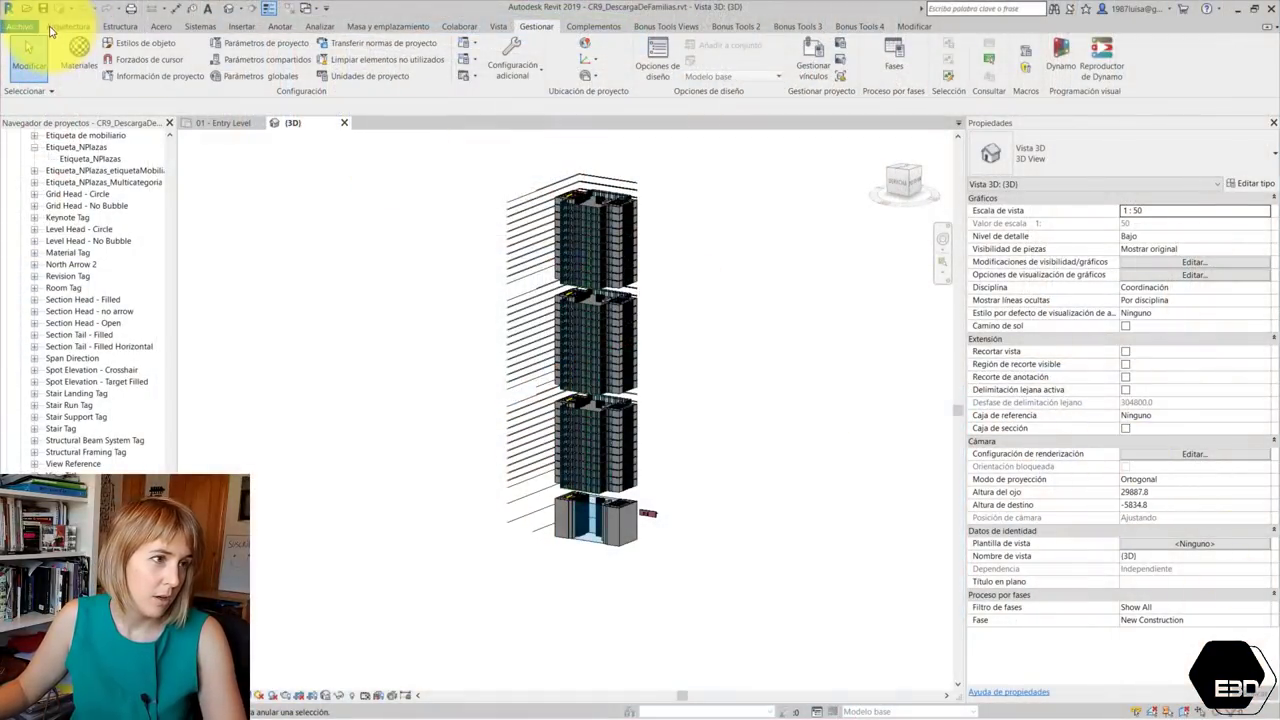
Save the project as a new copy named CR10_mATERIALES.rvt
{"action": "left_click", "coordinate": [22, 27]}
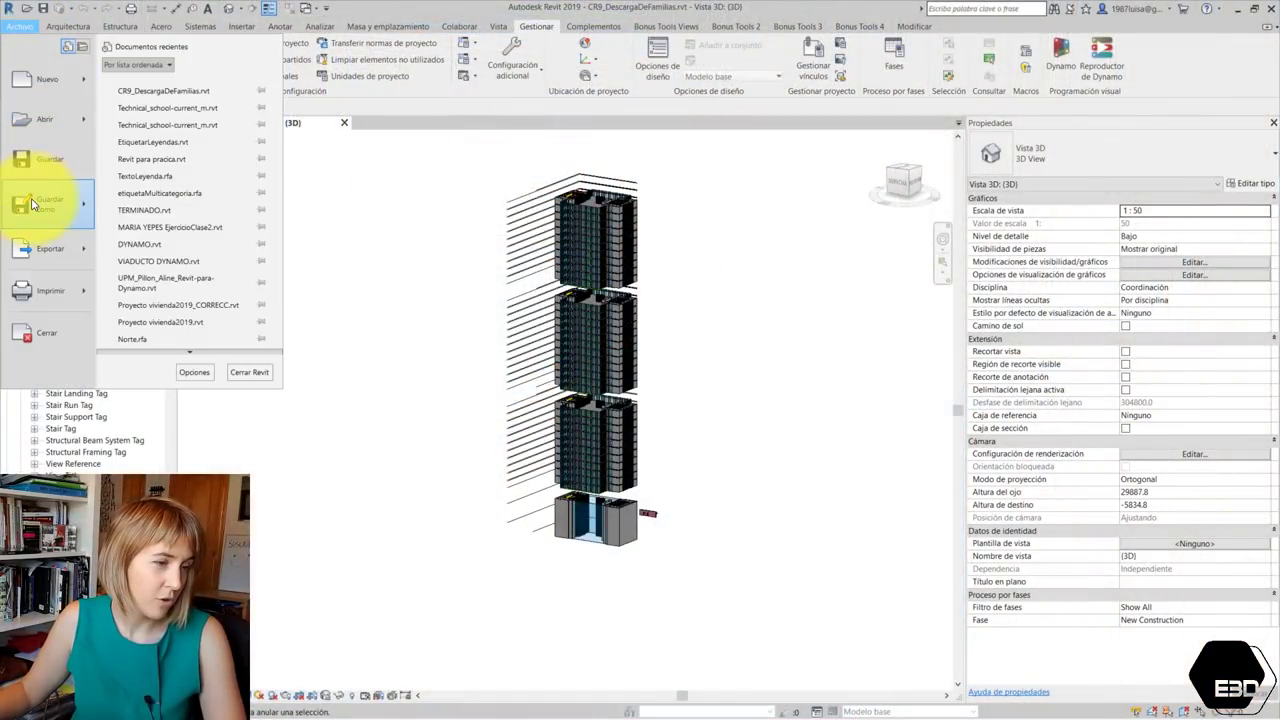
{"action": "left_click", "coordinate": [175, 110]}
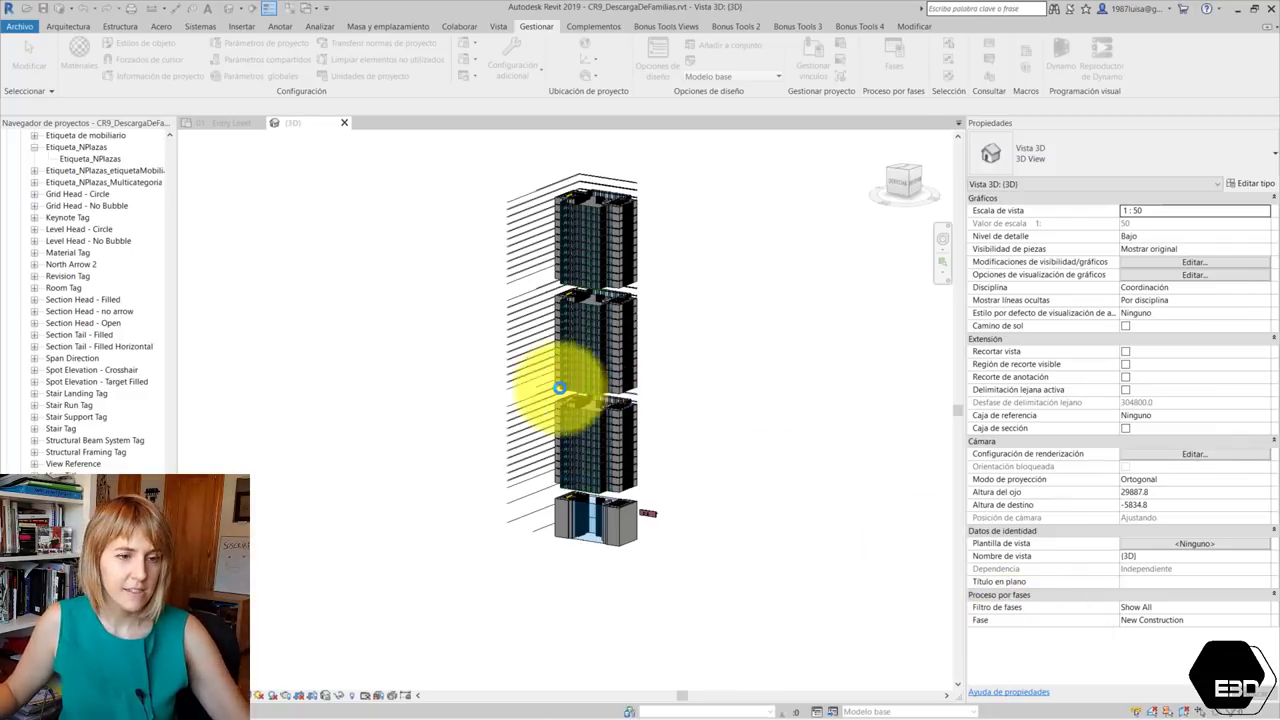
Unload the linked CR7_PlantaTipo.rvt model under Vínculos de Revit and open it as its own project
{"action": "scroll", "coordinate": [562, 418], "scroll_direction": "up", "scroll_amount": 2}
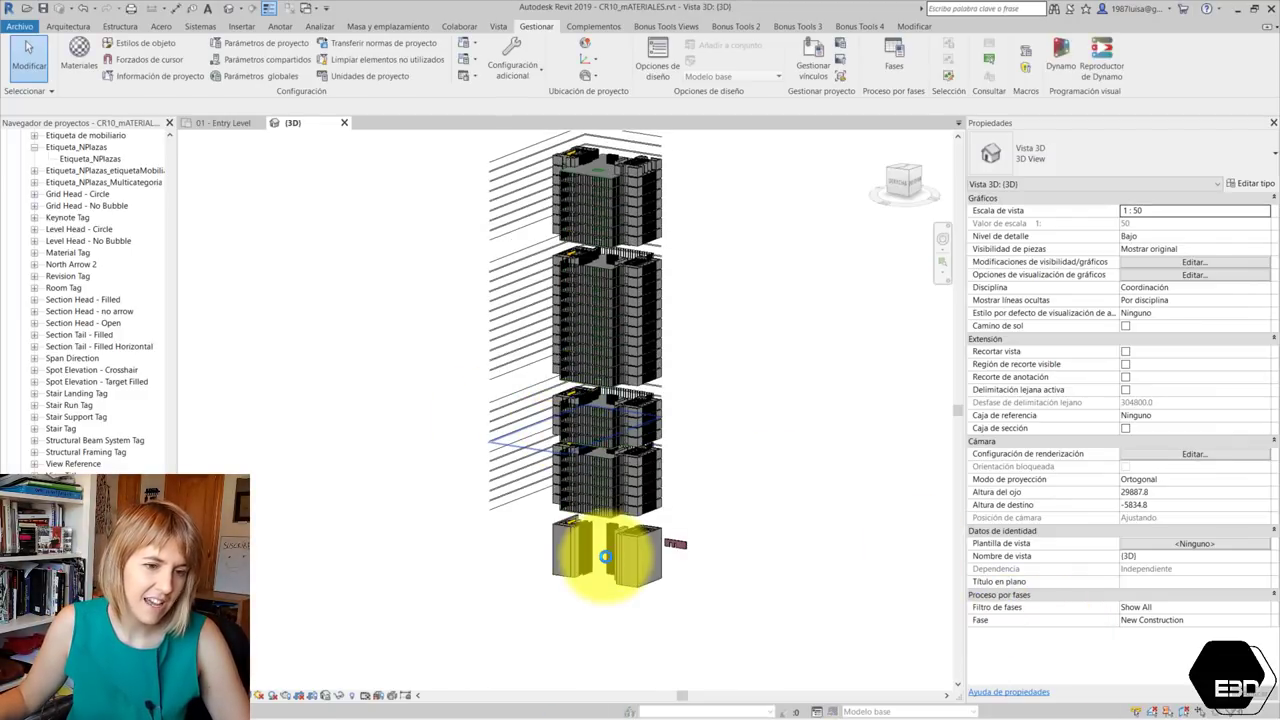
{"action": "scroll", "coordinate": [605, 557], "scroll_direction": "up", "scroll_amount": 2}
{"action": "scroll", "coordinate": [657, 518], "scroll_direction": "up", "scroll_amount": 2}
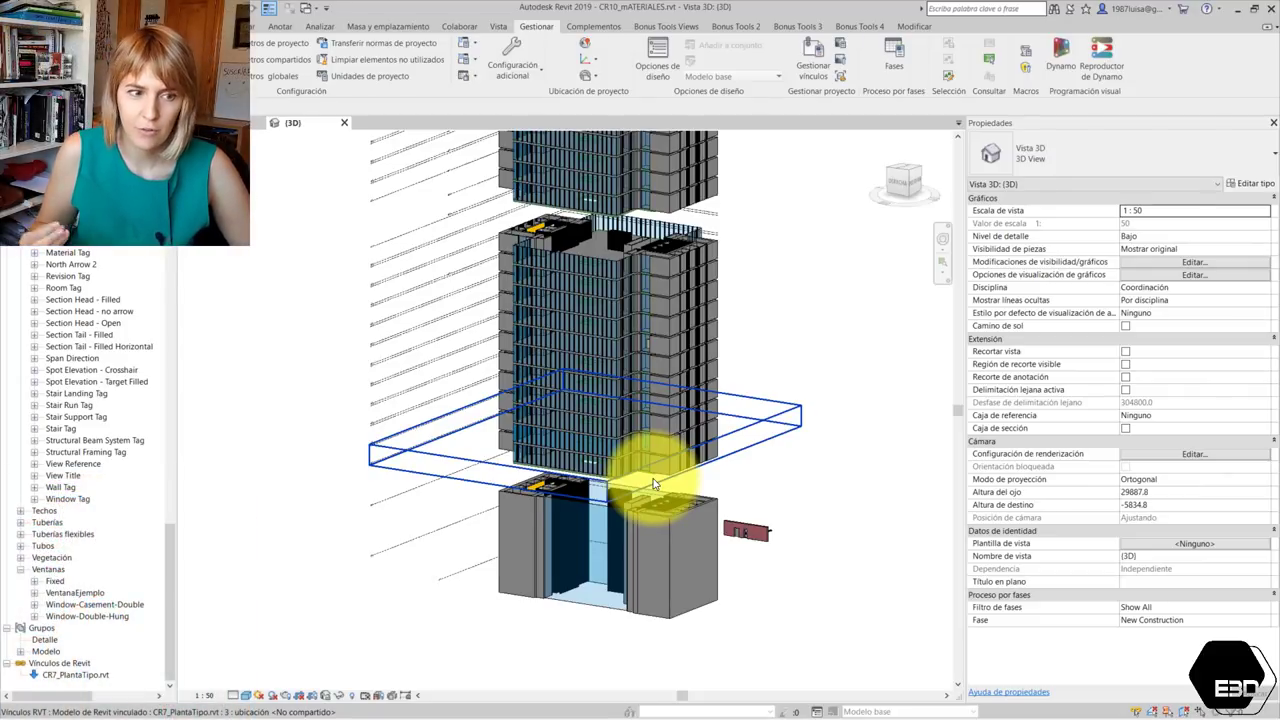
{"action": "left_click", "coordinate": [64, 676]}
{"action": "right_click", "coordinate": [64, 676]}
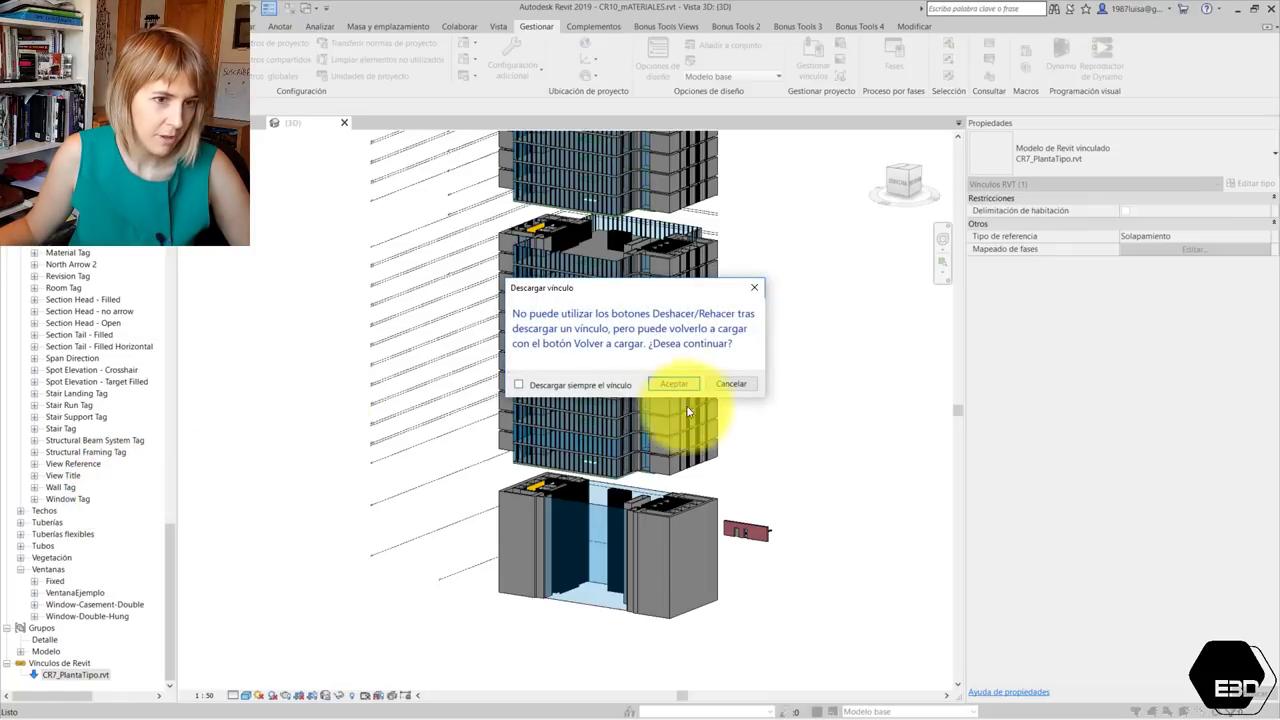
{"action": "left_click", "coordinate": [680, 384]}
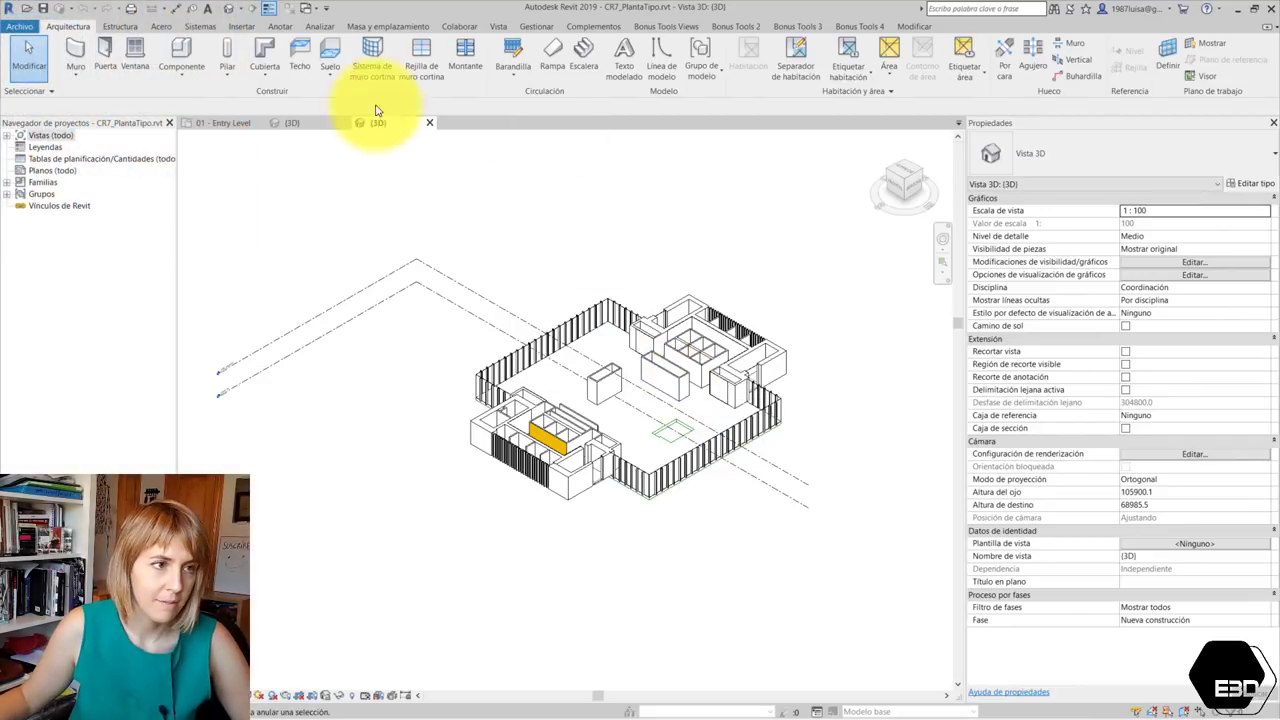
In the CR10_mATERIALES 3D view, delete the small reddish wall beside the base block
{"action": "left_click", "coordinate": [307, 9]}
{"action": "left_click", "coordinate": [345, 41]}
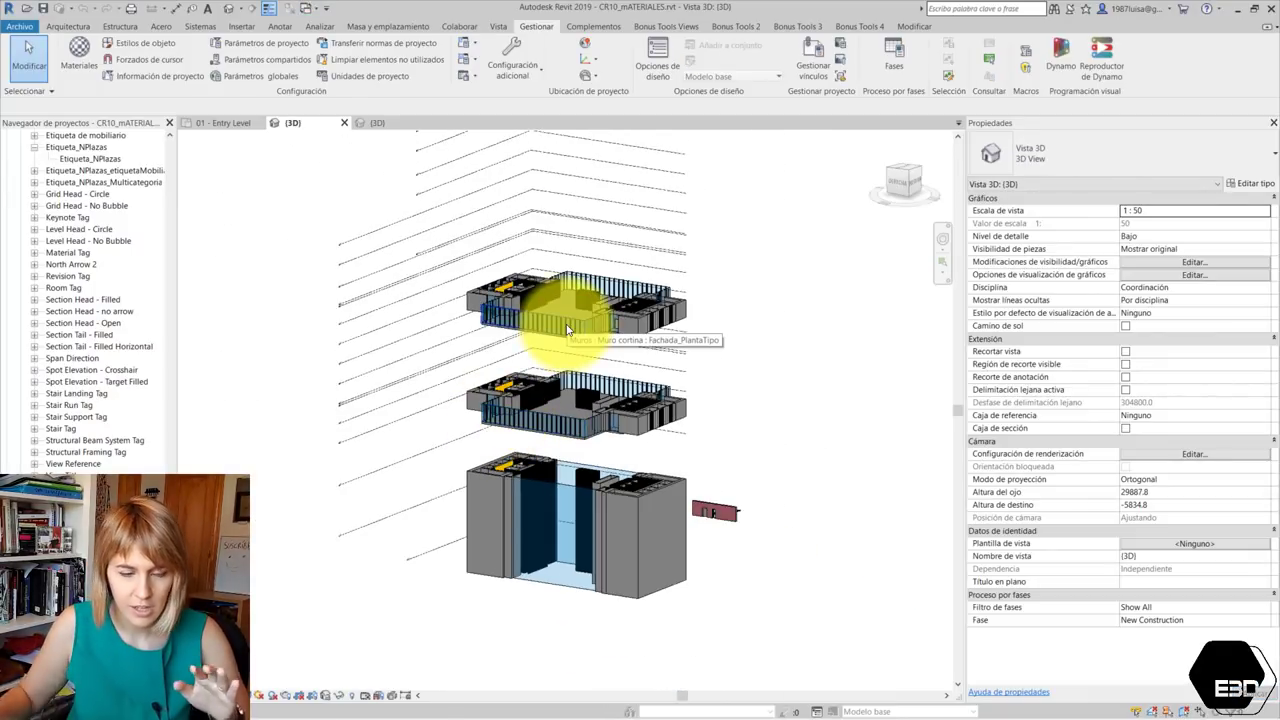
{"action": "scroll", "coordinate": [749, 514], "scroll_direction": "up", "scroll_amount": 3}
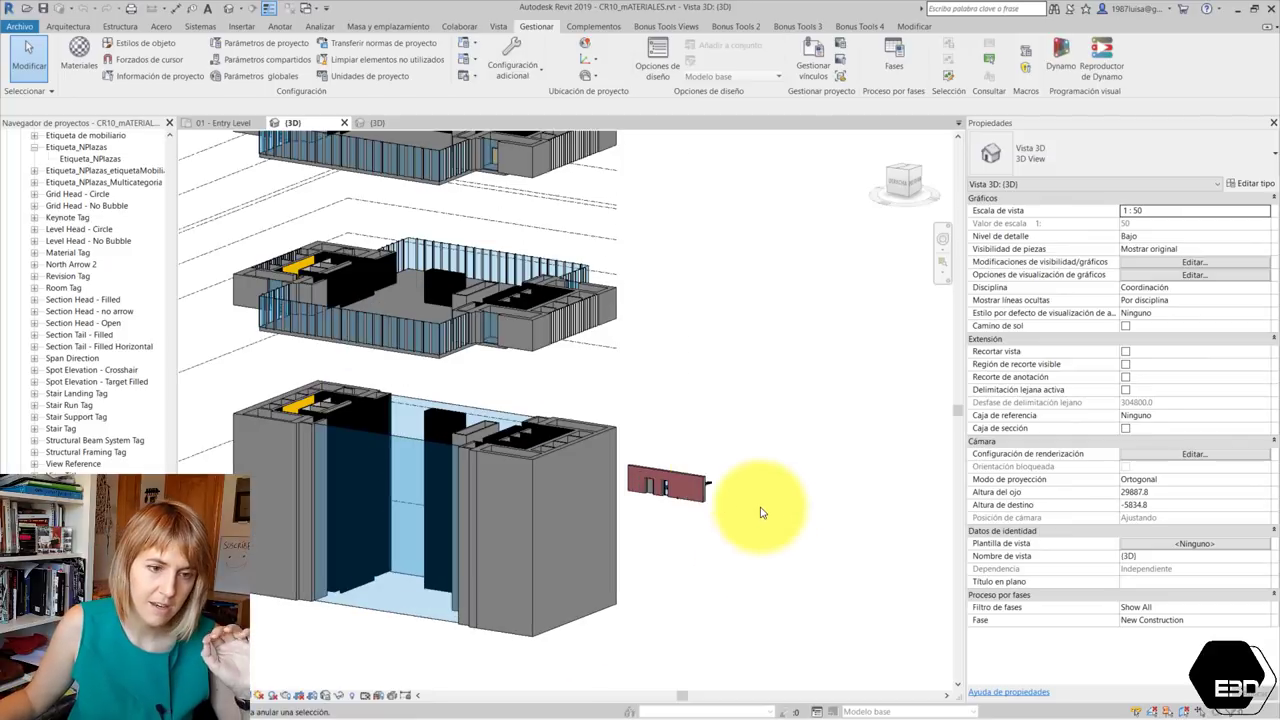
{"action": "left_click", "coordinate": [626, 451]}
{"action": "left_click", "coordinate": [723, 466]}
{"action": "scroll", "coordinate": [726, 466], "scroll_direction": "up", "scroll_amount": 2}
{"action": "mouse_move", "coordinate": [723, 462]}
{"action": "left_mouse_down"}
{"action": "mouse_move", "coordinate": [602, 546]}
{"action": "mouse_move", "coordinate": [548, 549]}
{"action": "left_mouse_up"}
{"action": "key", "text": "Delete"}
{"action": "scroll", "coordinate": [570, 535], "scroll_direction": "down", "scroll_amount": 5}
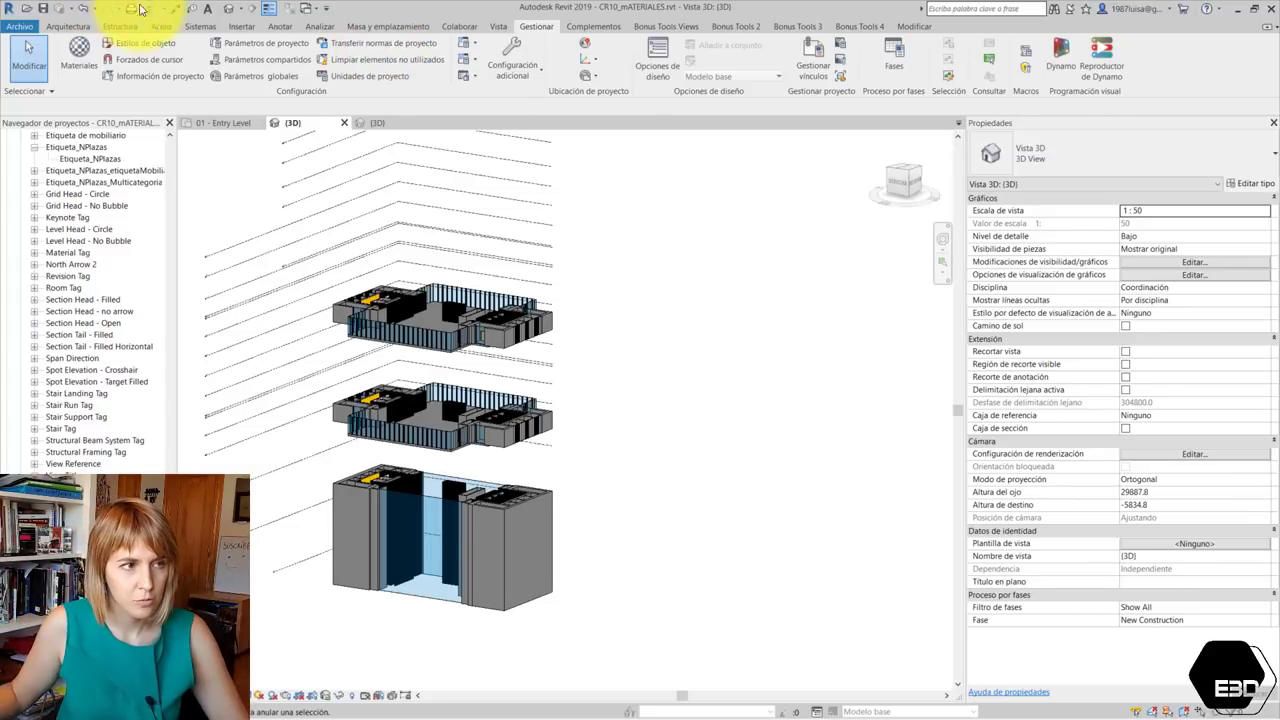
Open the Material Browser and scroll through CR10_mATERIALES's materials, starting at Acoustic Ceiling Tile 24 x 24
{"action": "left_click", "coordinate": [77, 60]}
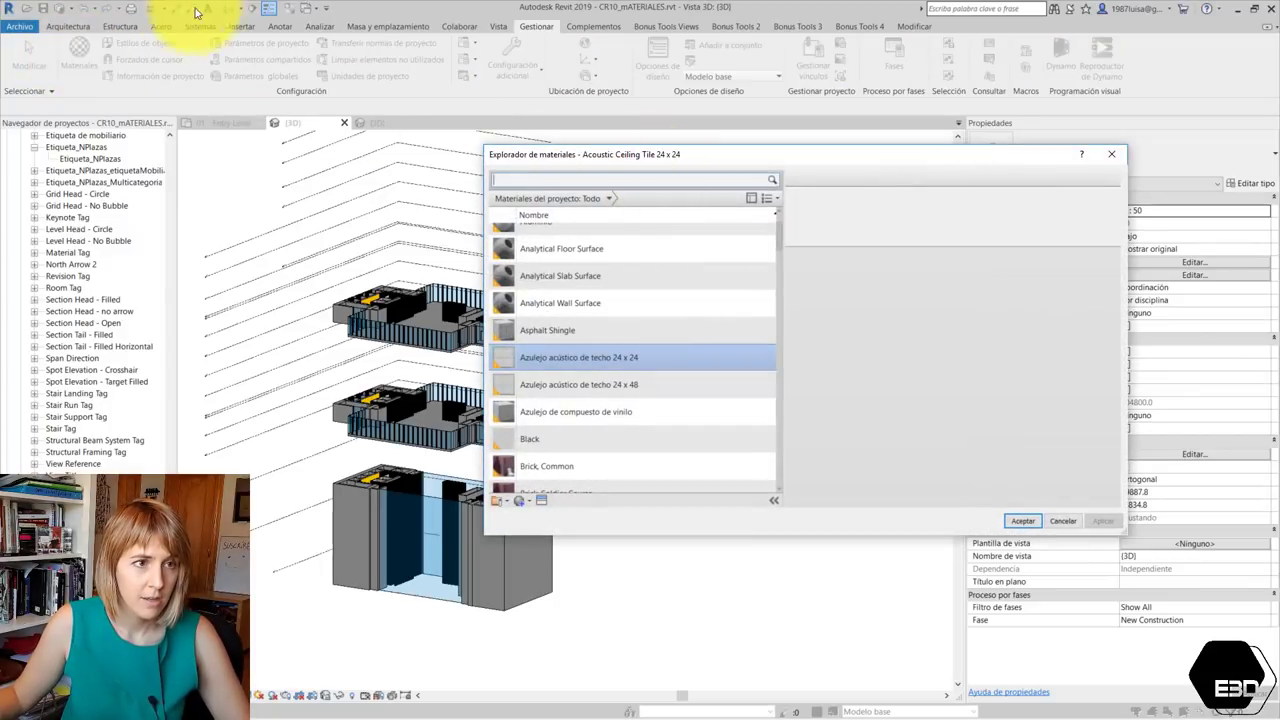
{"action": "scroll", "coordinate": [619, 257], "scroll_direction": "down", "scroll_amount": 3}
{"action": "scroll", "coordinate": [619, 257], "scroll_direction": "down", "scroll_amount": 3}
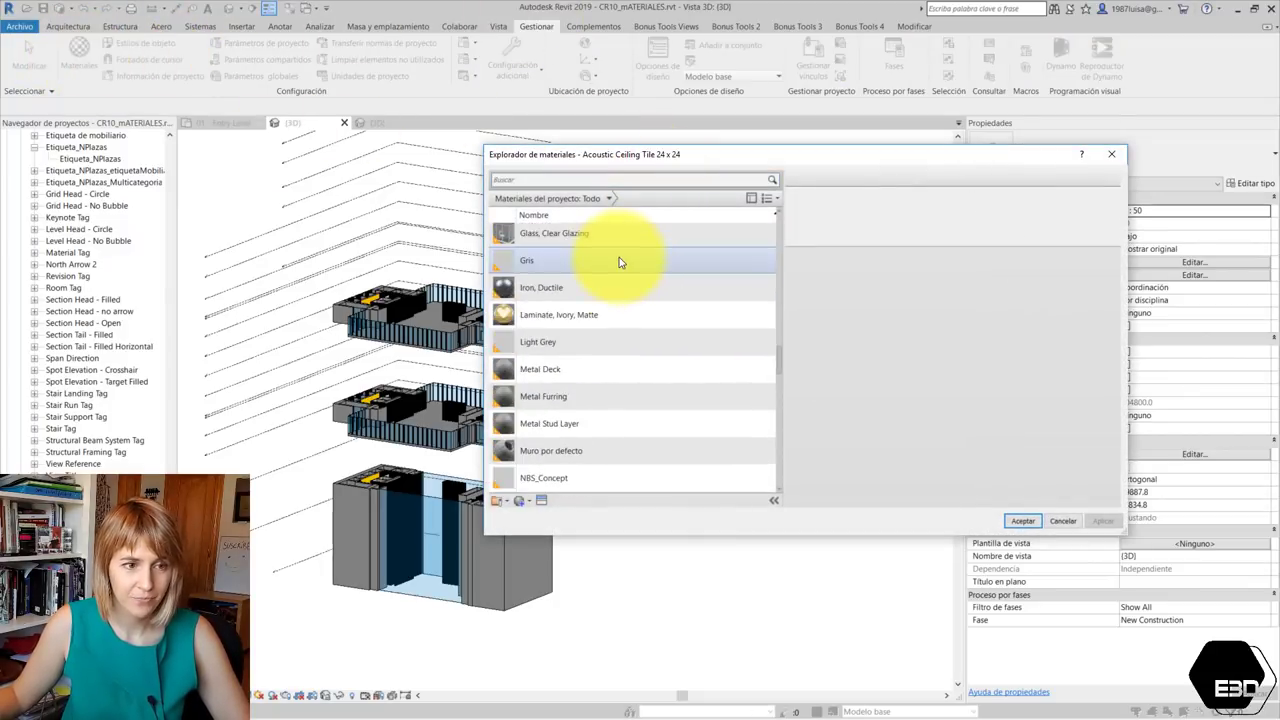
{"action": "scroll", "coordinate": [619, 257], "scroll_direction": "down", "scroll_amount": 3}
{"action": "scroll", "coordinate": [619, 257], "scroll_direction": "down", "scroll_amount": 3}
{"action": "scroll", "coordinate": [619, 257], "scroll_direction": "up", "scroll_amount": 10}
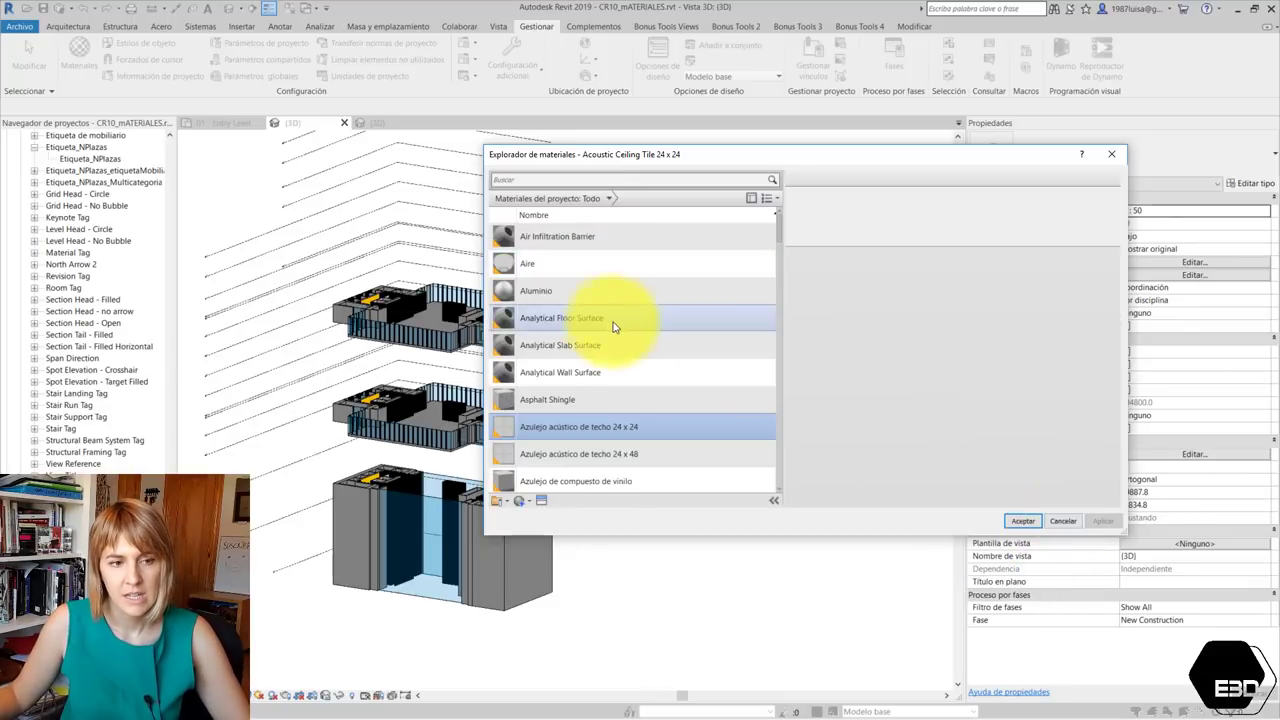
{"action": "scroll", "coordinate": [604, 320], "scroll_direction": "down", "scroll_amount": 5}
{"action": "scroll", "coordinate": [604, 320], "scroll_direction": "down", "scroll_amount": 5}
{"action": "scroll", "coordinate": [603, 319], "scroll_direction": "down", "scroll_amount": 3}
{"action": "scroll", "coordinate": [602, 318], "scroll_direction": "down", "scroll_amount": 5}
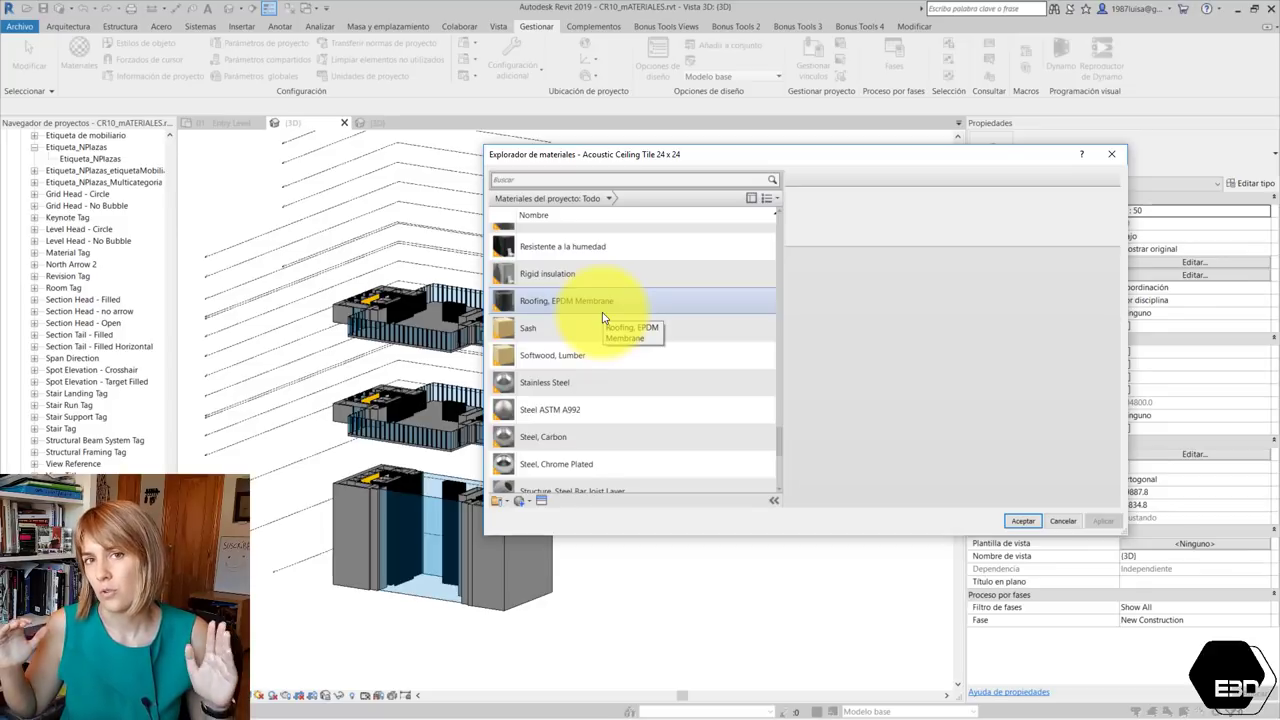
Close the Material Browser and switch to the CR7_PlantaTipo.rvt 3D view
{"action": "left_click", "coordinate": [1066, 521]}
{"action": "left_click", "coordinate": [306, 8]}
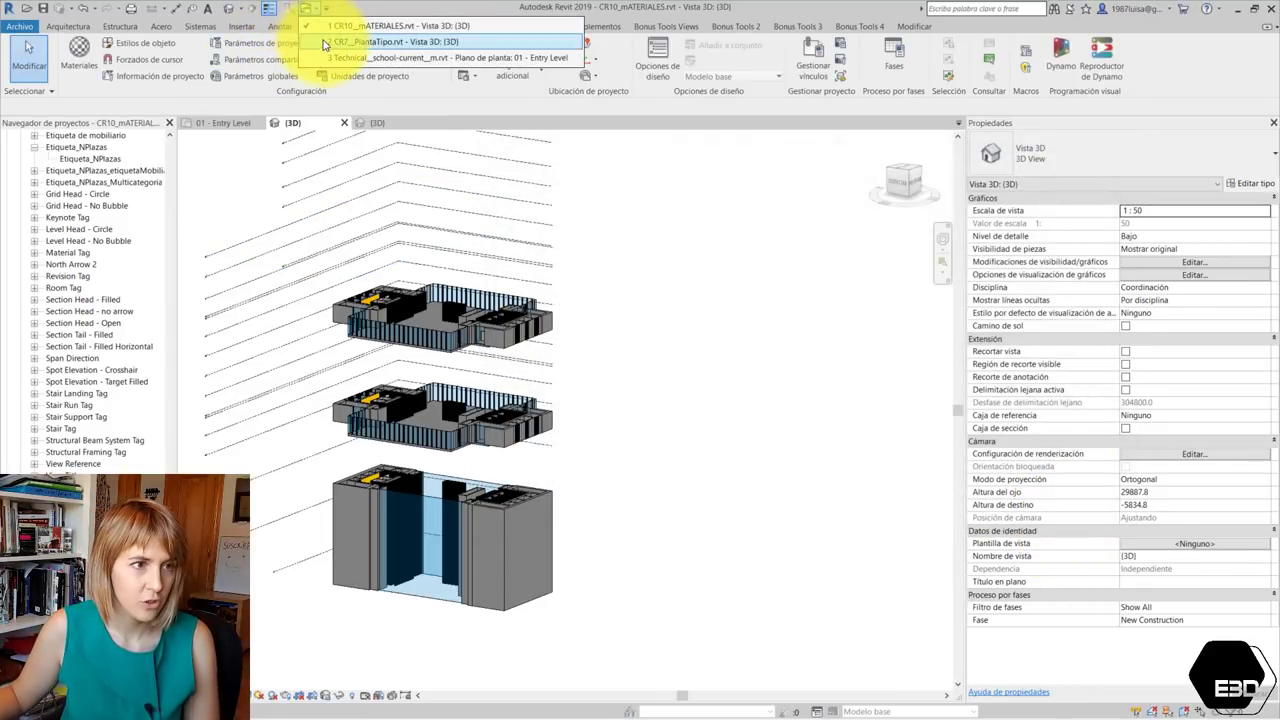
{"action": "left_click", "coordinate": [332, 44]}
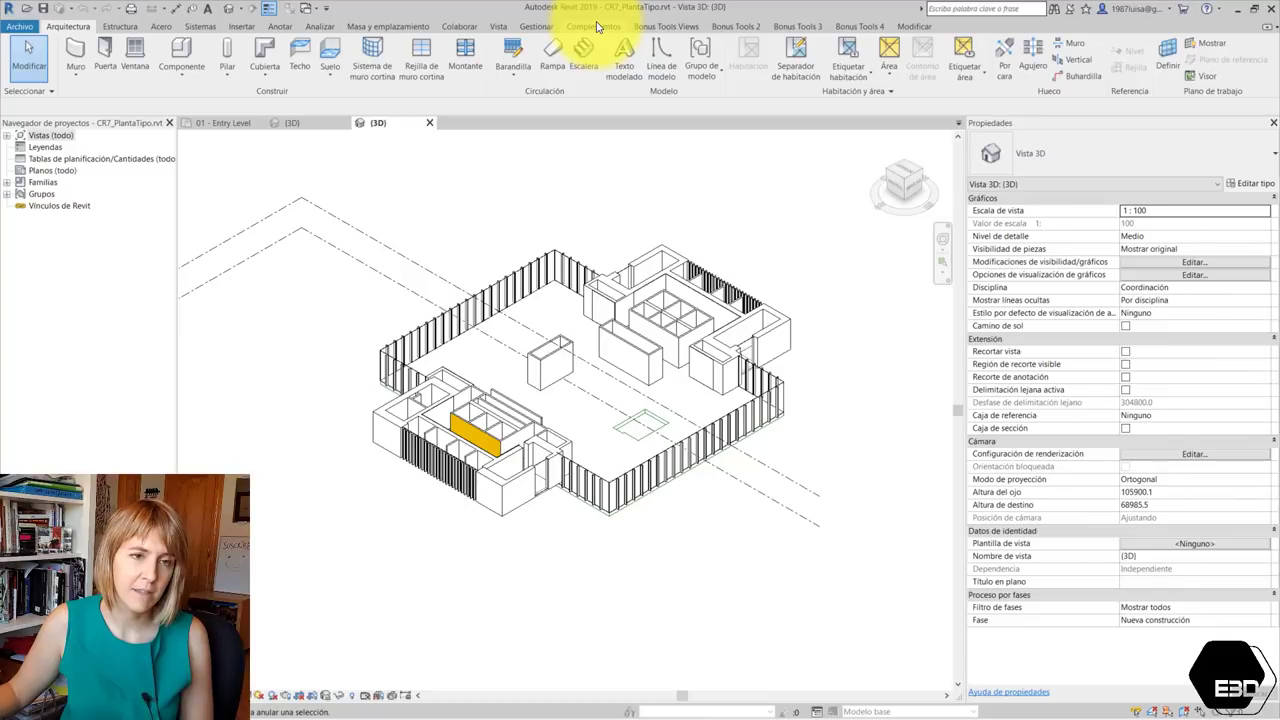
{"action": "left_click", "coordinate": [536, 26]}
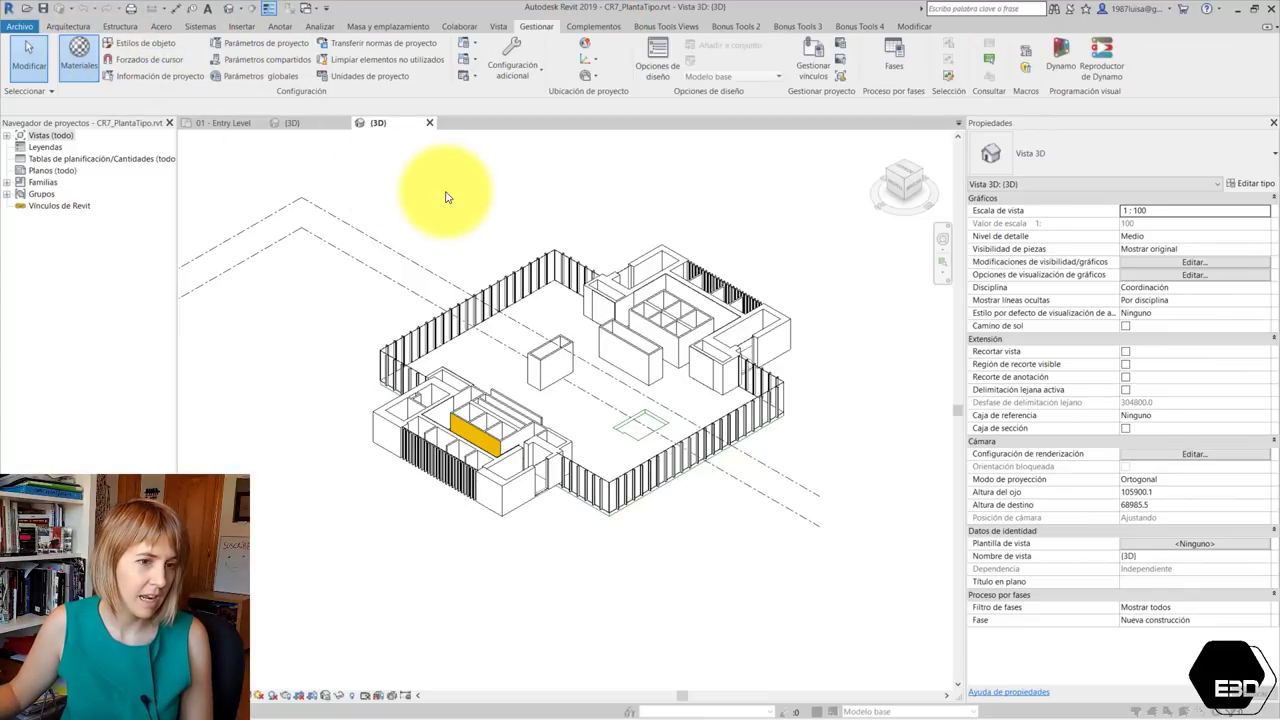
Review CR7_PlantaTipo's materials, from Acero inoxidable to Fase-Derribo, reopening the Material Browser
{"action": "scroll", "coordinate": [627, 320], "scroll_direction": "down", "scroll_amount": 5}
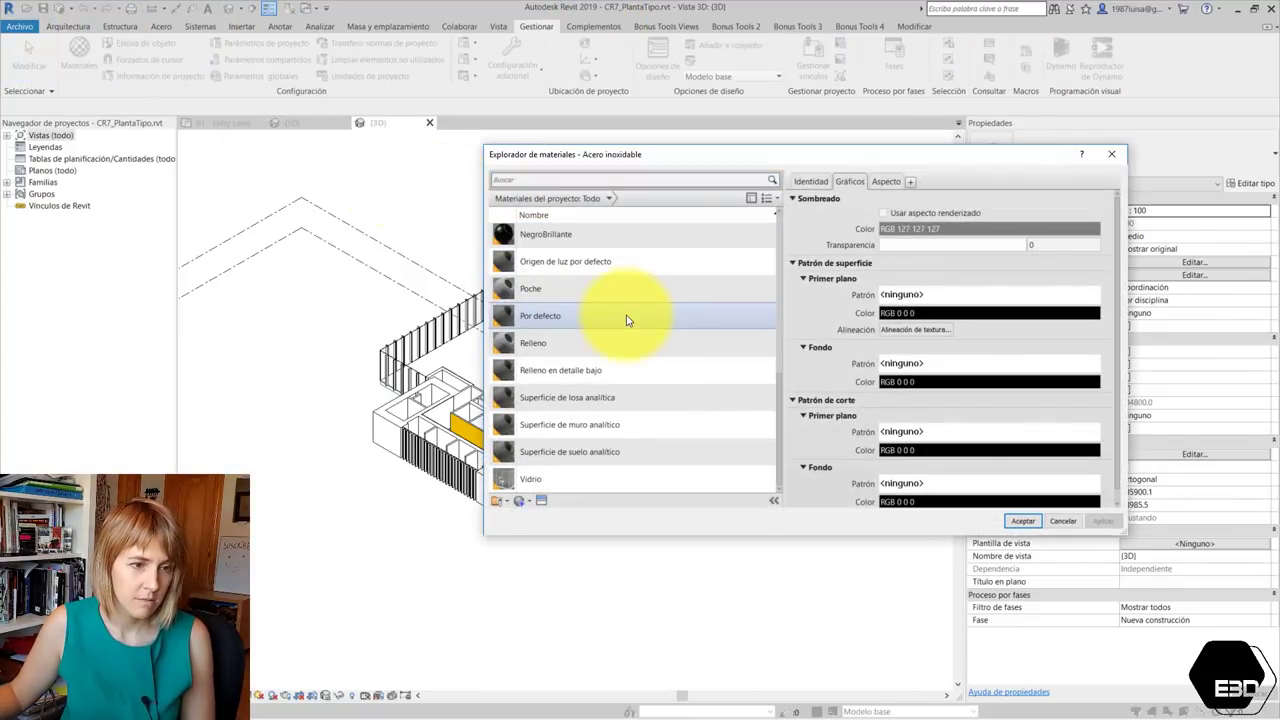
{"action": "scroll", "coordinate": [627, 320], "scroll_direction": "up", "scroll_amount": 8}
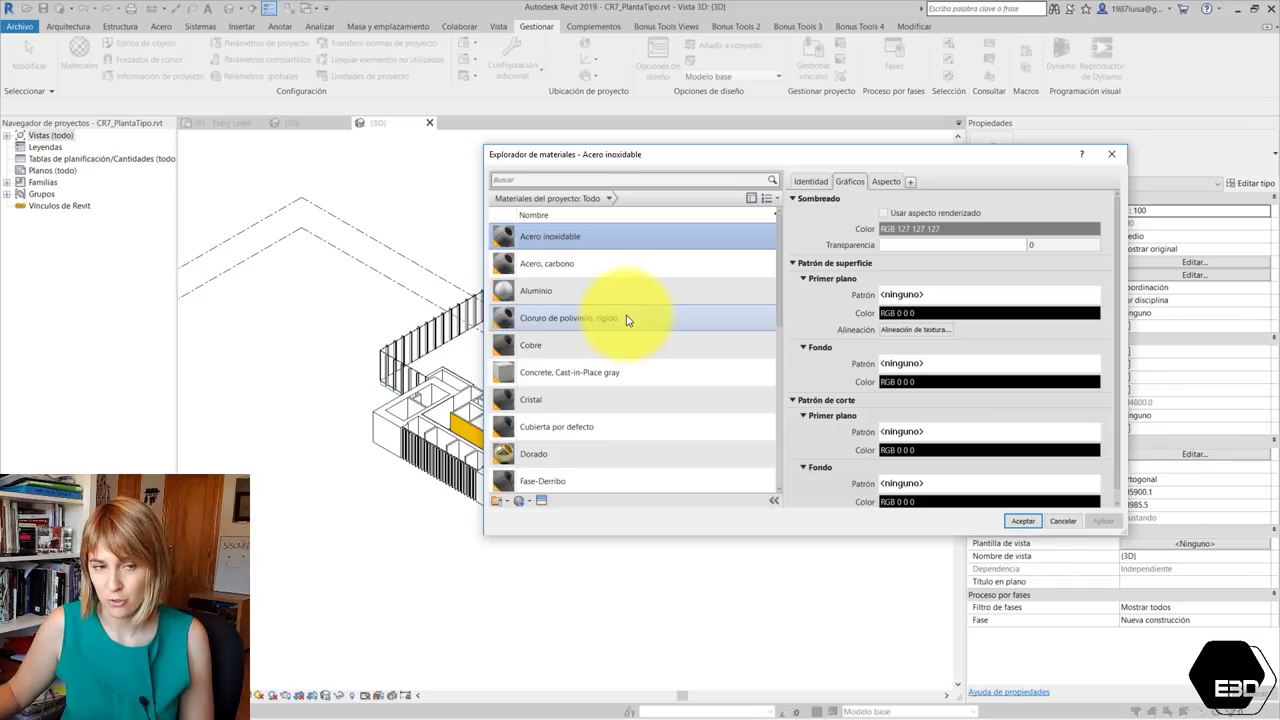
{"action": "left_click", "coordinate": [1111, 154]}
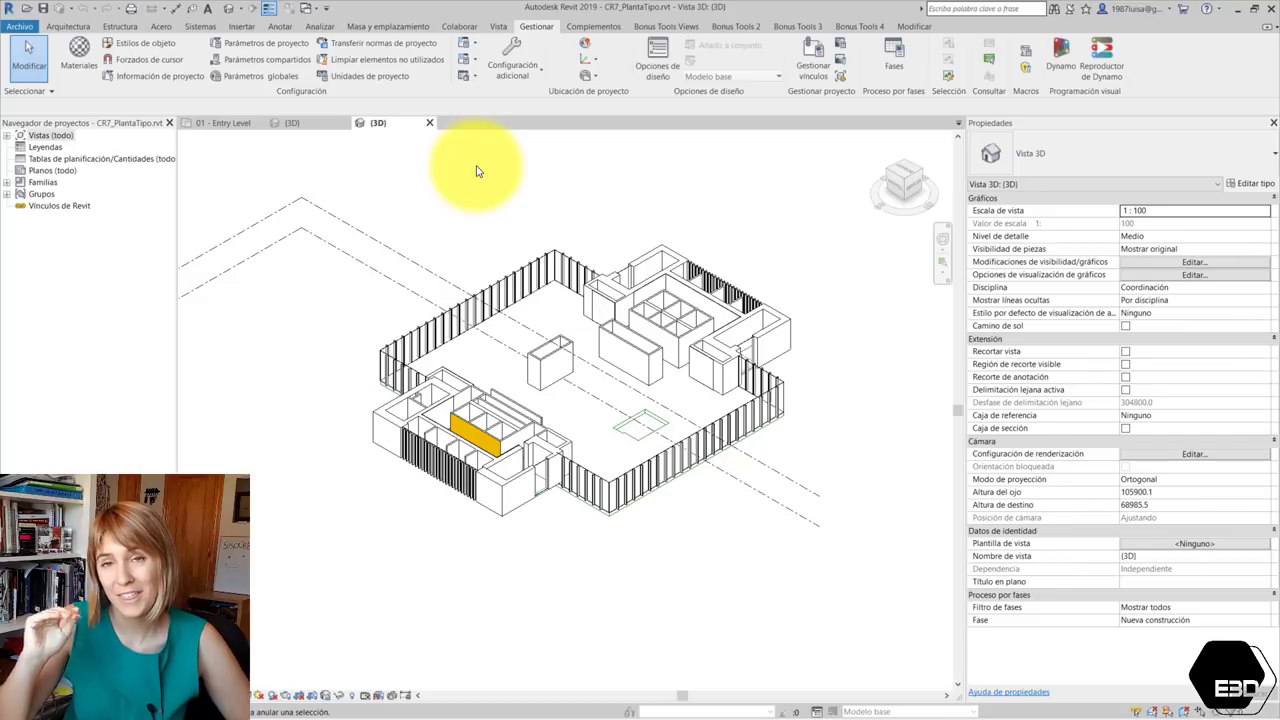
{"action": "left_click", "coordinate": [79, 50]}
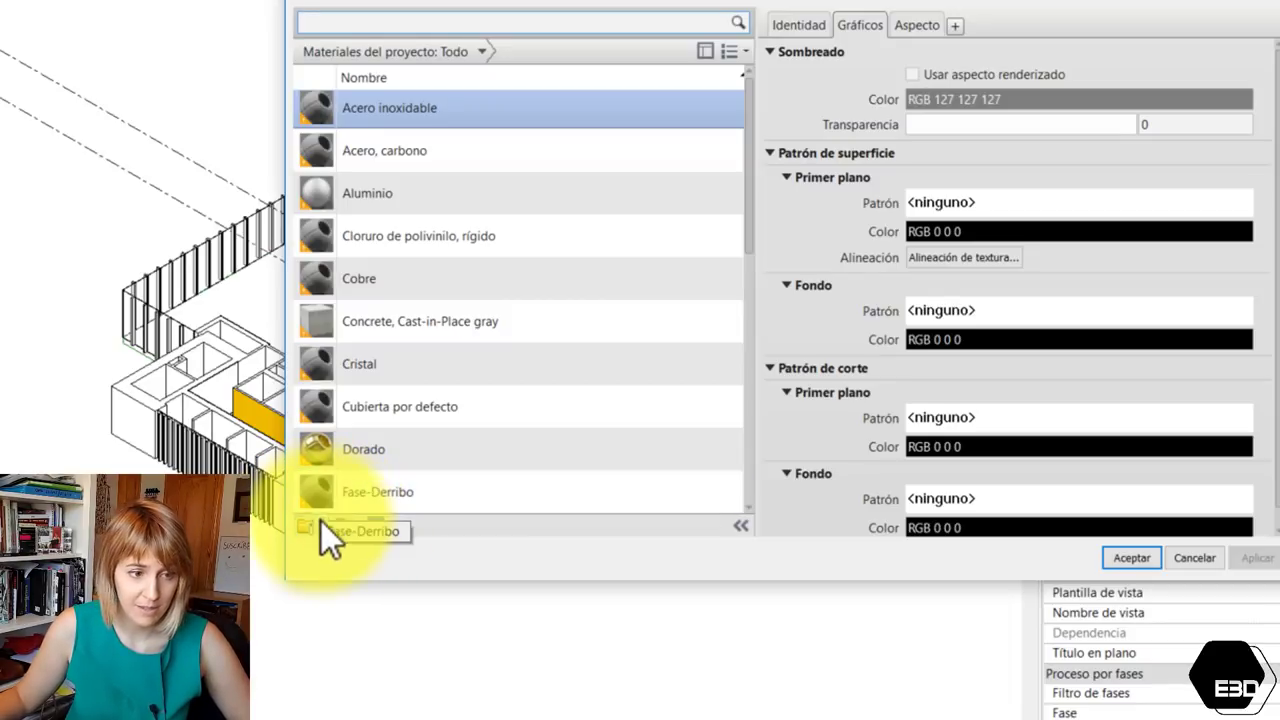
Start a new material library, cancel the file dialog, and close the Material Browser
{"action": "left_click", "coordinate": [321, 523]}
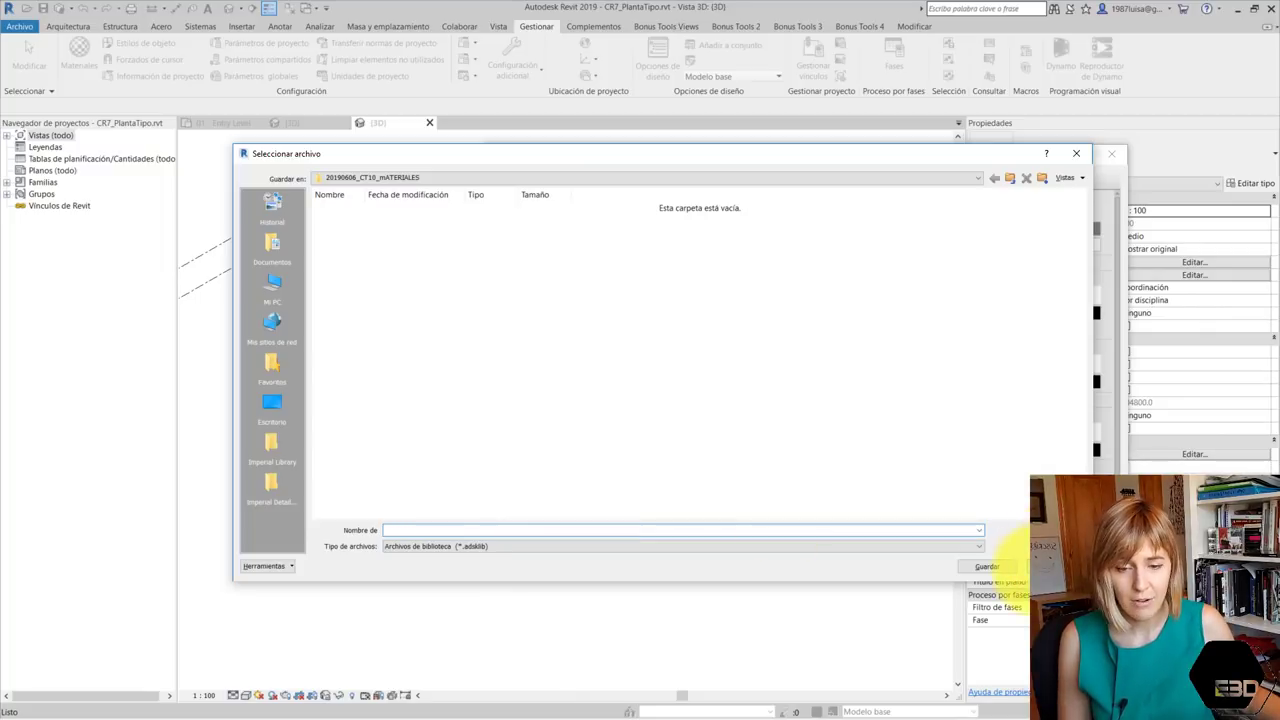
{"action": "left_click", "coordinate": [1040, 564]}
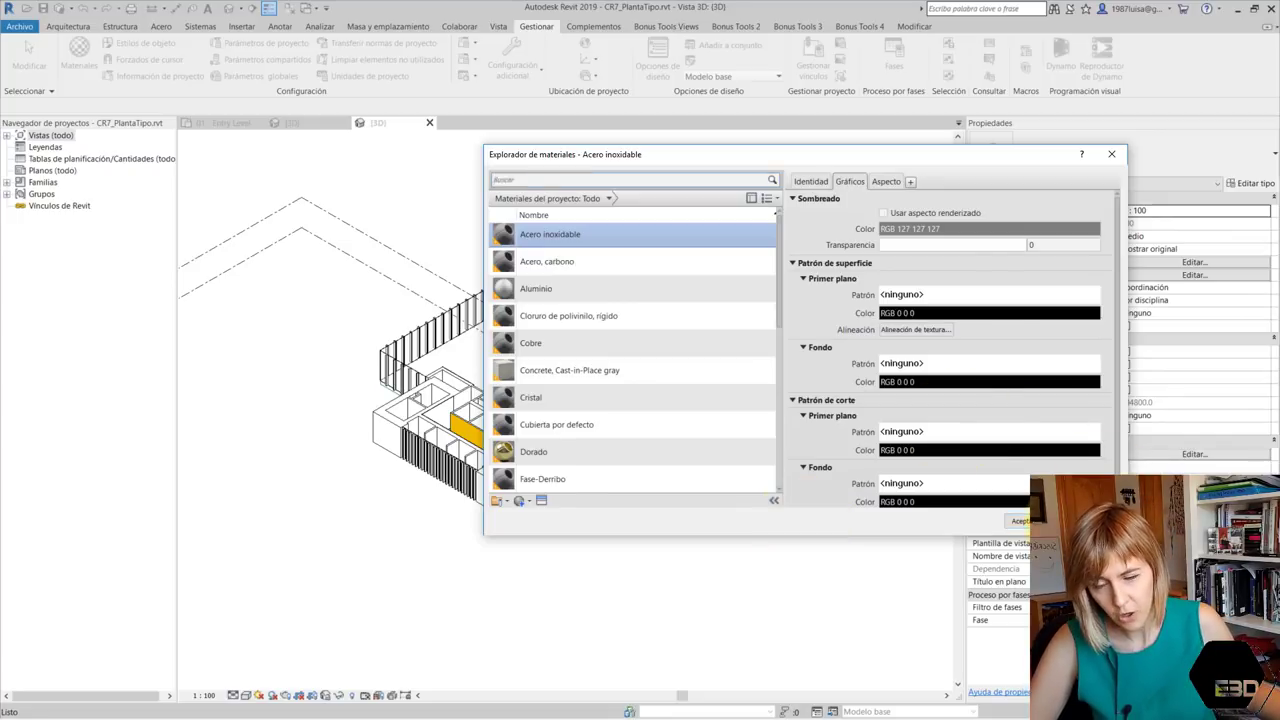
{"action": "scroll", "coordinate": [500, 557], "scroll_direction": "down", "scroll_amount": 3}
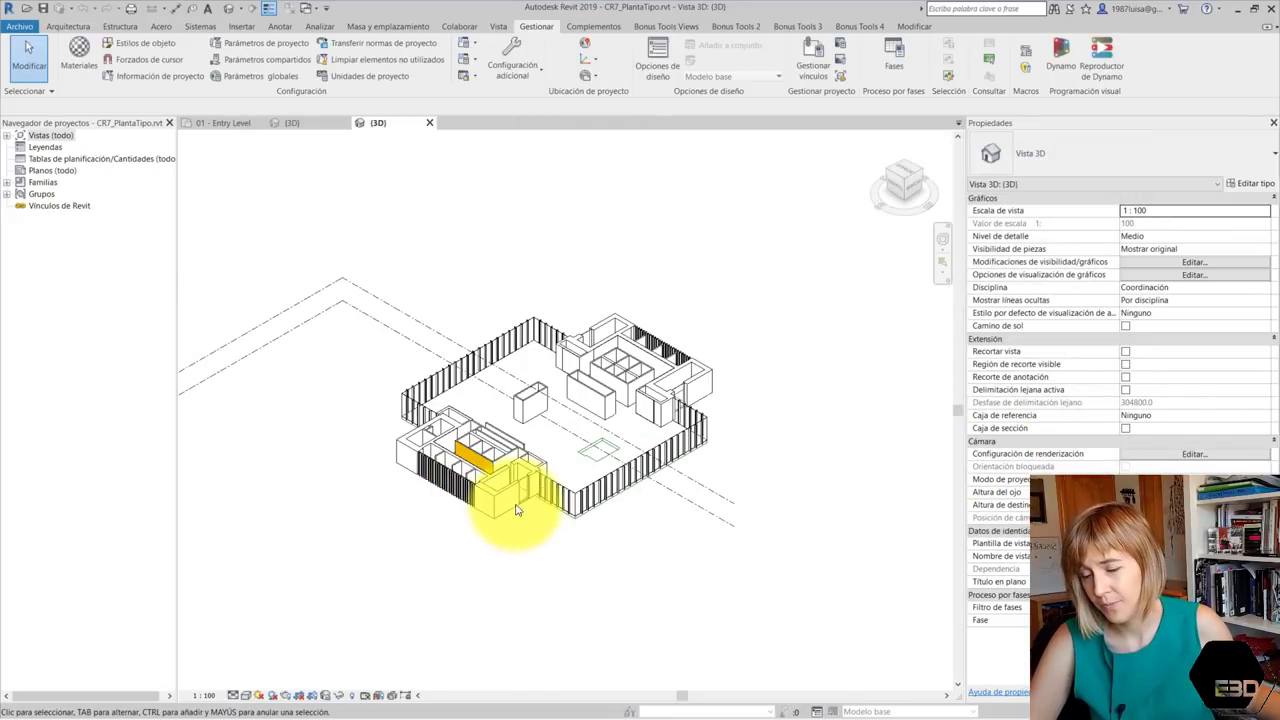
Create a new project, Proyecto2, from the architectural template
{"action": "left_click", "coordinate": [17, 26]}
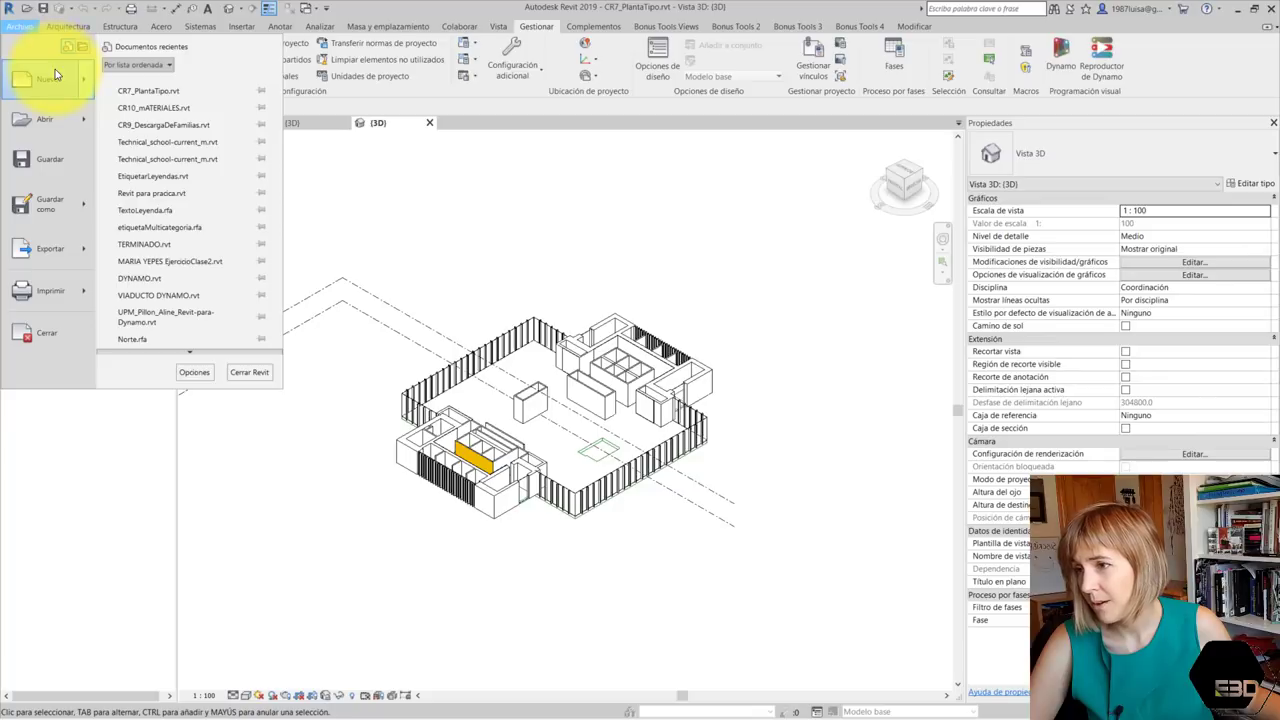
{"action": "left_click", "coordinate": [45, 78]}
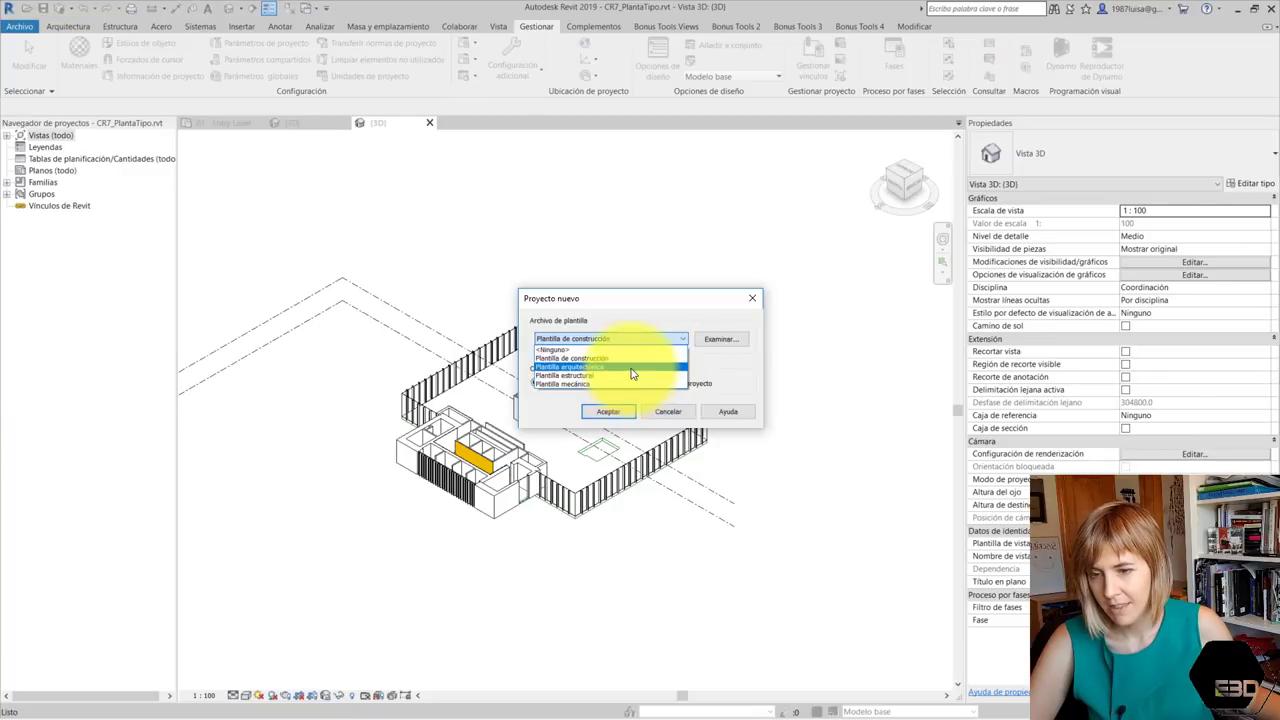
{"action": "left_click", "coordinate": [593, 411]}
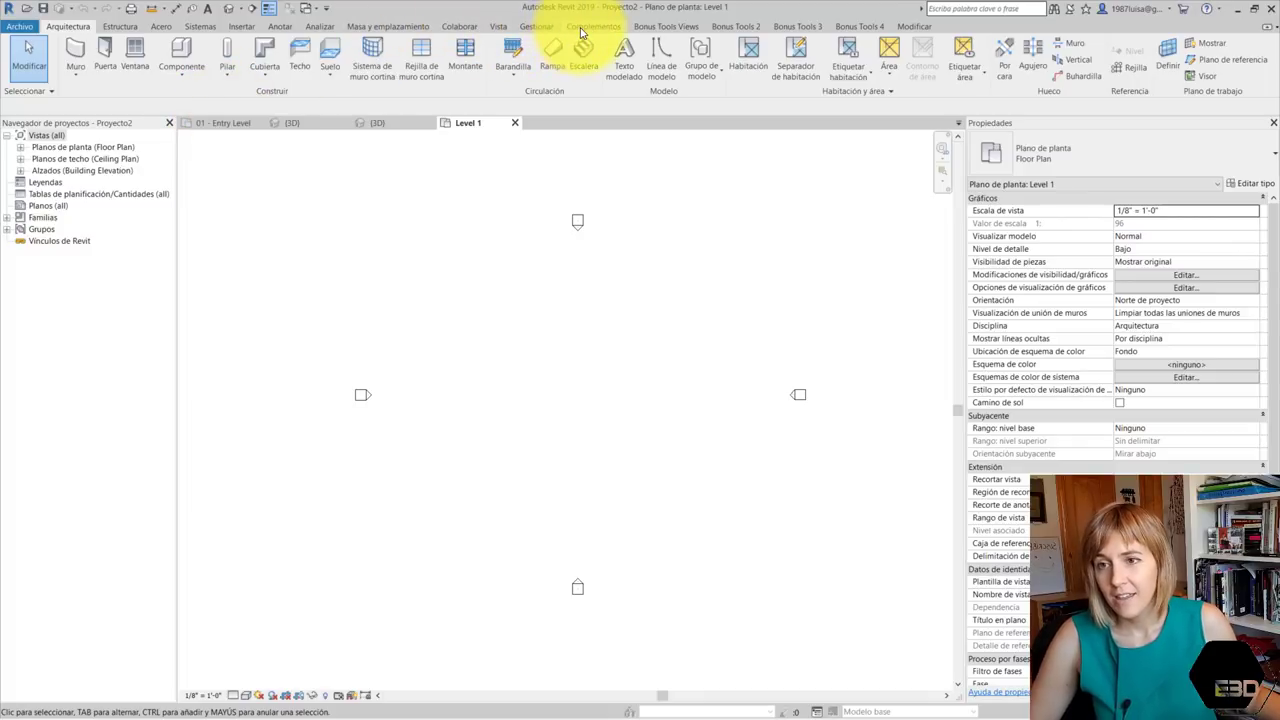
{"action": "left_click", "coordinate": [536, 26]}
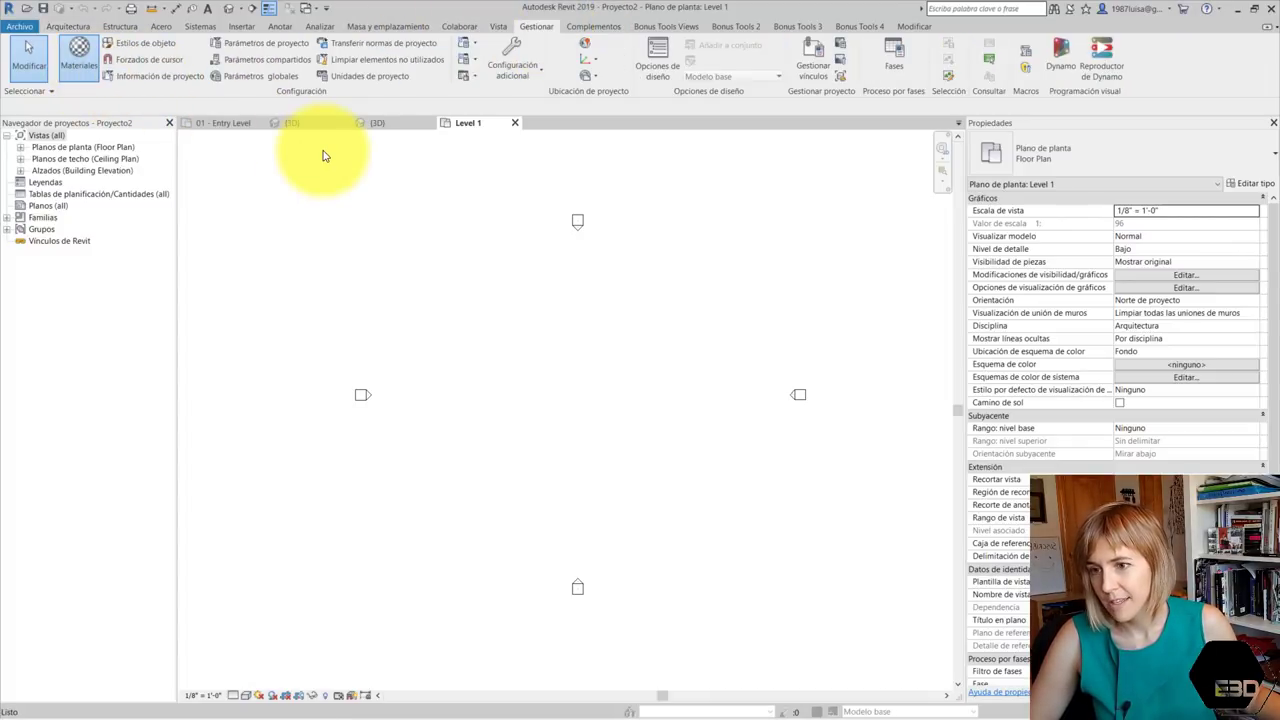
{"action": "key", "text": "m"}
{"action": "key", "text": "a"}
{"action": "key", "text": "t"}
{"action": "scroll", "coordinate": [690, 245], "scroll_direction": "down", "scroll_amount": 5}
{"action": "scroll", "coordinate": [668, 296], "scroll_direction": "down", "scroll_amount": 5}
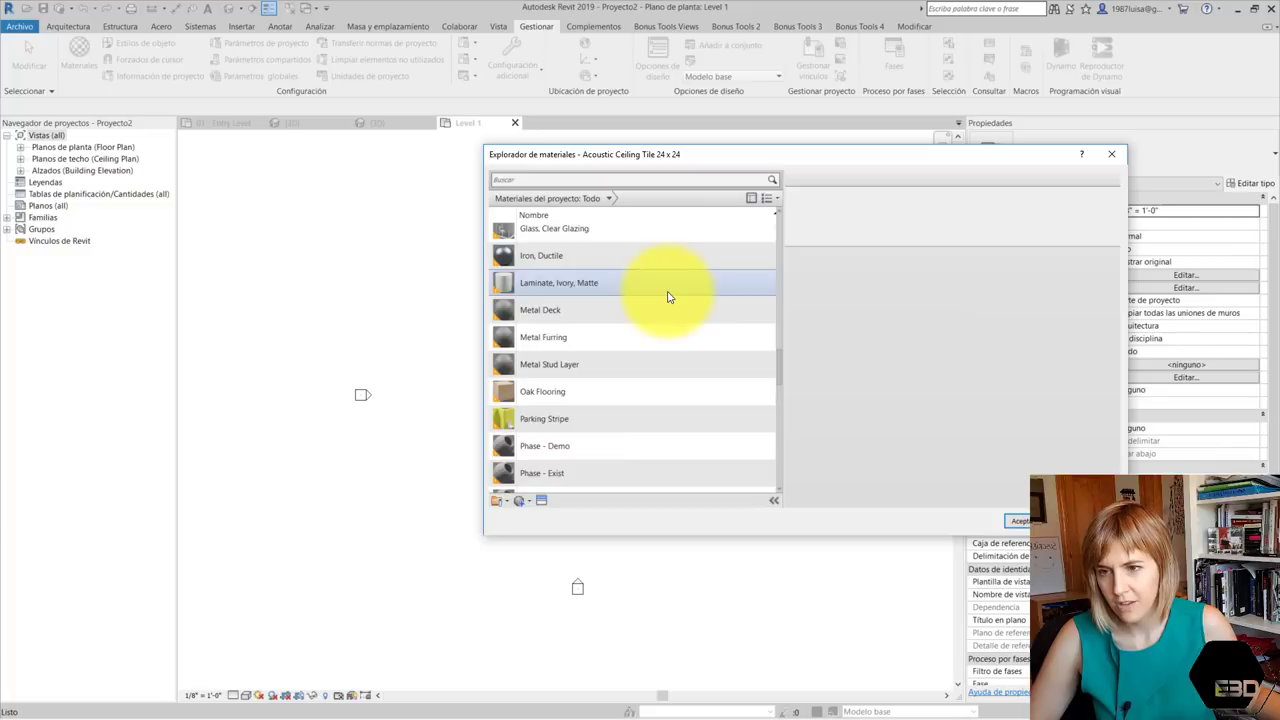
{"action": "scroll", "coordinate": [668, 296], "scroll_direction": "up", "scroll_amount": 5}
{"action": "scroll", "coordinate": [668, 296], "scroll_direction": "up", "scroll_amount": 5}
{"action": "scroll", "coordinate": [668, 296], "scroll_direction": "up", "scroll_amount": 5}
{"action": "scroll", "coordinate": [668, 296], "scroll_direction": "up", "scroll_amount": 5}
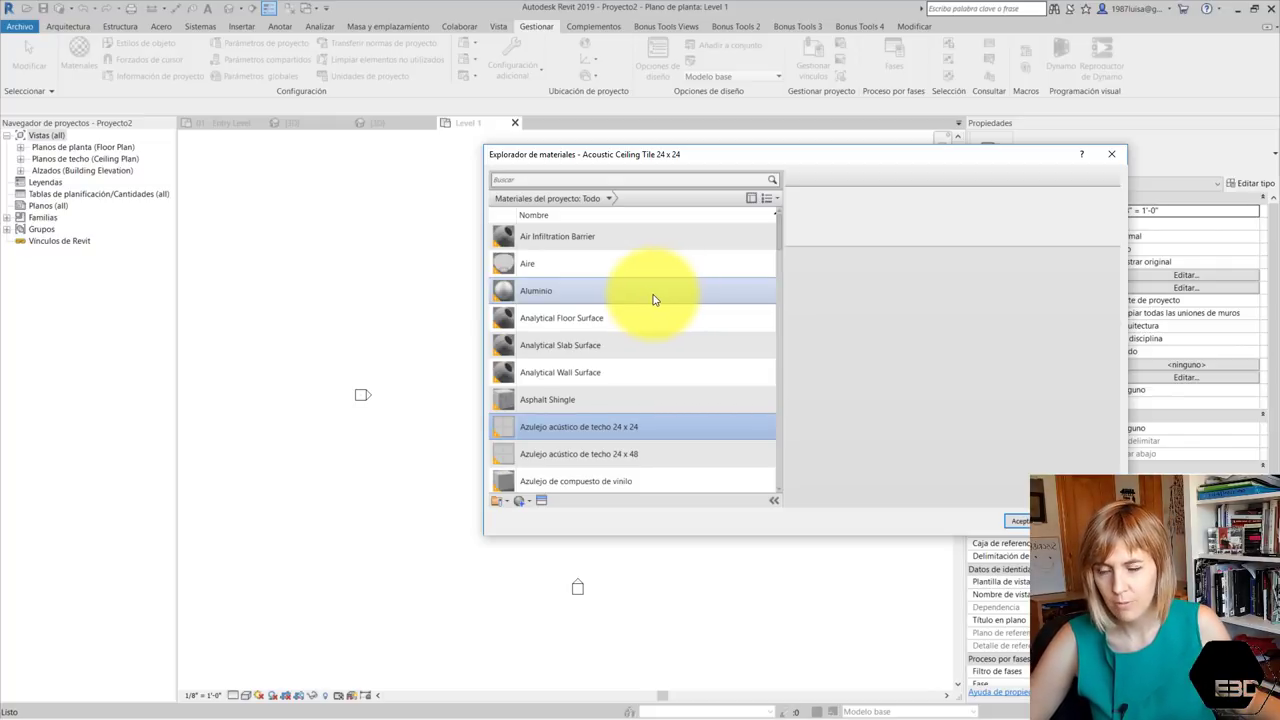
{"action": "scroll", "coordinate": [650, 300], "scroll_direction": "down", "scroll_amount": 5}
{"action": "scroll", "coordinate": [640, 300], "scroll_direction": "down", "scroll_amount": 5}
{"action": "scroll", "coordinate": [635, 300], "scroll_direction": "down", "scroll_amount": 5}
{"action": "scroll", "coordinate": [633, 305], "scroll_direction": "down", "scroll_amount": 10}
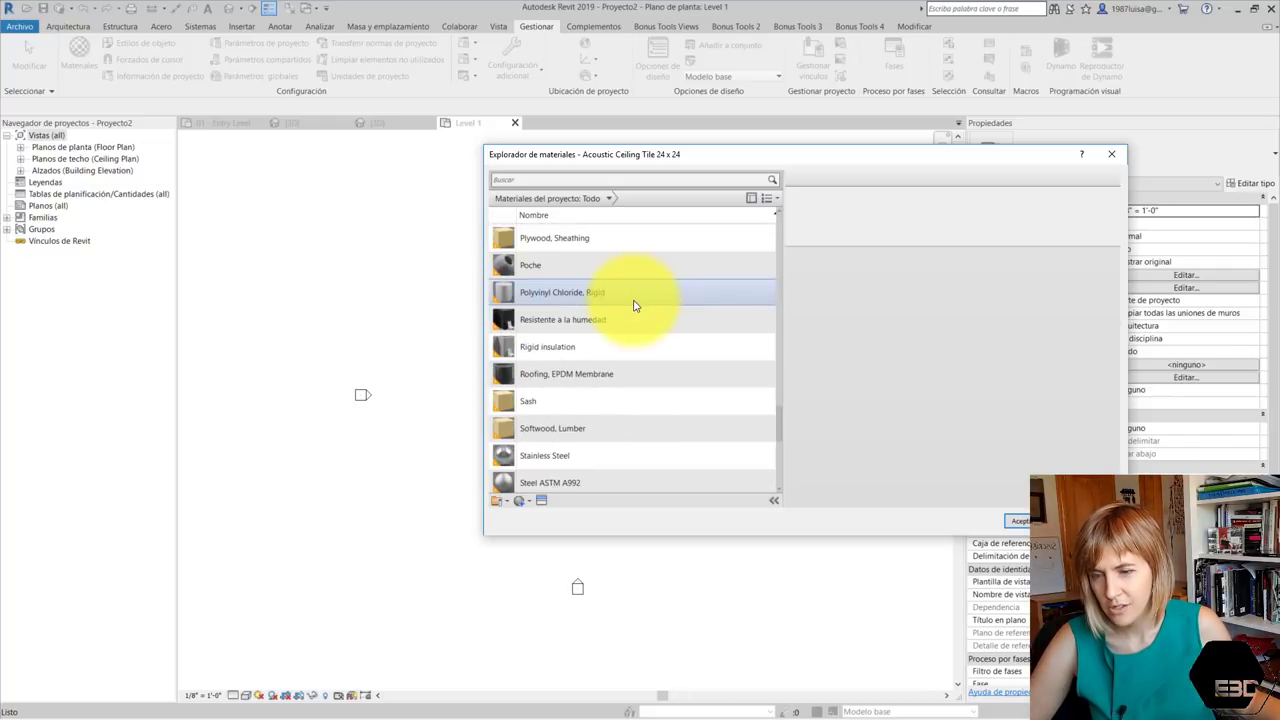
{"action": "scroll", "coordinate": [633, 305], "scroll_direction": "down", "scroll_amount": 5}
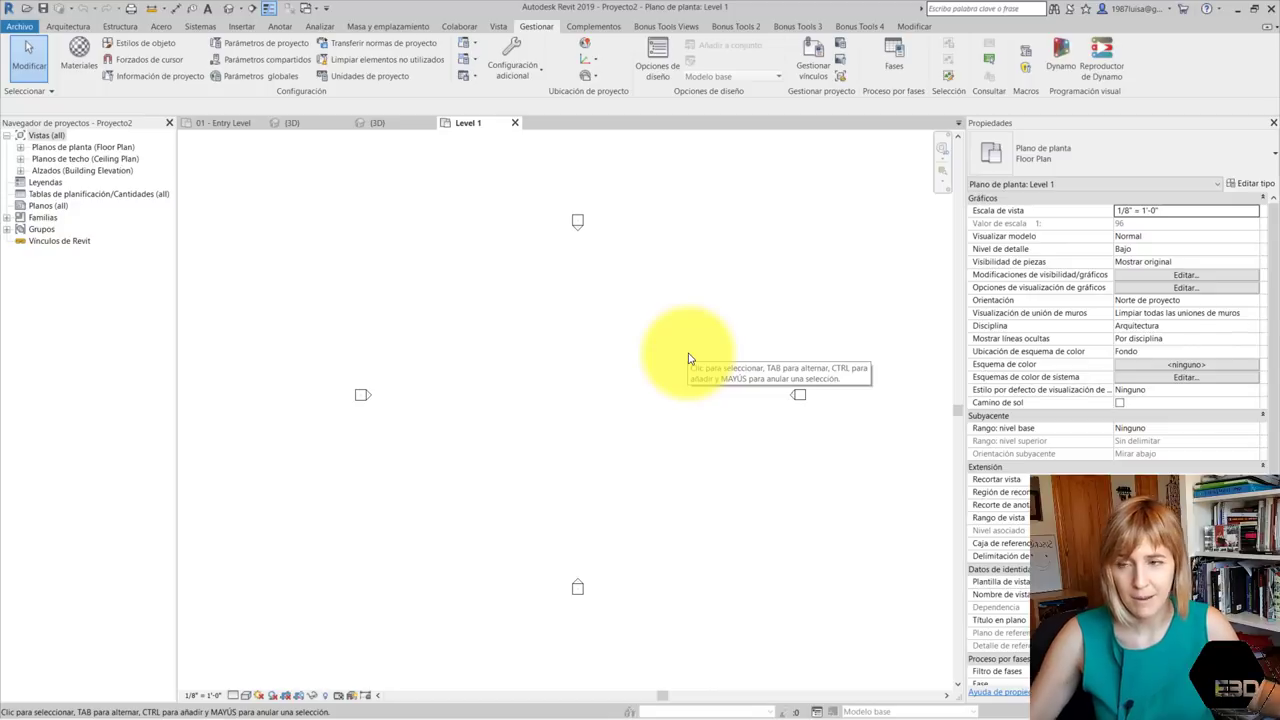
Purge eight unused materials, including Analytical Floor Surface, Phase-Demo and Tile, Porcelain, 4in
{"action": "left_click", "coordinate": [424, 62]}
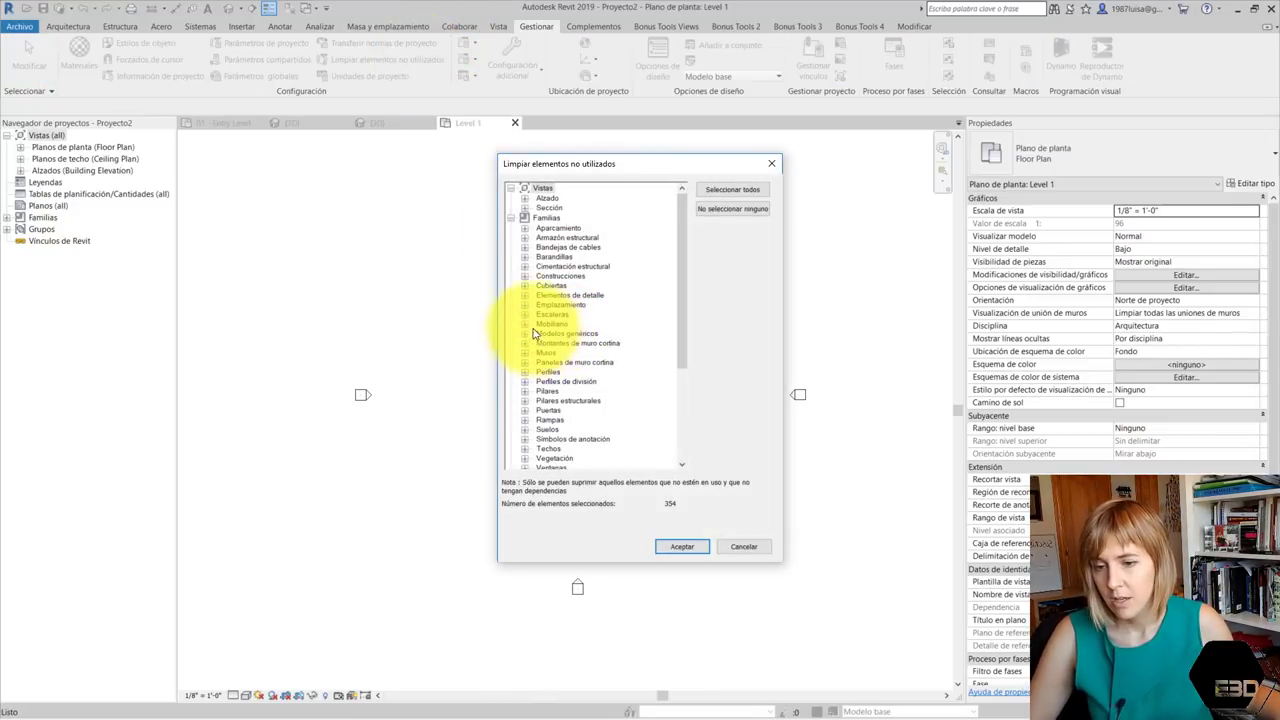
{"action": "left_click", "coordinate": [720, 209]}
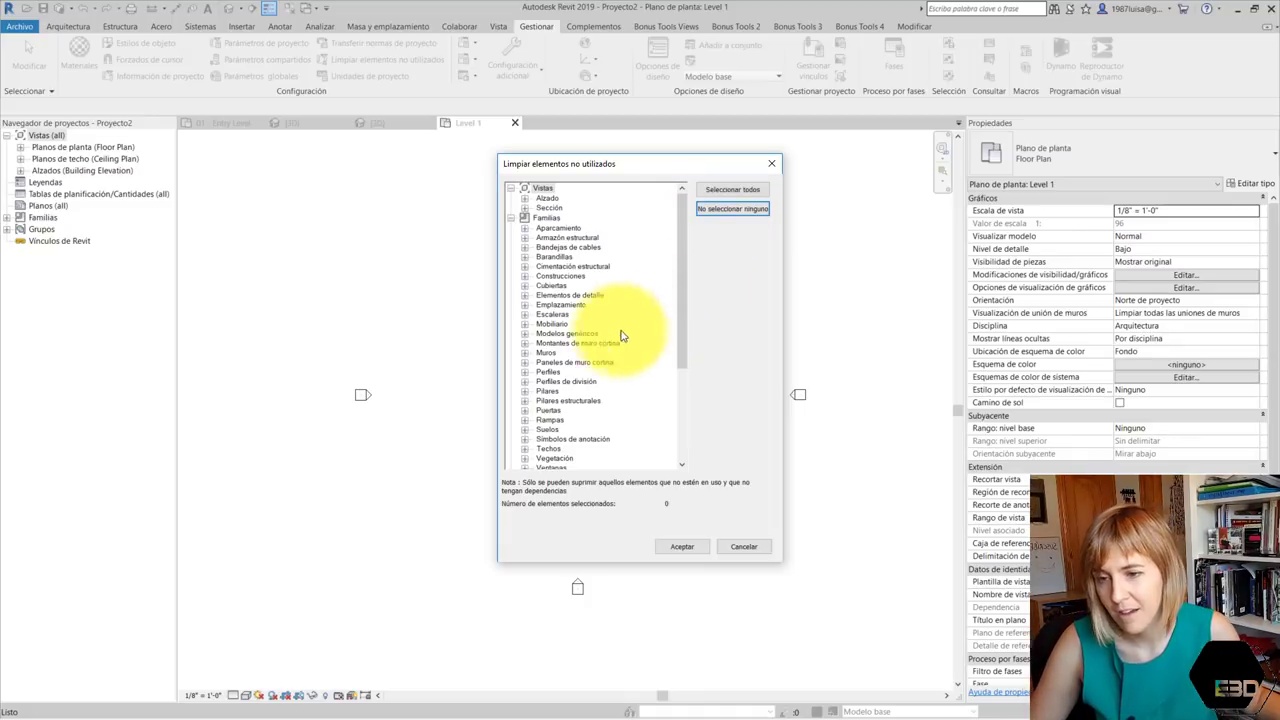
{"action": "scroll", "coordinate": [539, 271], "scroll_direction": "down", "scroll_amount": 2}
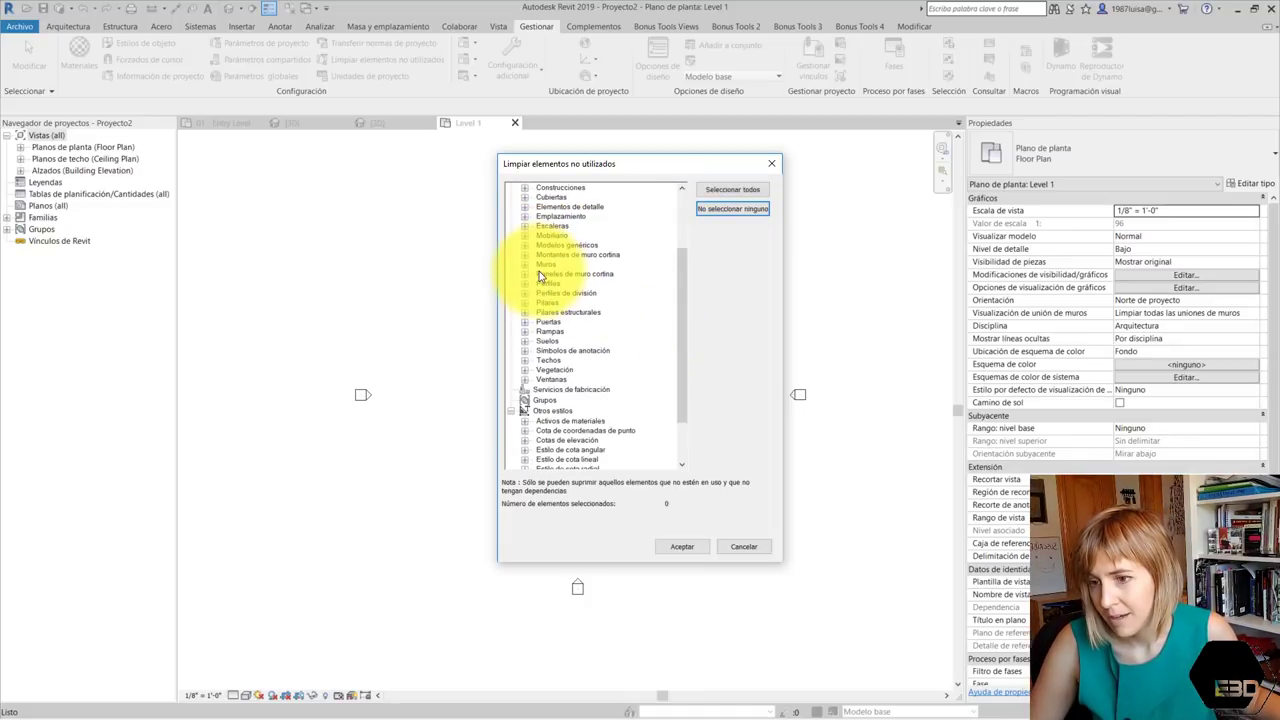
{"action": "scroll", "coordinate": [539, 271], "scroll_direction": "down", "scroll_amount": 1}
{"action": "scroll", "coordinate": [539, 271], "scroll_direction": "down", "scroll_amount": 2}
{"action": "left_click", "coordinate": [525, 440]}
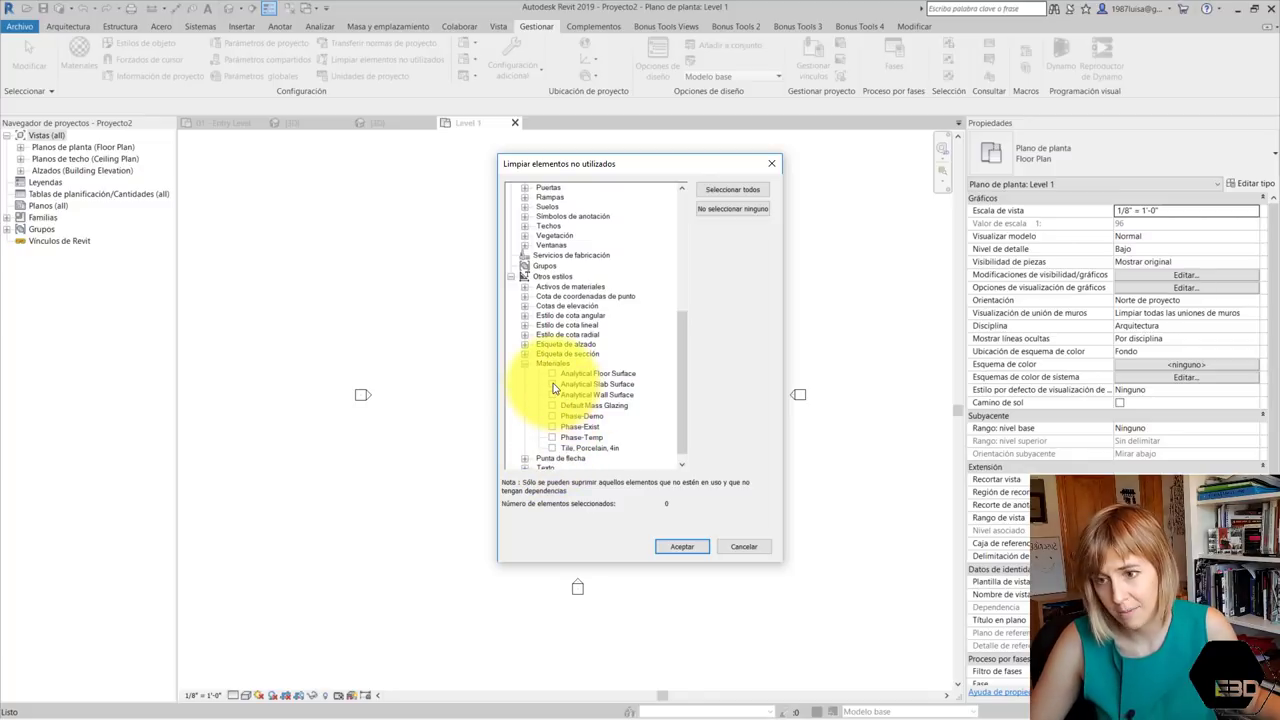
{"action": "left_click", "coordinate": [551, 395]}
{"action": "left_click", "coordinate": [551, 405]}
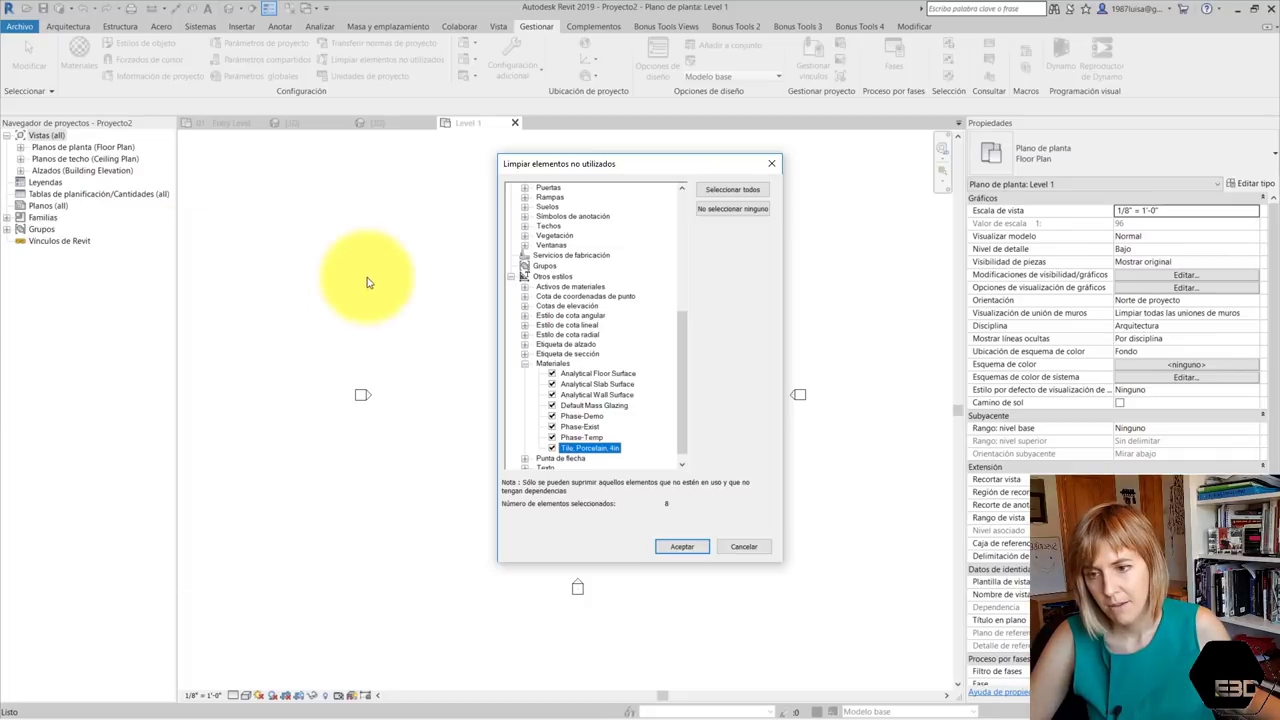
{"action": "left_click", "coordinate": [672, 548]}
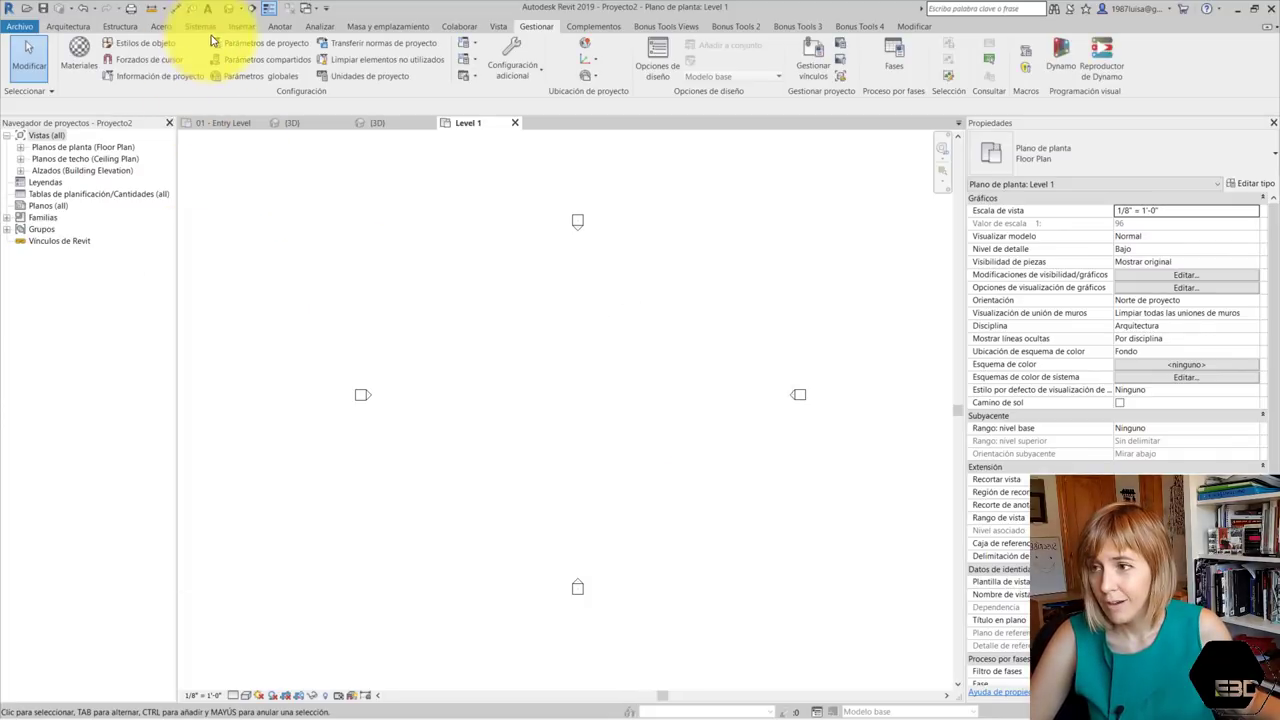
Purge all unused families, views and styles from the project
{"action": "left_click", "coordinate": [363, 62]}
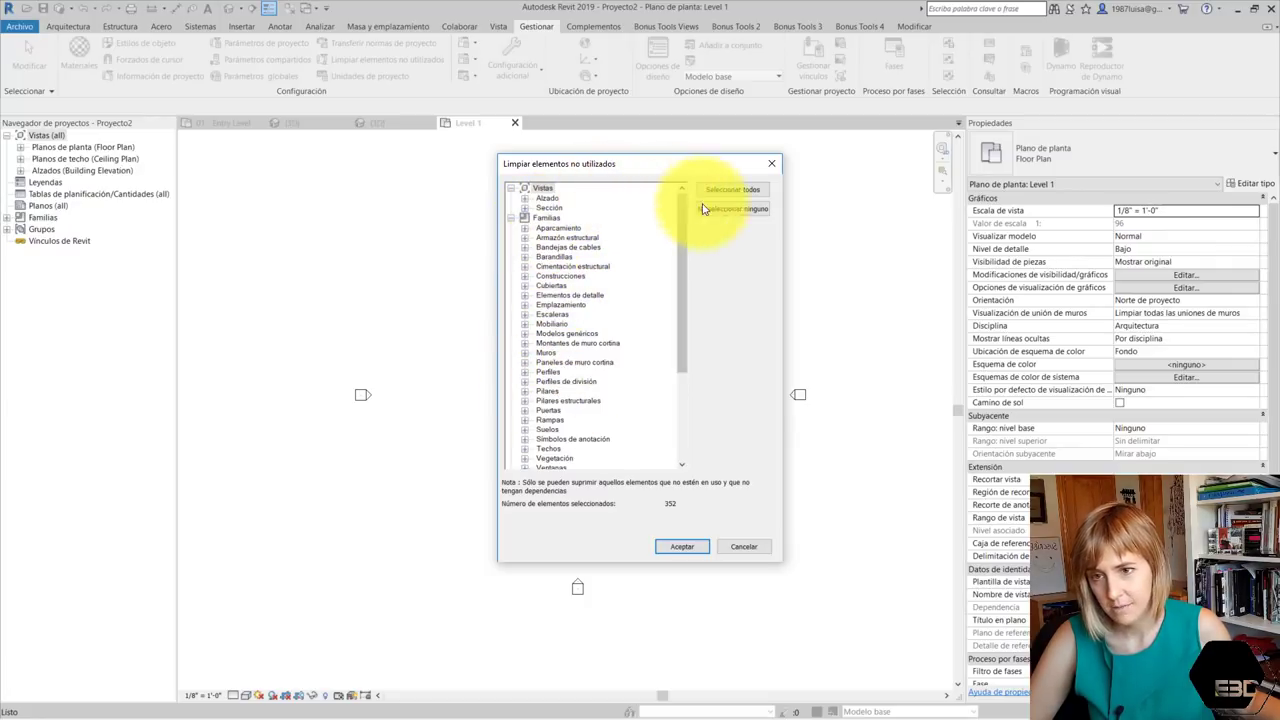
{"action": "left_click", "coordinate": [730, 190]}
{"action": "left_click", "coordinate": [525, 200]}
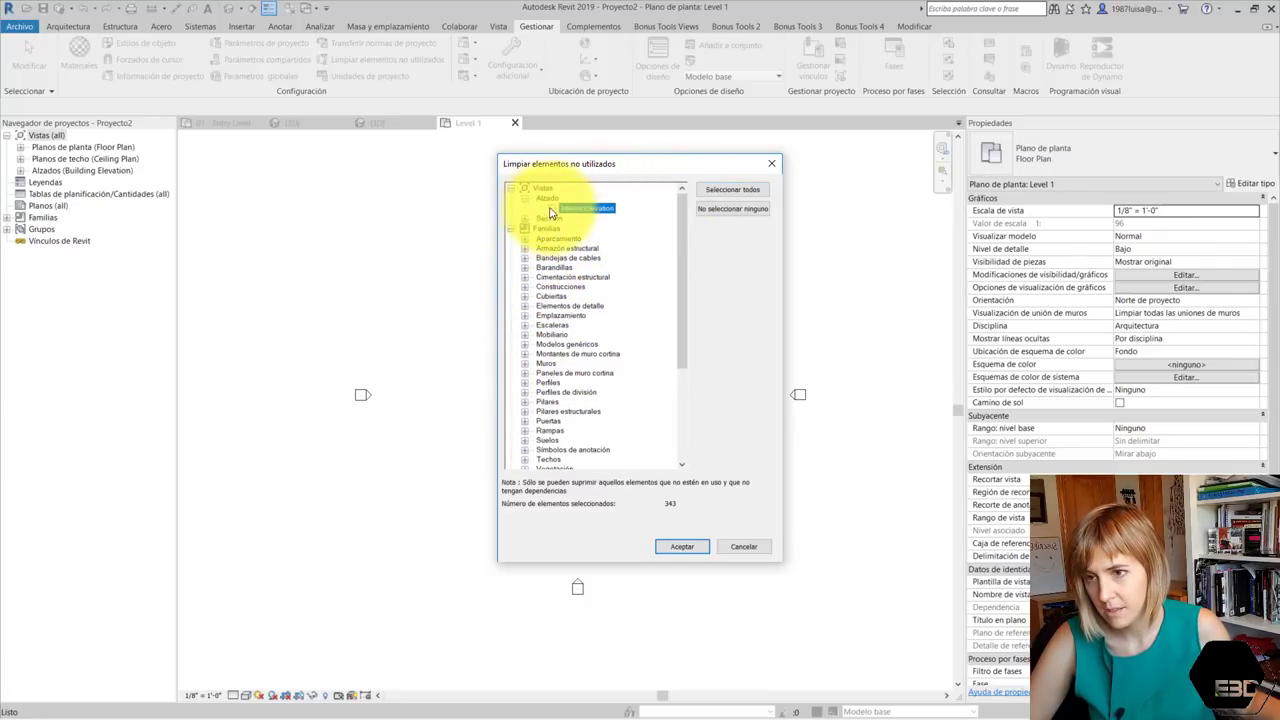
{"action": "scroll", "coordinate": [545, 280], "scroll_direction": "down", "scroll_amount": 5}
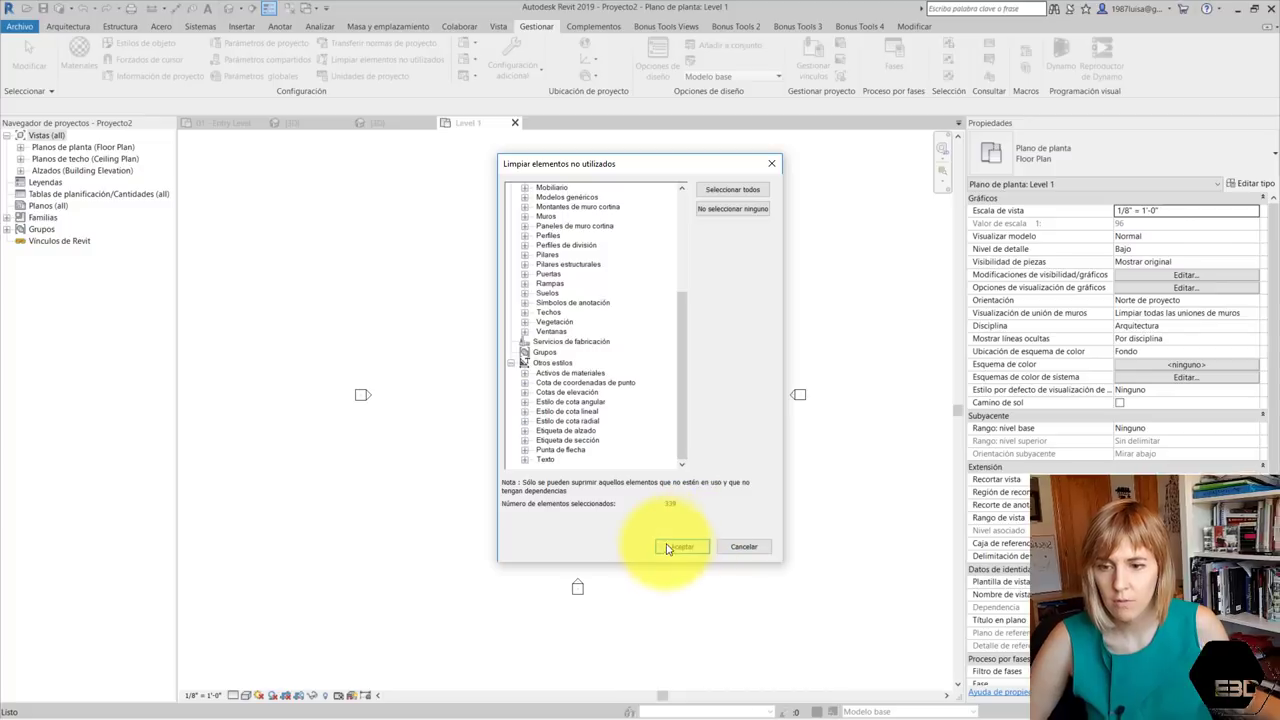
{"action": "left_click", "coordinate": [680, 546]}
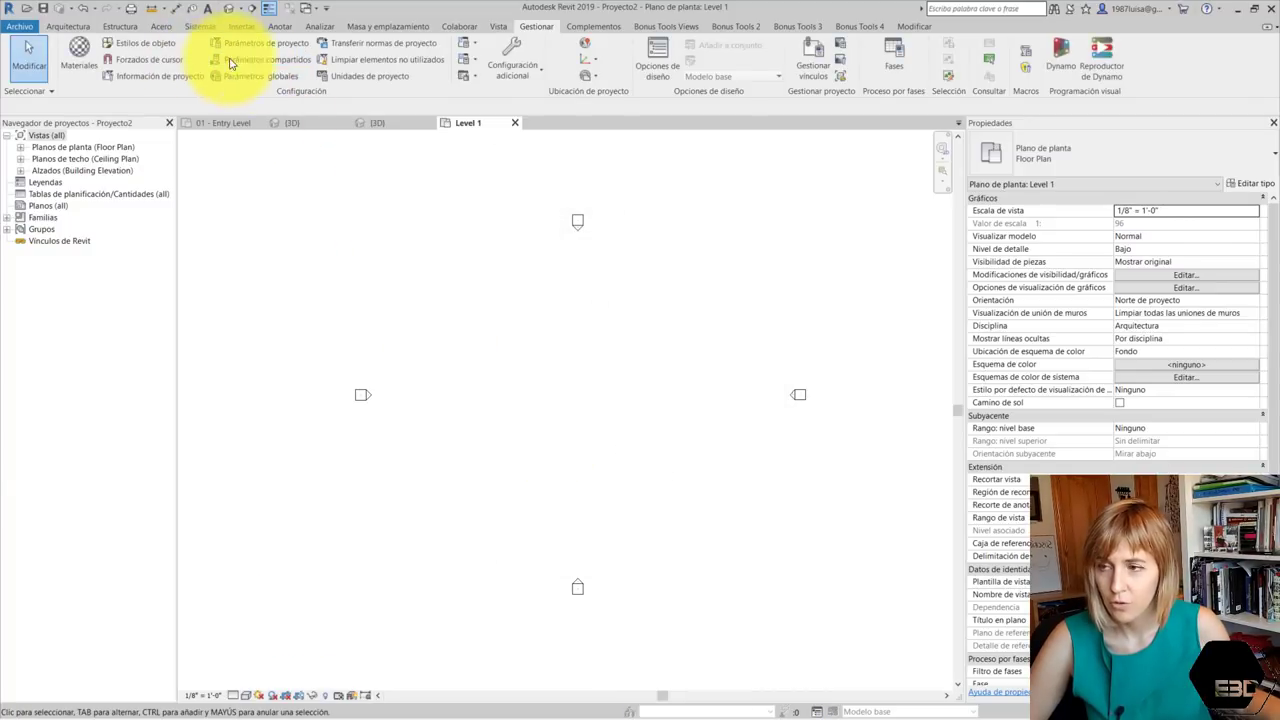
Mark unused materials Acoustic Ceiling Tile 24 x 24 through Concrete, Precast for purging
{"action": "left_click", "coordinate": [350, 59]}
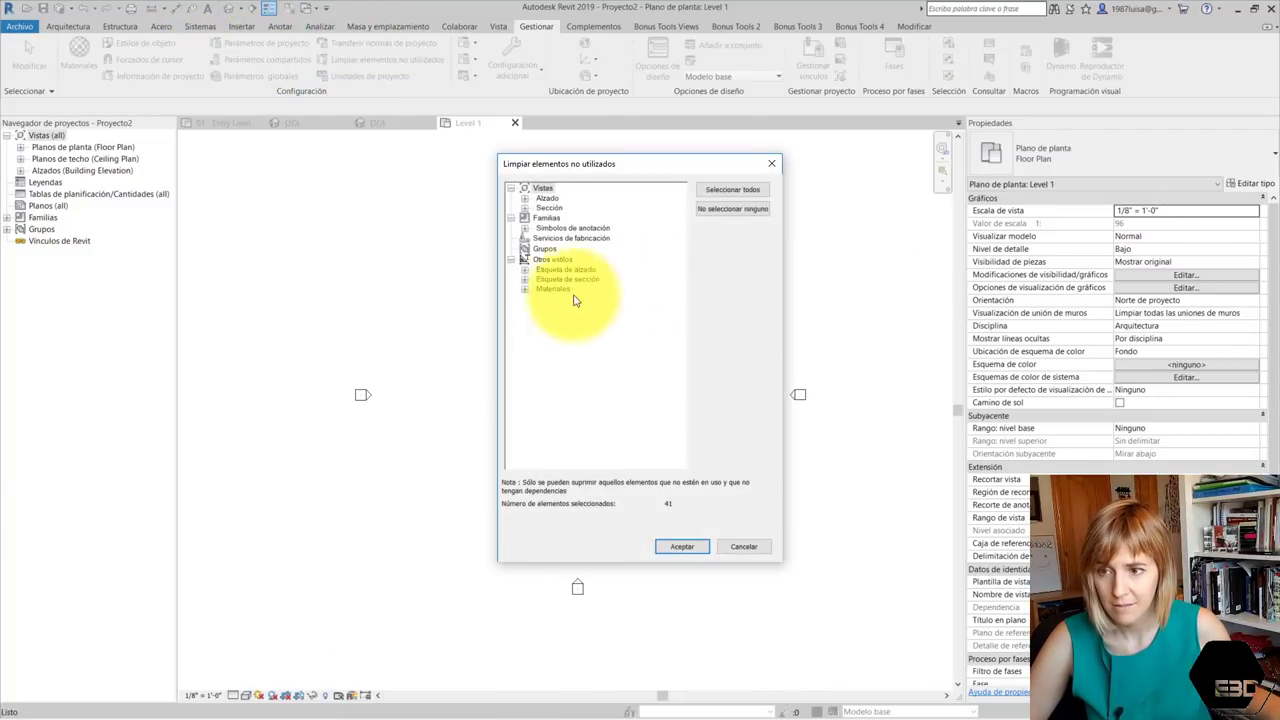
{"action": "left_click", "coordinate": [525, 289]}
{"action": "scroll", "coordinate": [560, 260], "scroll_direction": "down", "scroll_amount": 2}
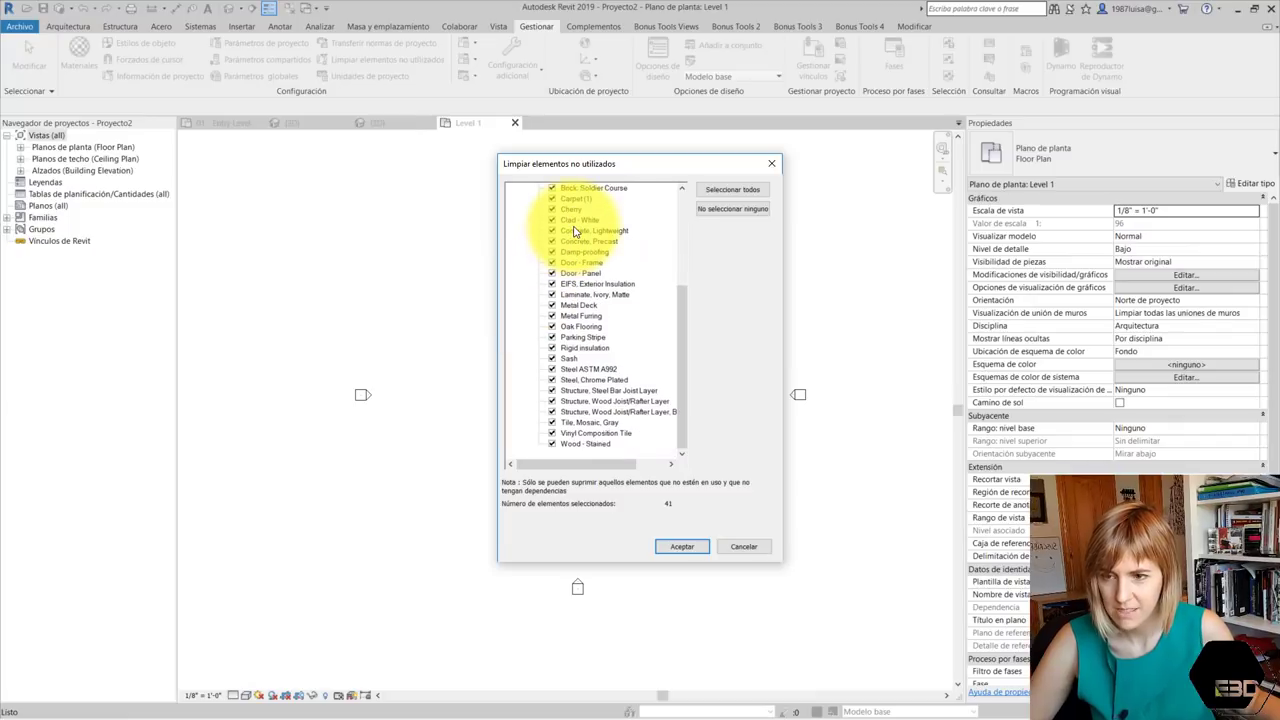
{"action": "scroll", "coordinate": [573, 233], "scroll_direction": "up", "scroll_amount": 5}
{"action": "left_click", "coordinate": [732, 208]}
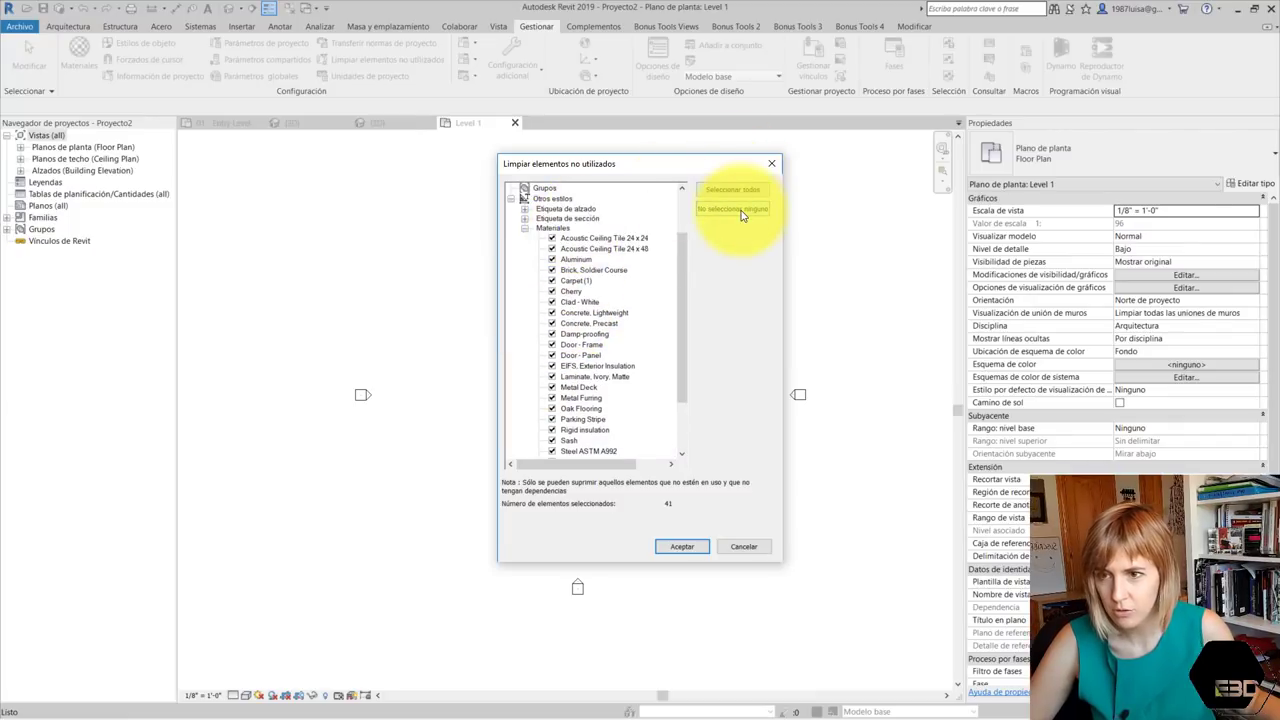
{"action": "left_click", "coordinate": [551, 238]}
{"action": "left_click", "coordinate": [551, 248]}
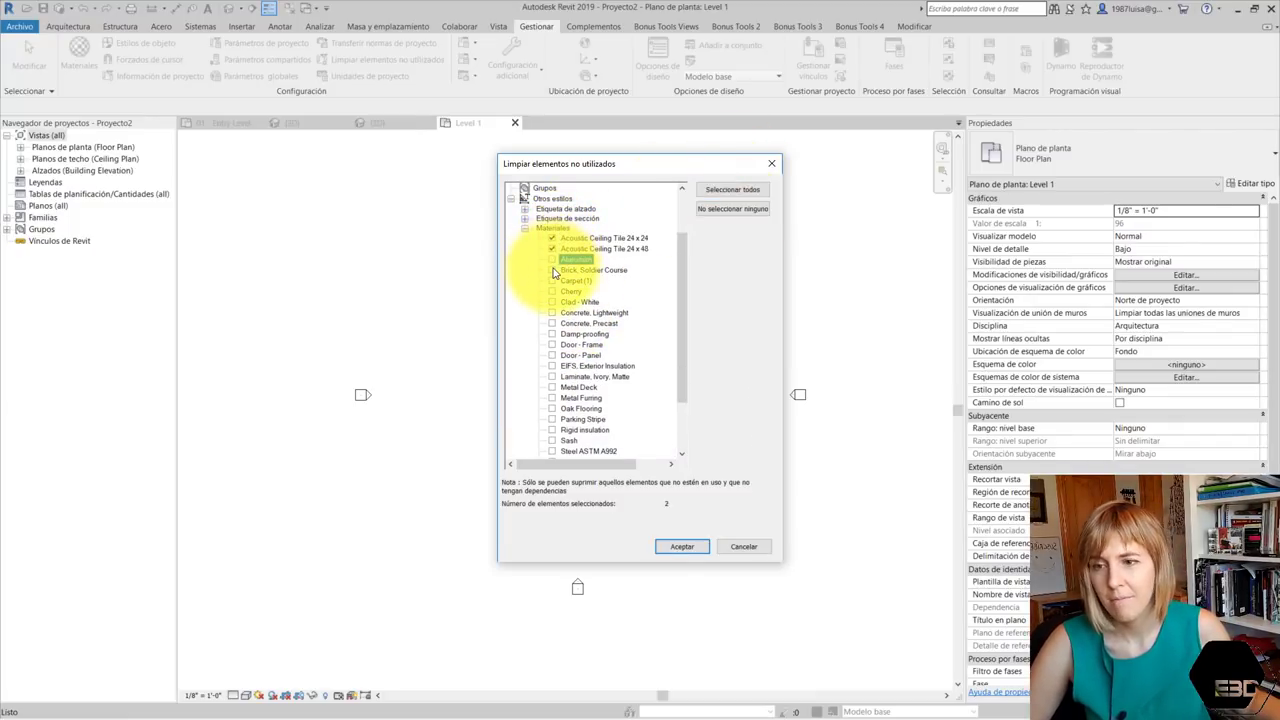
{"action": "left_click", "coordinate": [551, 259]}
{"action": "left_click", "coordinate": [551, 270]}
{"action": "left_click", "coordinate": [551, 291]}
{"action": "left_click", "coordinate": [551, 302]}
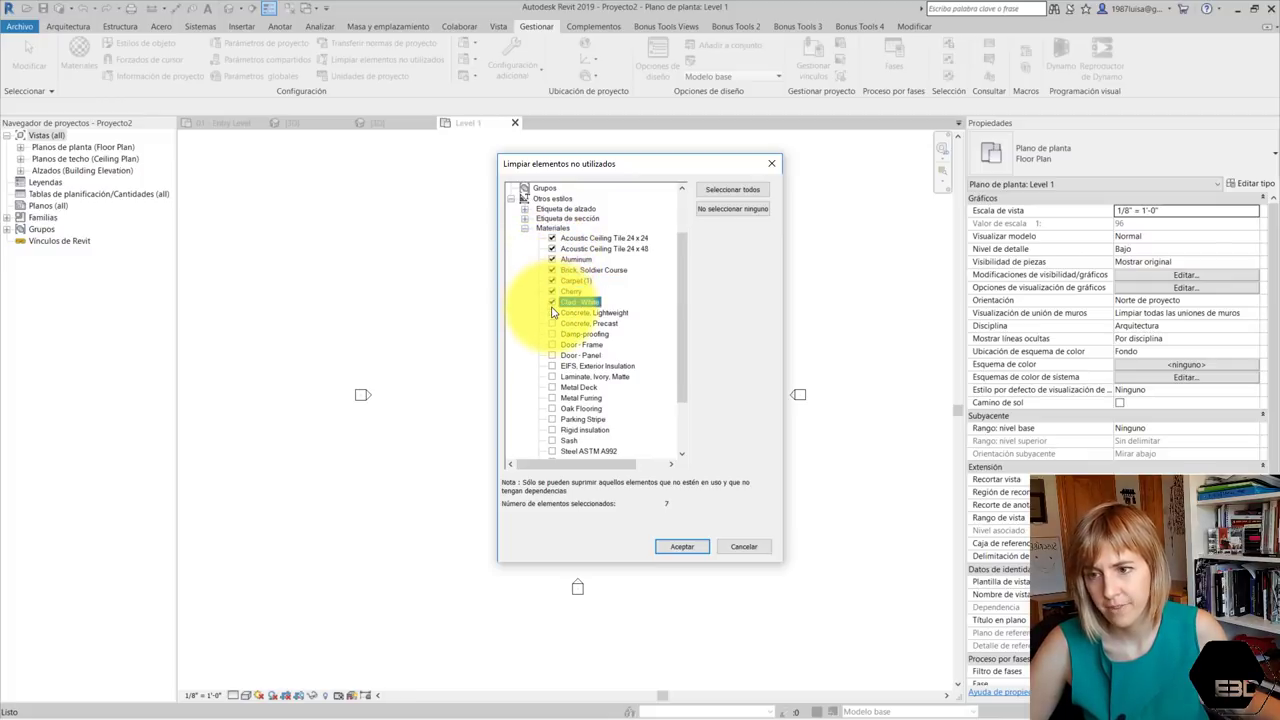
{"action": "left_click", "coordinate": [551, 313]}
{"action": "left_click", "coordinate": [551, 323]}
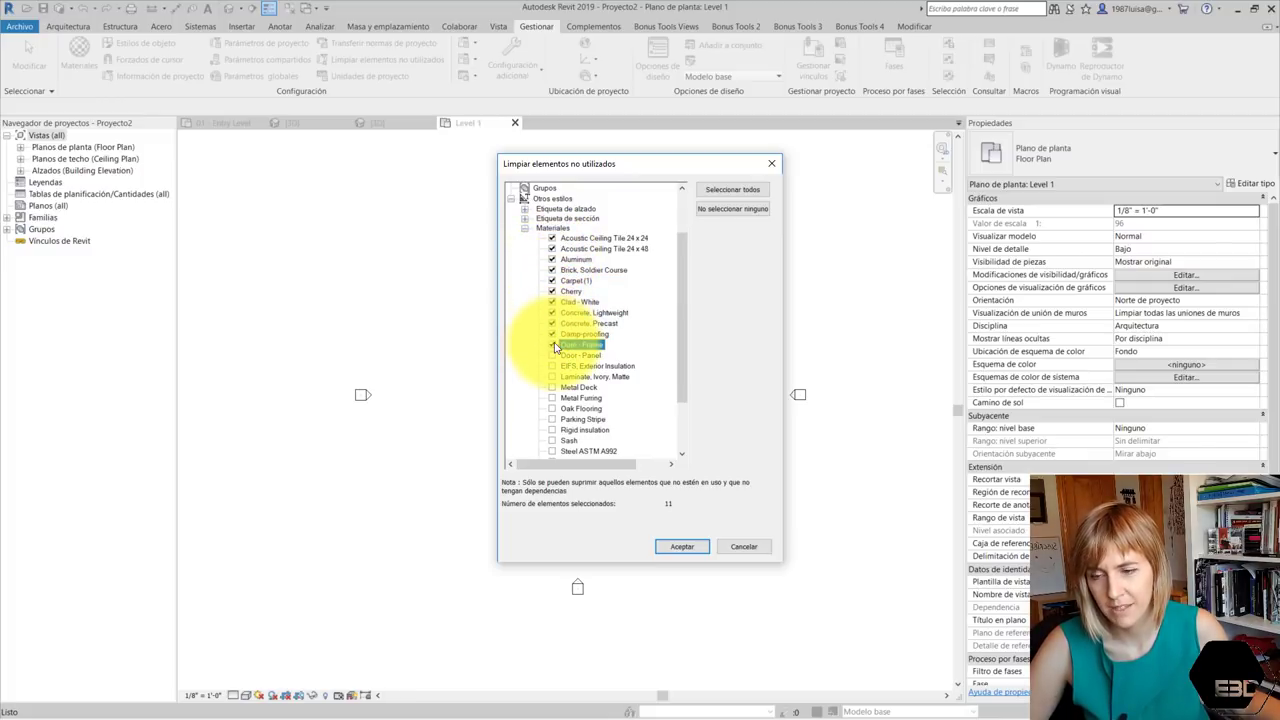
Mark the remaining unused materials through Wood - Stained and purge them
{"action": "scroll", "coordinate": [555, 311], "scroll_direction": "down", "scroll_amount": 2}
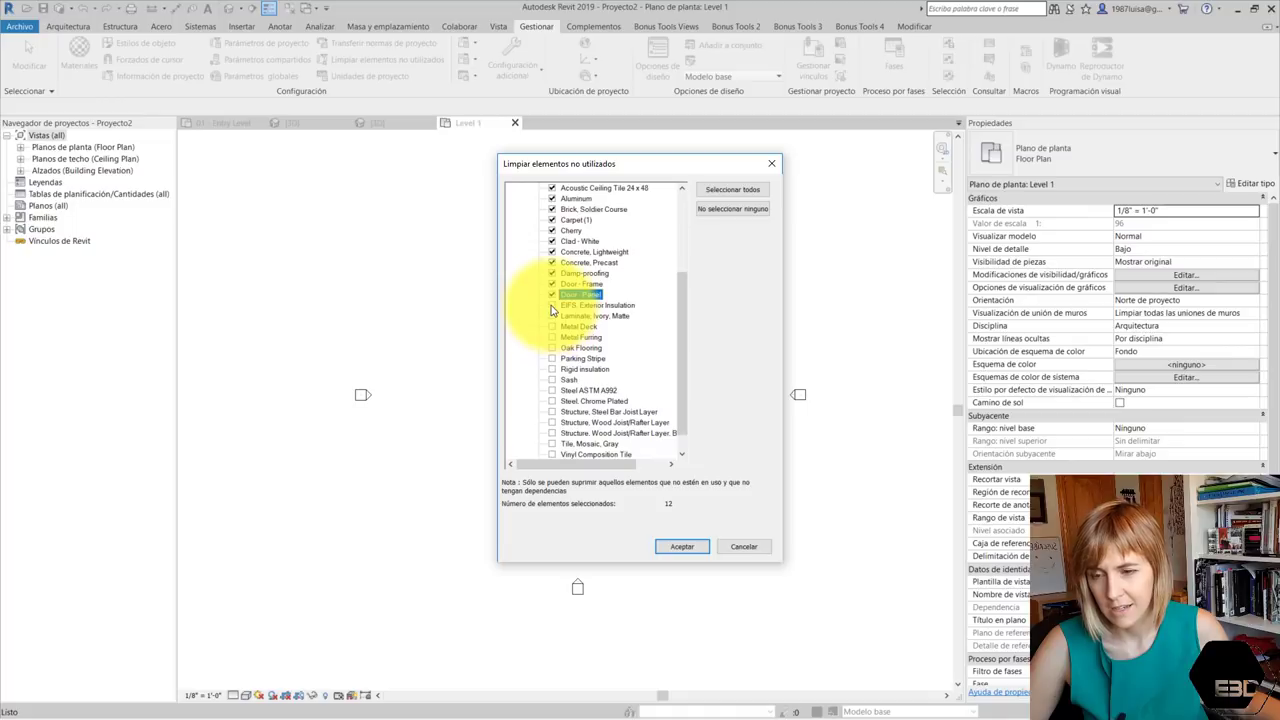
{"action": "left_click", "coordinate": [551, 305]}
{"action": "left_click", "coordinate": [551, 337]}
{"action": "left_click", "coordinate": [551, 369]}
{"action": "left_click", "coordinate": [551, 401]}
{"action": "left_click", "coordinate": [551, 411]}
{"action": "scroll", "coordinate": [555, 410], "scroll_direction": "down", "scroll_amount": 1}
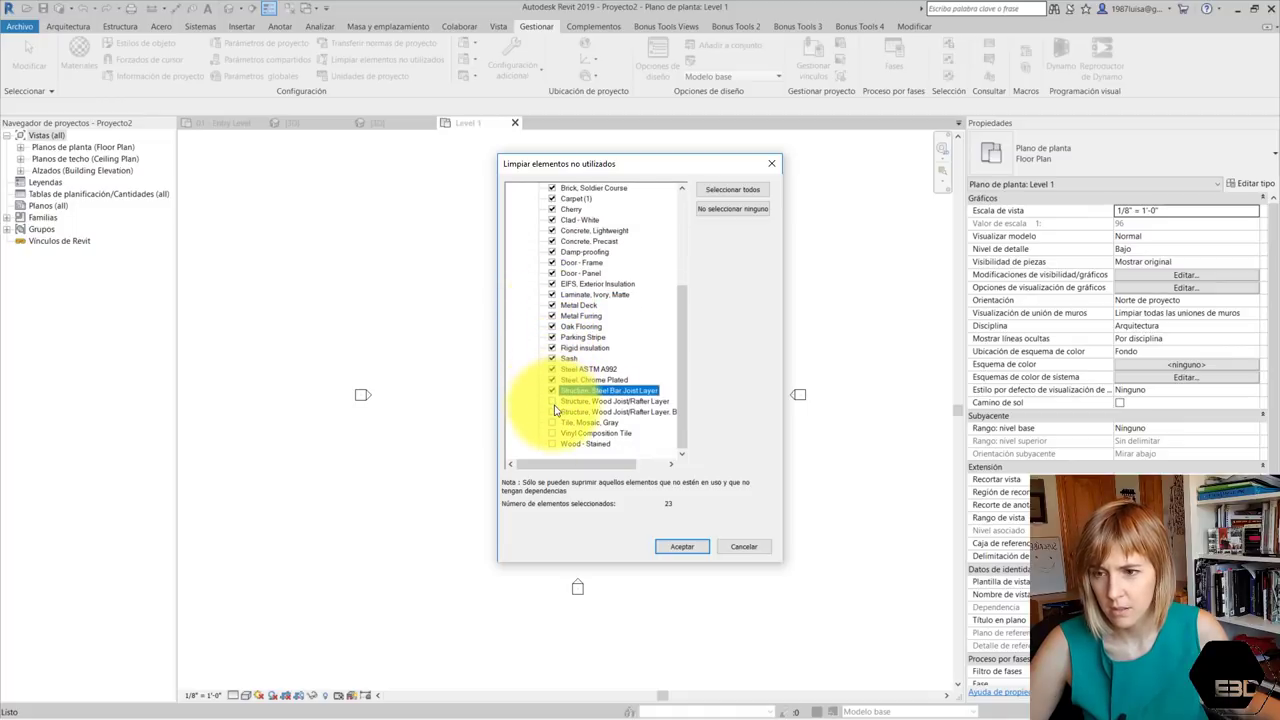
{"action": "left_click", "coordinate": [552, 401]}
{"action": "left_click", "coordinate": [552, 411]}
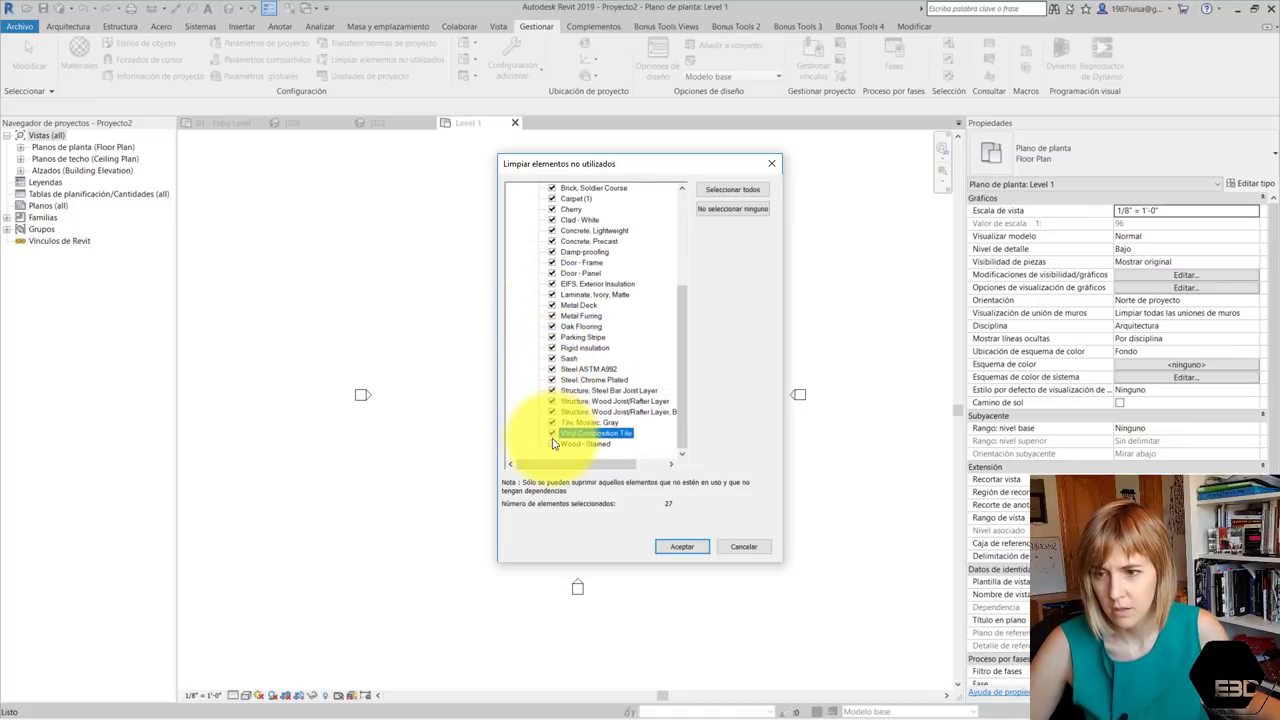
{"action": "left_click", "coordinate": [552, 443]}
{"action": "left_click", "coordinate": [680, 546]}
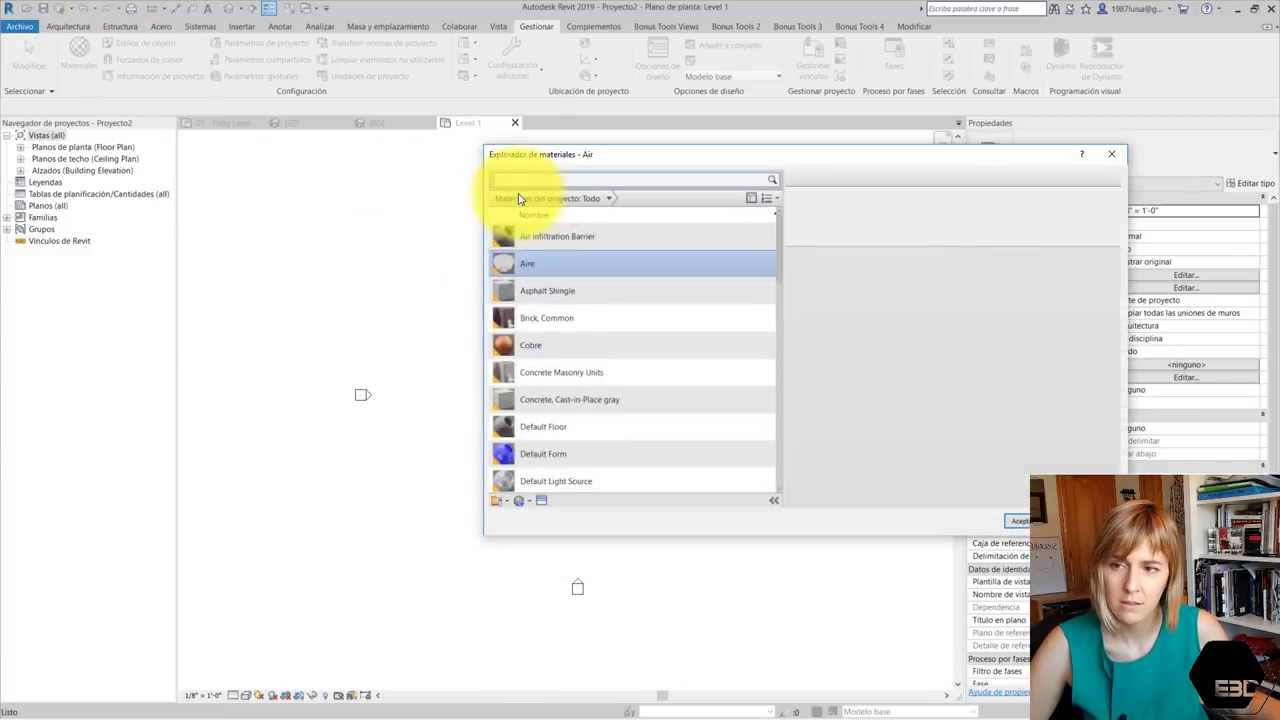
Delete the Concrete, Cast-in-Place gray material from the project
{"action": "scroll", "coordinate": [548, 289], "scroll_direction": "down", "scroll_amount": 5}
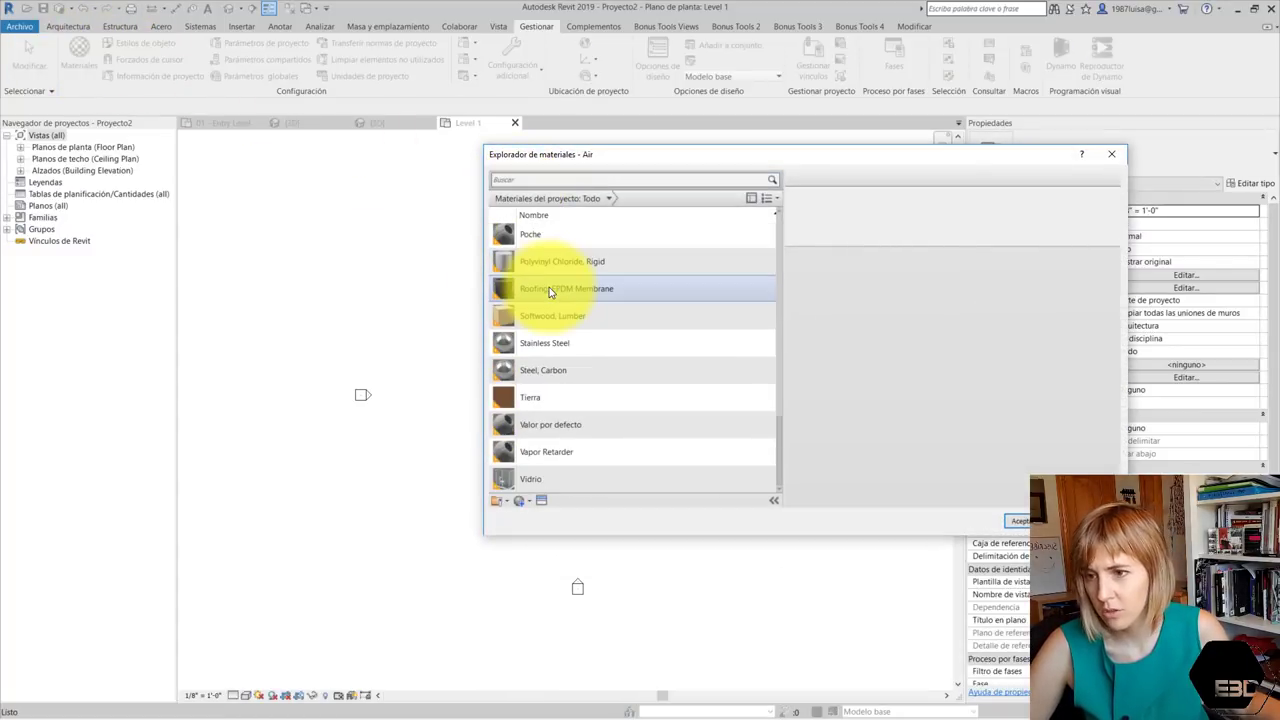
{"action": "scroll", "coordinate": [549, 287], "scroll_direction": "up", "scroll_amount": 3}
{"action": "scroll", "coordinate": [549, 287], "scroll_direction": "up", "scroll_amount": 3}
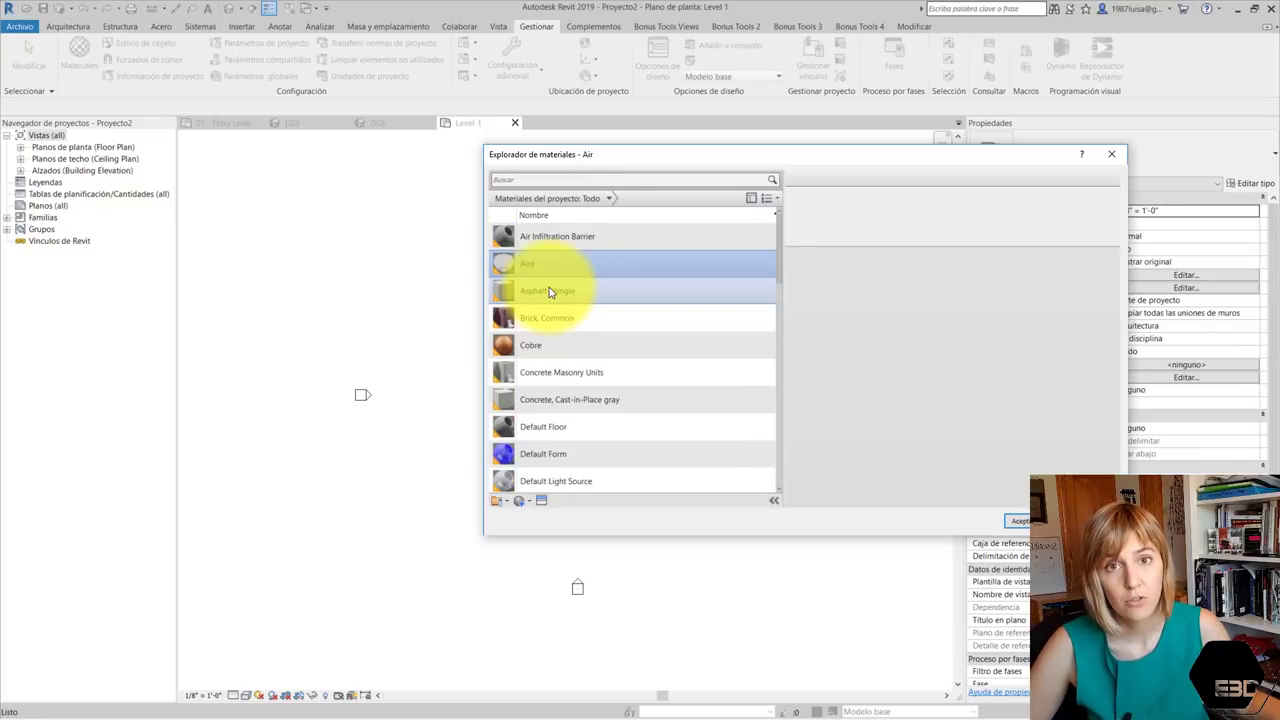
{"action": "left_click", "coordinate": [589, 402]}
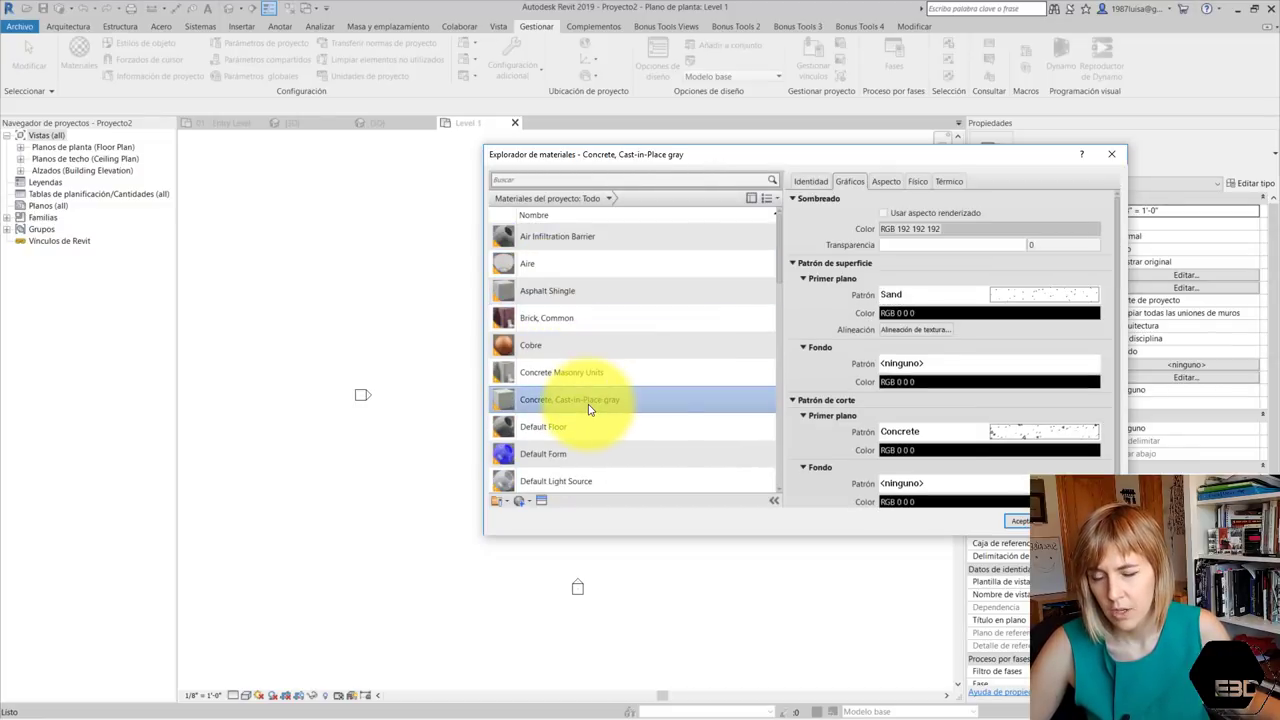
{"action": "right_click", "coordinate": [590, 409]}
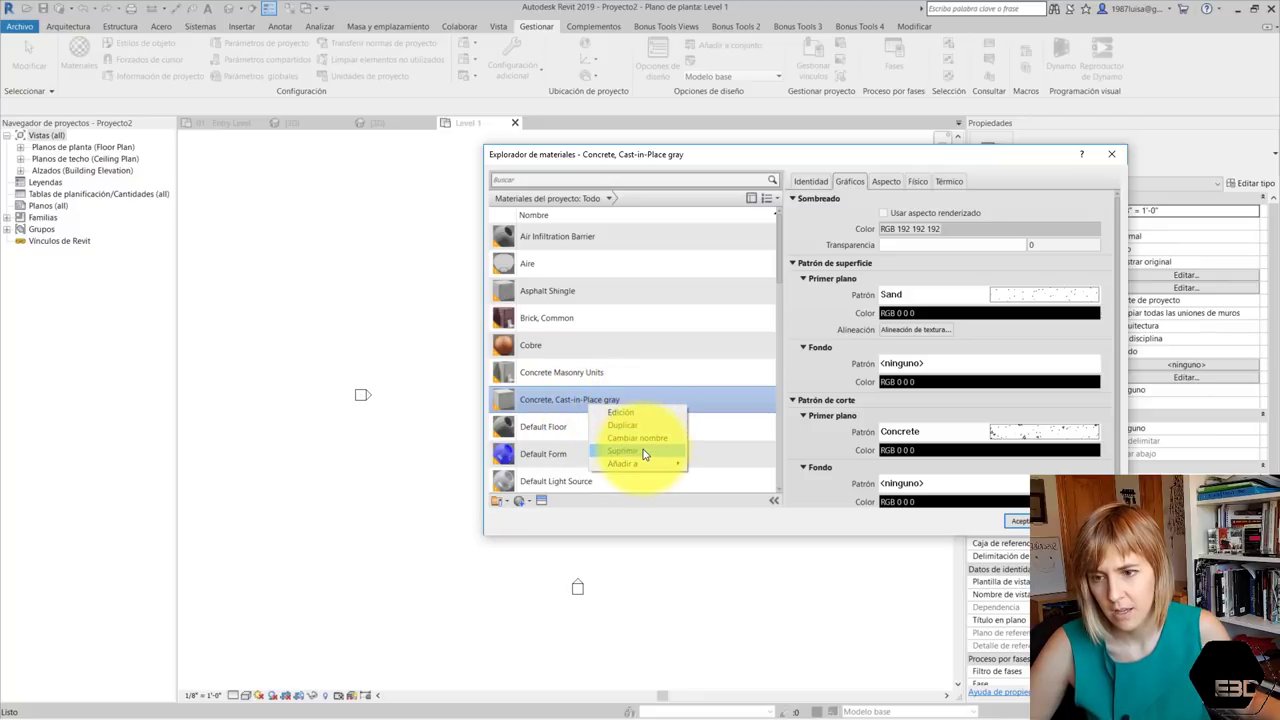
{"action": "left_click", "coordinate": [640, 450]}
Delete Default Floor and several other unwanted default materials
{"action": "right_click", "coordinate": [580, 362]}
{"action": "left_click", "coordinate": [569, 349]}
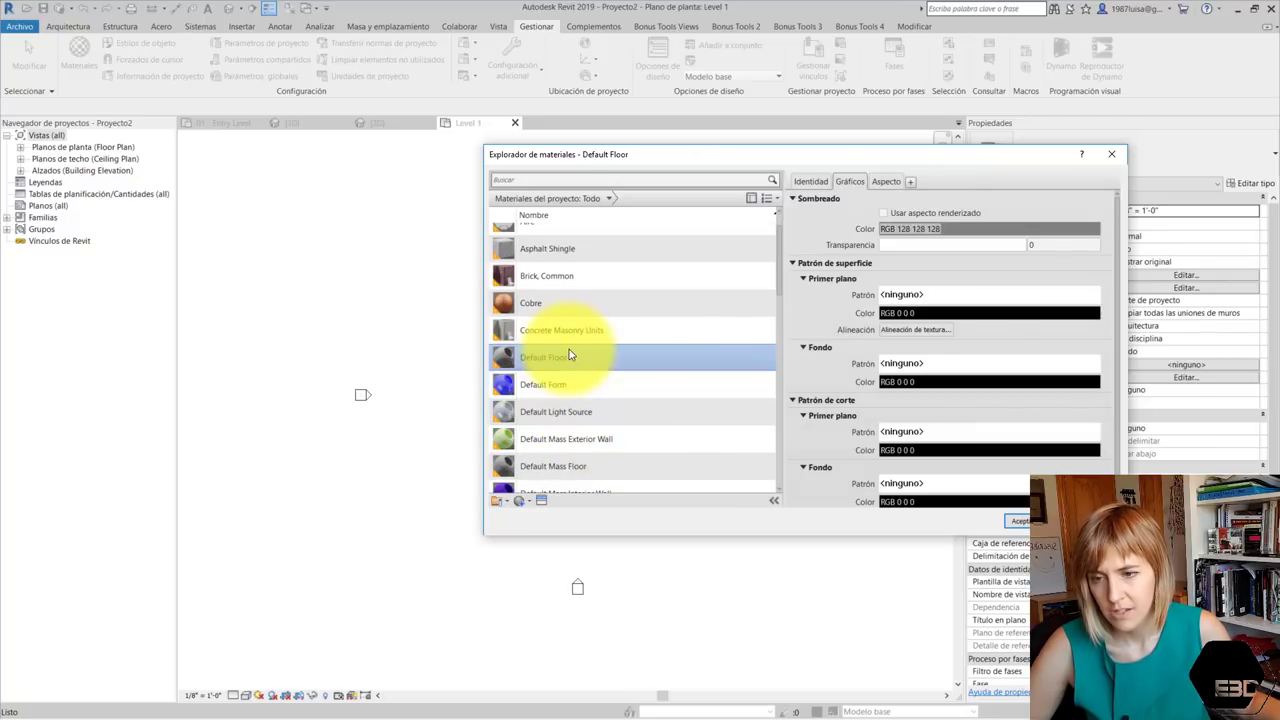
{"action": "right_click", "coordinate": [580, 332]}
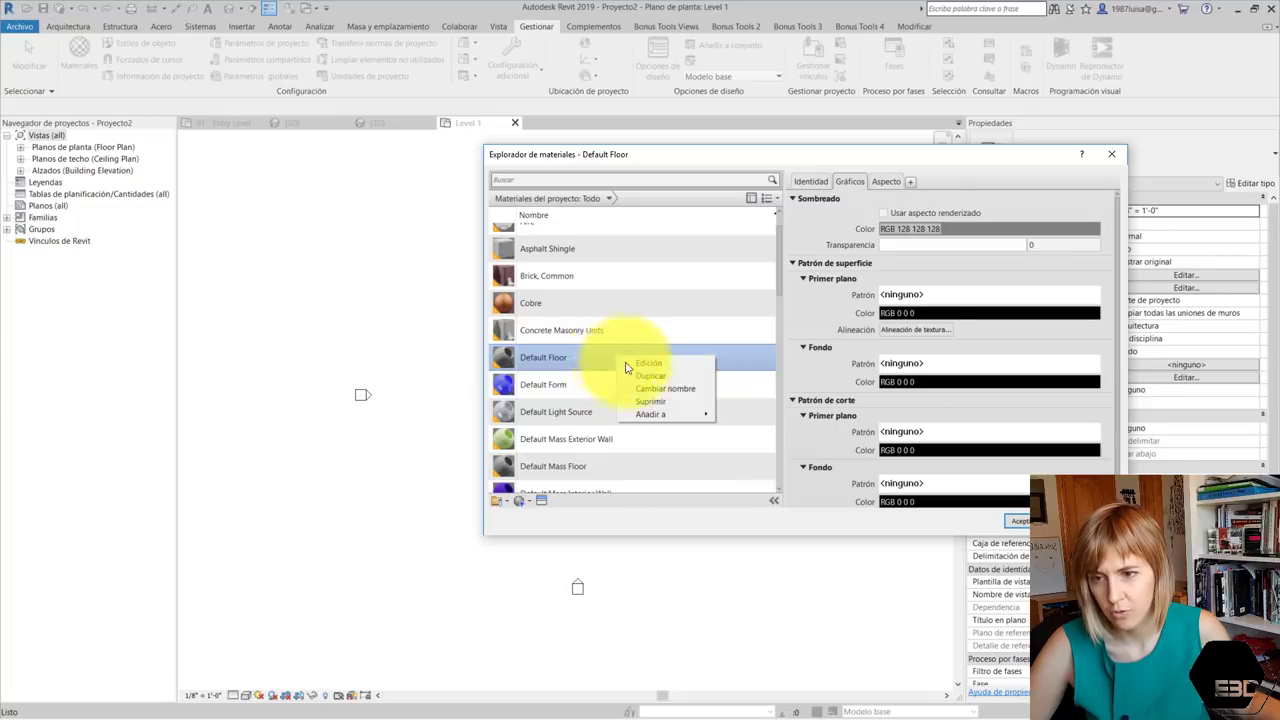
{"action": "left_click", "coordinate": [610, 385]}
{"action": "right_click", "coordinate": [565, 300]}
{"action": "left_click", "coordinate": [600, 350]}
{"action": "right_click", "coordinate": [580, 295]}
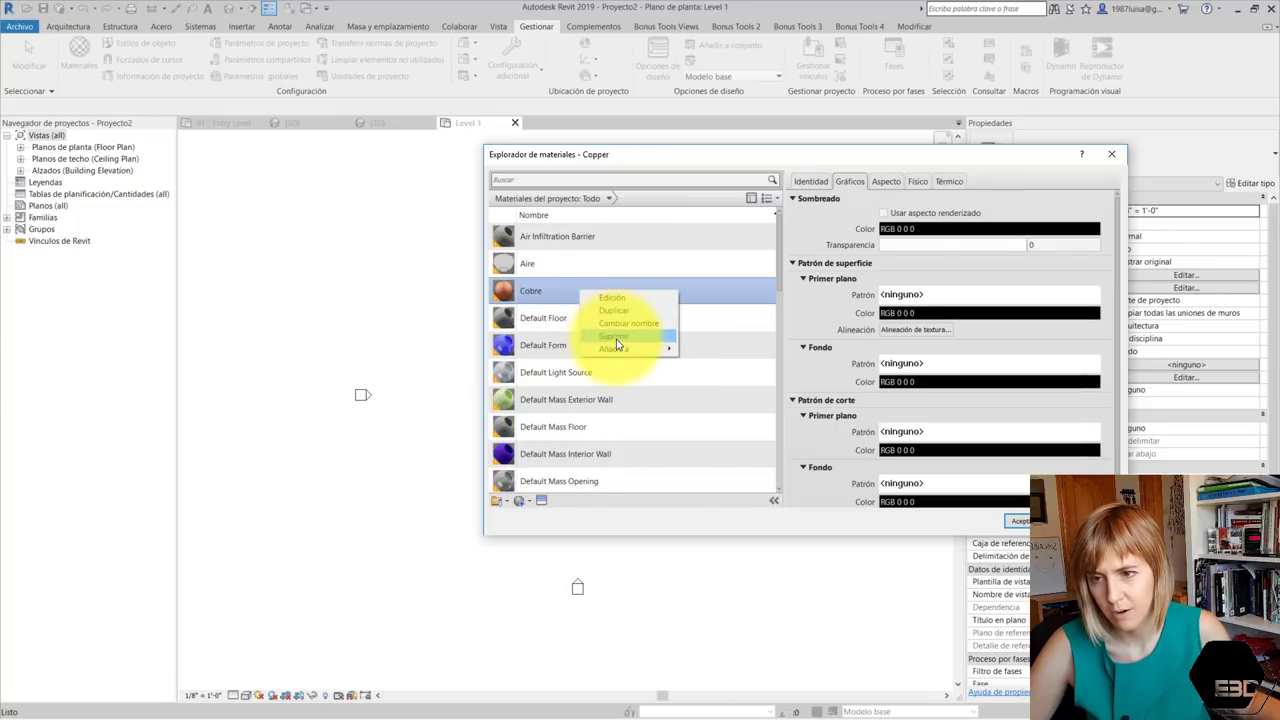
{"action": "left_click", "coordinate": [615, 345]}
{"action": "right_click", "coordinate": [580, 322]}
{"action": "left_click", "coordinate": [612, 365]}
{"action": "left_click", "coordinate": [560, 399]}
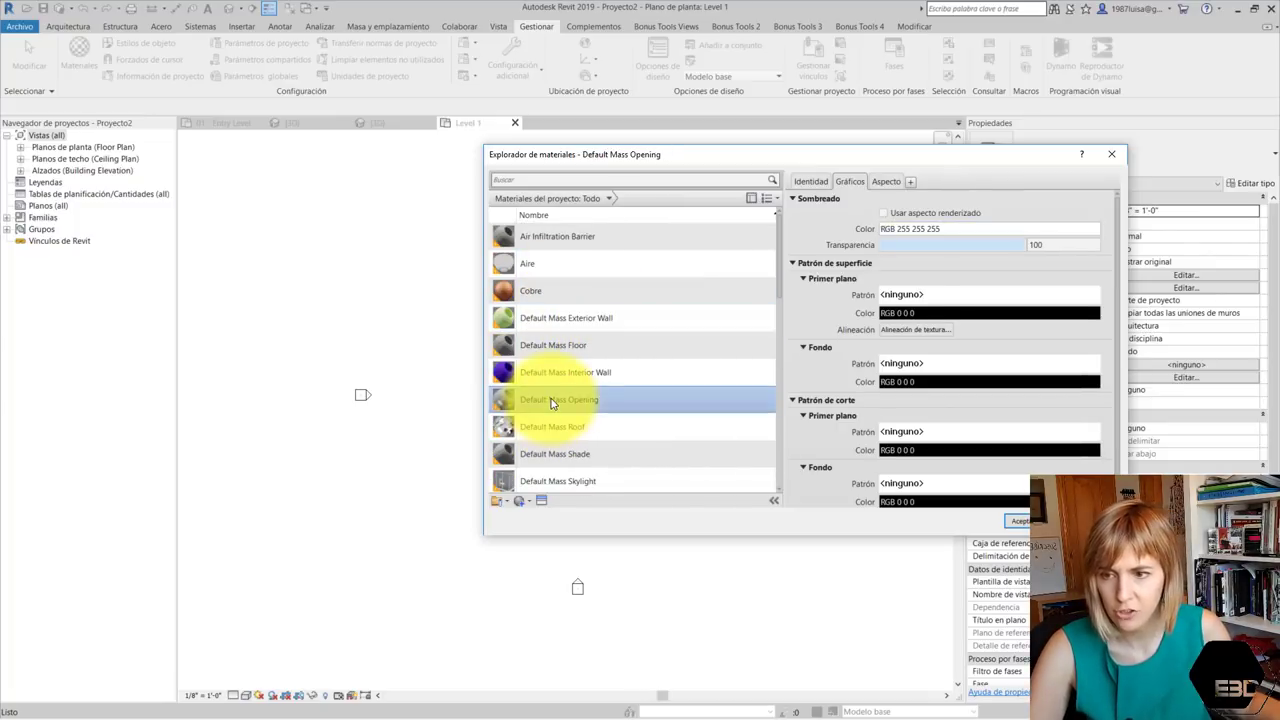
Delete Default Mass Interior Wall and another default mass material
{"action": "left_click", "coordinate": [565, 372]}
{"action": "left_click", "coordinate": [580, 345]}
{"action": "left_click", "coordinate": [571, 372]}
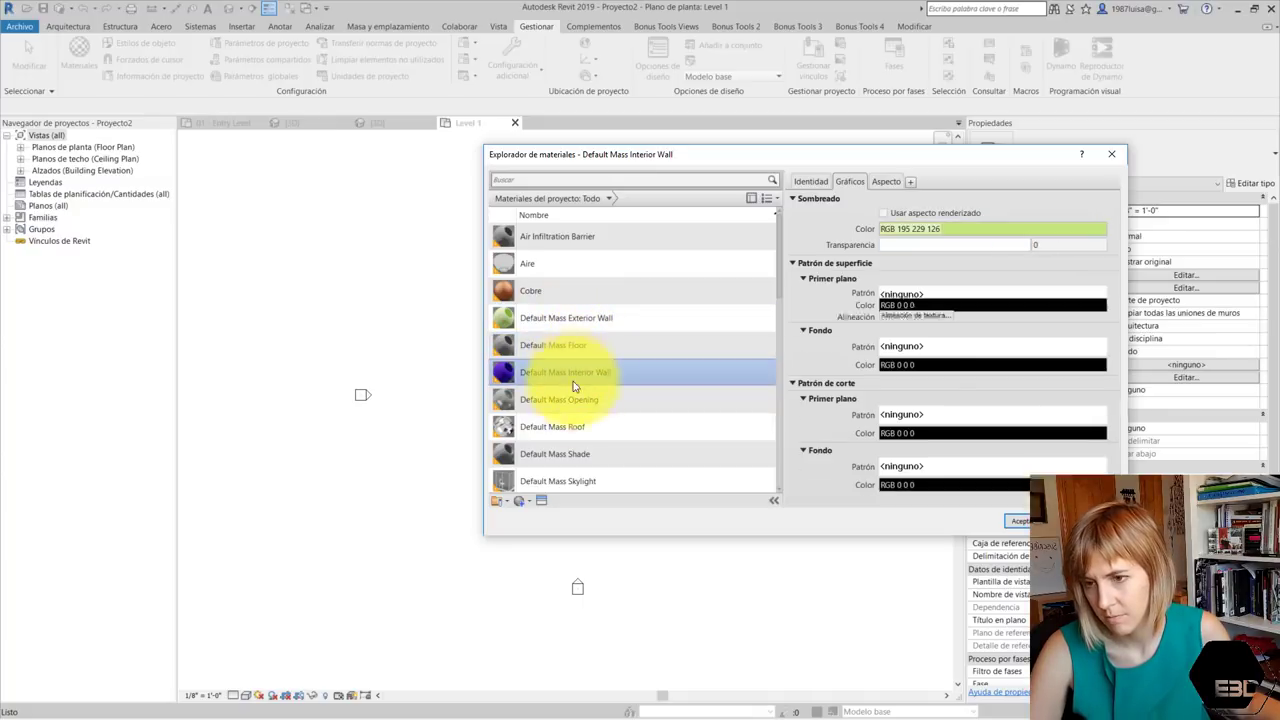
{"action": "left_click", "coordinate": [577, 397]}
{"action": "right_click", "coordinate": [585, 376]}
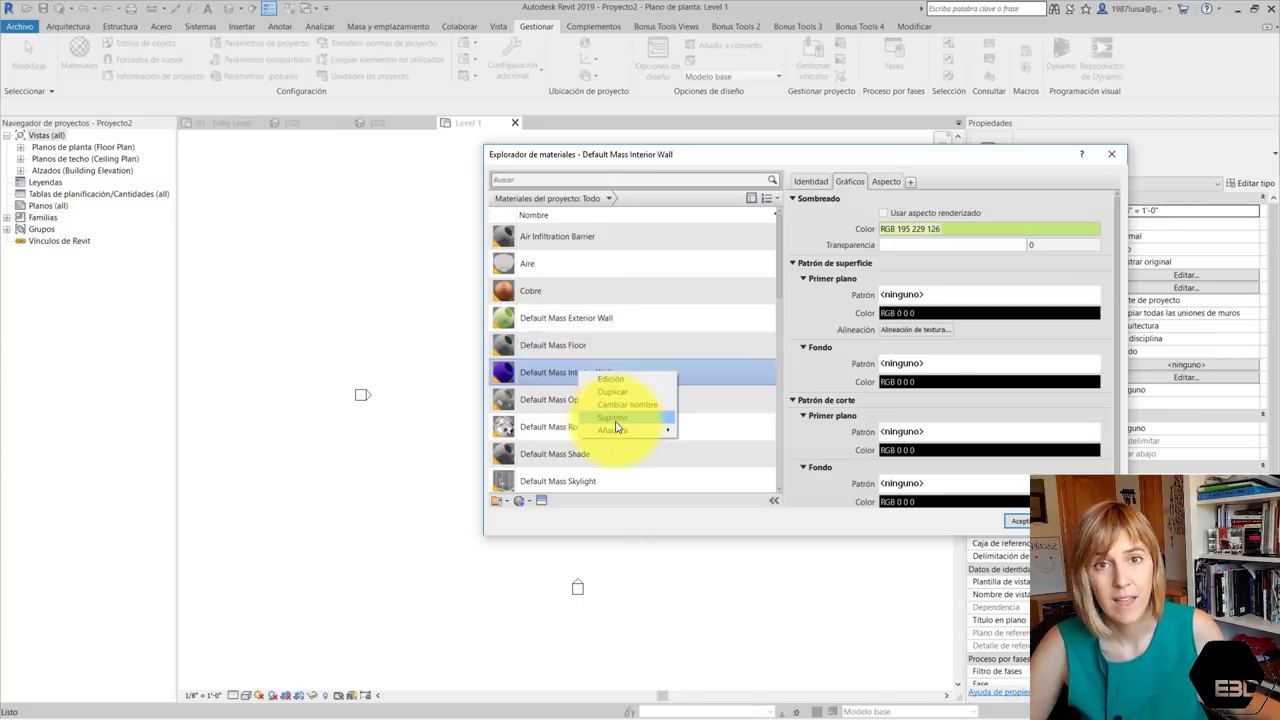
{"action": "left_click", "coordinate": [615, 418]}
{"action": "right_click", "coordinate": [612, 358]}
{"action": "left_click", "coordinate": [645, 402]}
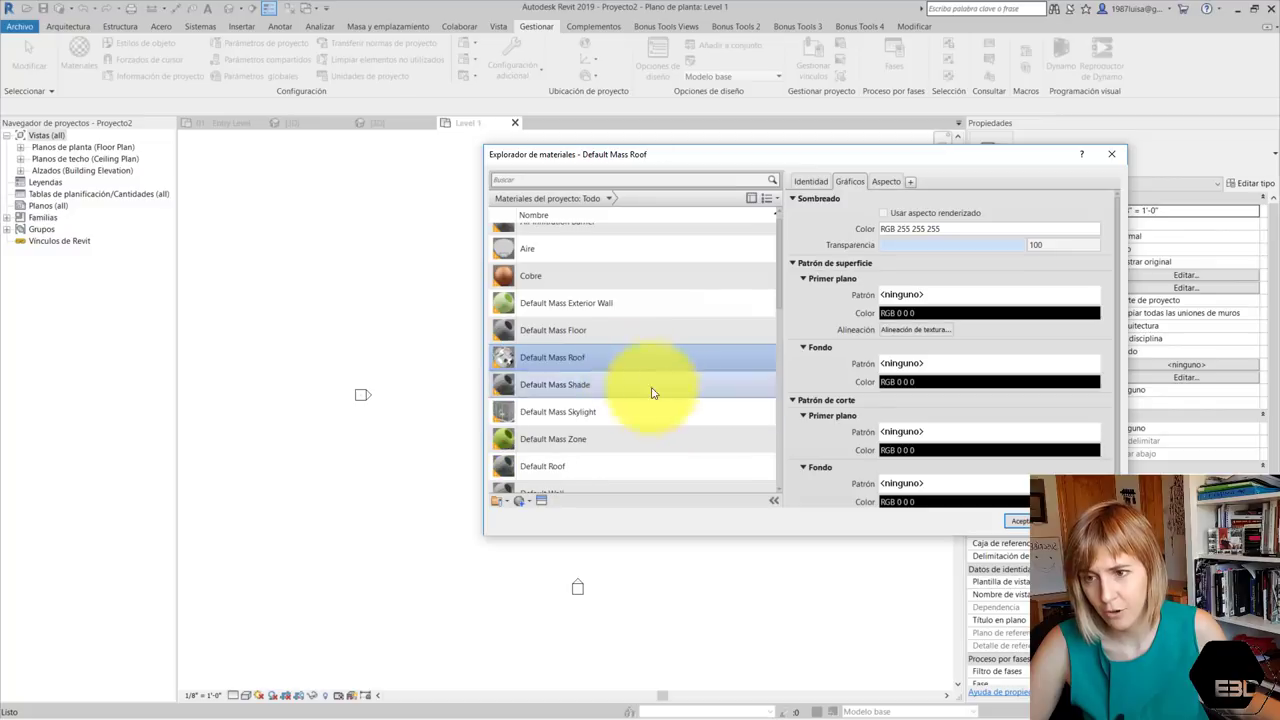
Delete Default Mass Roof, Default Mass Shade, Default Mass Skylight and the remaining default roof material
{"action": "right_click", "coordinate": [620, 360]}
{"action": "left_click", "coordinate": [625, 401]}
{"action": "right_click", "coordinate": [605, 358]}
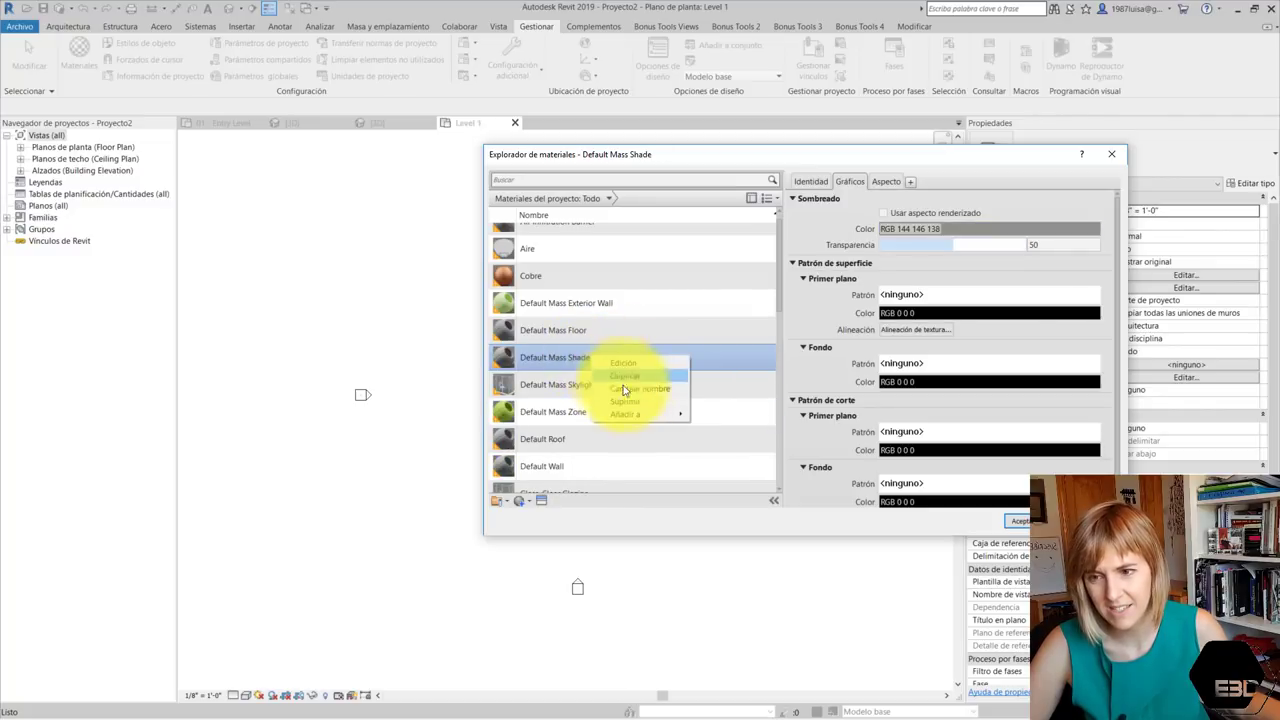
{"action": "left_click", "coordinate": [625, 401]}
{"action": "right_click", "coordinate": [596, 358]}
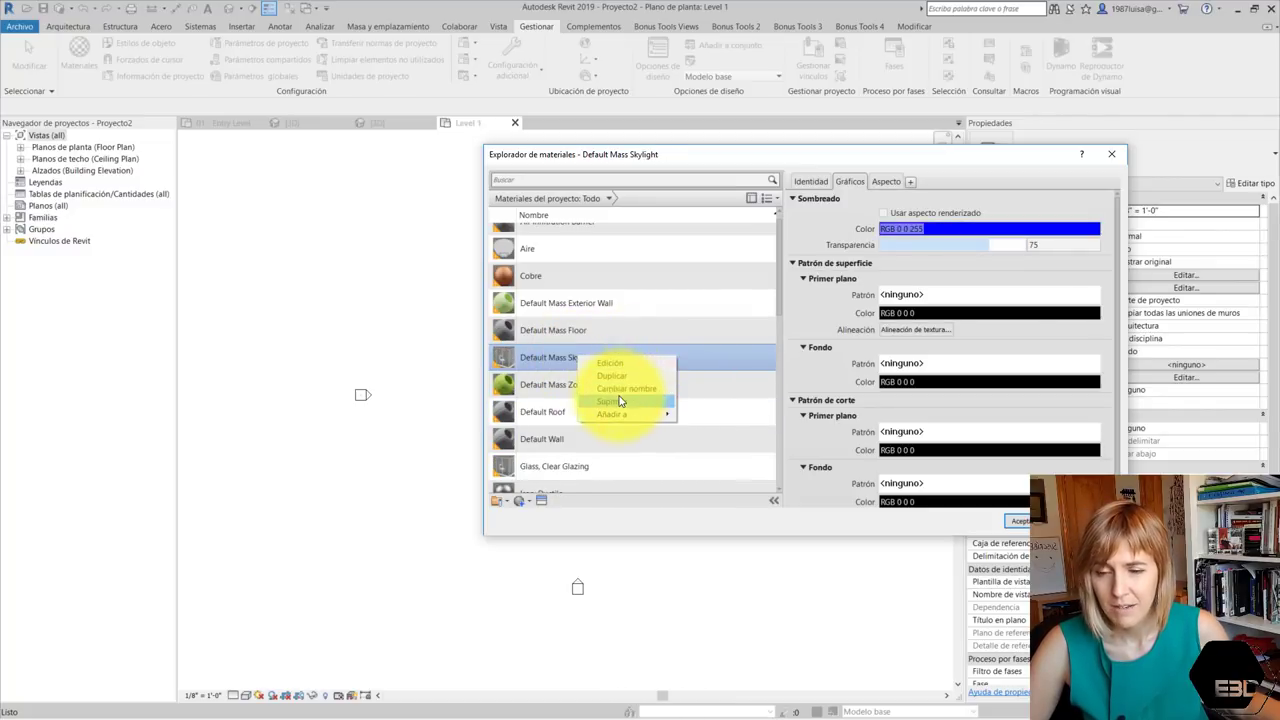
{"action": "left_click", "coordinate": [619, 401]}
{"action": "right_click", "coordinate": [600, 358]}
{"action": "left_click", "coordinate": [625, 401]}
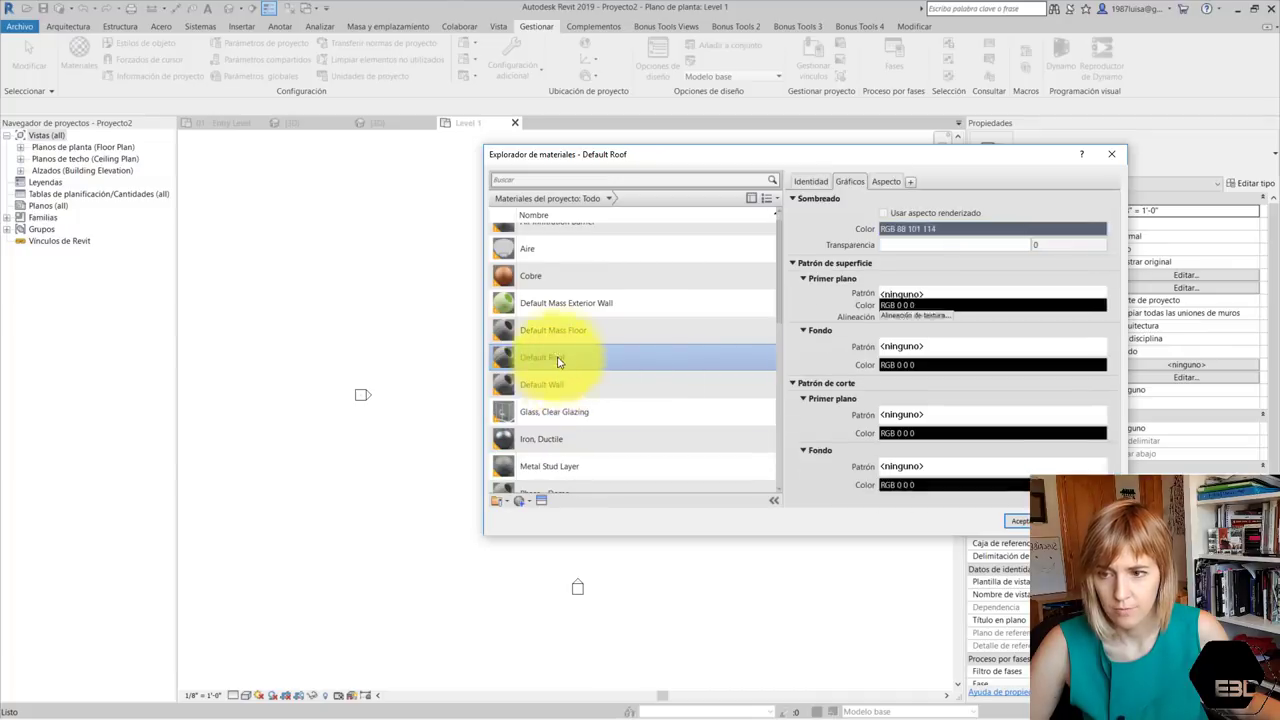
Reopen the Material Browser with Dynamo closed, showing the now-empty materials list
{"action": "left_click", "coordinate": [1115, 156]}
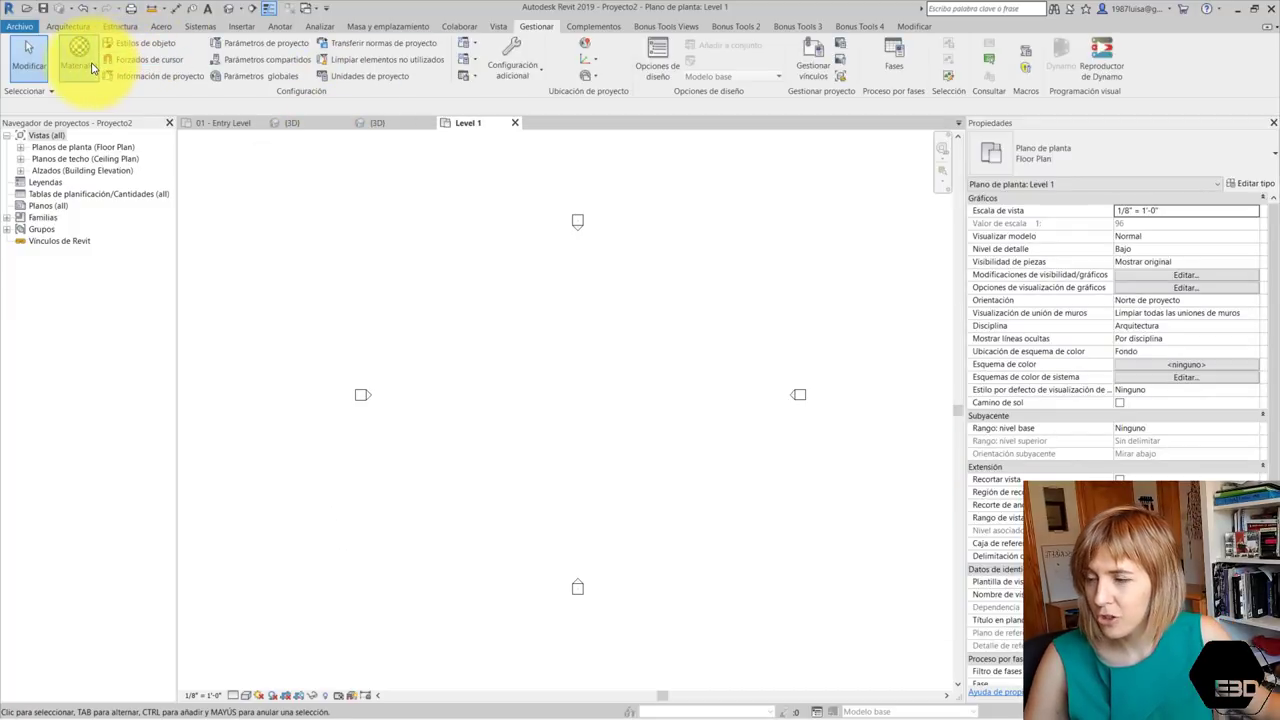
{"action": "left_click", "coordinate": [91, 67]}
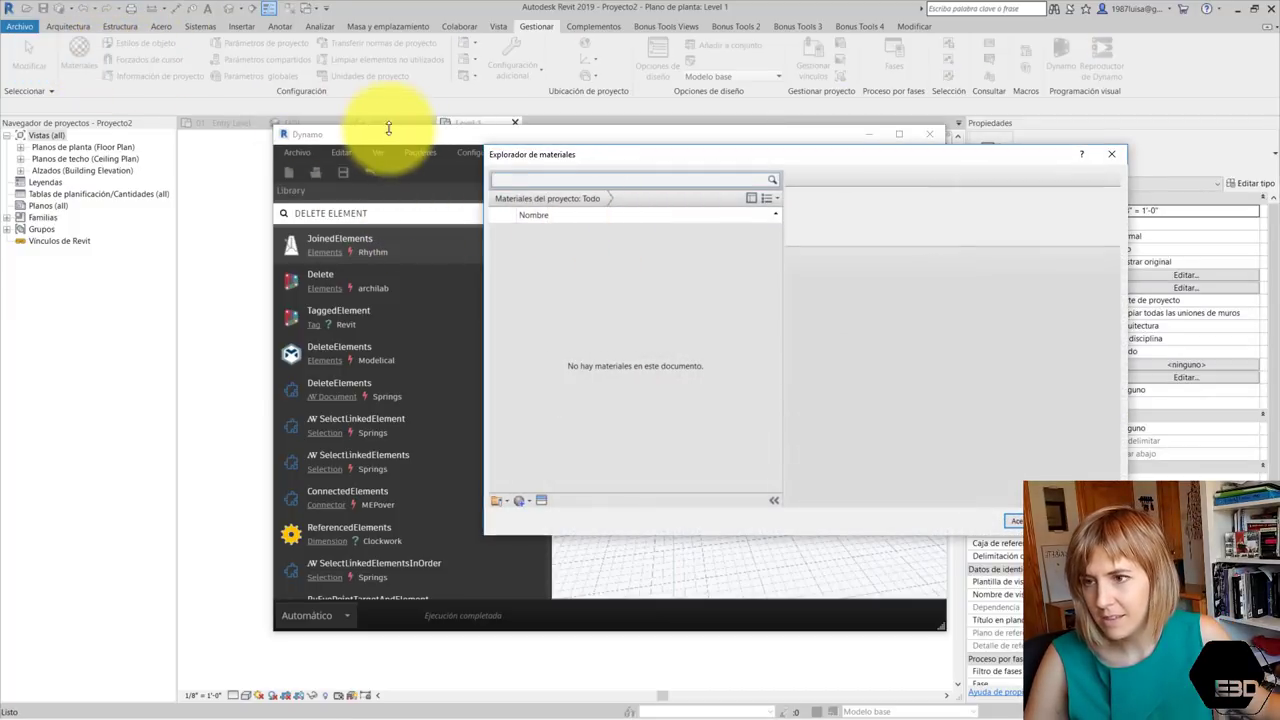
{"action": "left_click_drag", "start_coordinate": [388, 128], "coordinate": [243, 114]}
{"action": "left_click", "coordinate": [777, 126]}
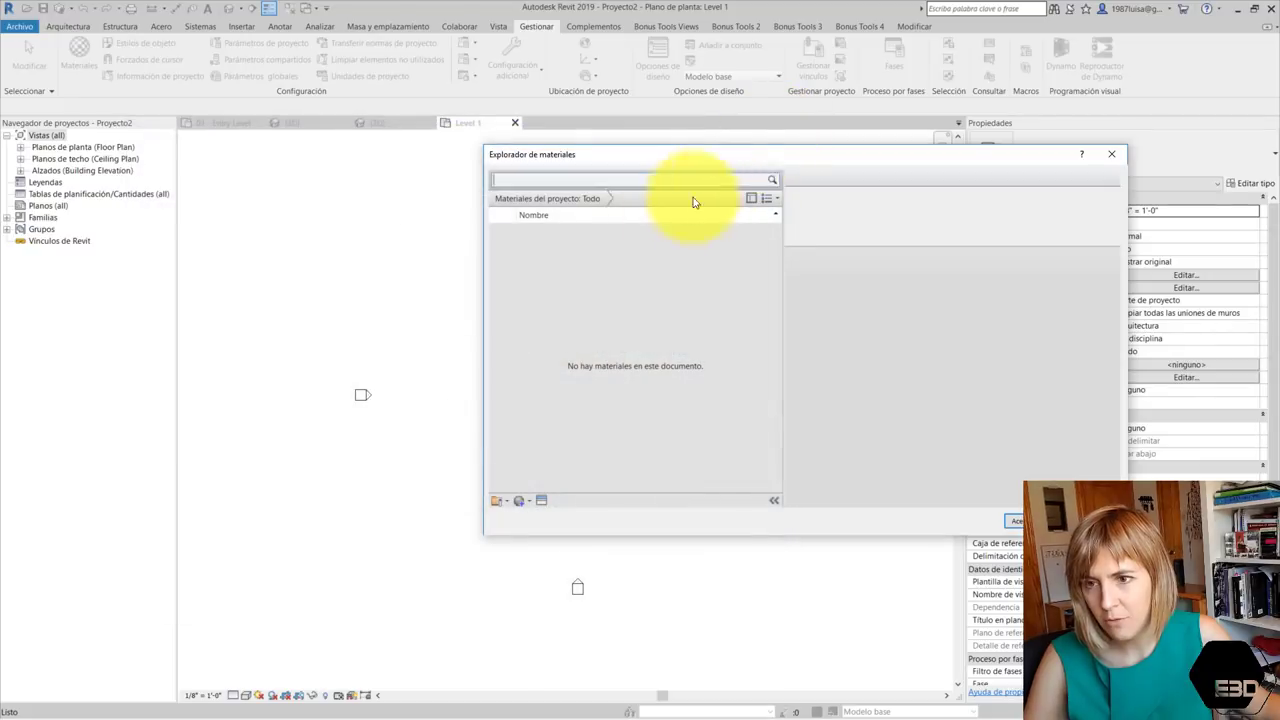
{"action": "left_click_drag", "start_coordinate": [718, 161], "coordinate": [560, 167]}
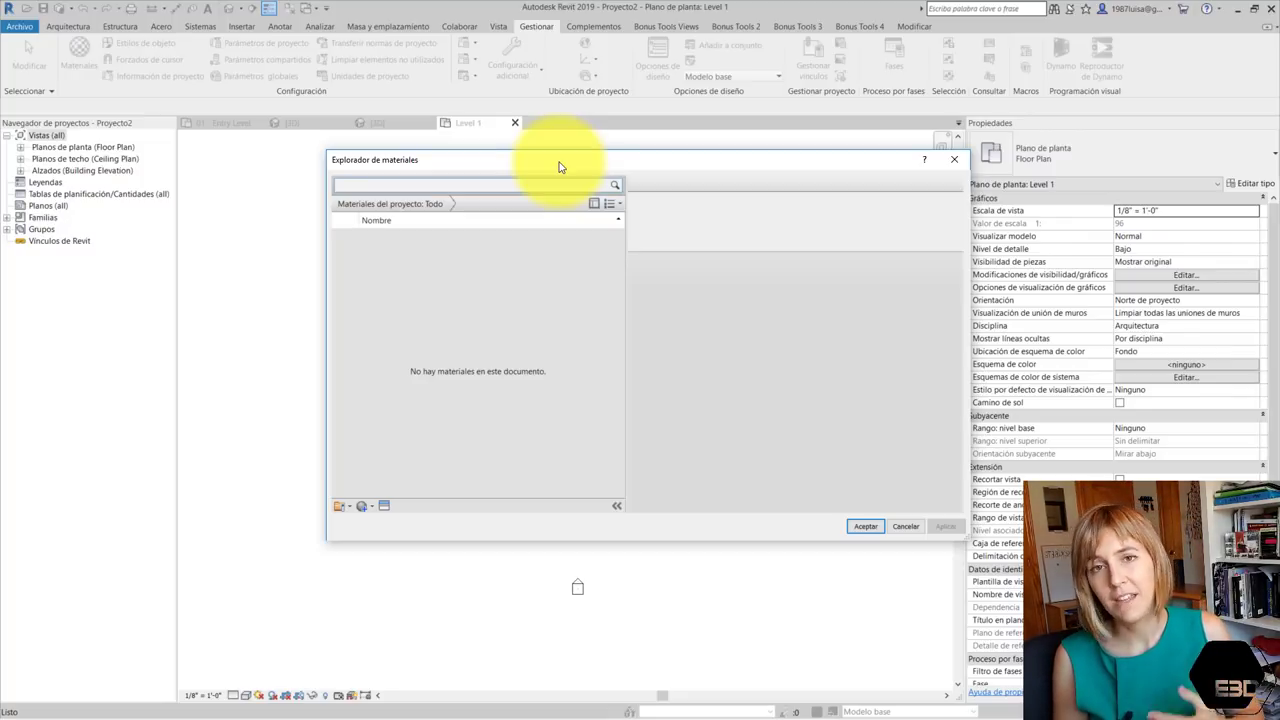
{"action": "left_click", "coordinate": [364, 507]}
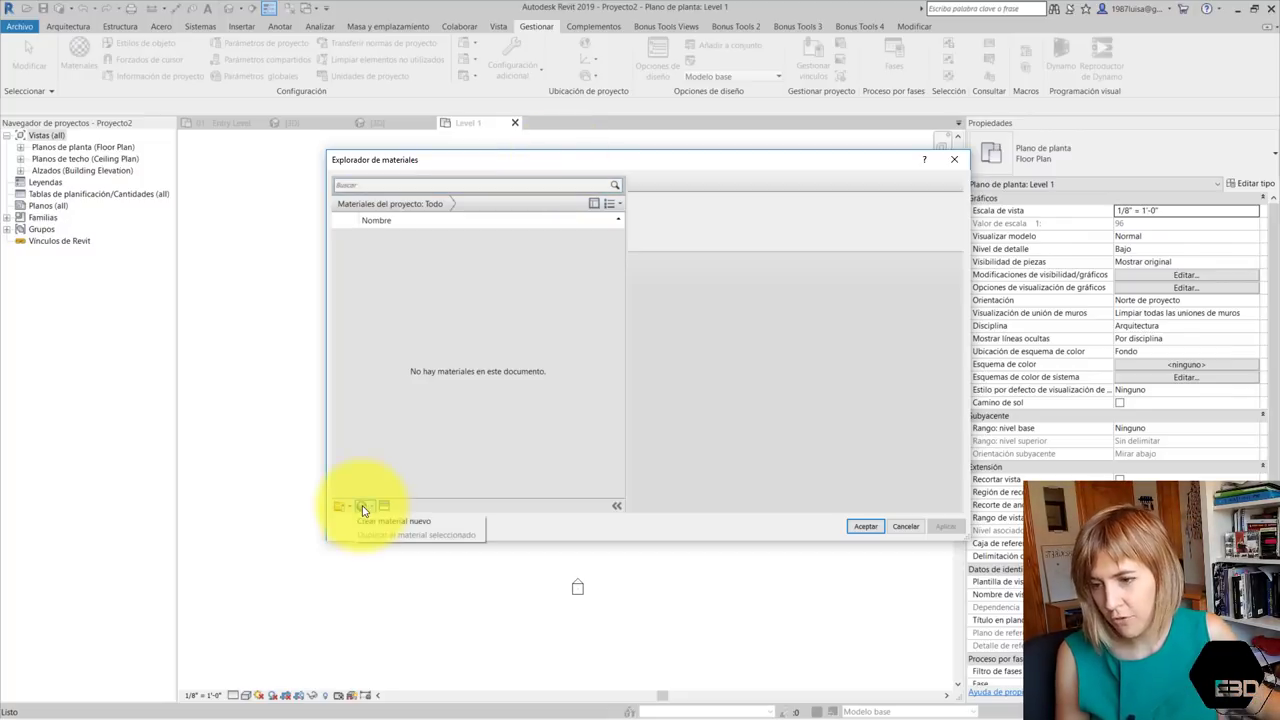
Create a new material and select its name field for renaming
{"action": "left_click", "coordinate": [366, 522]}
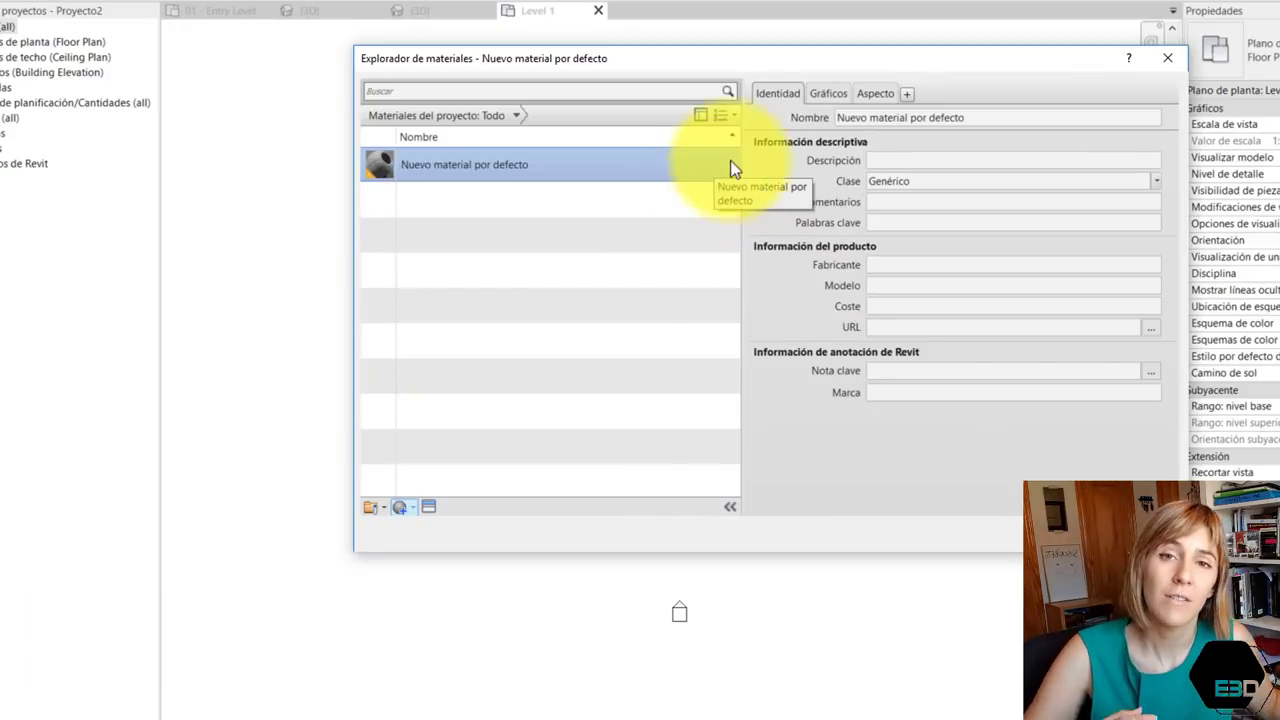
{"action": "left_click", "coordinate": [870, 162]}
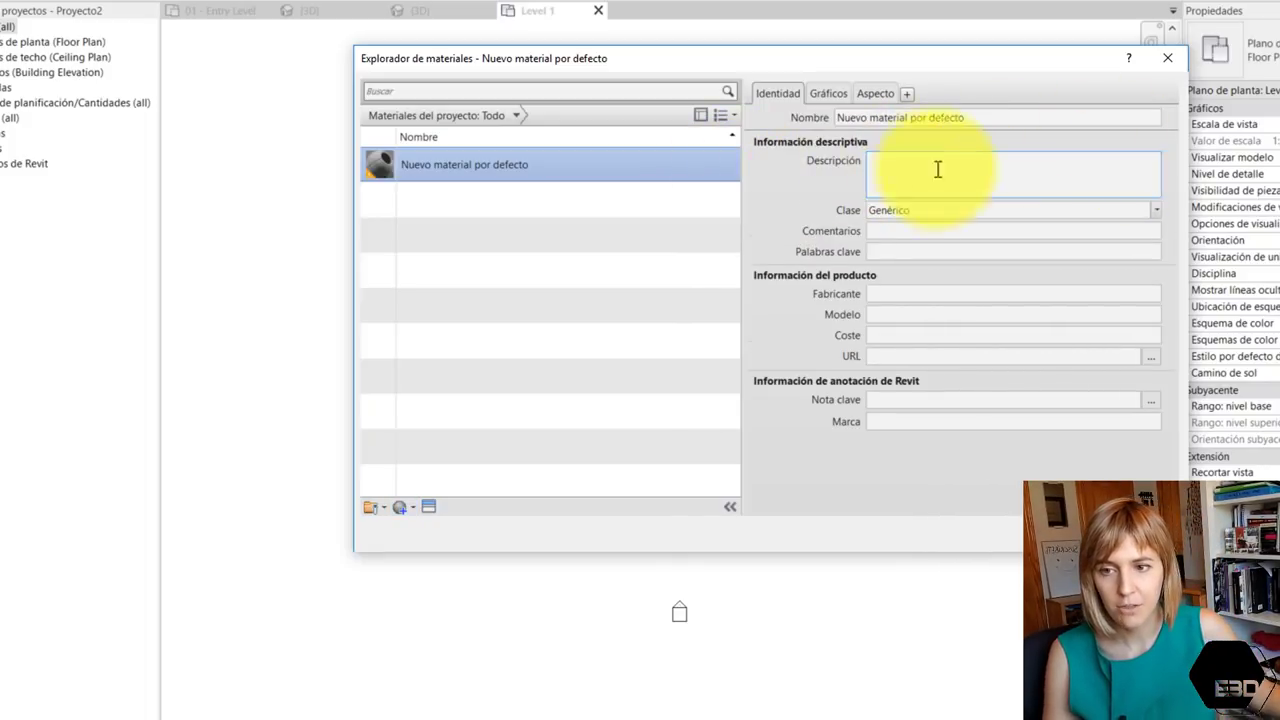
{"action": "left_click", "coordinate": [1036, 115]}
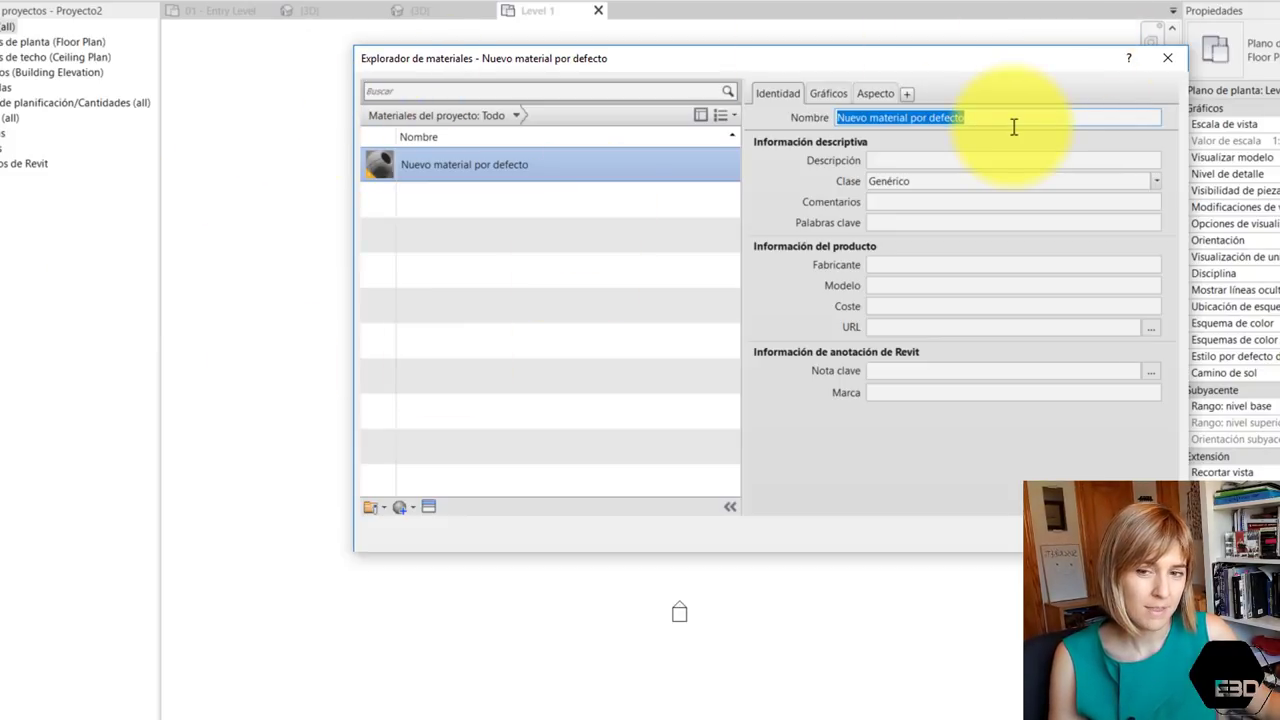
Name the material m1, then review its Graphics and Appearance settings
{"action": "type", "text": "m1"}
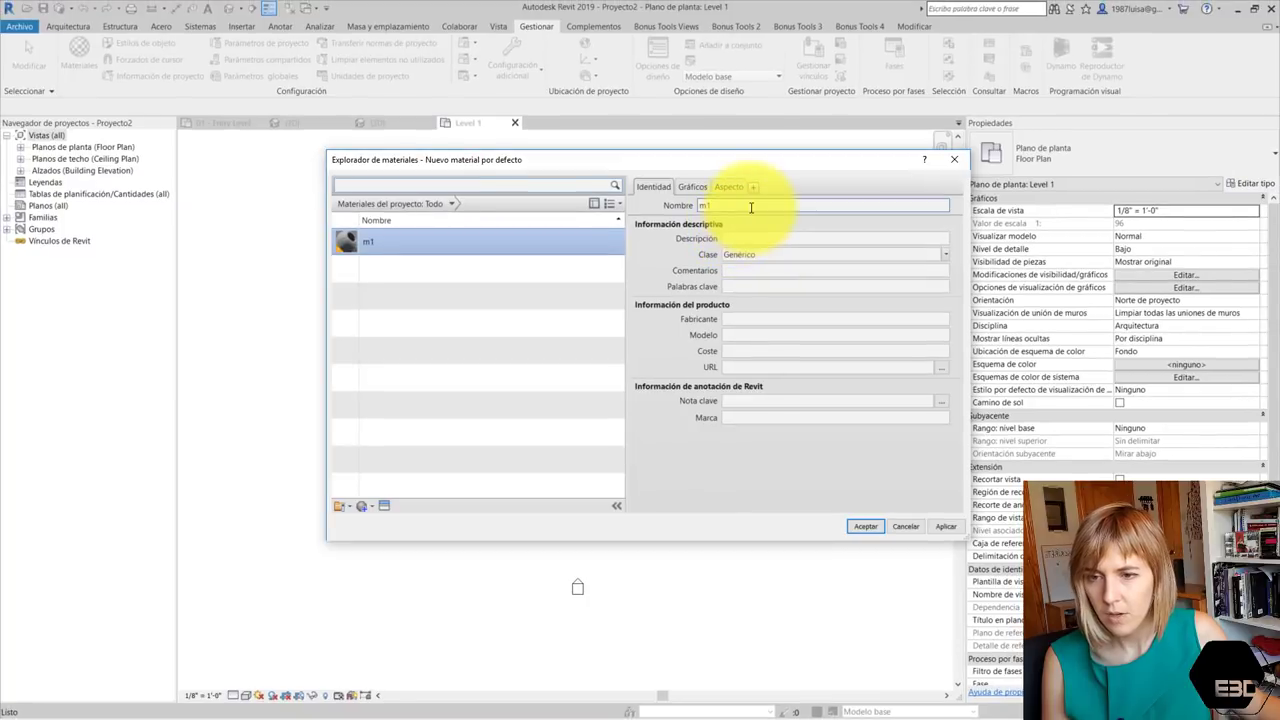
{"action": "left_click", "coordinate": [748, 237]}
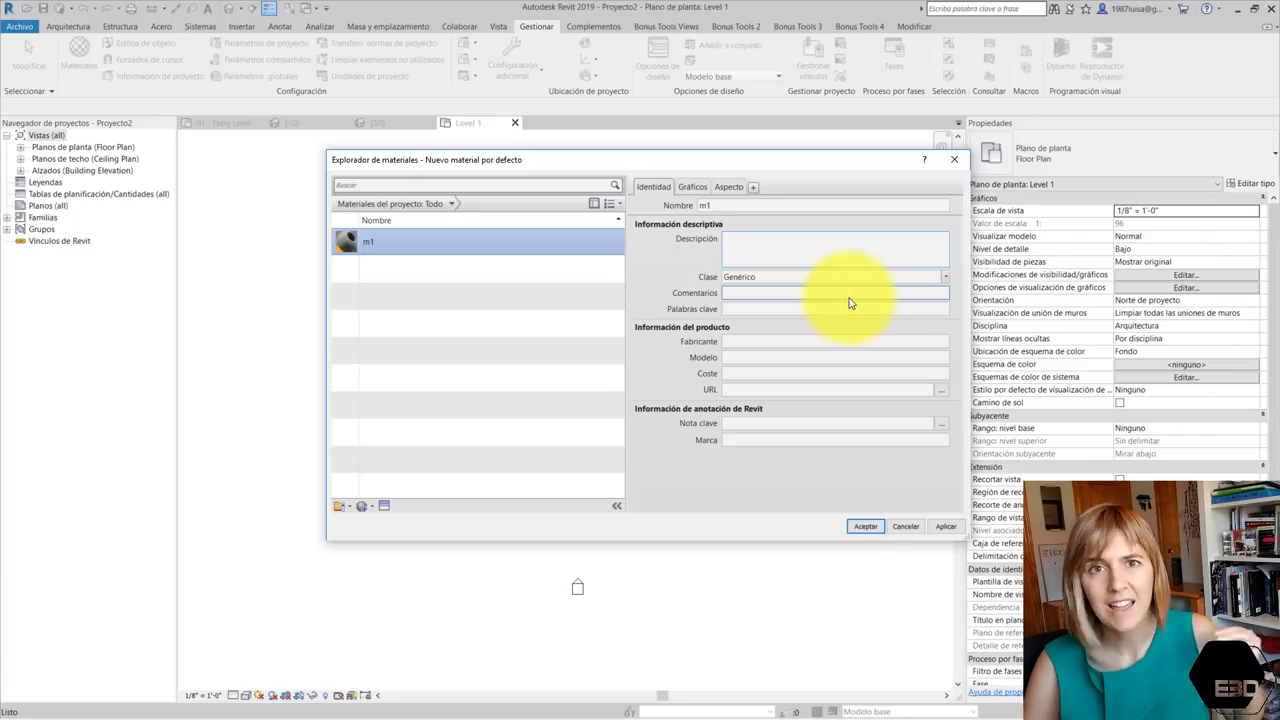
{"action": "left_click", "coordinate": [692, 187]}
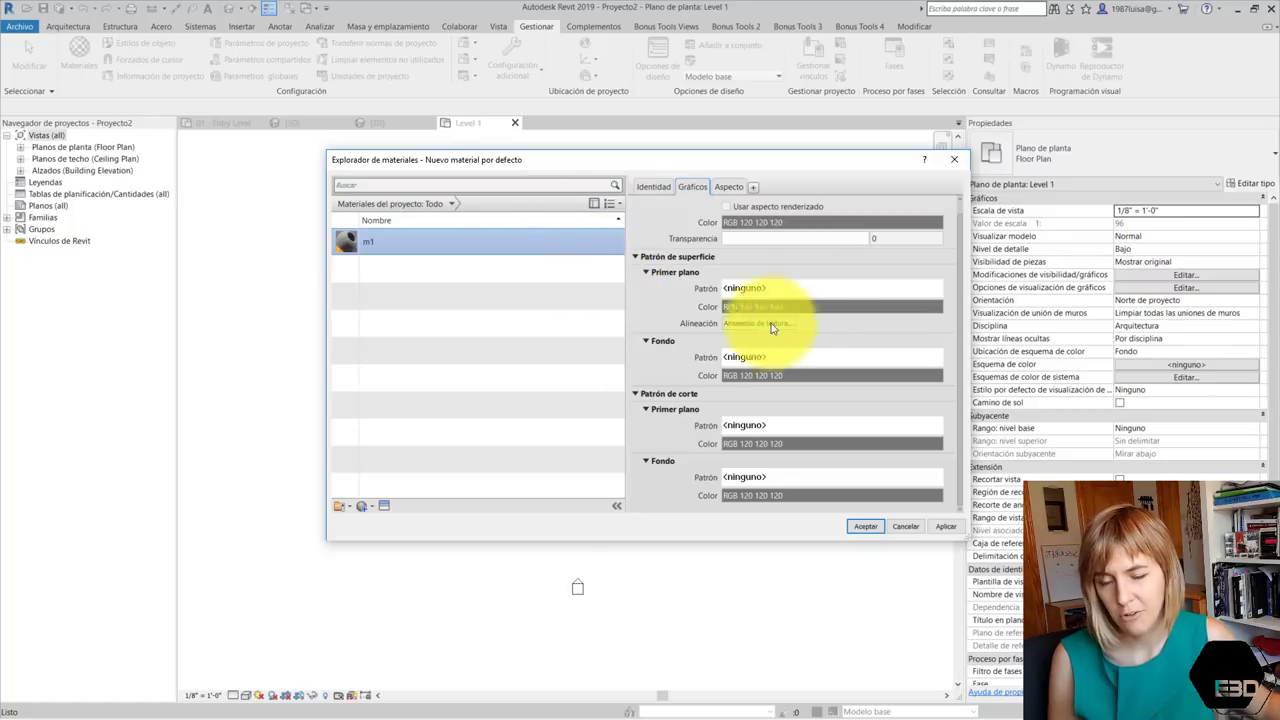
{"action": "scroll", "coordinate": [660, 260], "scroll_direction": "up", "scroll_amount": 1}
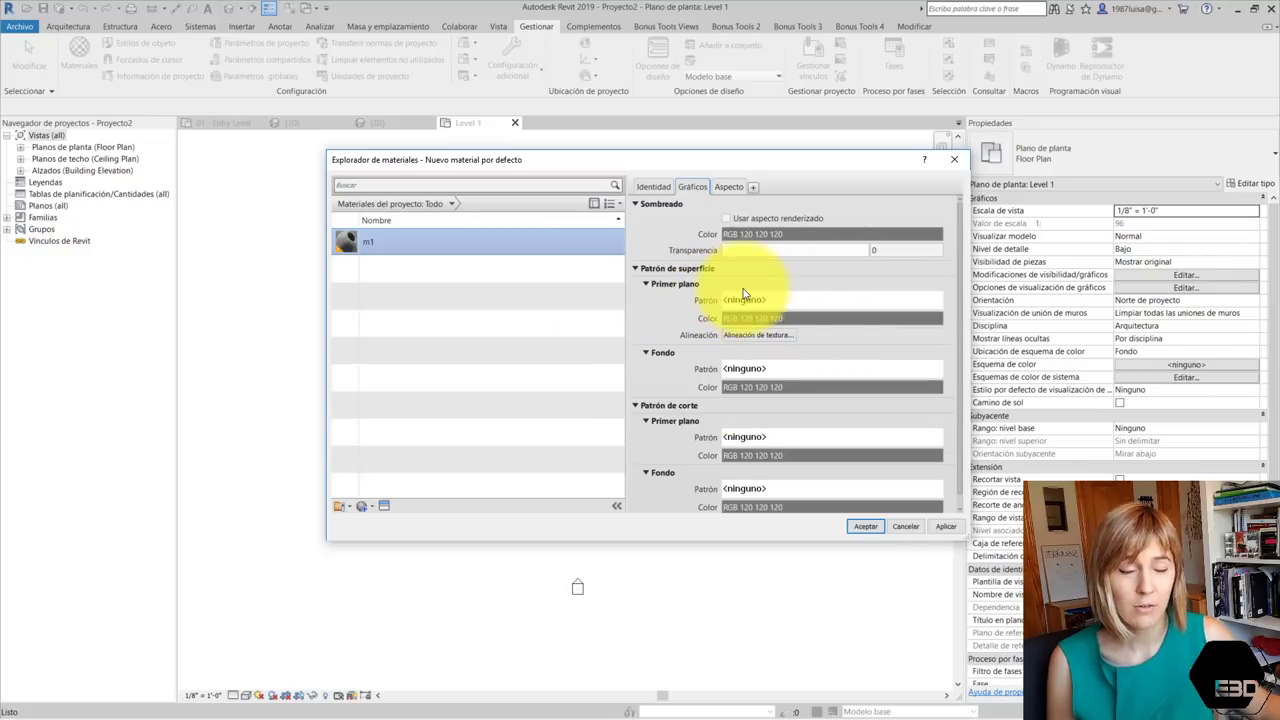
{"action": "scroll", "coordinate": [765, 288], "scroll_direction": "down", "scroll_amount": 1}
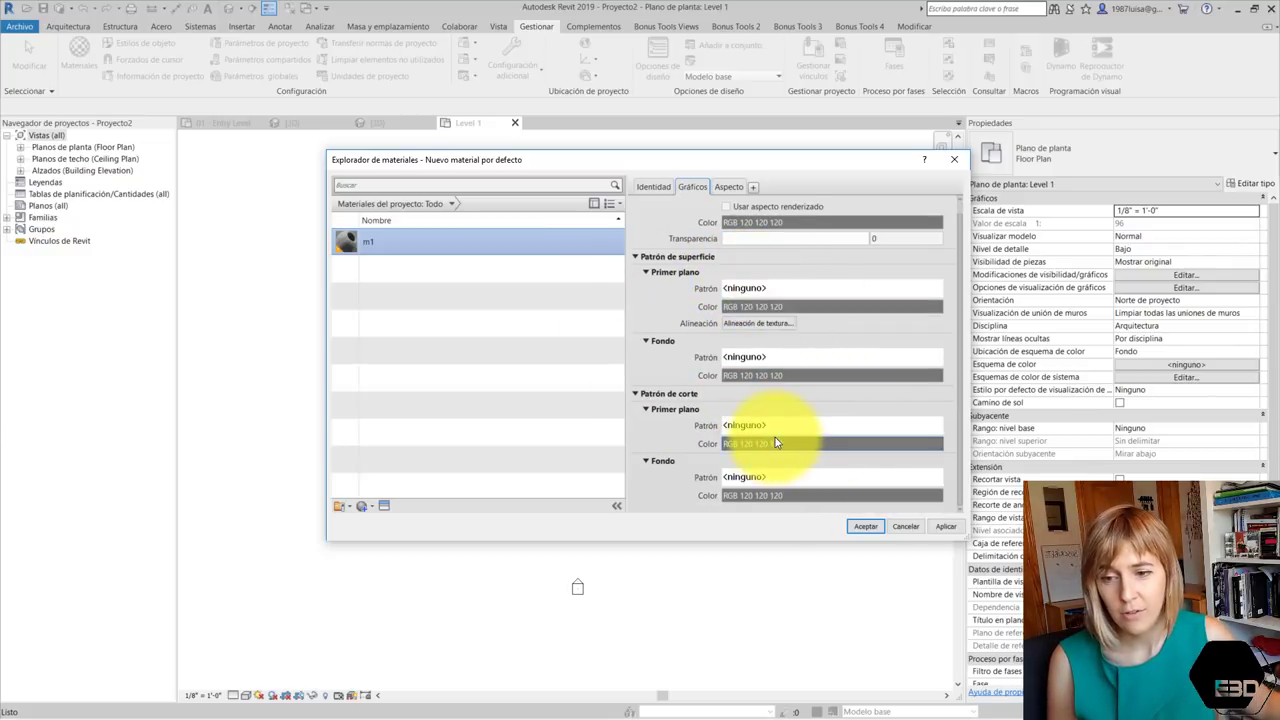
{"action": "left_click", "coordinate": [729, 187]}
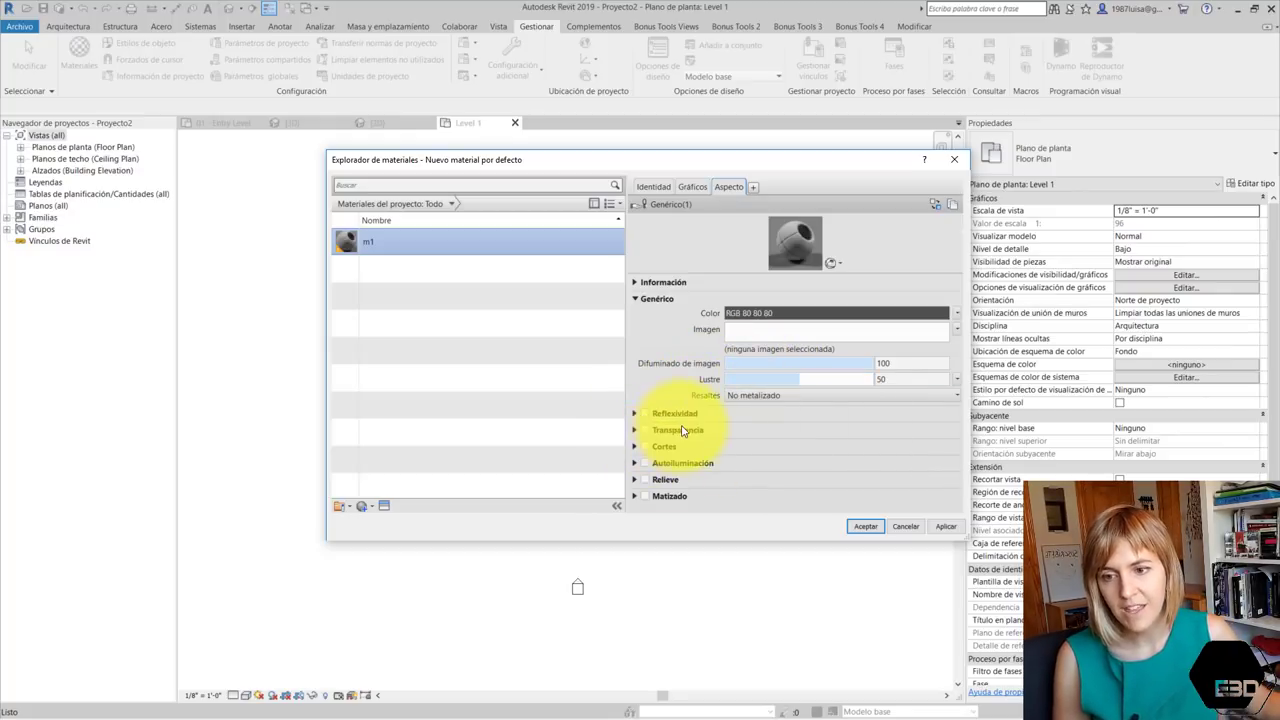
Review m1's Reflectivity and Cutout appearance sections and show the addable asset types
{"action": "left_click", "coordinate": [634, 416]}
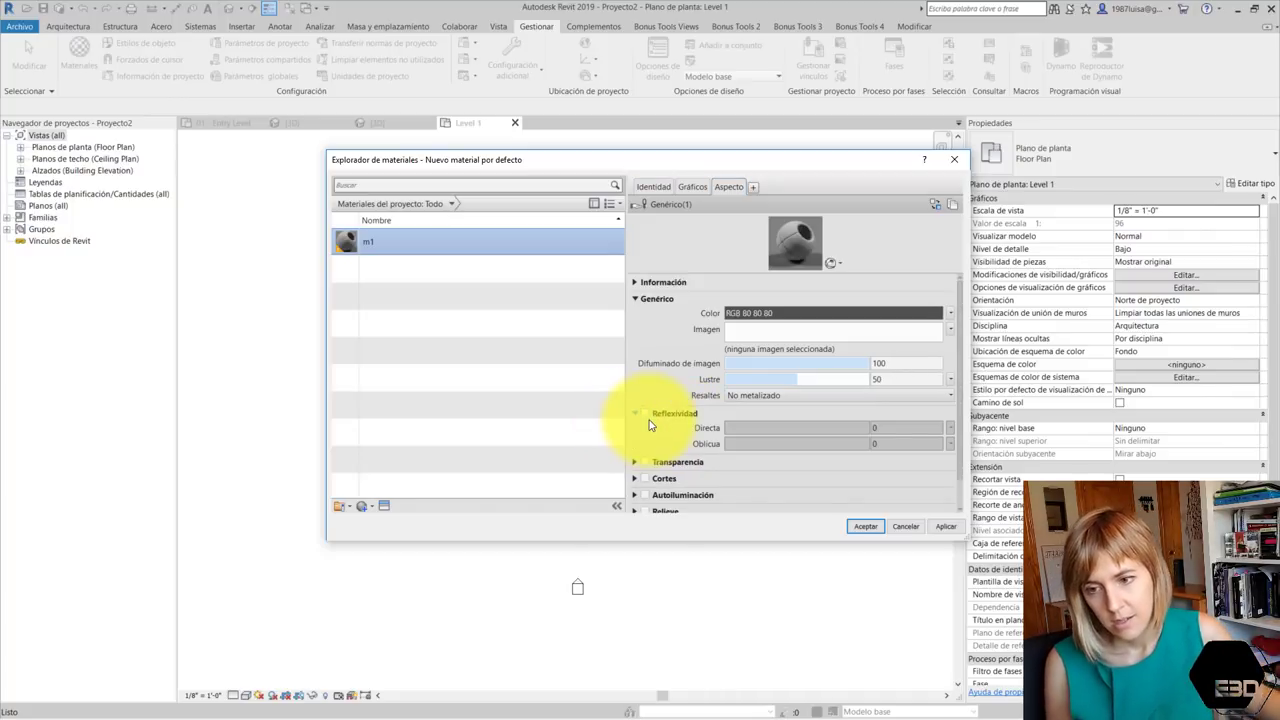
{"action": "scroll", "coordinate": [660, 467], "scroll_direction": "down", "scroll_amount": 1}
{"action": "left_click", "coordinate": [634, 449]}
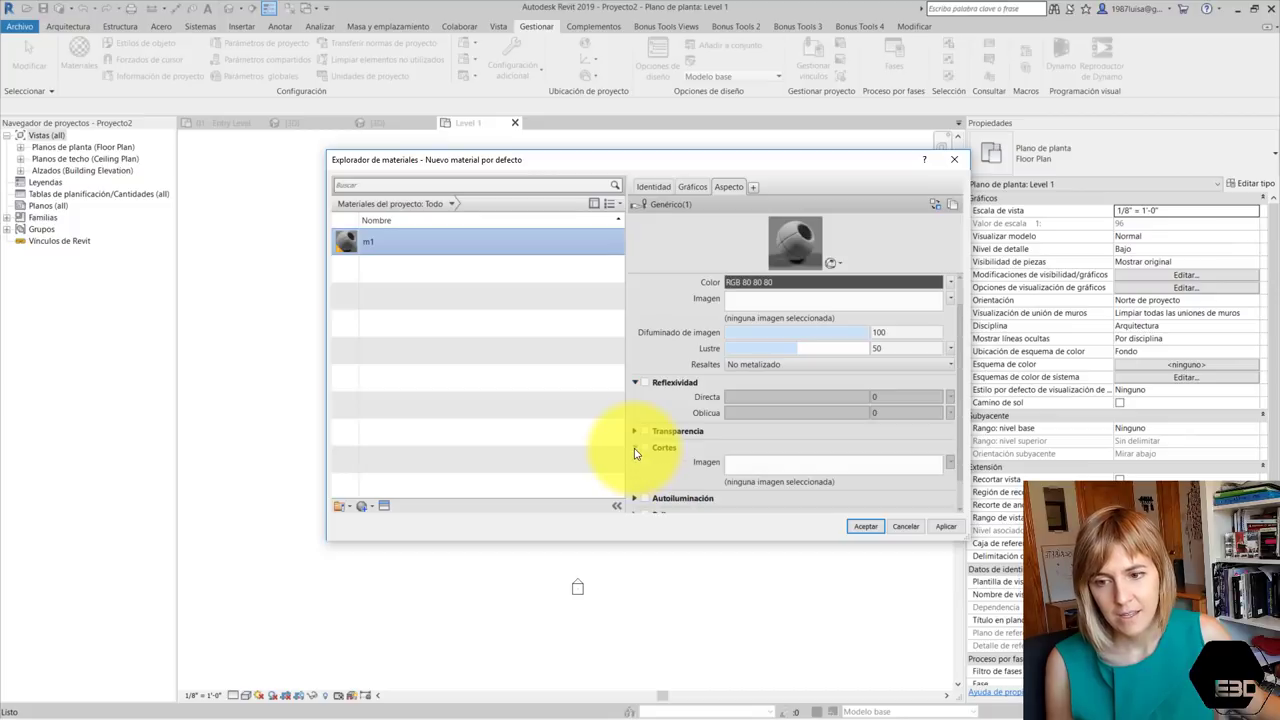
{"action": "left_click", "coordinate": [634, 450]}
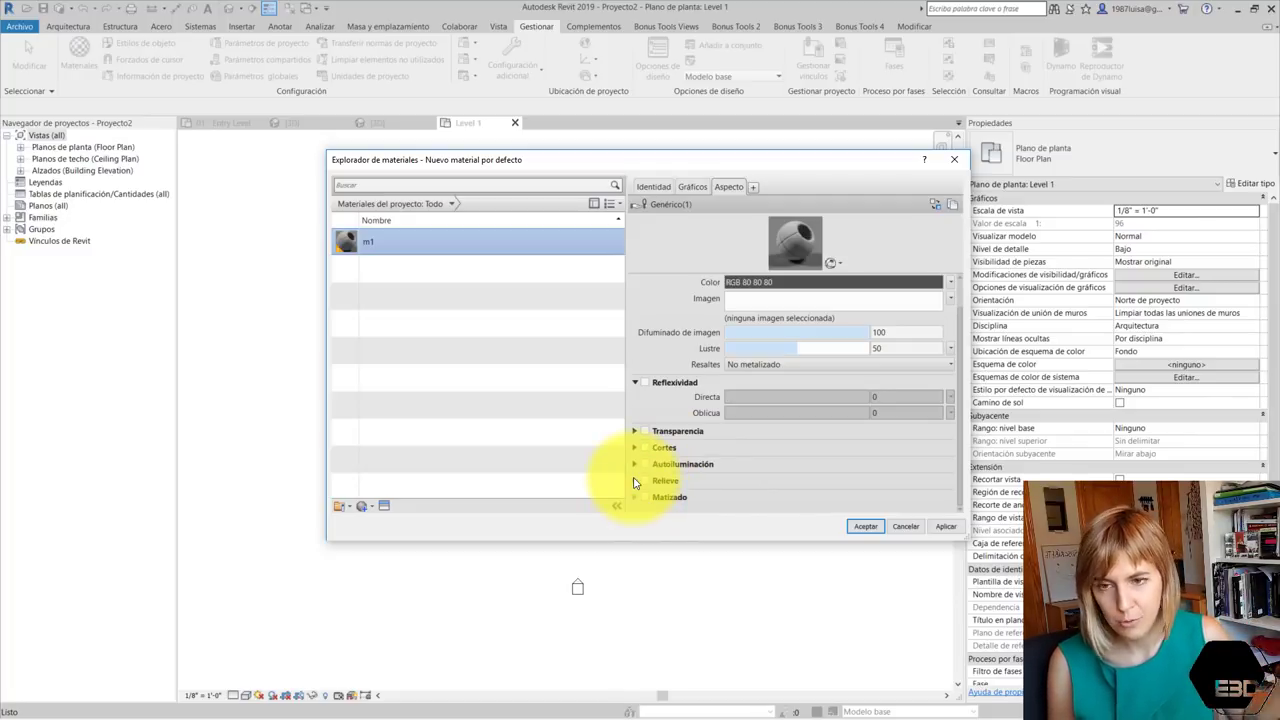
{"action": "left_click", "coordinate": [753, 186]}
Load the Brick - Common physical asset into m1, adjust its density, then cancel
{"action": "left_click", "coordinate": [734, 206]}
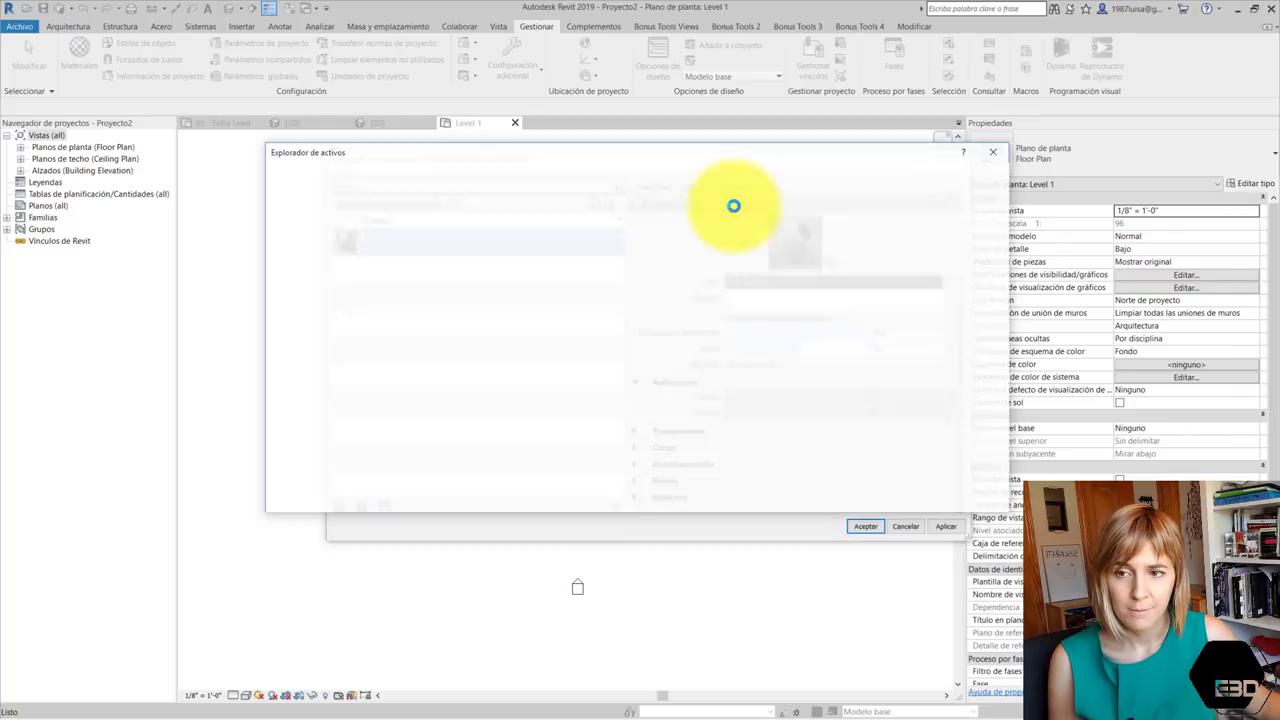
{"action": "left_click", "coordinate": [466, 229]}
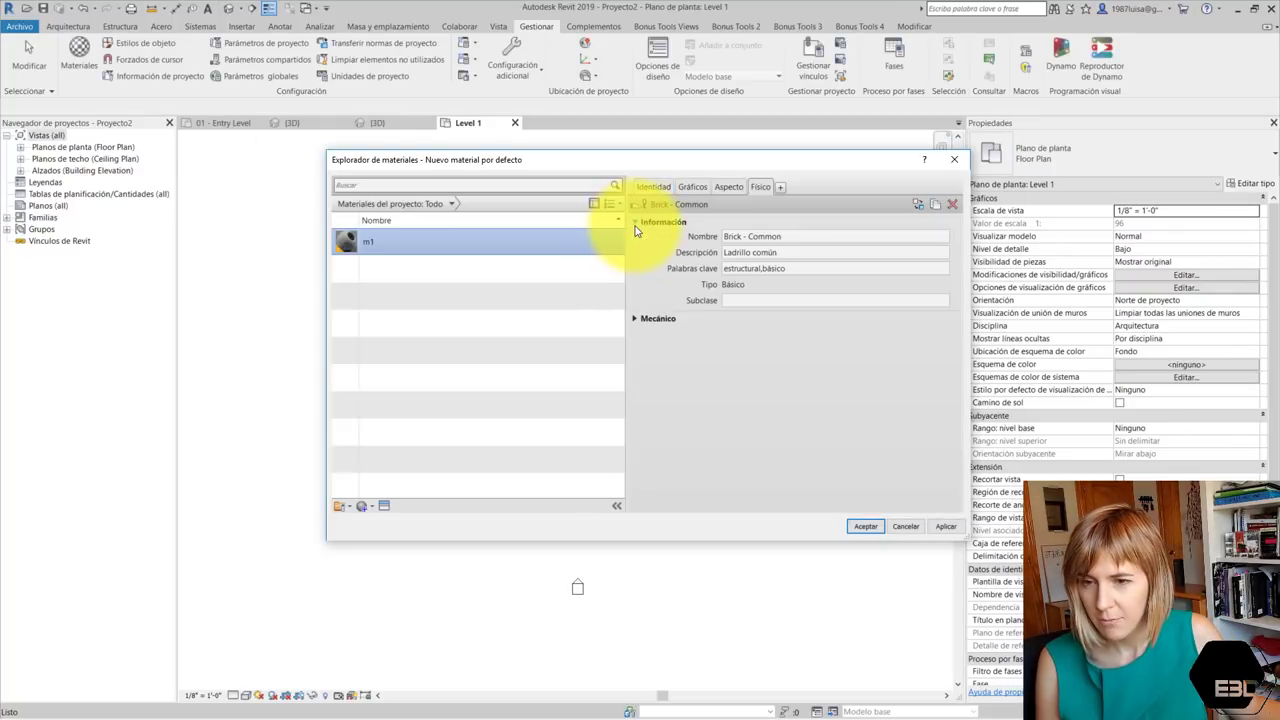
{"action": "left_click", "coordinate": [641, 319]}
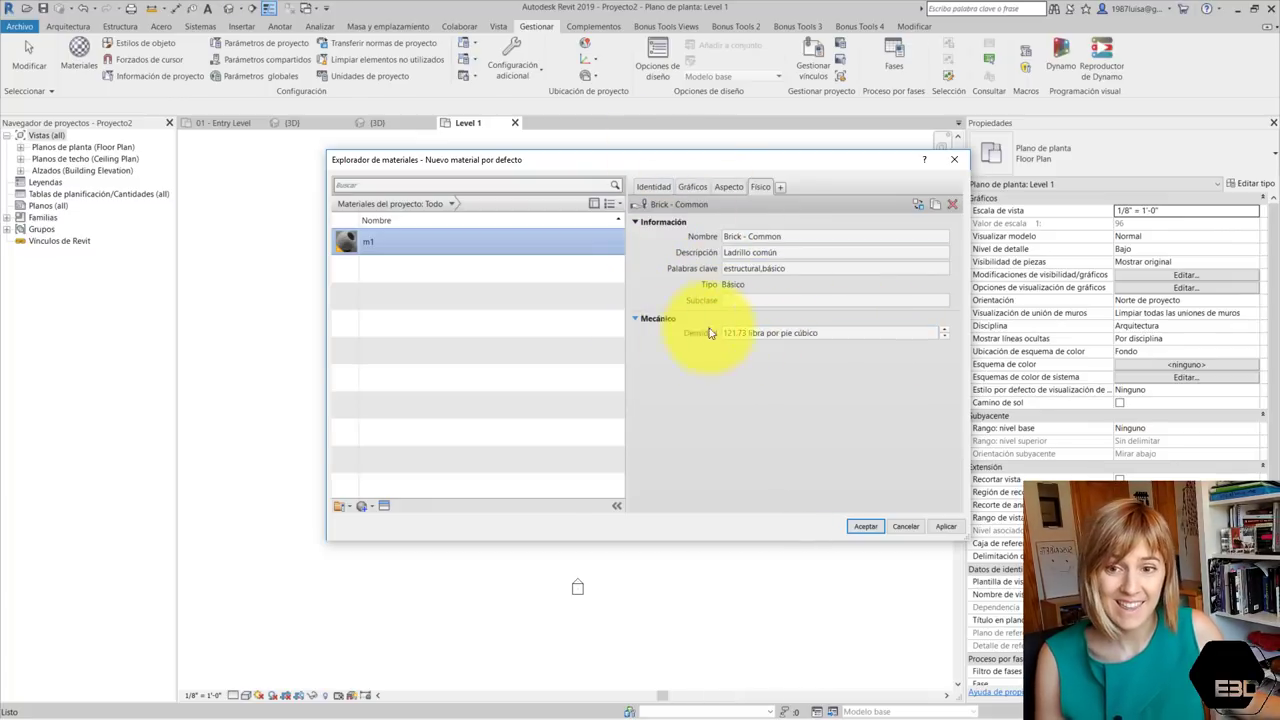
{"action": "left_click_drag", "start_coordinate": [722, 333], "coordinate": [851, 333]}
{"action": "left_click", "coordinate": [943, 337]}
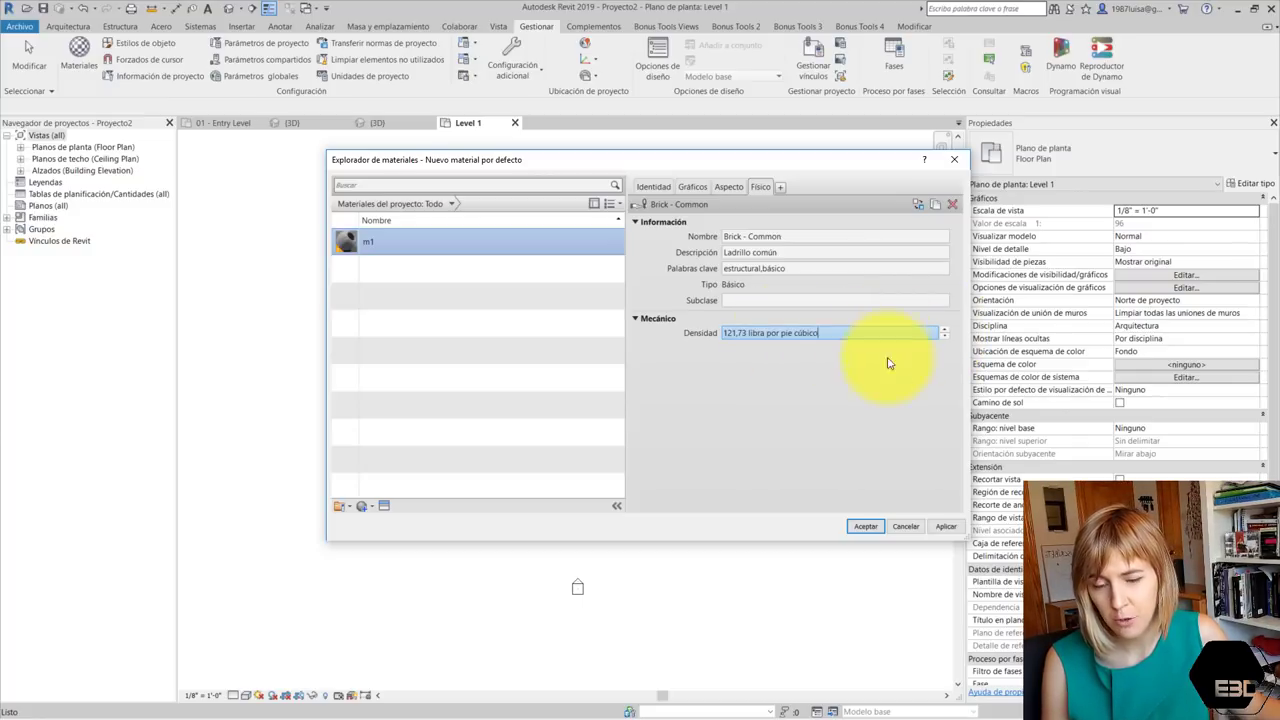
{"action": "left_click", "coordinate": [900, 526]}
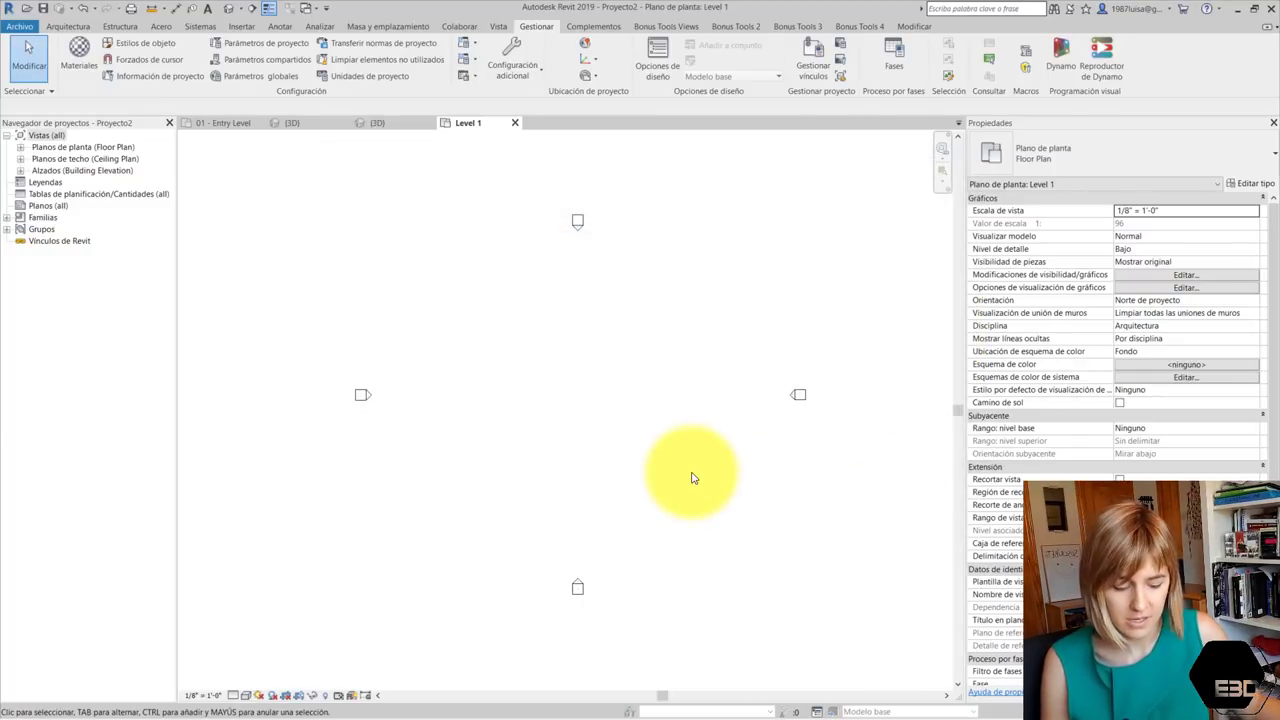
Set the project's mass density units to kilograms per cubic metre via UN
{"action": "key", "text": "u"}
{"action": "key", "text": "n"}
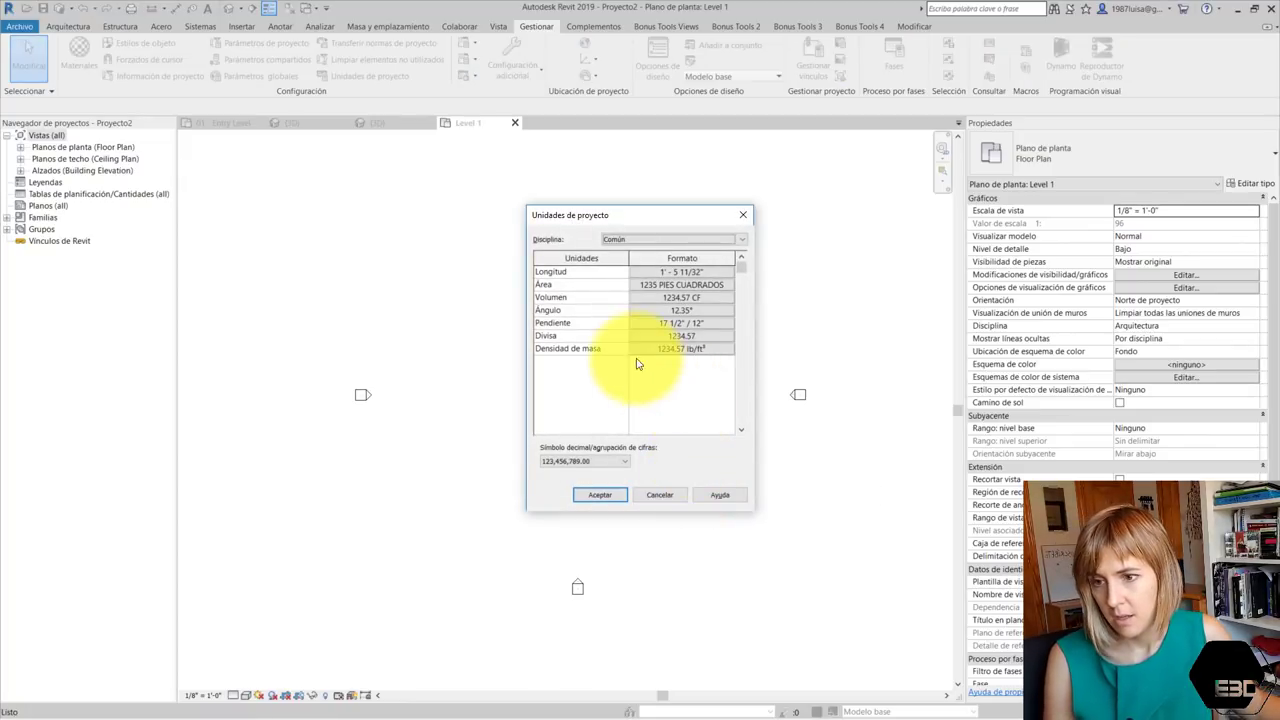
{"action": "left_click", "coordinate": [645, 349]}
{"action": "left_click", "coordinate": [650, 294]}
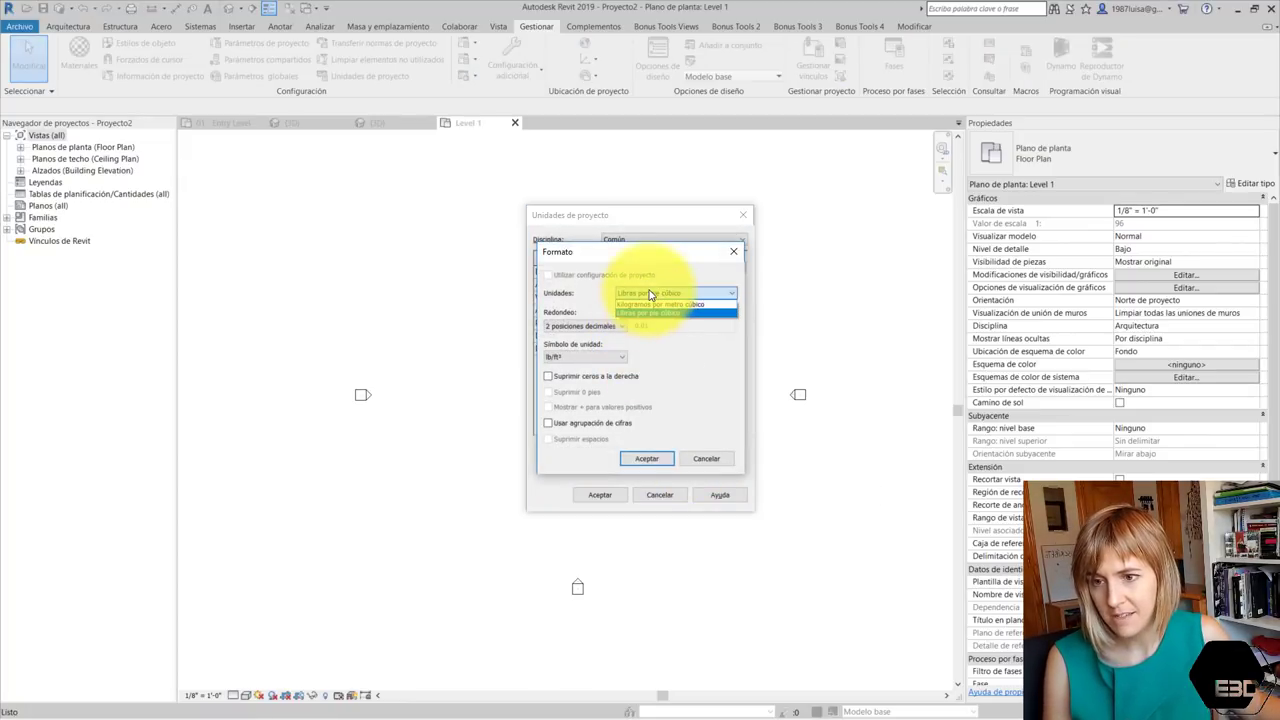
{"action": "left_click", "coordinate": [652, 303]}
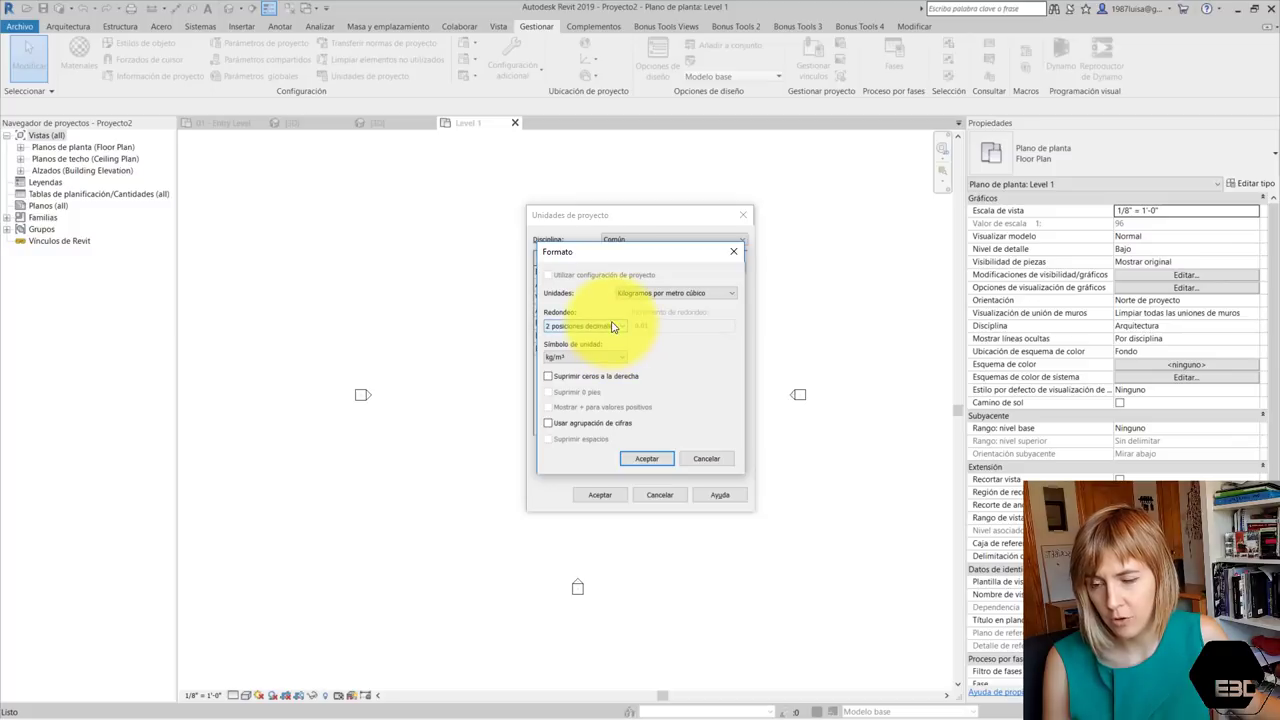
{"action": "left_click", "coordinate": [646, 458]}
{"action": "left_click", "coordinate": [600, 494]}
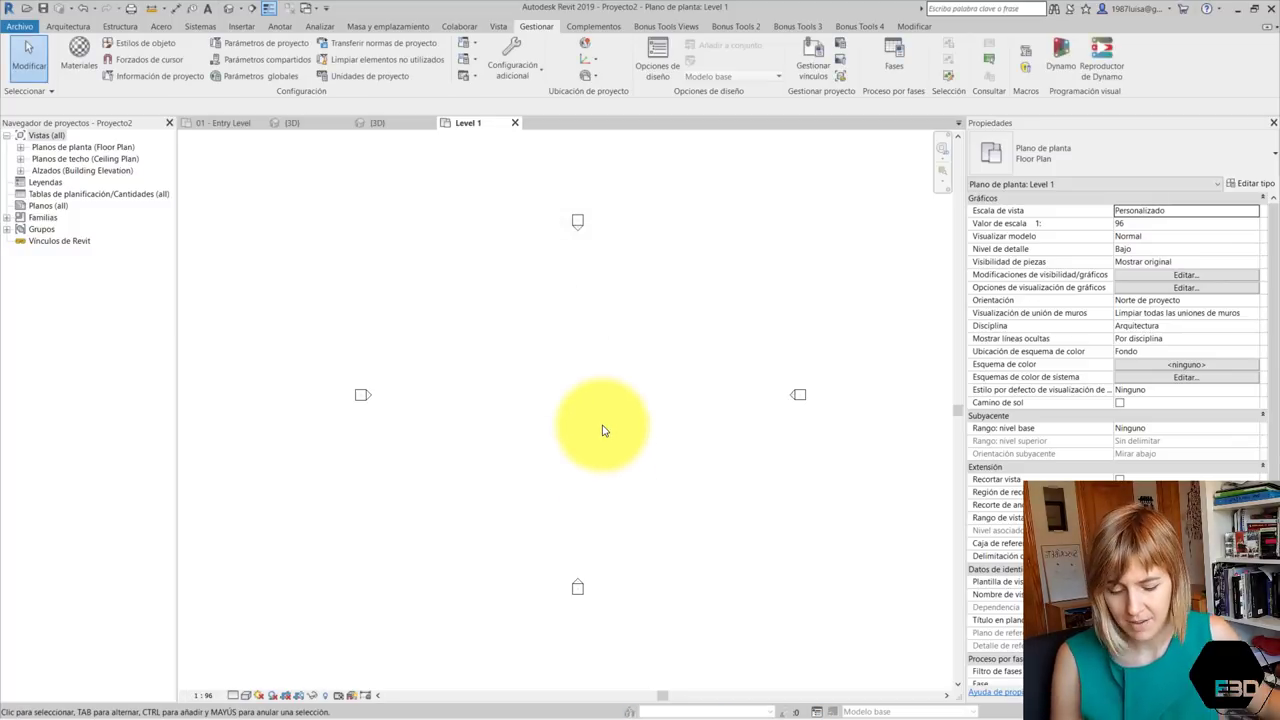
Duplicate the default material in the Material Browser
{"action": "left_click", "coordinate": [93, 62]}
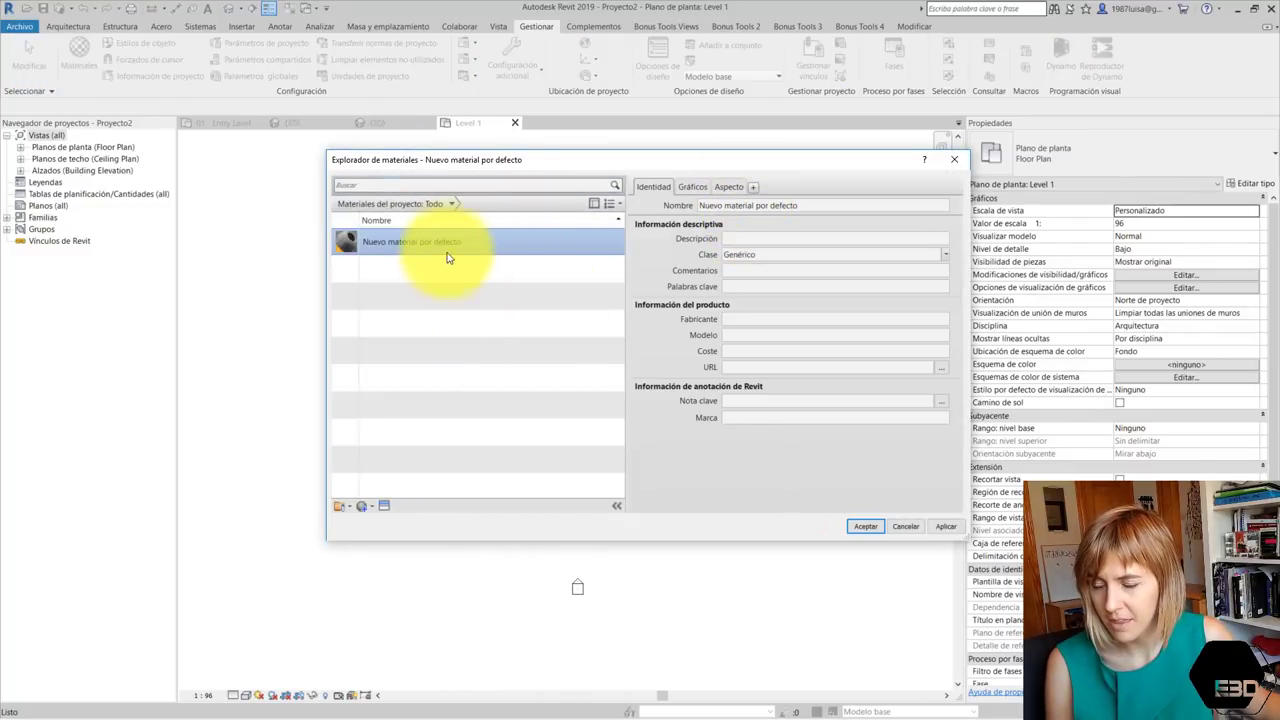
{"action": "right_click", "coordinate": [458, 248]}
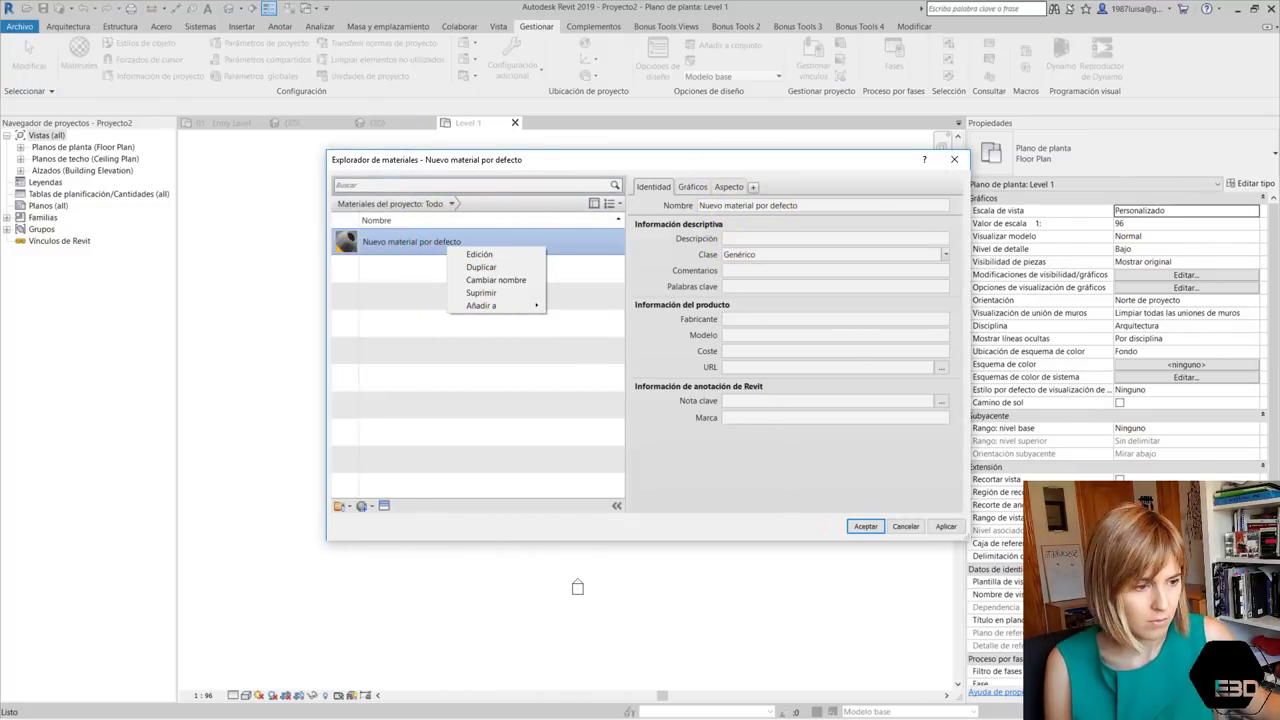
{"action": "left_click", "coordinate": [577, 587]}
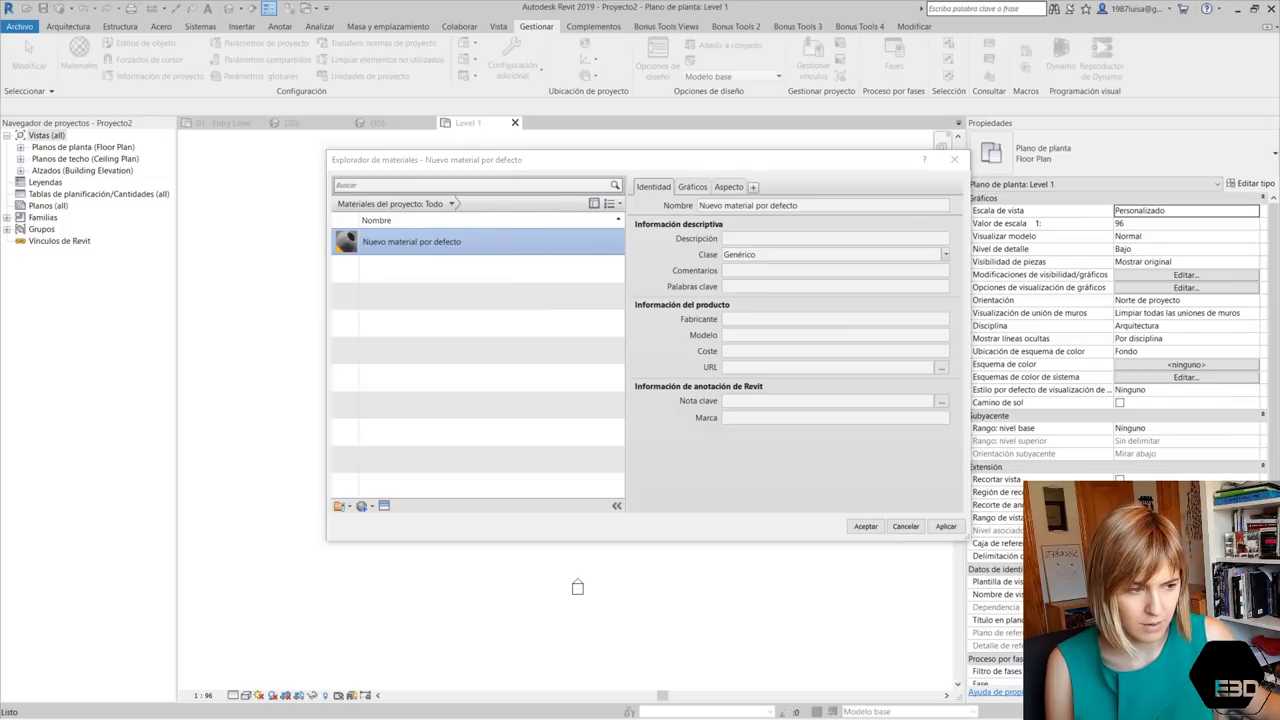
{"action": "left_click", "coordinate": [512, 158]}
{"action": "right_click", "coordinate": [462, 240]}
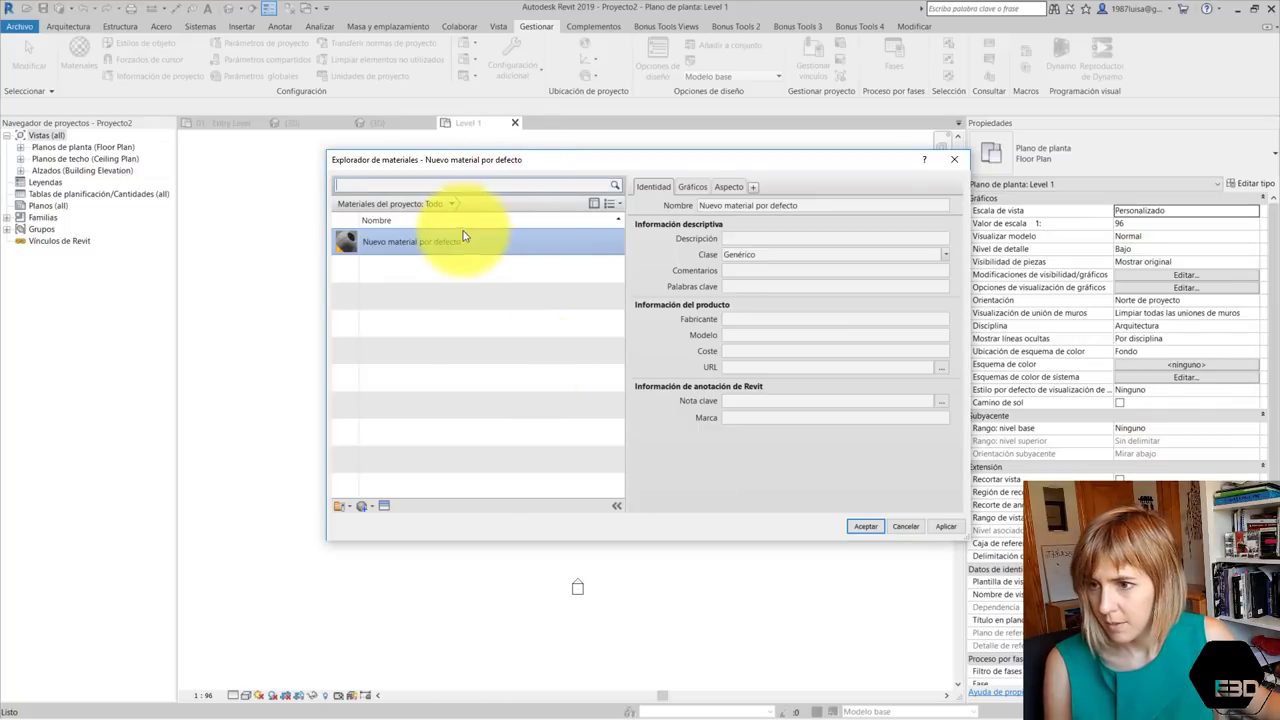
{"action": "left_click", "coordinate": [495, 254]}
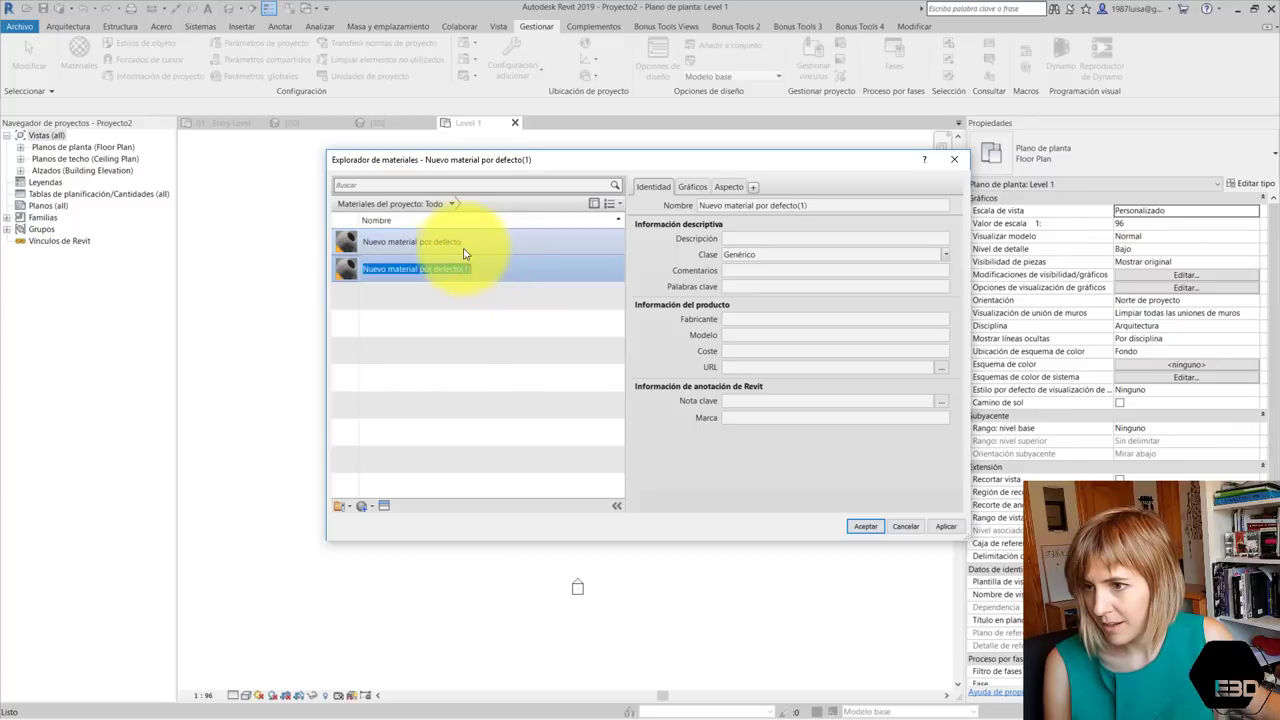
Rename the two materials M1 and M2 and accept the changes
{"action": "right_click", "coordinate": [449, 242]}
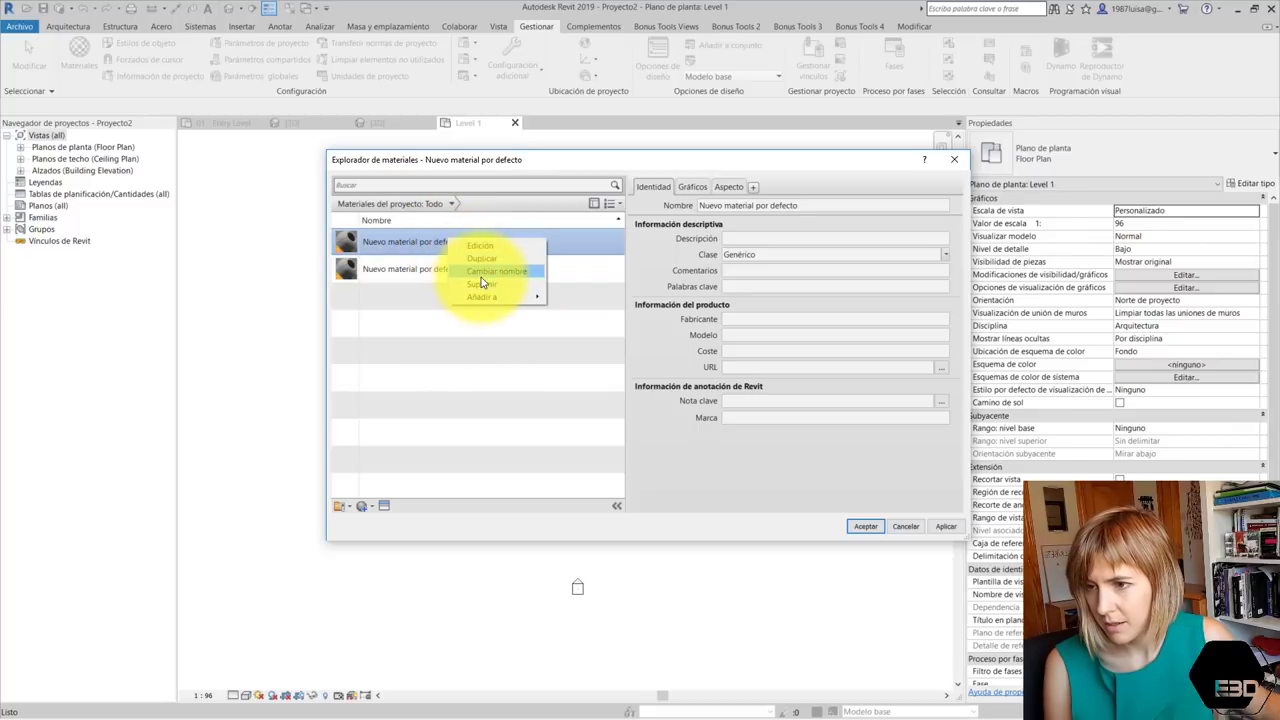
{"action": "left_click", "coordinate": [481, 275]}
{"action": "type", "text": "m"}
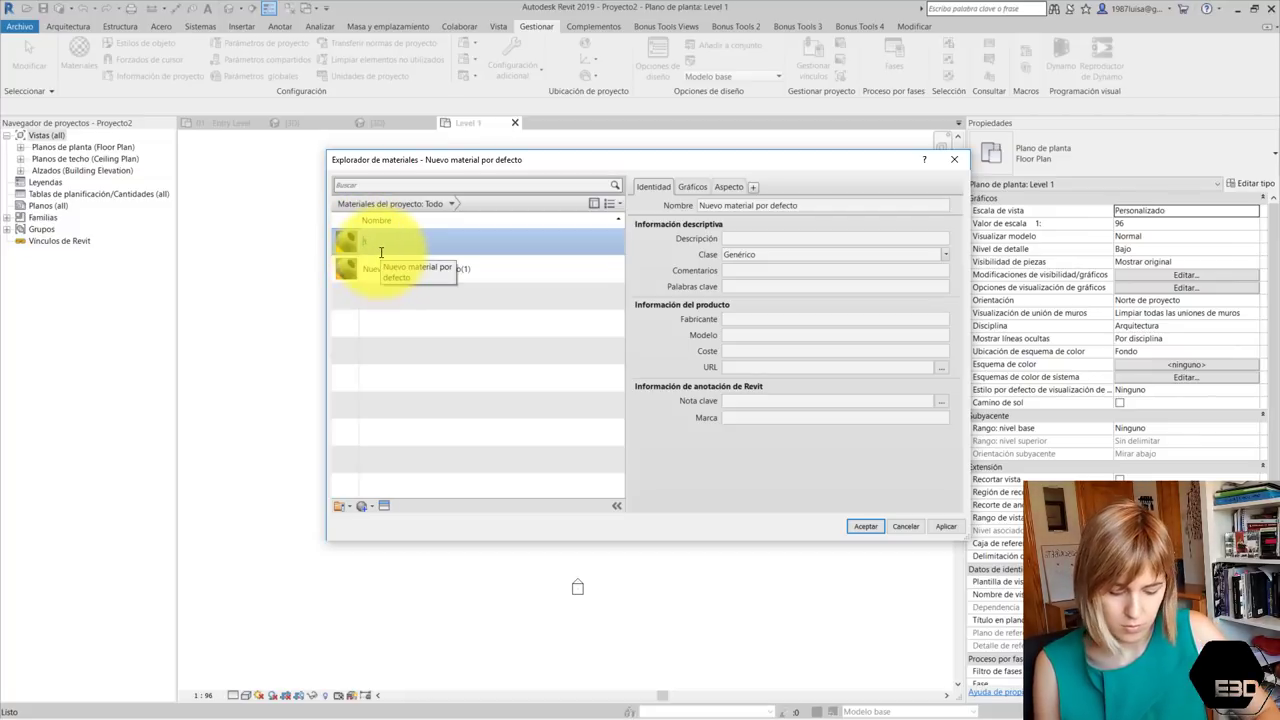
{"action": "key", "text": "Return"}
{"action": "left_click", "coordinate": [400, 268]}
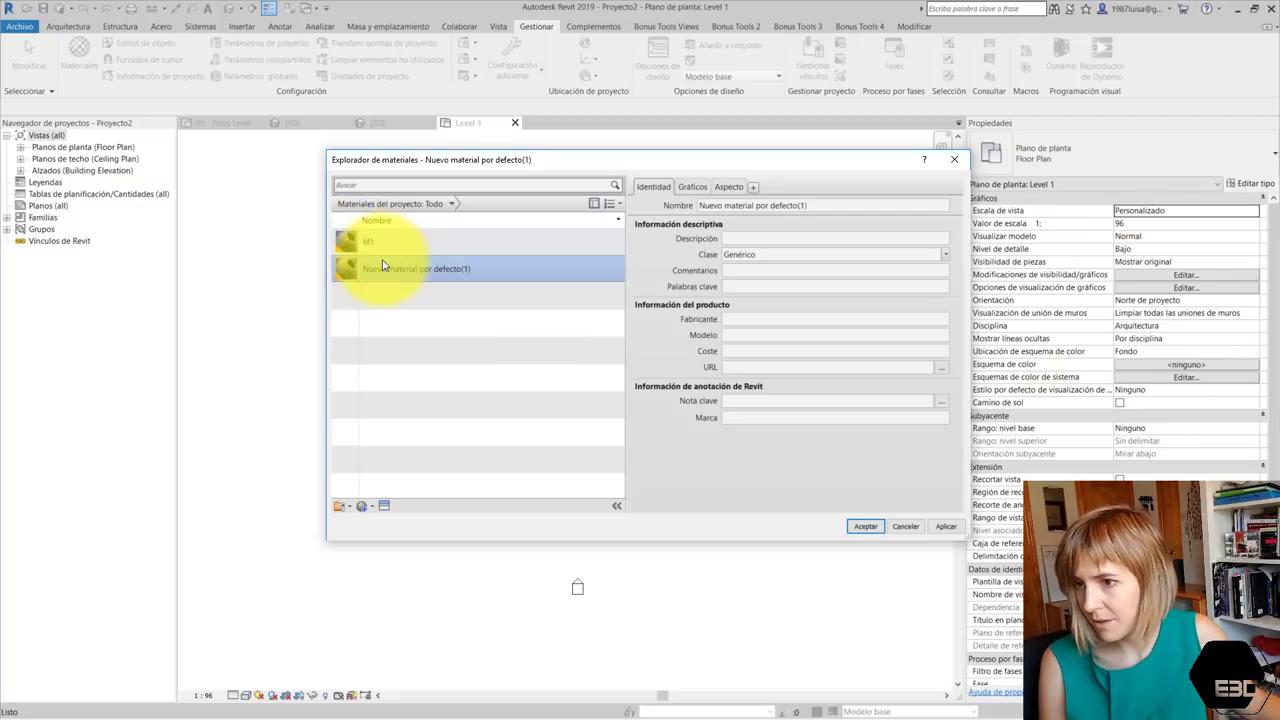
{"action": "right_click", "coordinate": [372, 270]}
{"action": "left_click", "coordinate": [865, 526]}
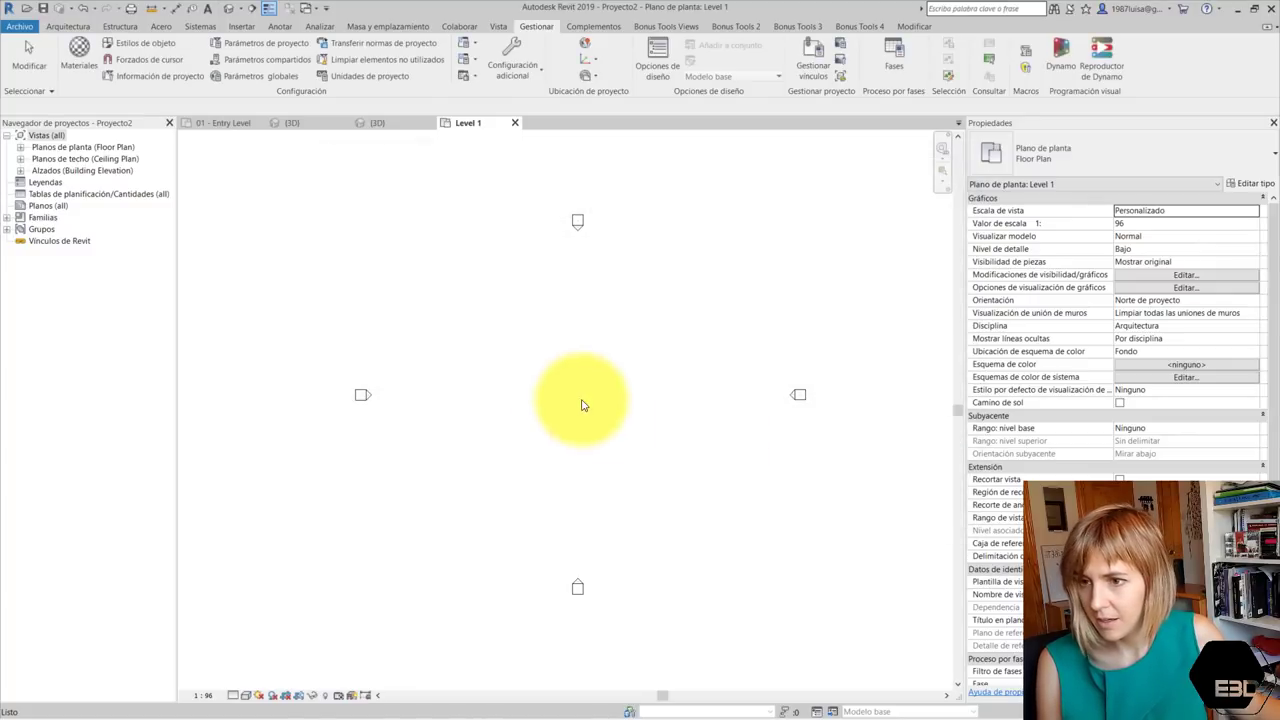
{"action": "left_click", "coordinate": [100, 72]}
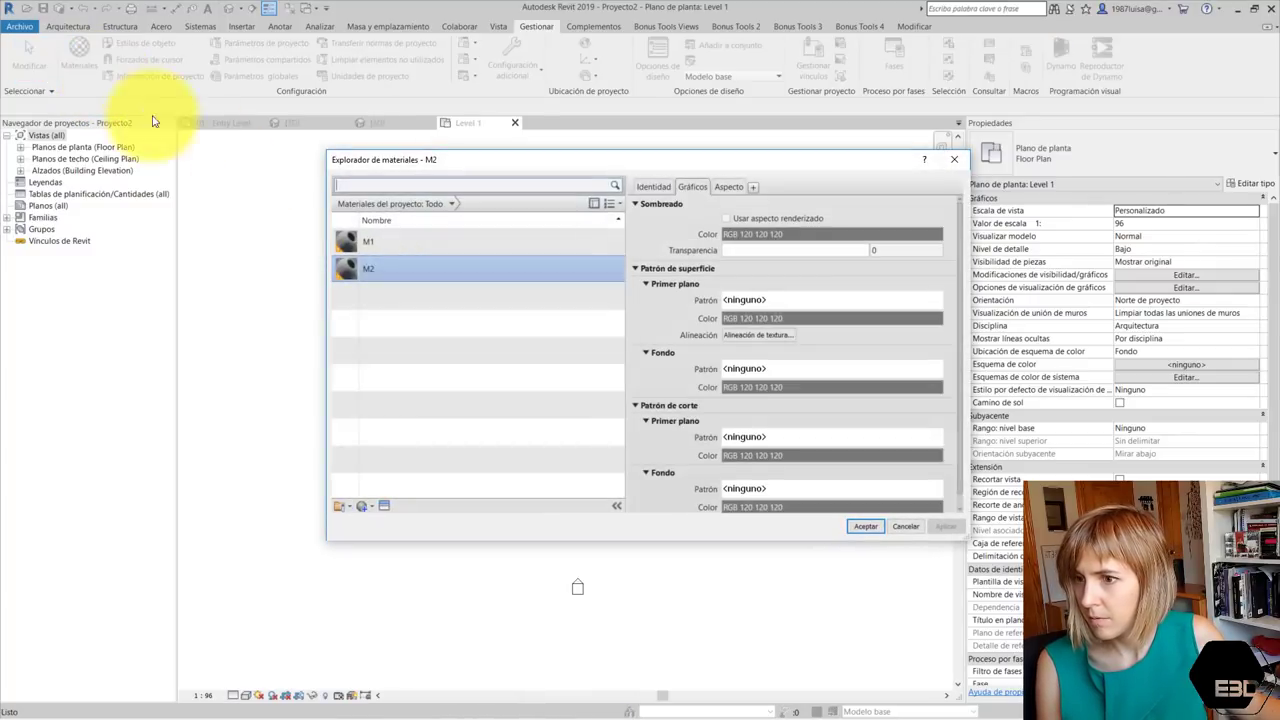
{"action": "left_click", "coordinate": [957, 161]}
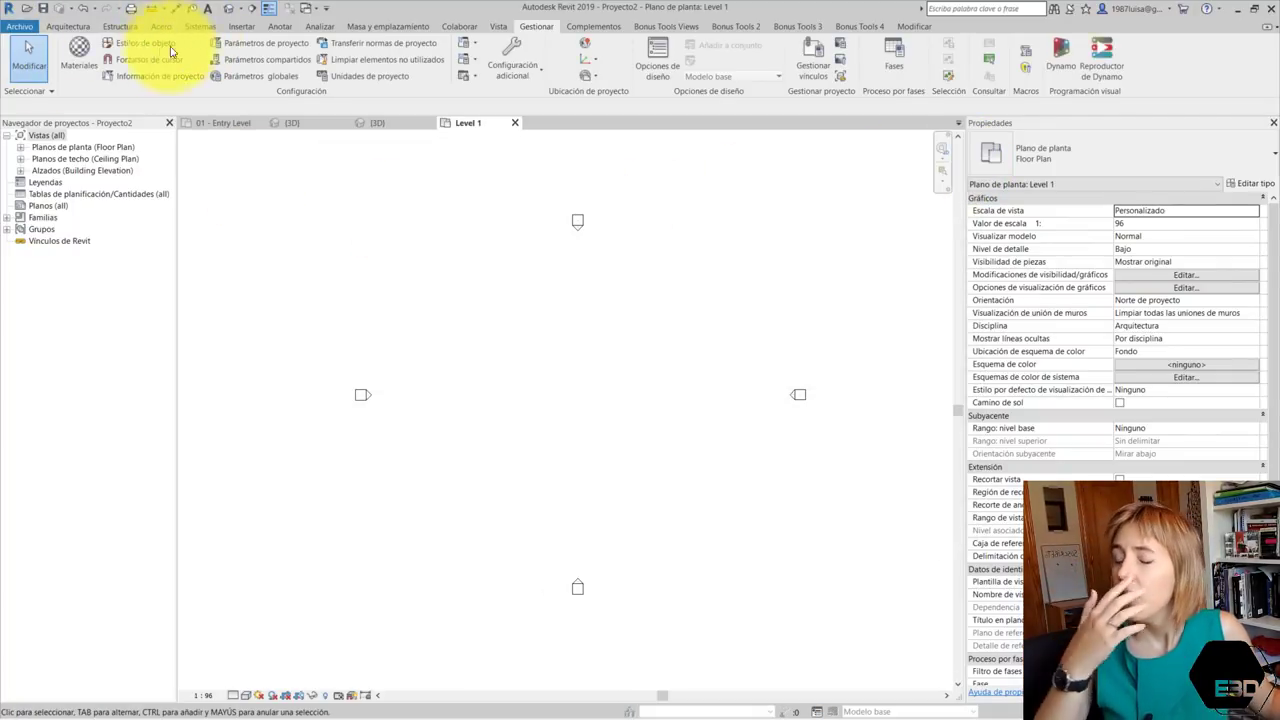
{"action": "left_click", "coordinate": [78, 58]}
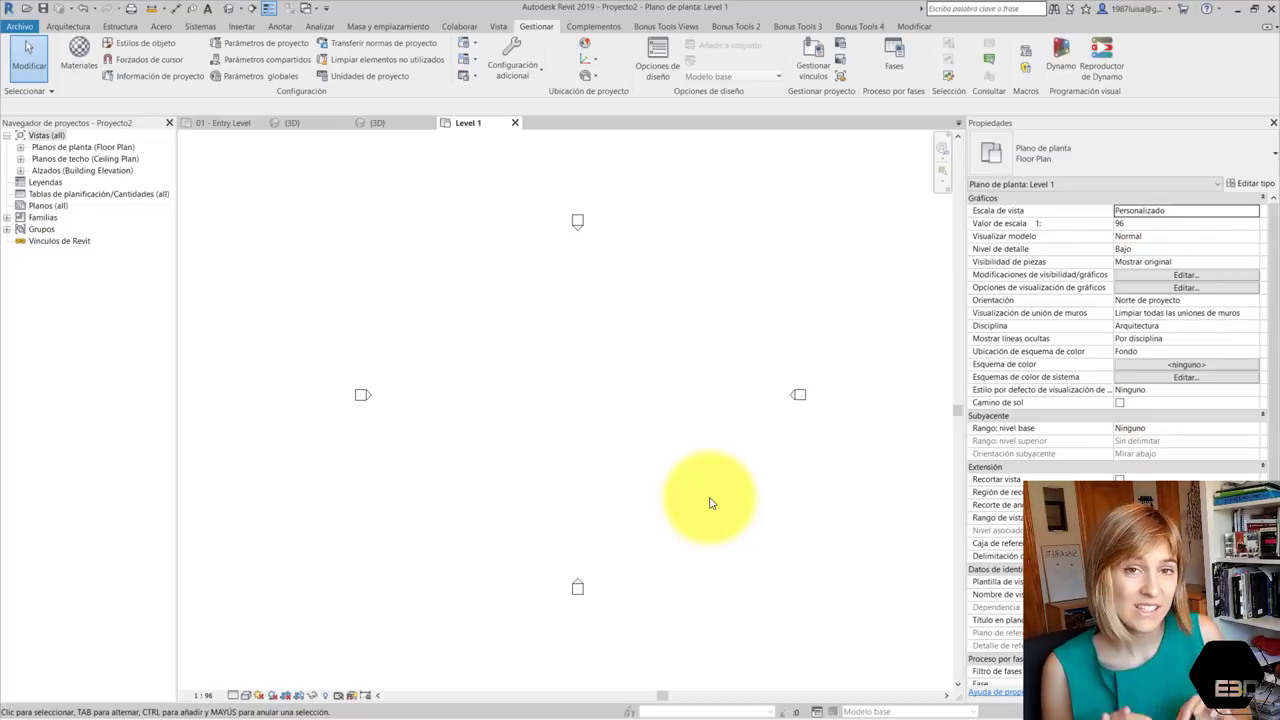
{"action": "scroll", "coordinate": [710, 503], "scroll_direction": "up", "scroll_amount": 2}
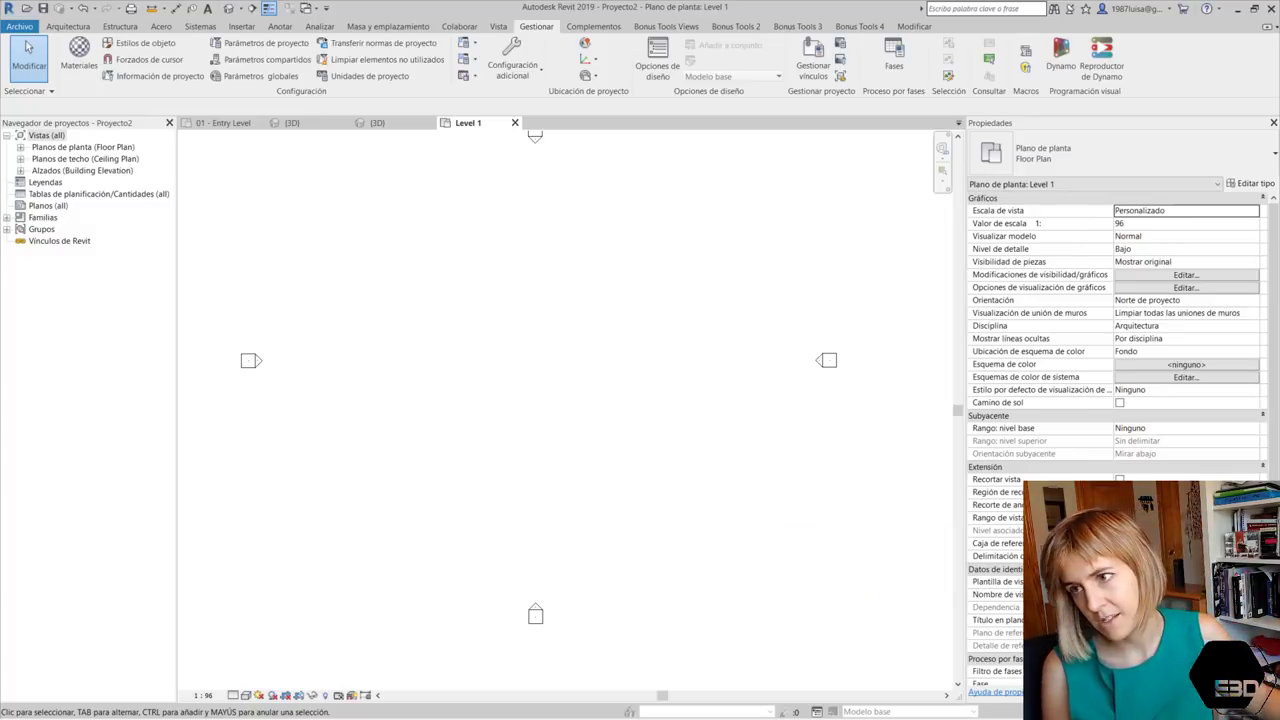
Rename M1 to A1_Aluminio and M2 to A2_AceroInoxidable
{"action": "left_click", "coordinate": [79, 55]}
{"action": "left_click", "coordinate": [420, 242]}
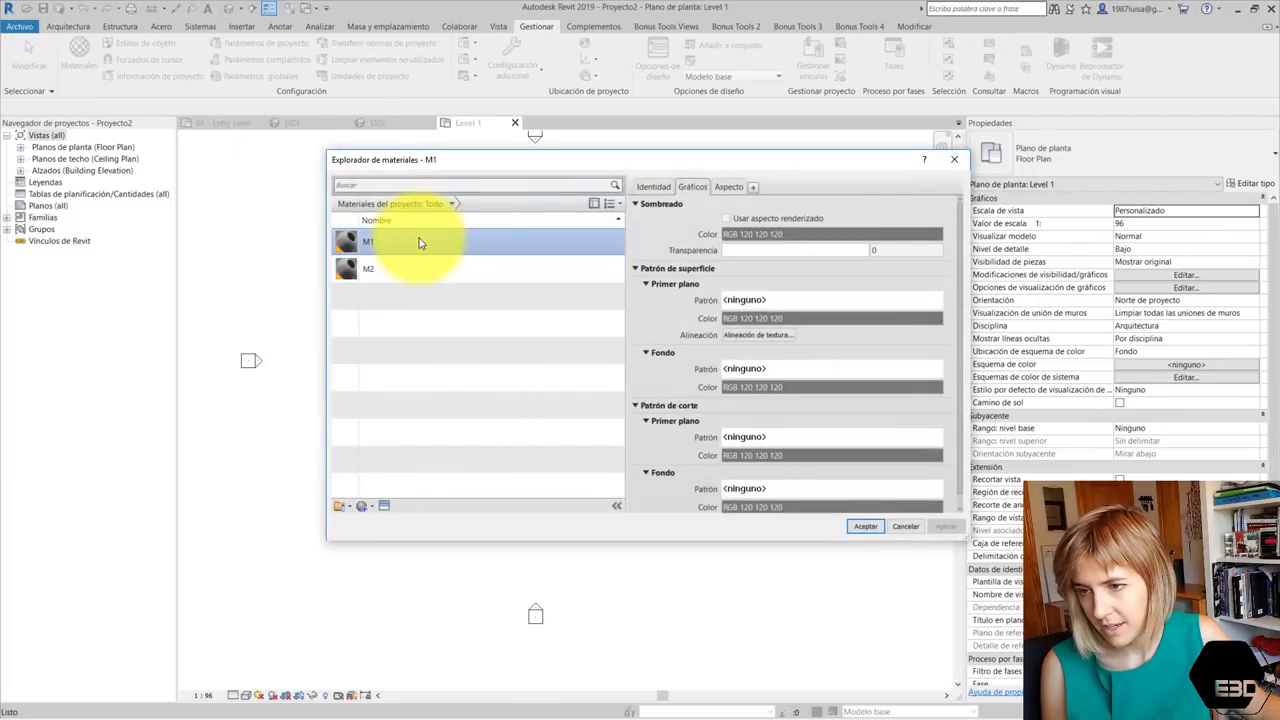
{"action": "right_click", "coordinate": [425, 243]}
{"action": "left_click", "coordinate": [449, 273]}
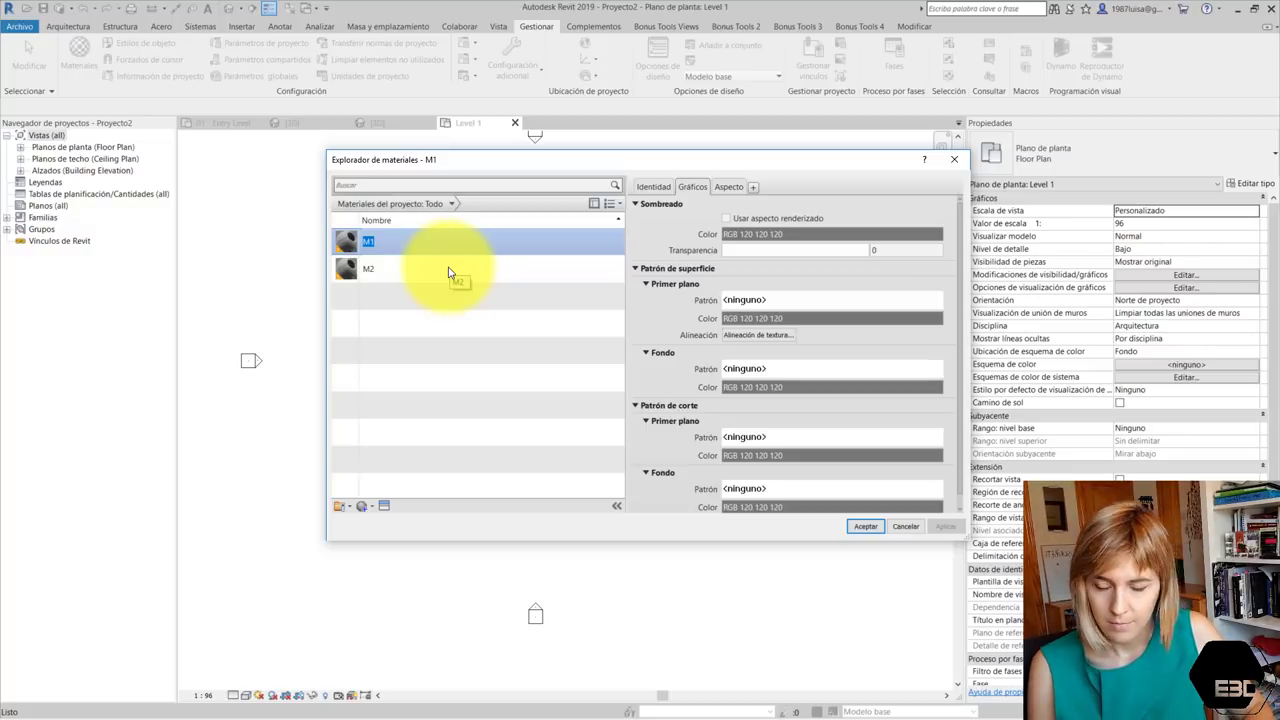
{"action": "type", "text": "A1_Alu"}
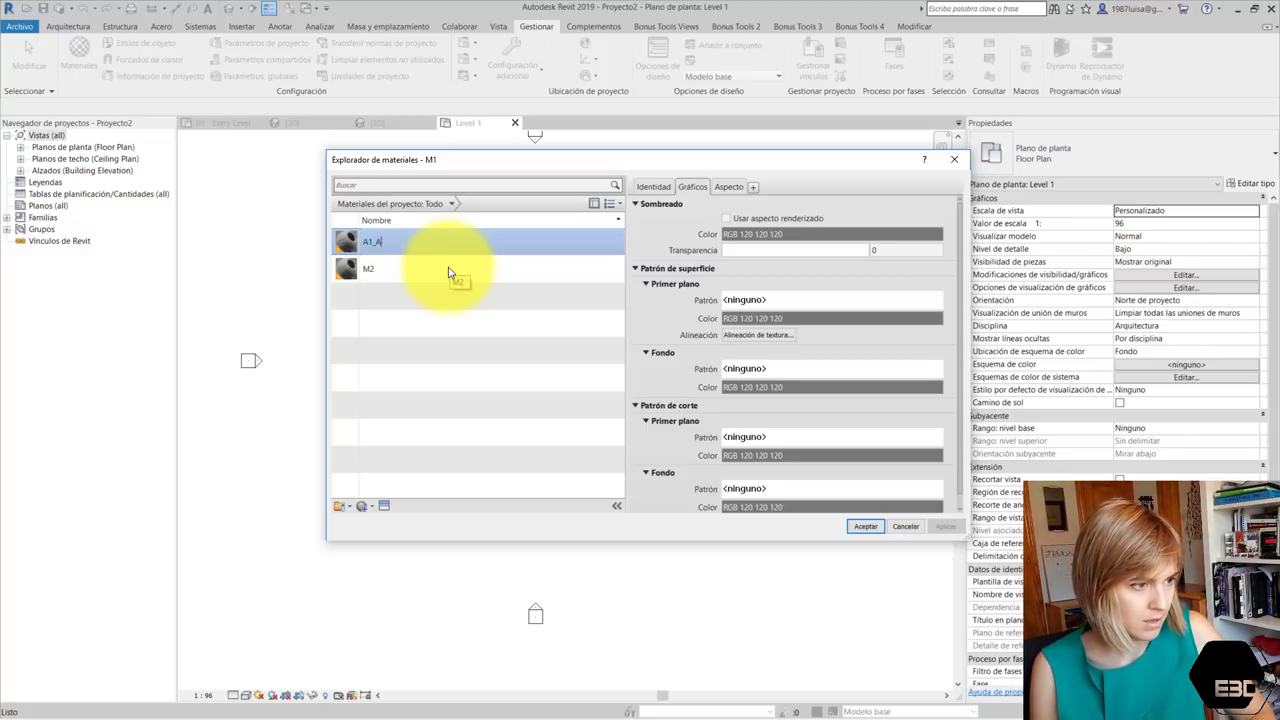
{"action": "type", "text": "minio"}
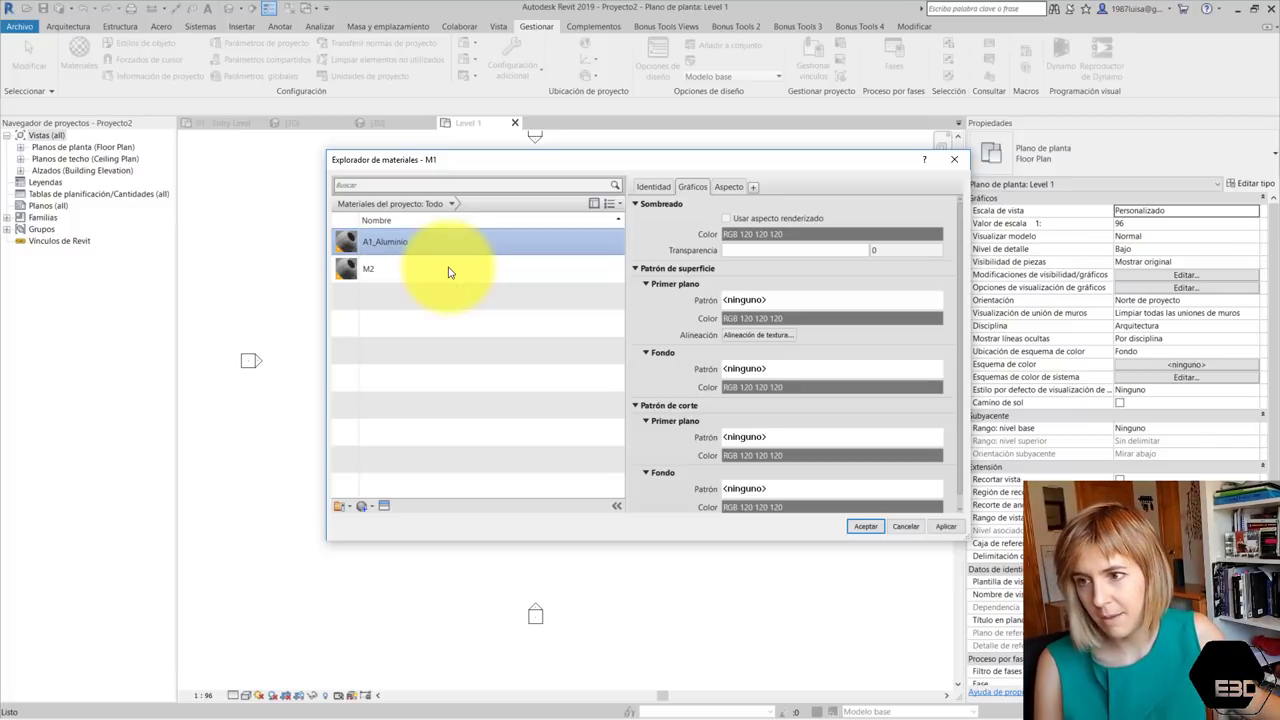
{"action": "right_click", "coordinate": [449, 268]}
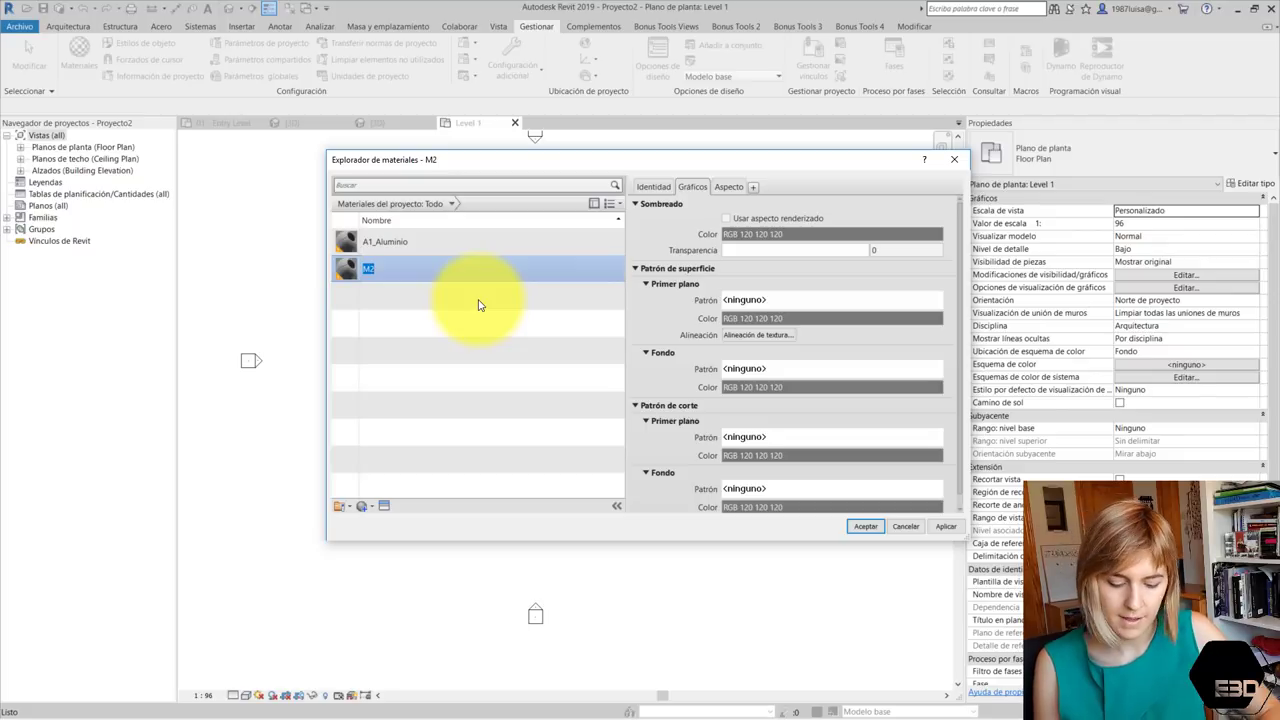
{"action": "type", "text": "A2_AceroIno"}
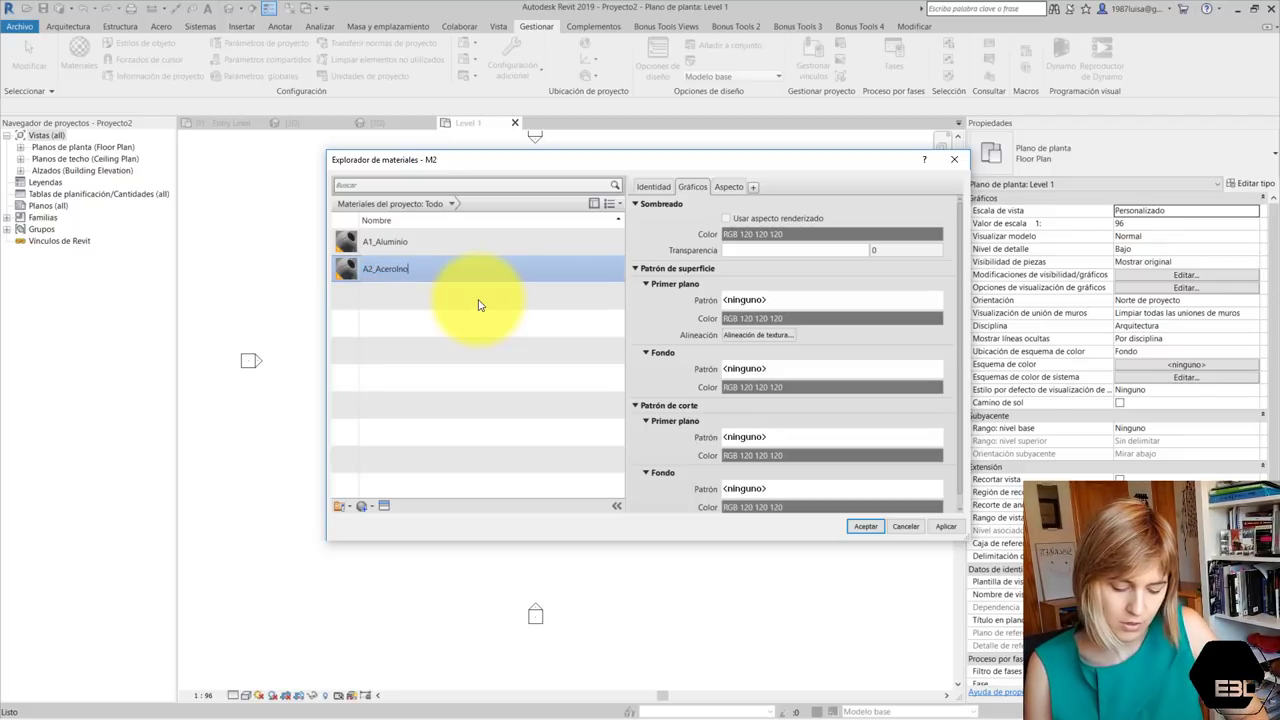
{"action": "type", "text": "le"}
{"action": "key", "text": "Return"}
Add new materials H1_HormigonReforzado and V1_VidrioReforzado and accept the Material Browser
{"action": "left_click", "coordinate": [363, 507]}
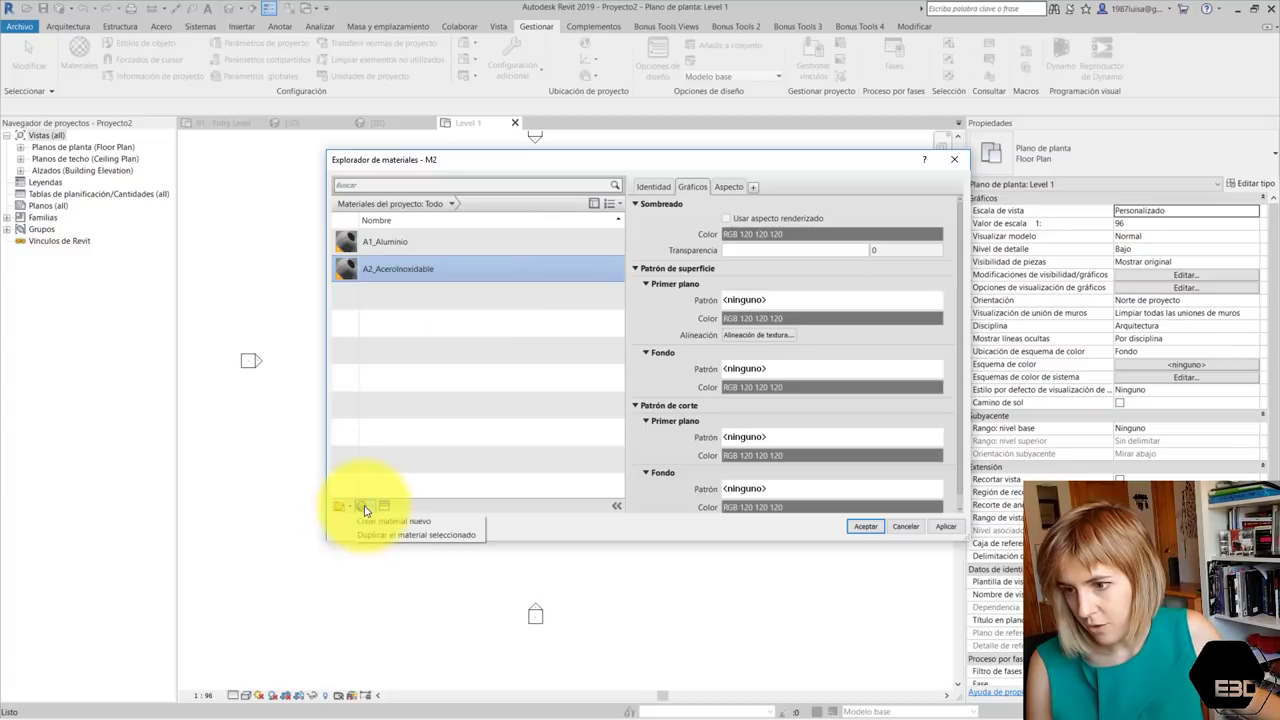
{"action": "left_click", "coordinate": [371, 521]}
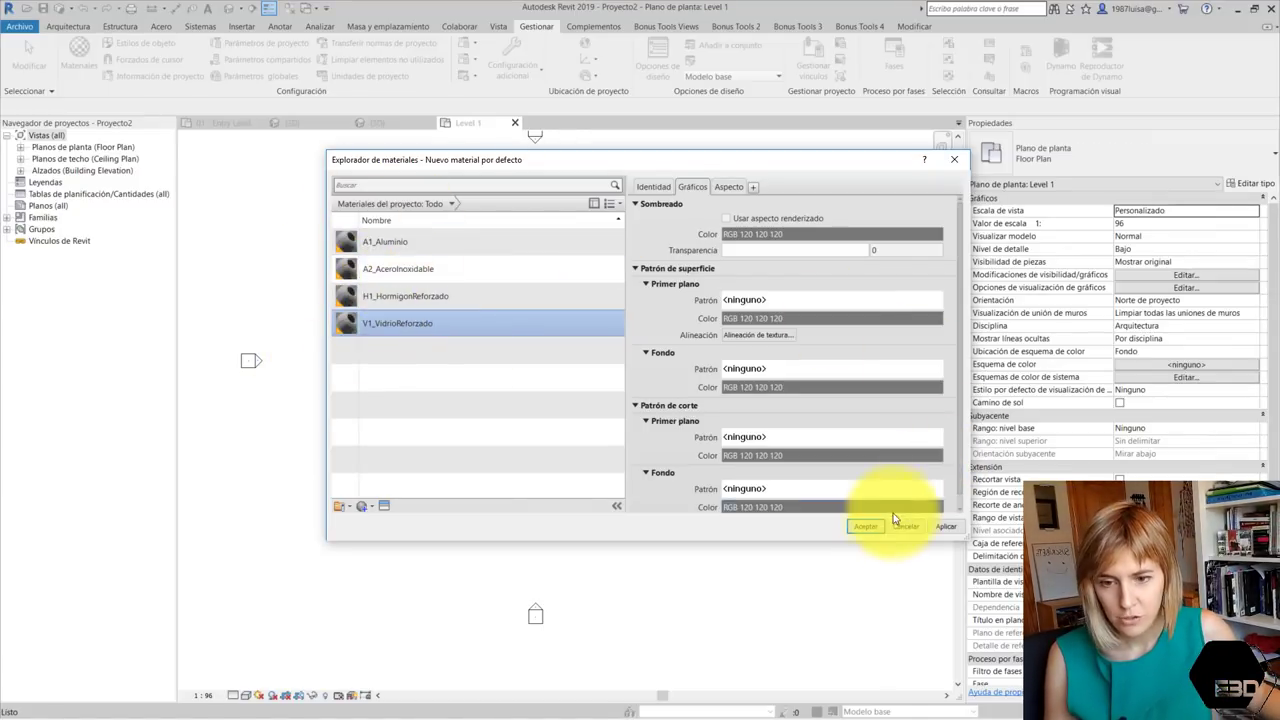
{"action": "left_click", "coordinate": [864, 526]}
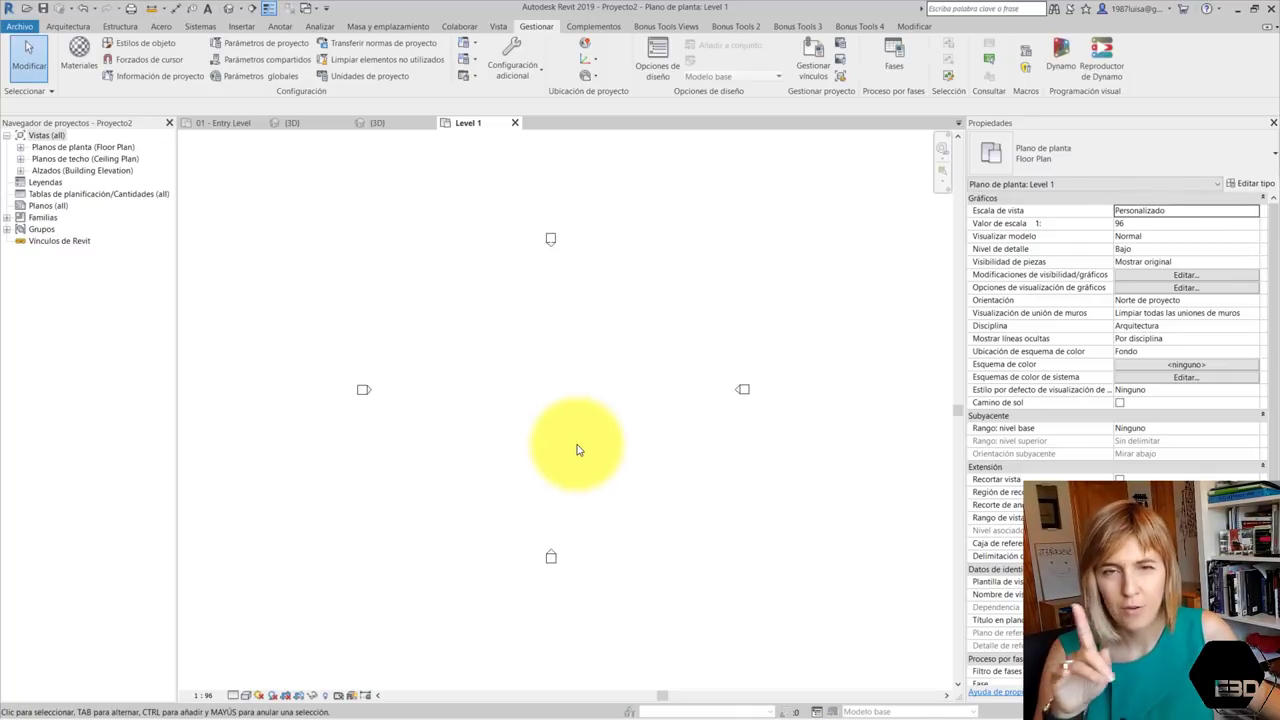
Save the project as MaterialesBase.rvt
{"action": "left_click", "coordinate": [31, 29]}
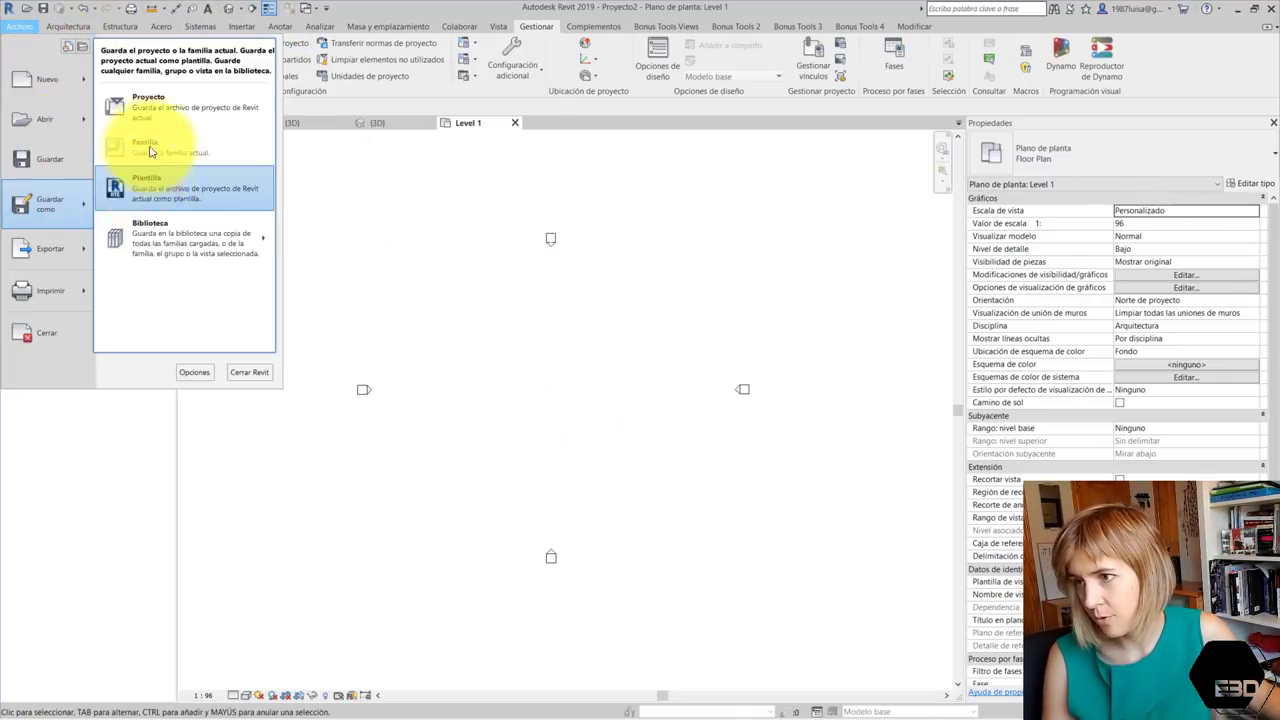
{"action": "left_click", "coordinate": [319, 140]}
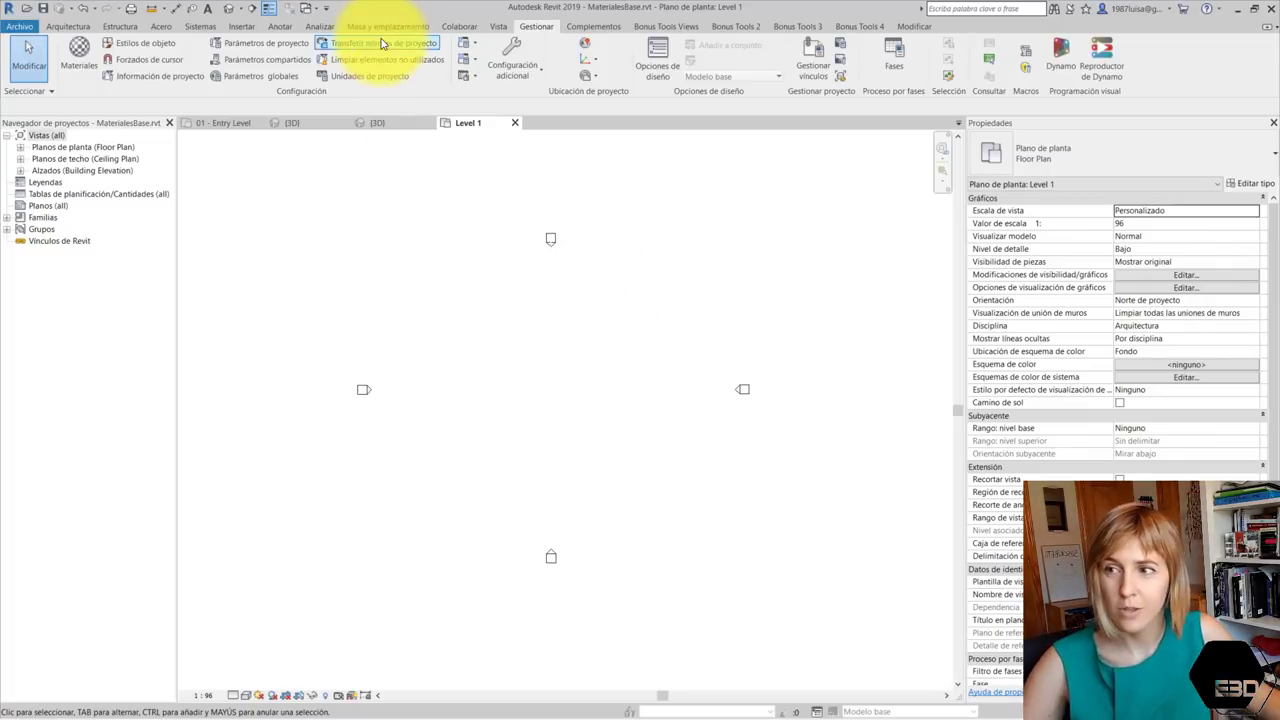
{"action": "left_click", "coordinate": [313, 10]}
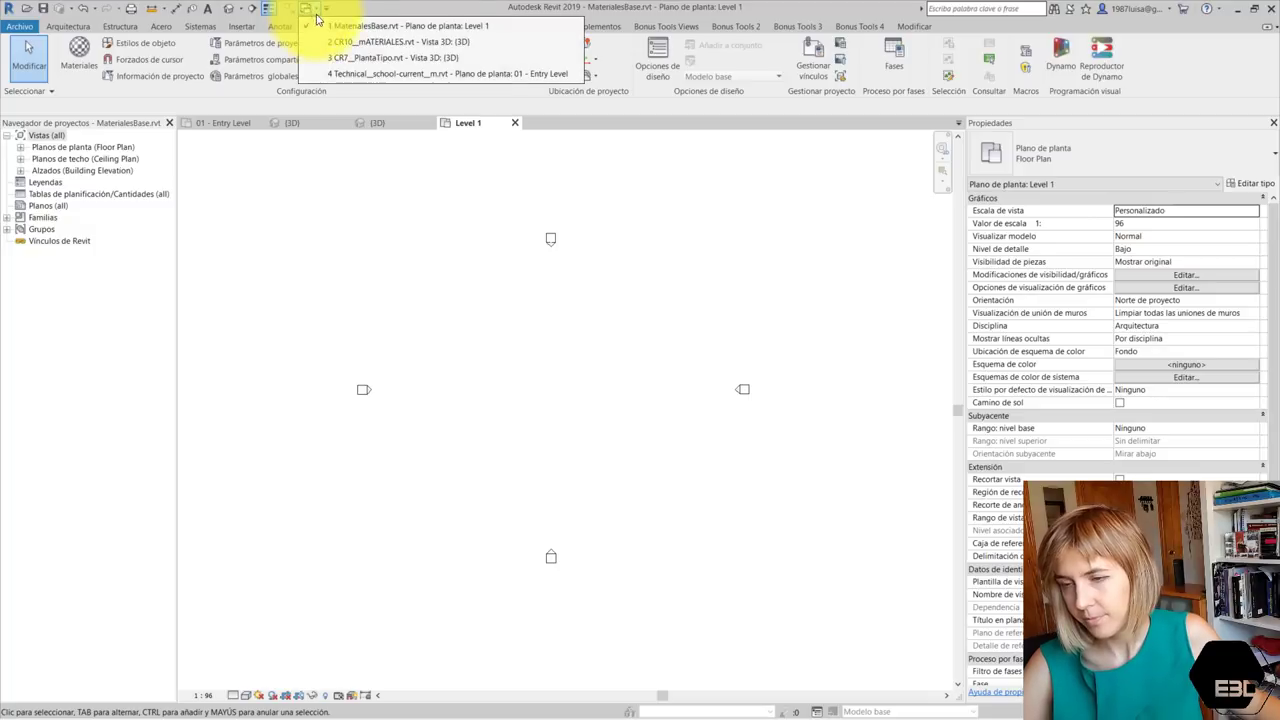
In CR7_PlantaTipo, transfer only the Materiales category and resolve the duplicate types
{"action": "left_click", "coordinate": [348, 60]}
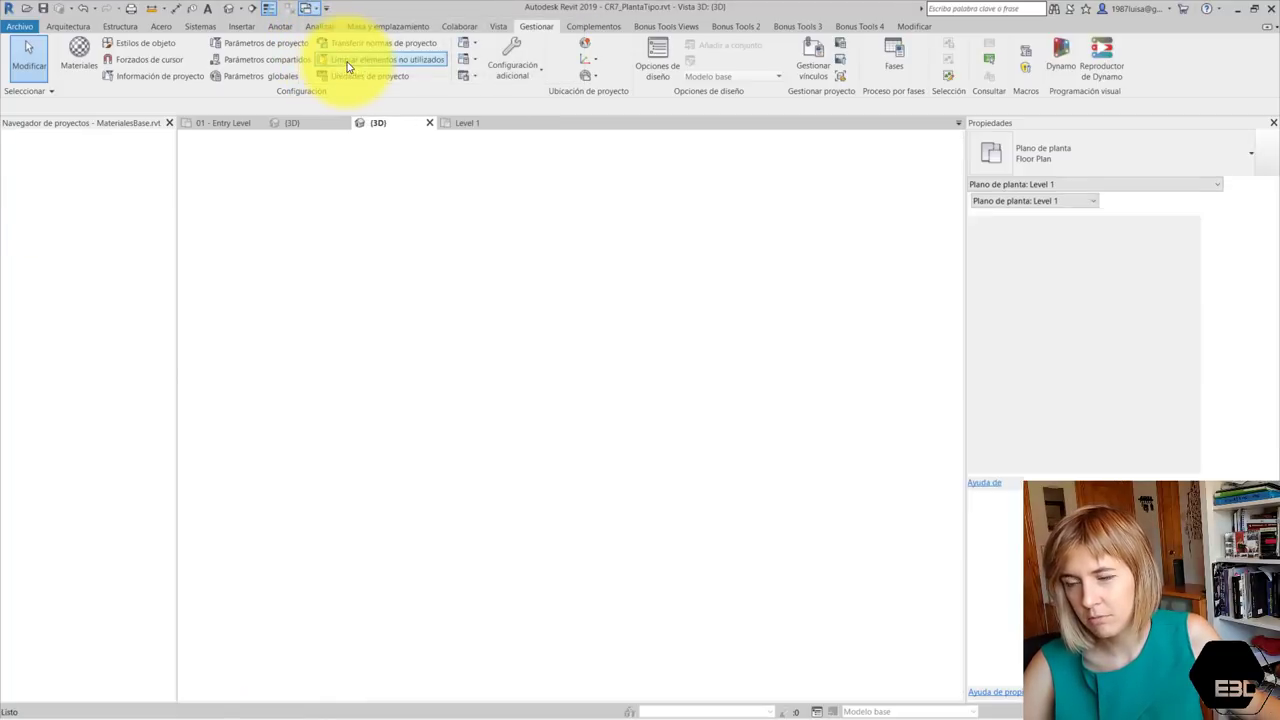
{"action": "left_click", "coordinate": [355, 47]}
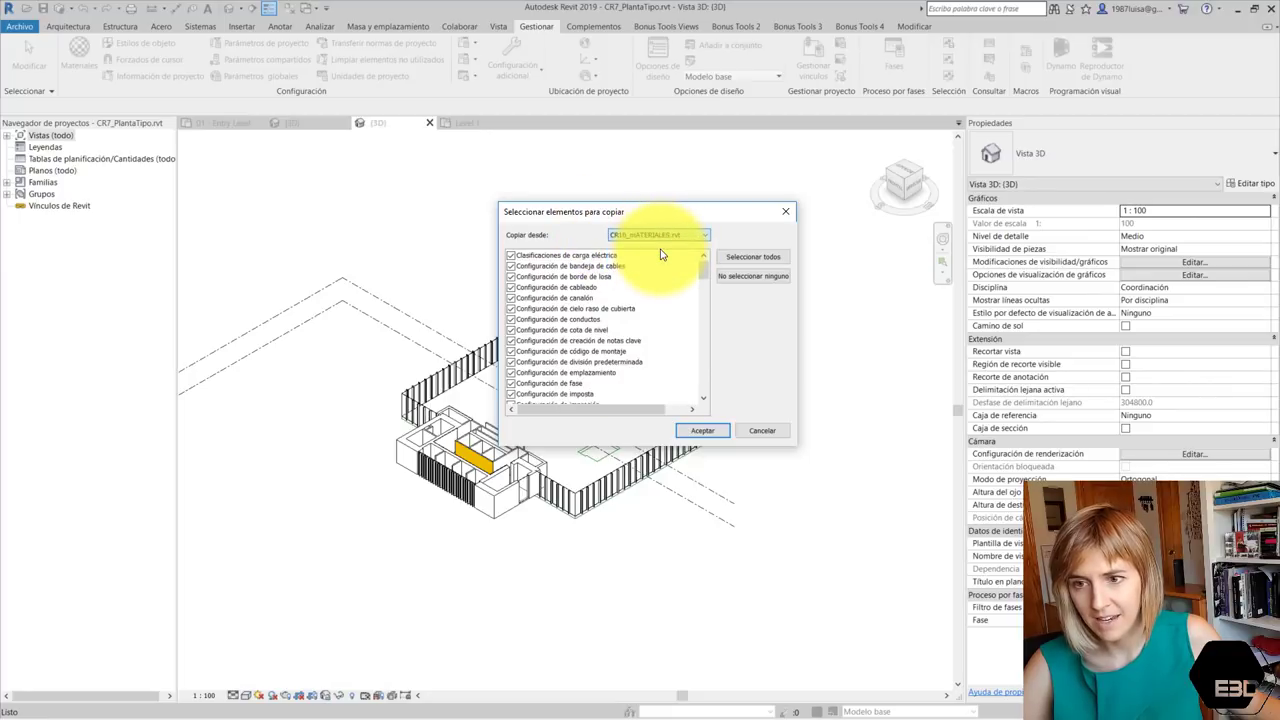
{"action": "left_click", "coordinate": [752, 276]}
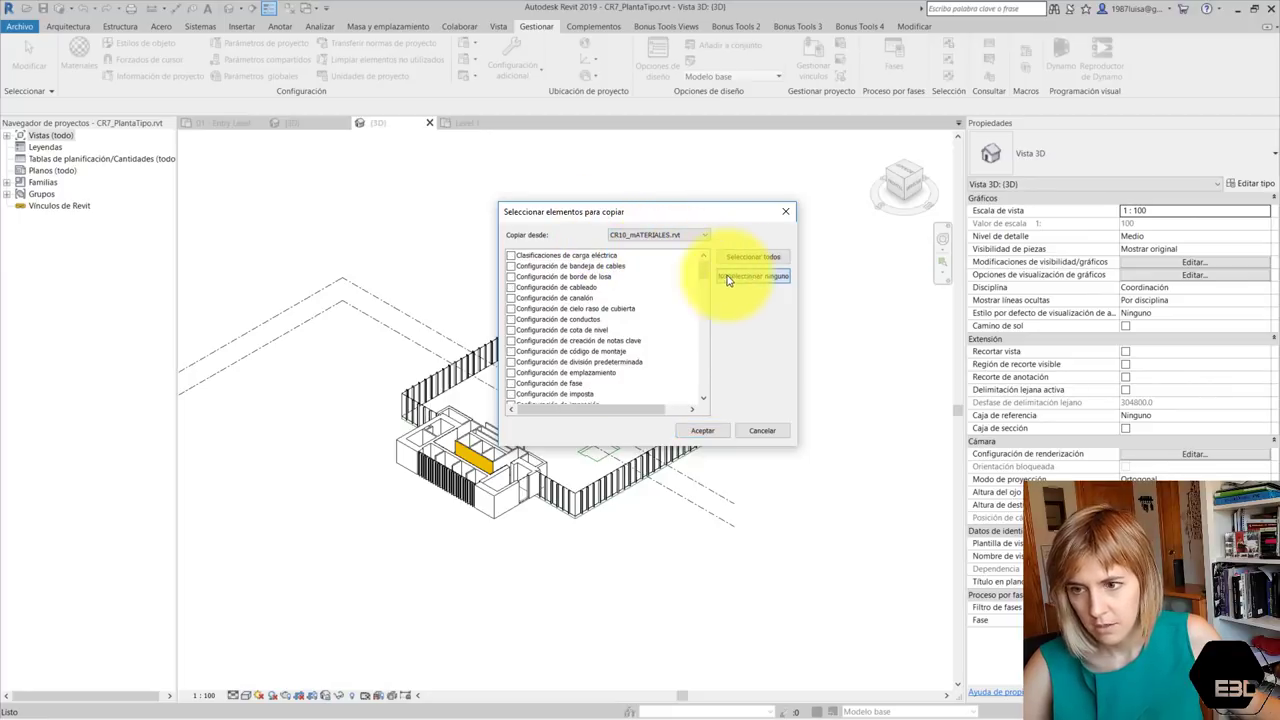
{"action": "scroll", "coordinate": [577, 296], "scroll_direction": "down", "scroll_amount": 5}
{"action": "scroll", "coordinate": [577, 296], "scroll_direction": "down", "scroll_amount": 1}
{"action": "scroll", "coordinate": [577, 296], "scroll_direction": "down", "scroll_amount": 2}
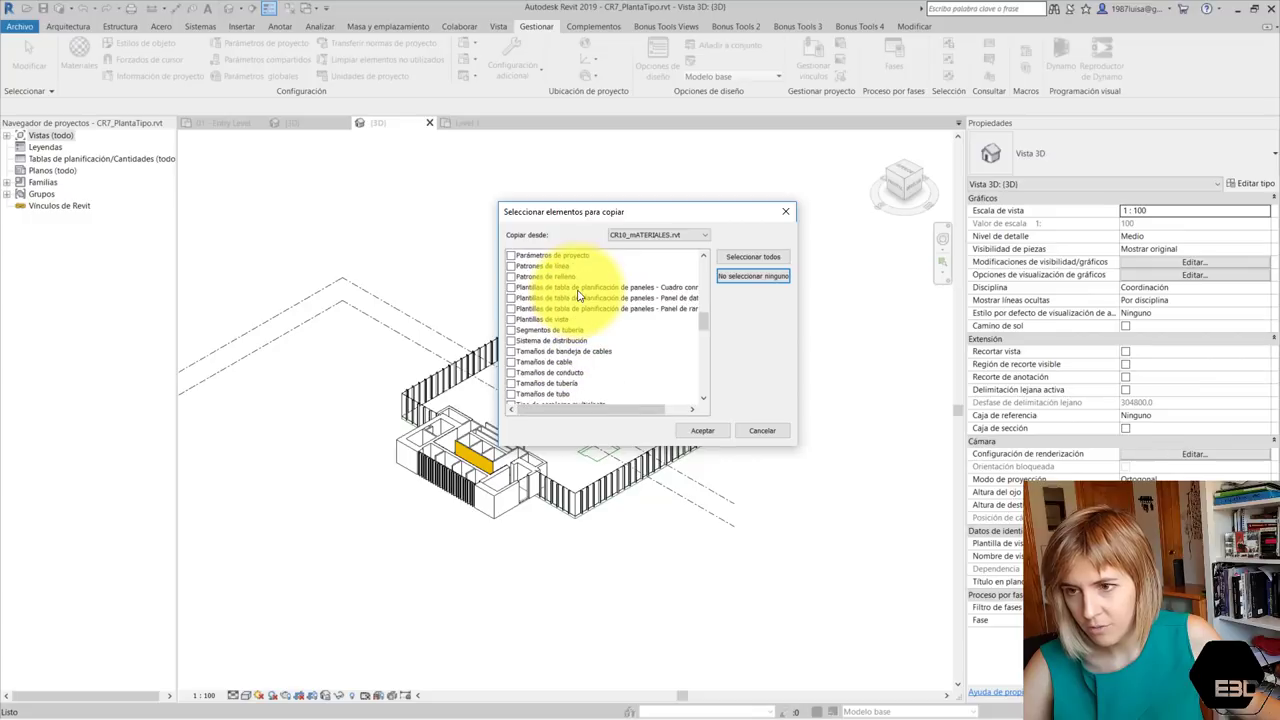
{"action": "scroll", "coordinate": [577, 296], "scroll_direction": "up", "scroll_amount": 1}
{"action": "left_click", "coordinate": [511, 277]}
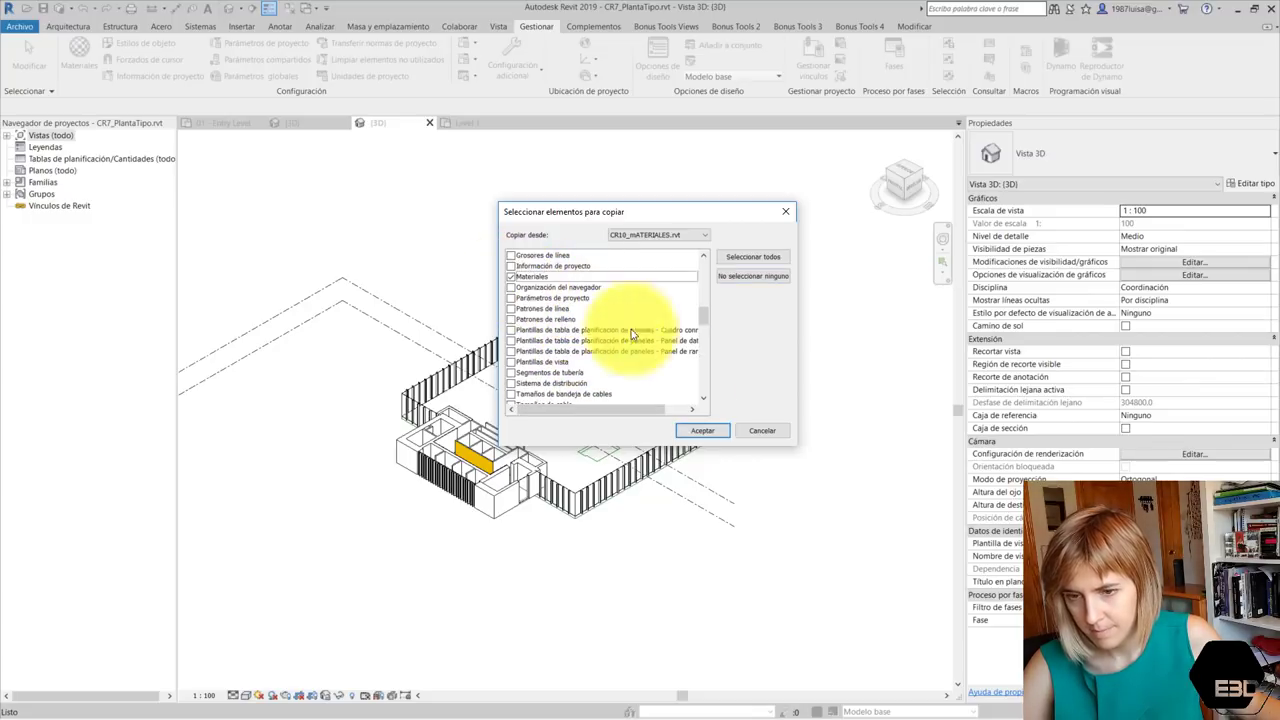
{"action": "left_click", "coordinate": [713, 431]}
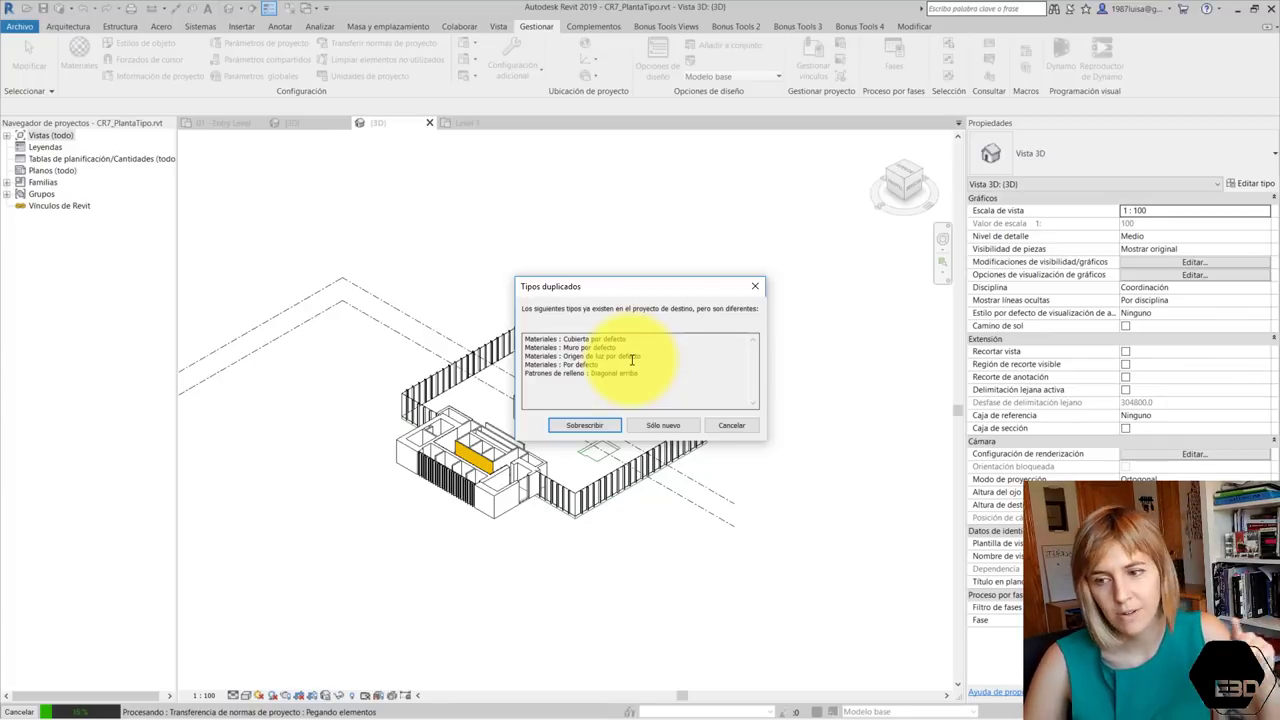
{"action": "left_click", "coordinate": [585, 425]}
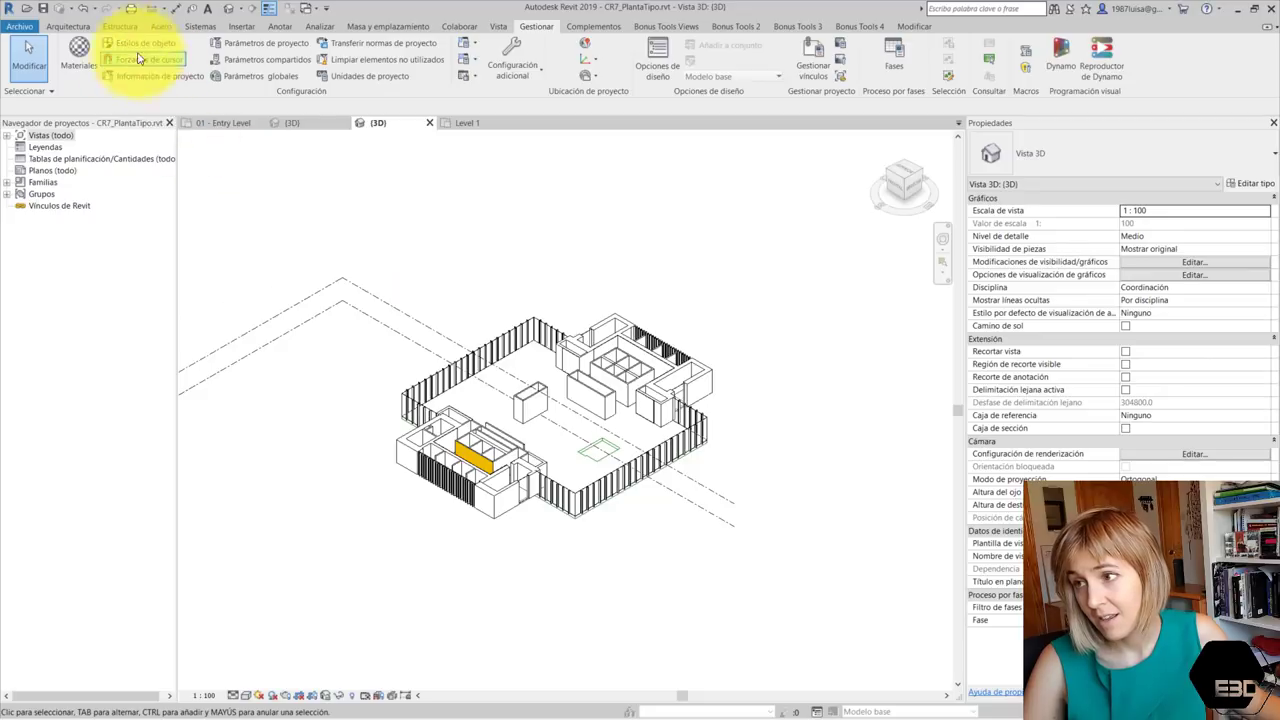
Review the materials now listed in the CR7_PlantaTipo project
{"action": "left_click", "coordinate": [90, 53]}
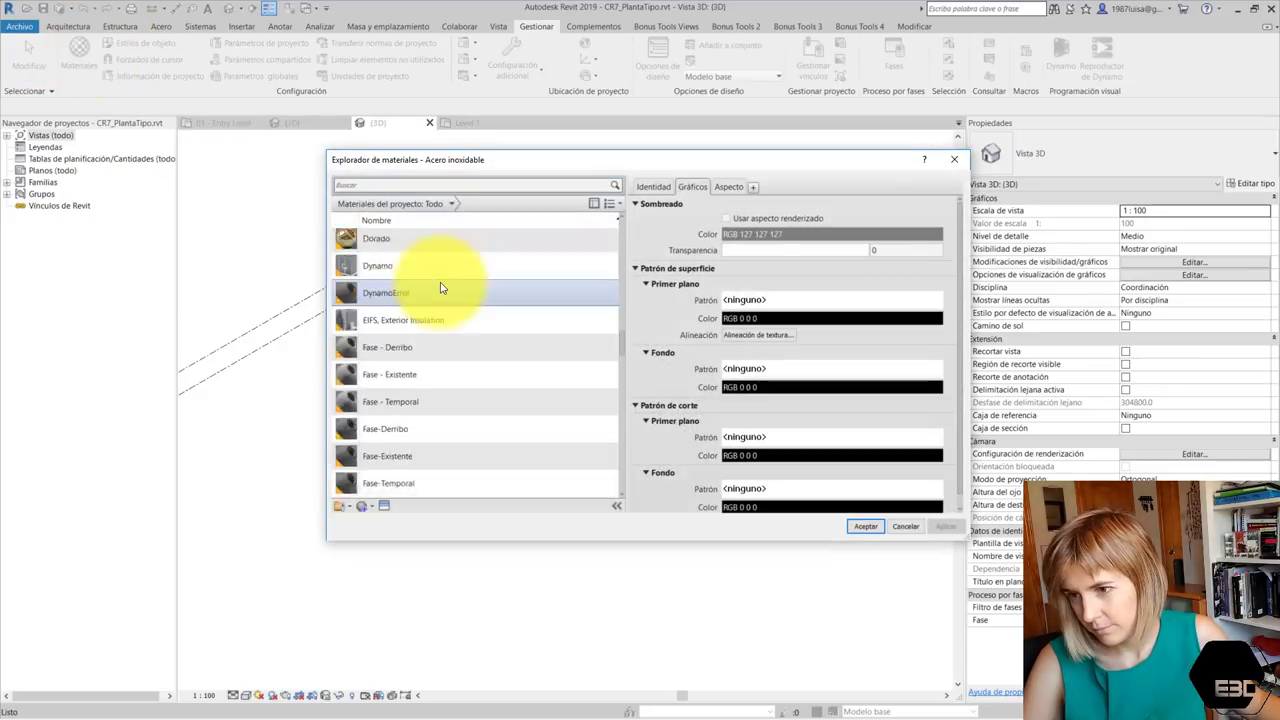
{"action": "scroll", "coordinate": [440, 288], "scroll_direction": "down", "scroll_amount": 5}
{"action": "scroll", "coordinate": [440, 288], "scroll_direction": "down", "scroll_amount": 5}
{"action": "scroll", "coordinate": [440, 288], "scroll_direction": "down", "scroll_amount": 5}
{"action": "scroll", "coordinate": [440, 288], "scroll_direction": "up", "scroll_amount": 5}
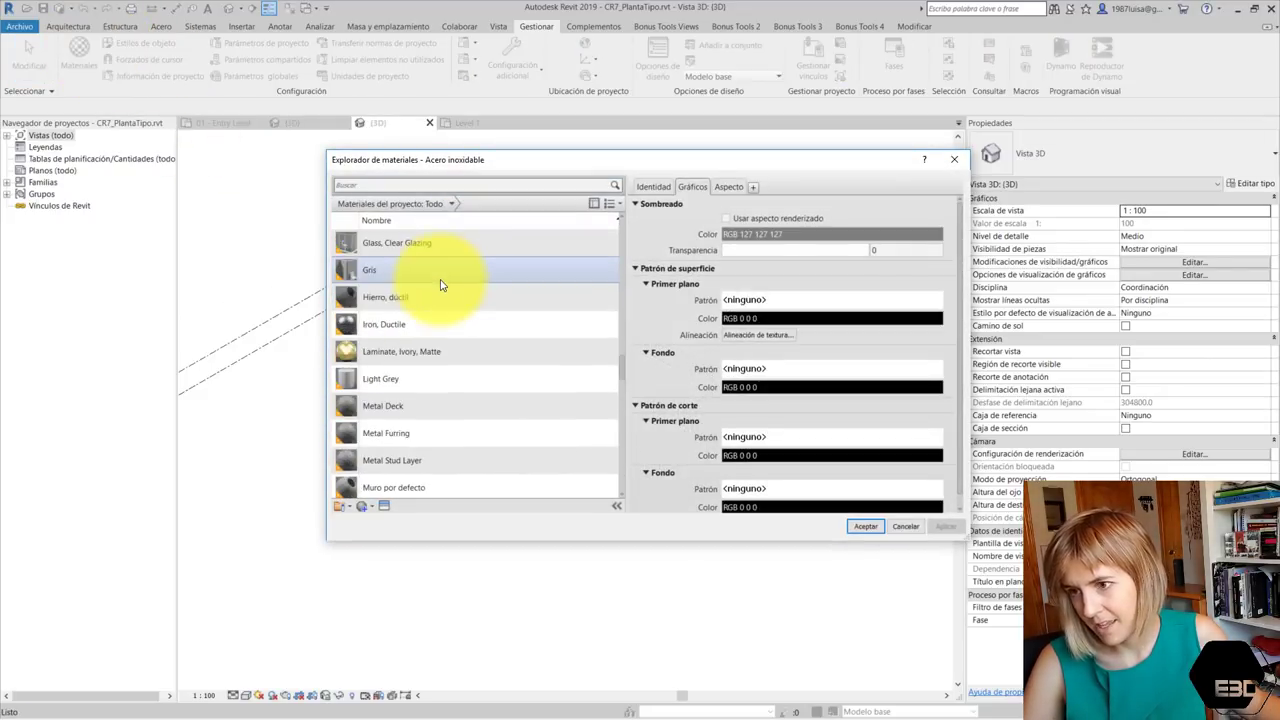
{"action": "key", "text": "Escape"}
Run Transfer Project Standards again from MaterialesBase.rvt and confirm copying the materials
{"action": "left_click", "coordinate": [380, 43]}
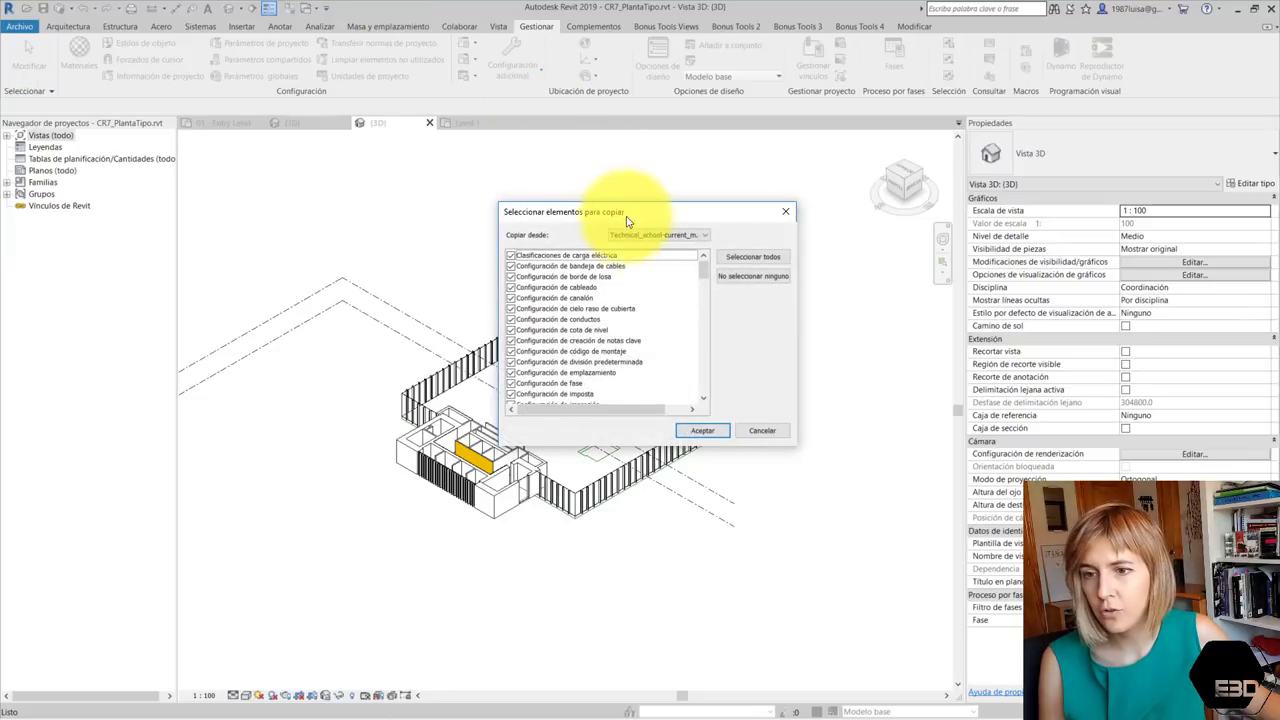
{"action": "left_click", "coordinate": [633, 254]}
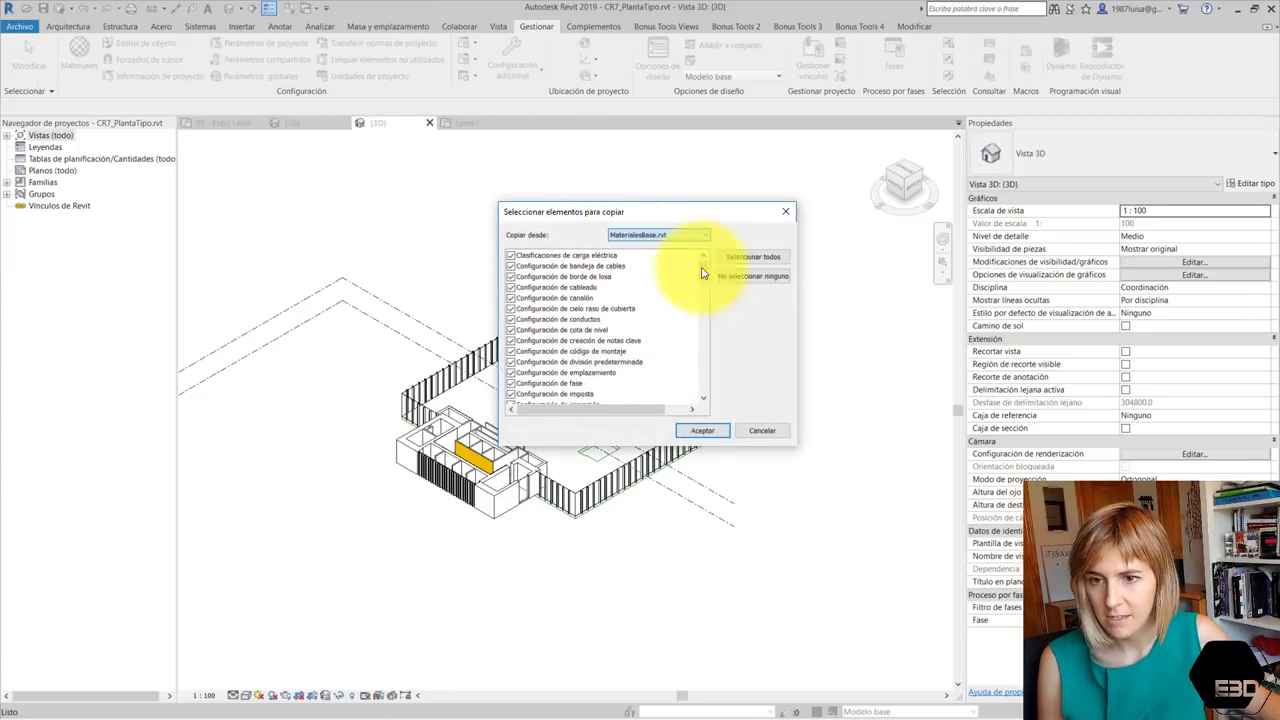
{"action": "left_click", "coordinate": [742, 276]}
{"action": "scroll", "coordinate": [660, 295], "scroll_direction": "down", "scroll_amount": 4}
{"action": "scroll", "coordinate": [662, 295], "scroll_direction": "down", "scroll_amount": 2}
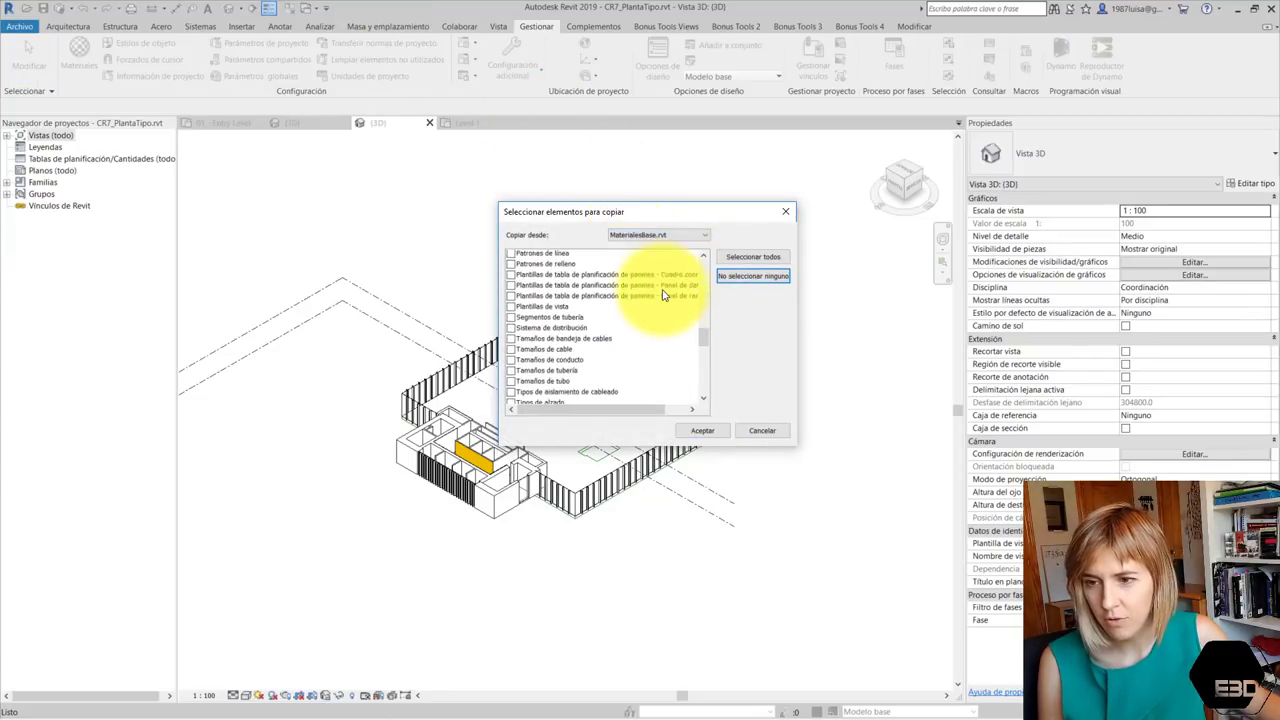
{"action": "scroll", "coordinate": [662, 295], "scroll_direction": "down", "scroll_amount": 2}
{"action": "scroll", "coordinate": [662, 295], "scroll_direction": "down", "scroll_amount": 2}
{"action": "scroll", "coordinate": [662, 295], "scroll_direction": "down", "scroll_amount": 2}
{"action": "scroll", "coordinate": [640, 298], "scroll_direction": "up", "scroll_amount": 1}
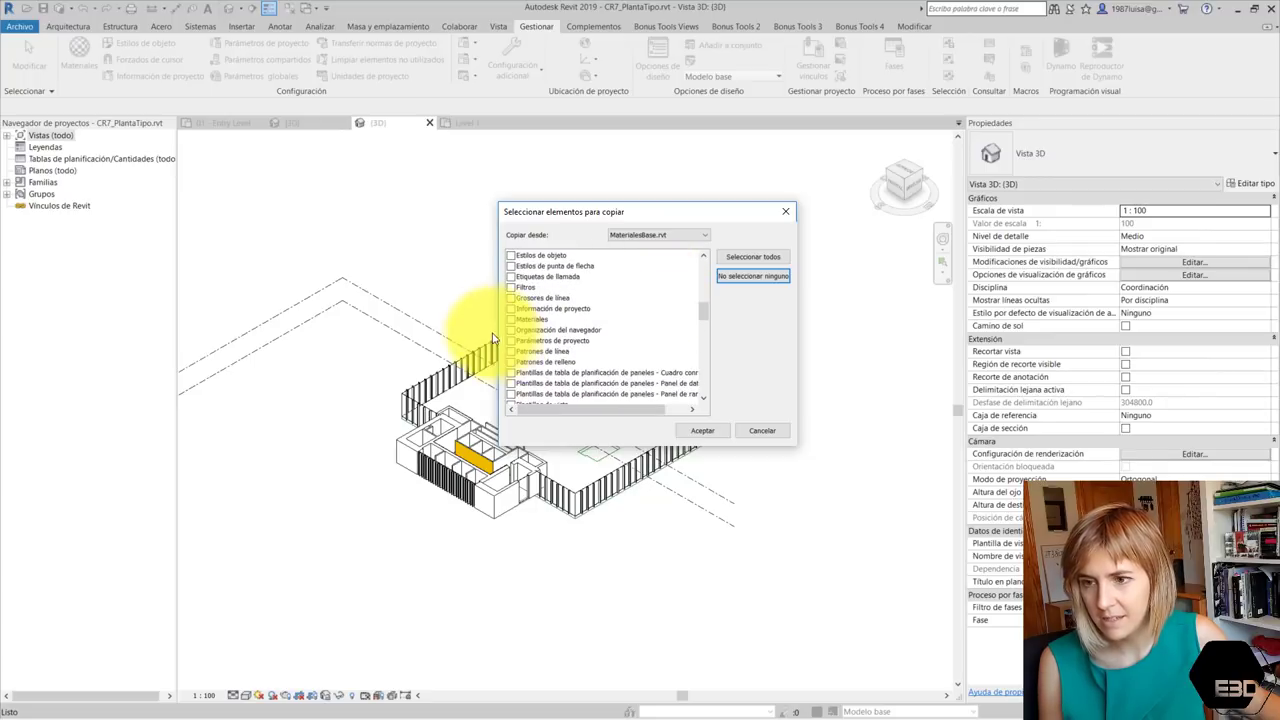
{"action": "left_click", "coordinate": [702, 430]}
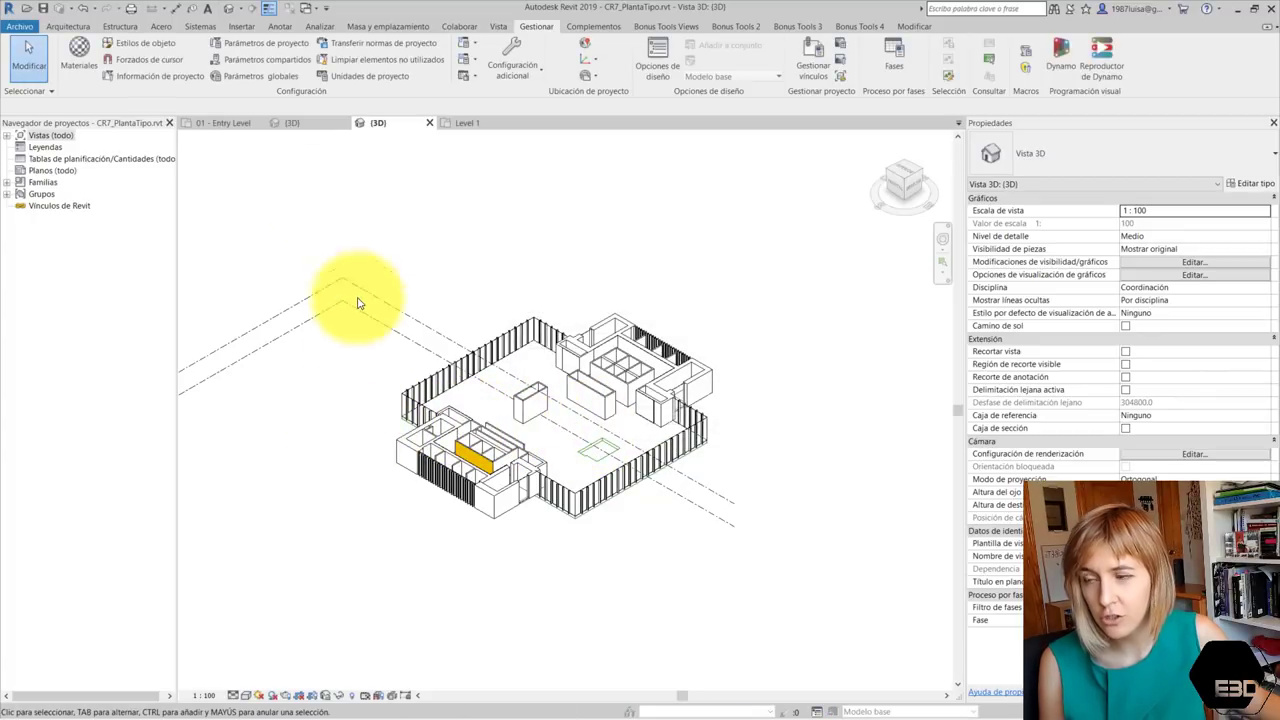
{"action": "left_click", "coordinate": [99, 71]}
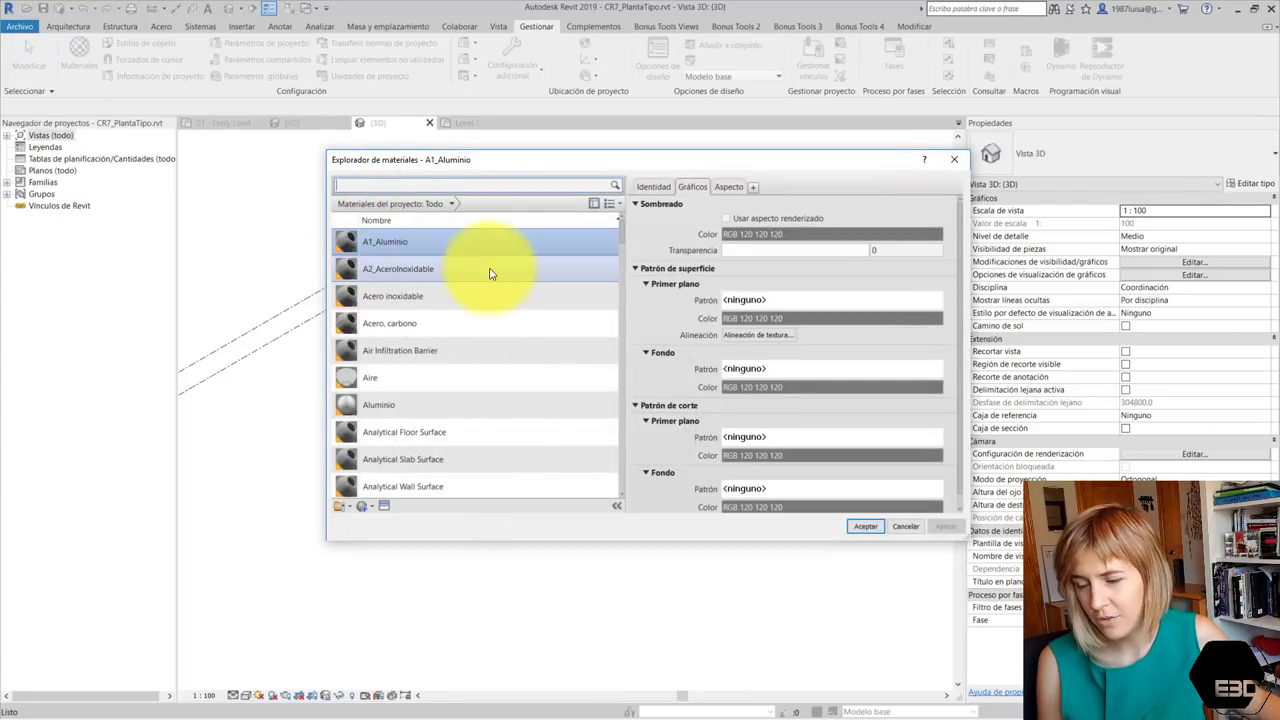
{"action": "scroll", "coordinate": [486, 277], "scroll_direction": "down", "scroll_amount": 3}
{"action": "scroll", "coordinate": [490, 277], "scroll_direction": "down", "scroll_amount": 2}
{"action": "scroll", "coordinate": [490, 277], "scroll_direction": "down", "scroll_amount": 10}
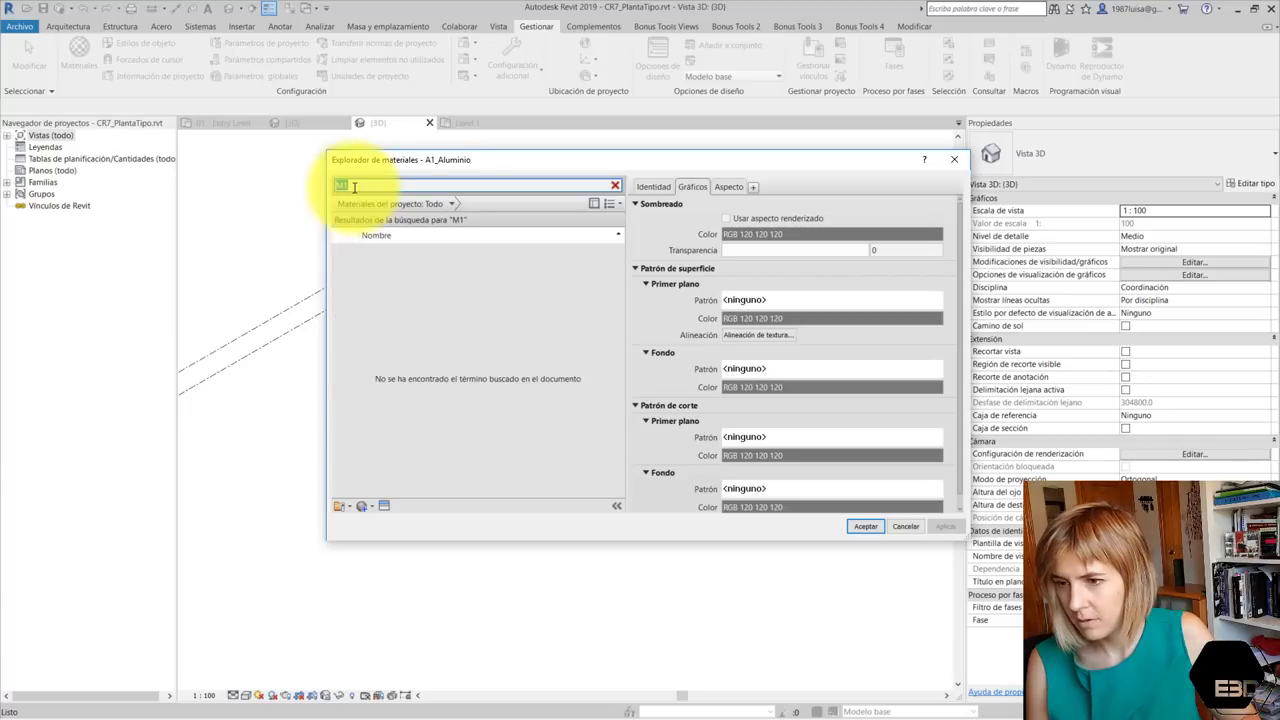
{"action": "left_click", "coordinate": [397, 348]}
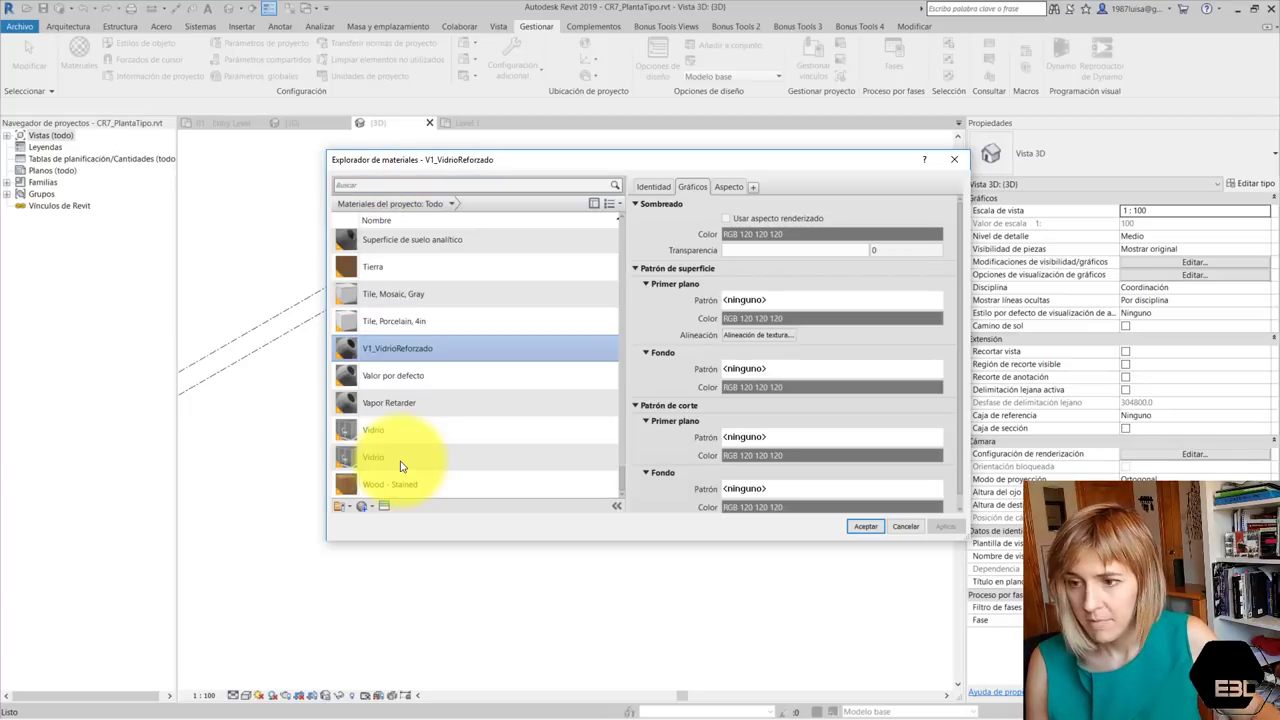
{"action": "left_click", "coordinate": [865, 526]}
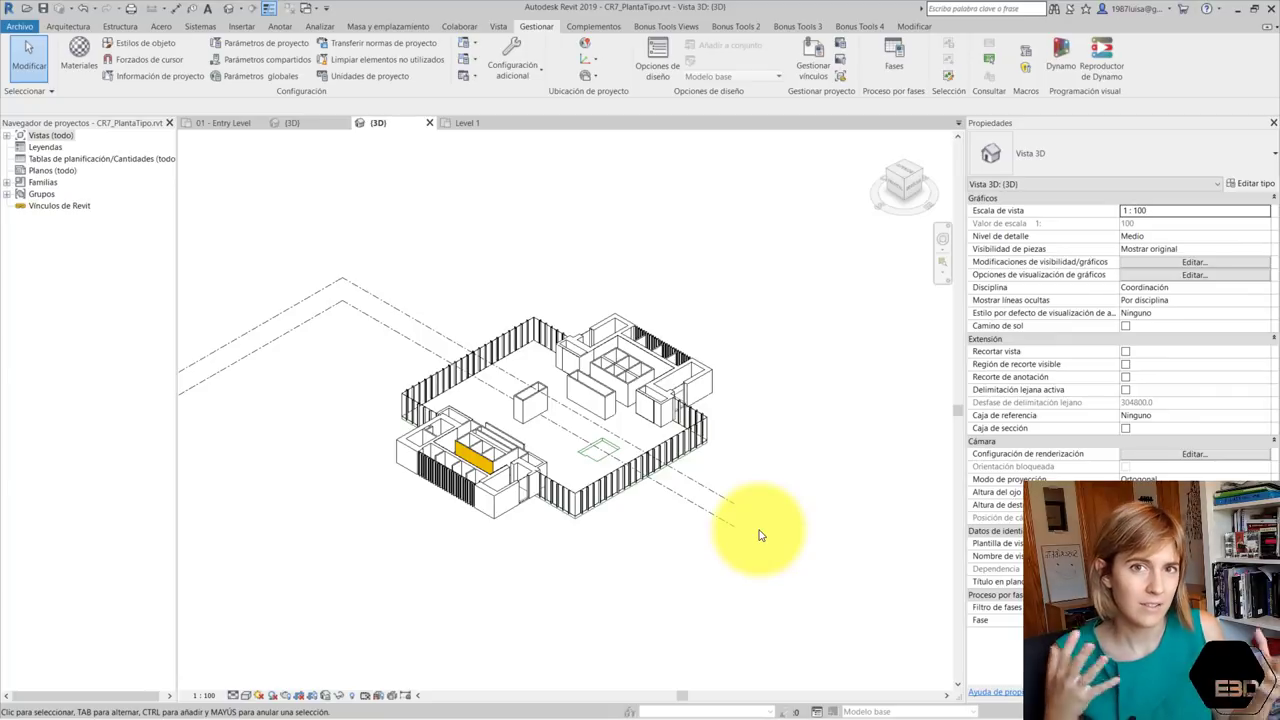
{"action": "left_click", "coordinate": [308, 10]}
In MaterialesBase Level 1, shorten the A1_Aluminio wall from 26 to 7
{"action": "left_click", "coordinate": [325, 43]}
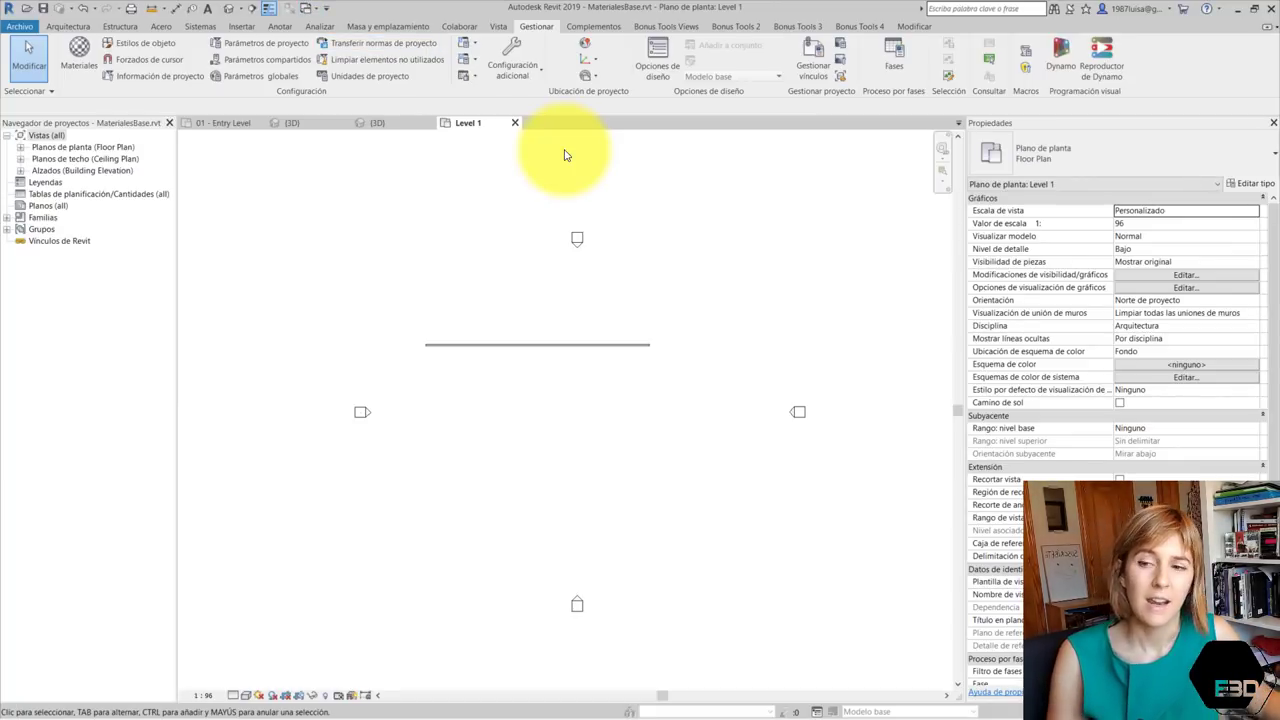
{"action": "left_click", "coordinate": [630, 346]}
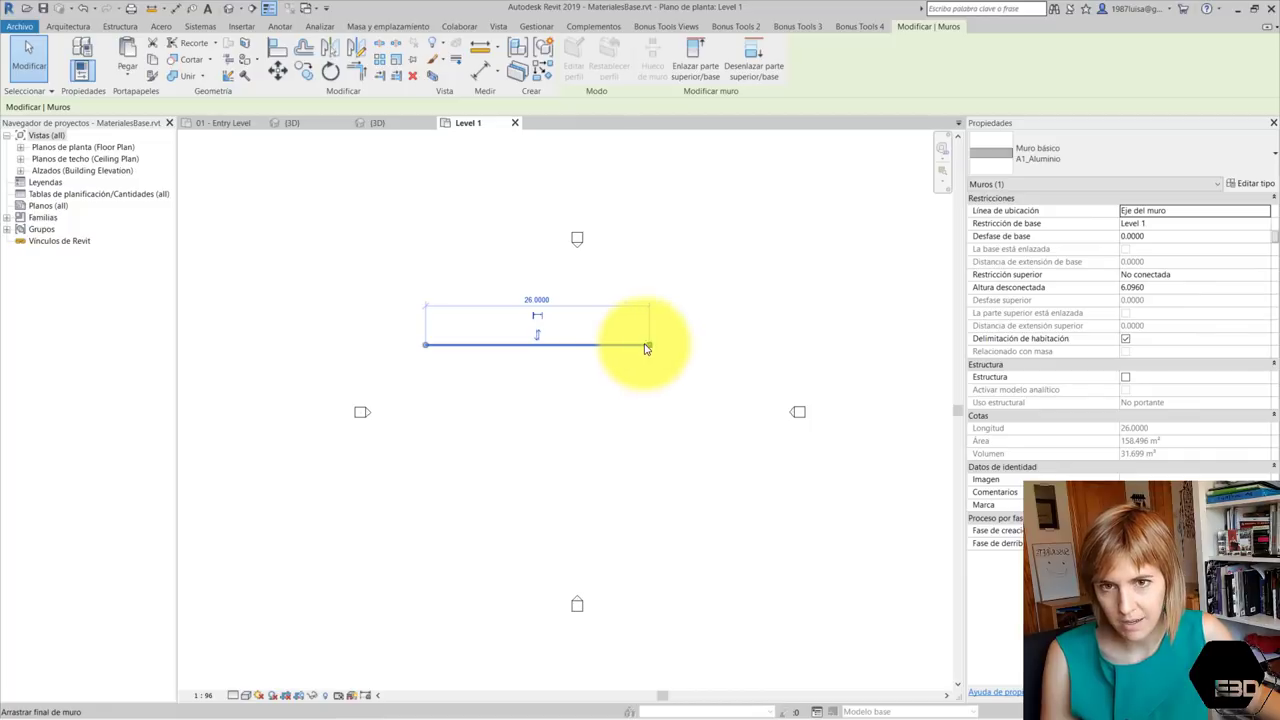
{"action": "left_click_drag", "start_coordinate": [646, 348], "coordinate": [487, 346]}
{"action": "scroll", "coordinate": [490, 362], "scroll_direction": "up", "scroll_amount": 2}
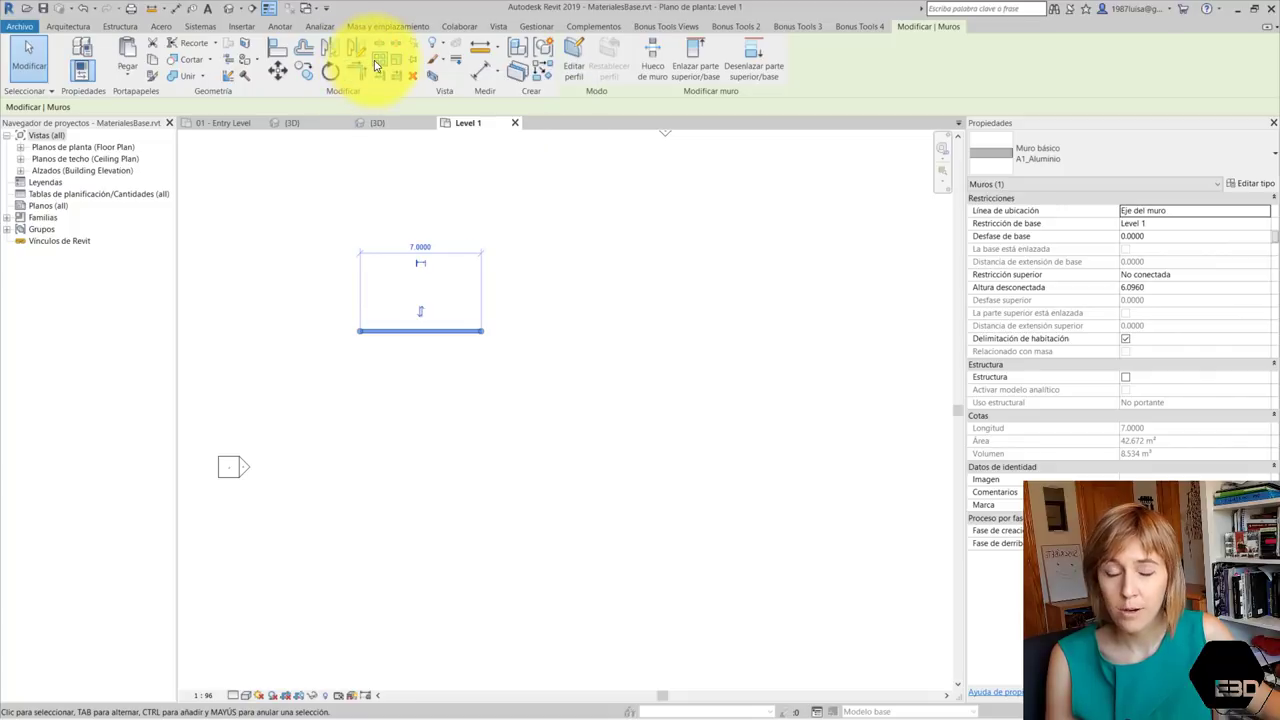
{"action": "left_click", "coordinate": [312, 436]}
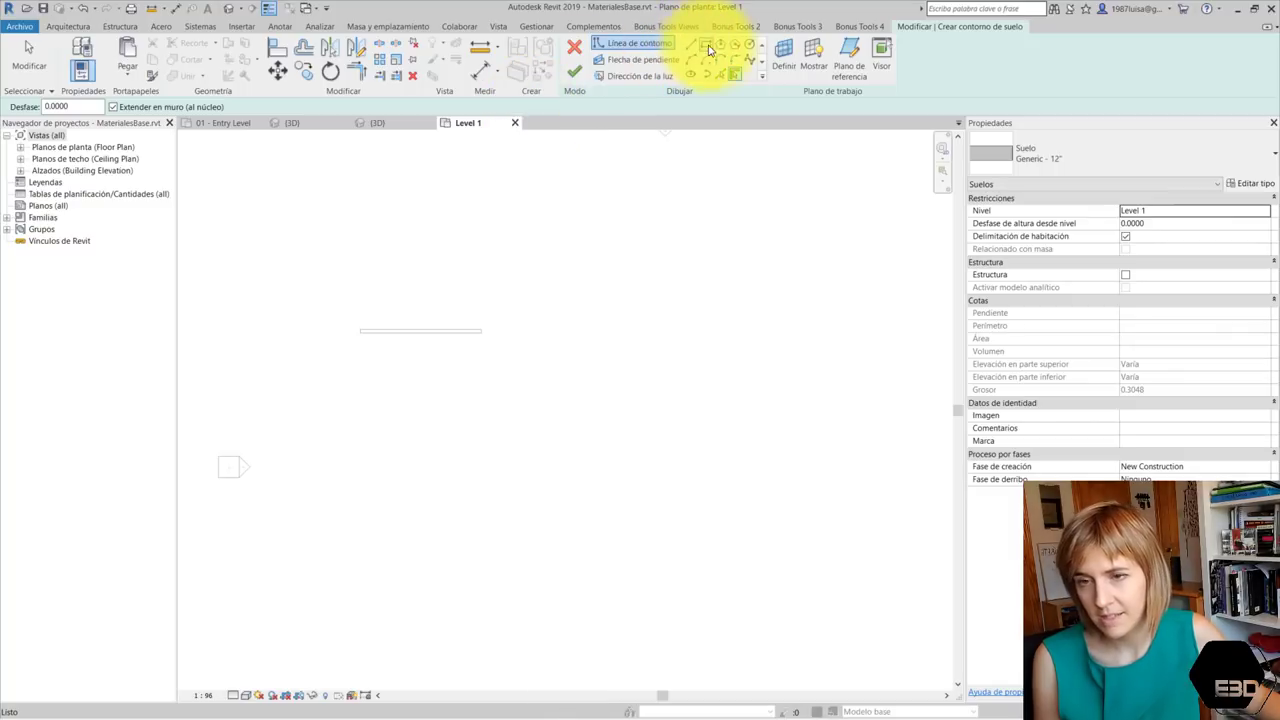
Sketch a rectangular floor below the wall and finish edit mode
{"action": "left_click", "coordinate": [703, 47]}
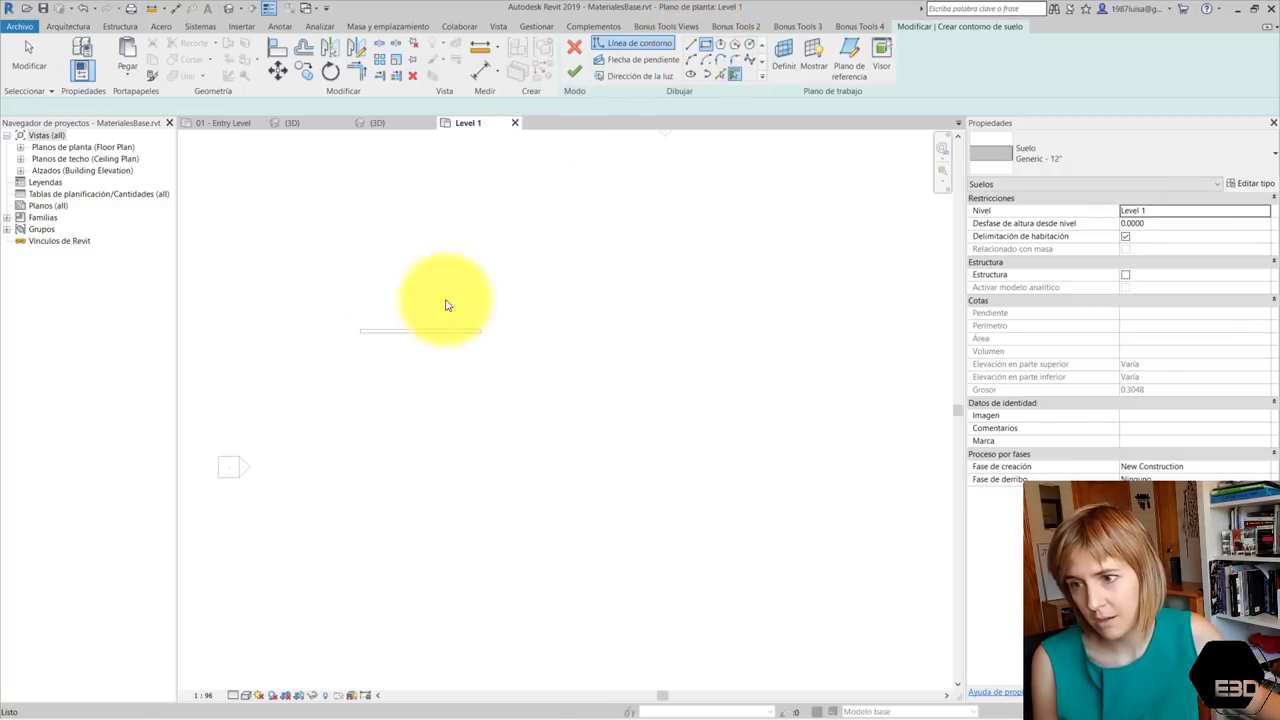
{"action": "left_click", "coordinate": [358, 333]}
{"action": "left_click", "coordinate": [481, 448]}
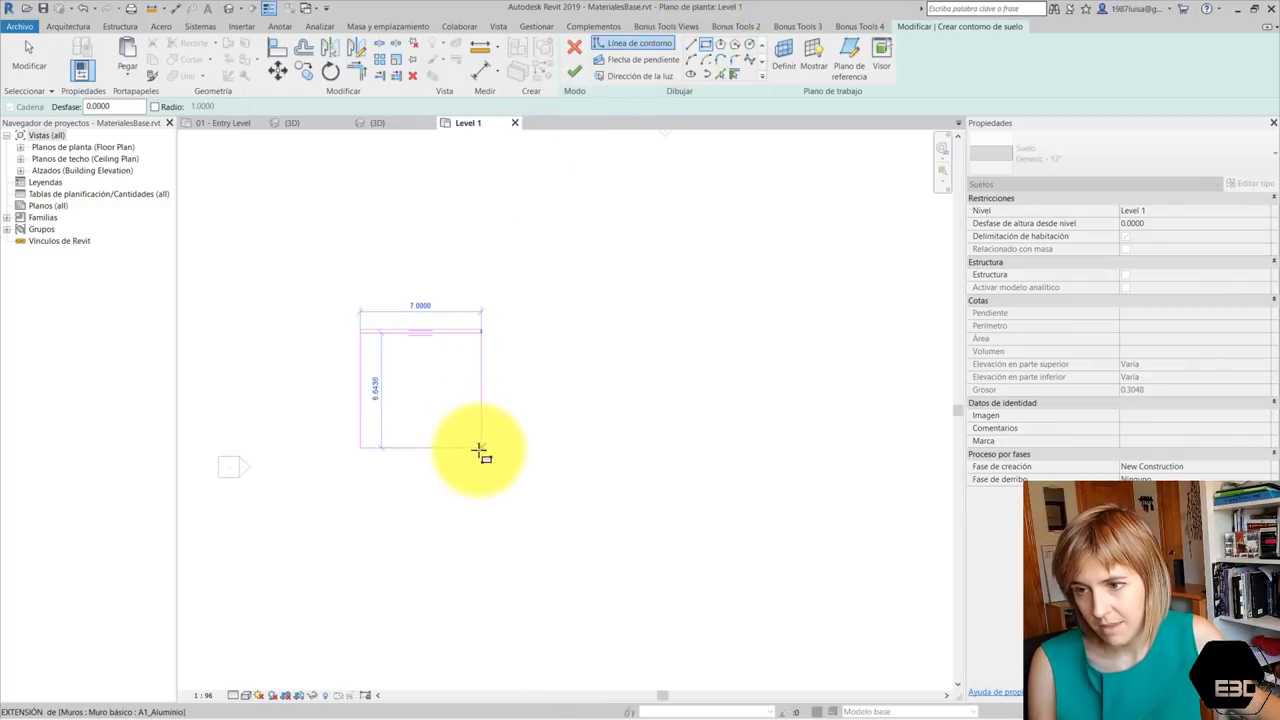
{"action": "key", "text": "Escape"}
{"action": "key", "text": "Escape"}
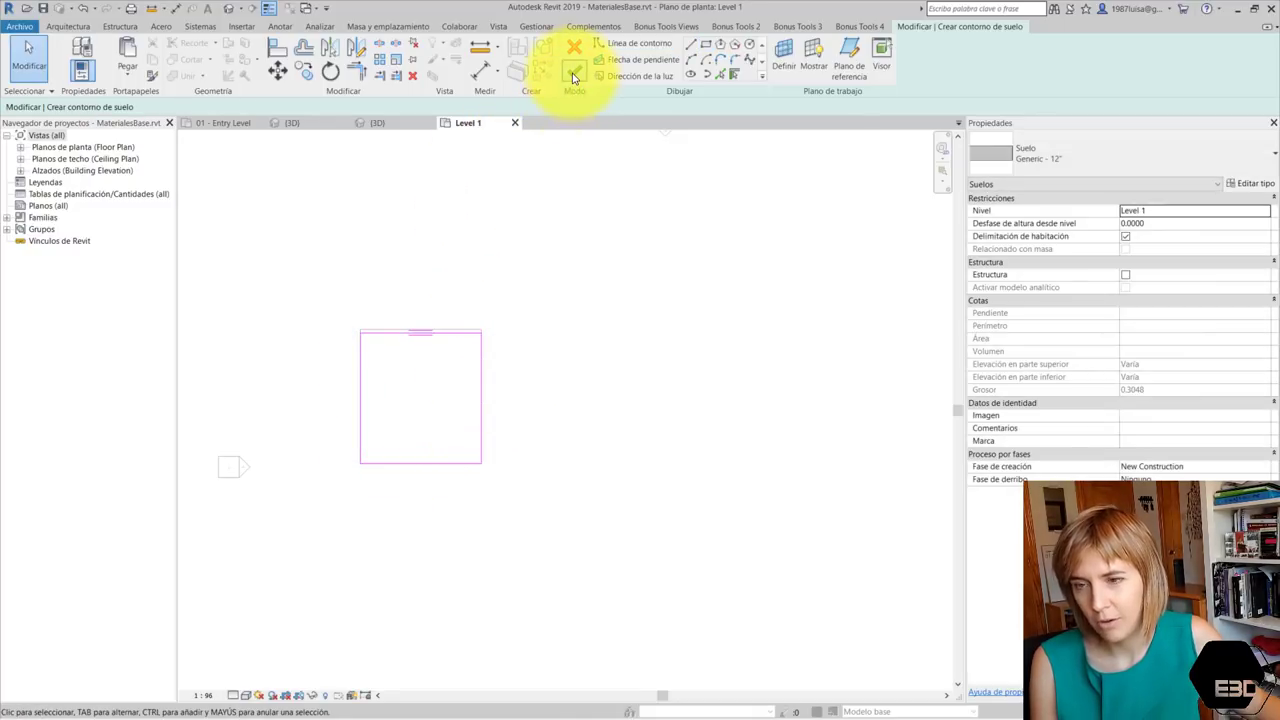
{"action": "left_click", "coordinate": [575, 78]}
Check the wall on the floor's edge, then select the new floor's type properties
{"action": "left_click", "coordinate": [503, 346]}
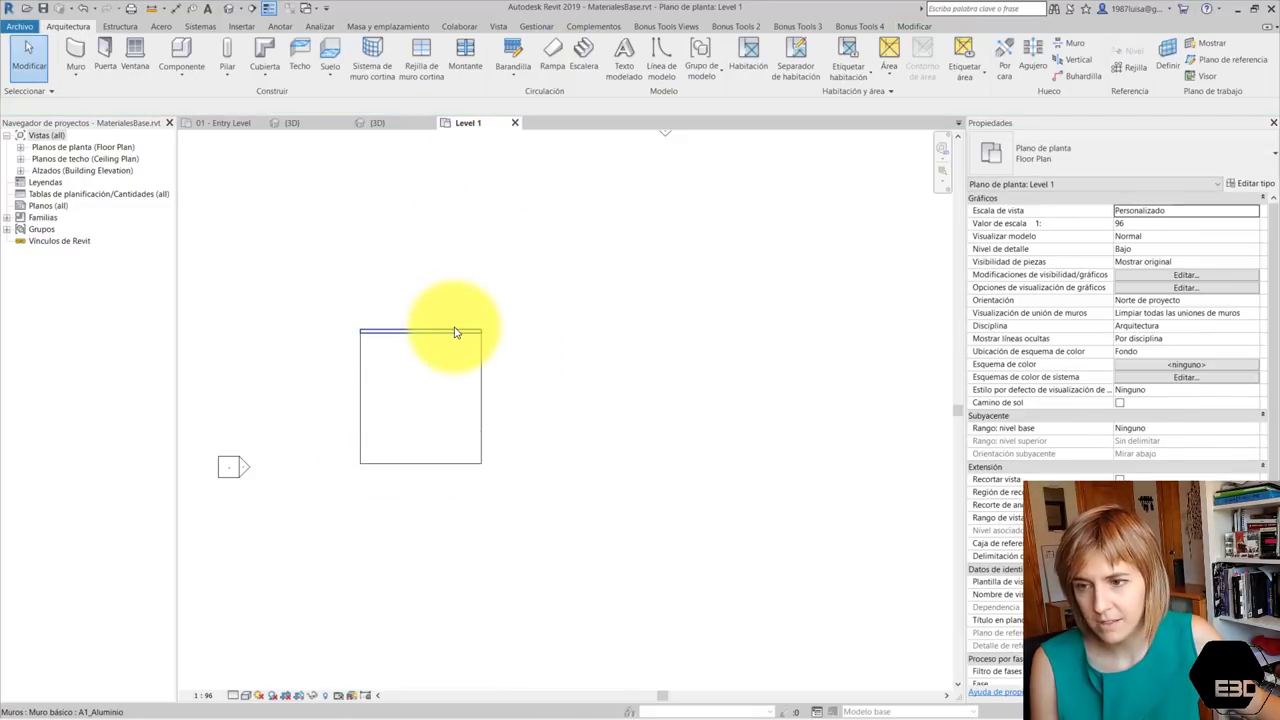
{"action": "left_click", "coordinate": [455, 333]}
{"action": "left_click", "coordinate": [500, 408]}
{"action": "left_click", "coordinate": [482, 405]}
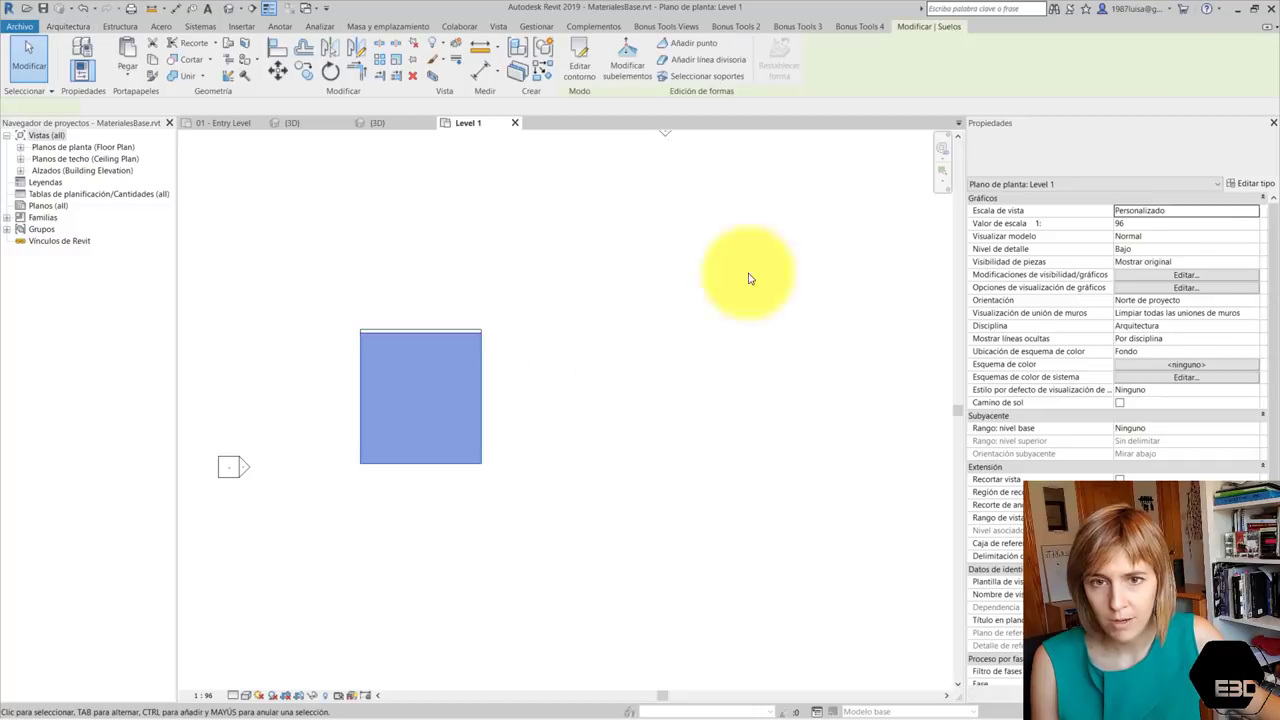
{"action": "left_click", "coordinate": [1258, 186]}
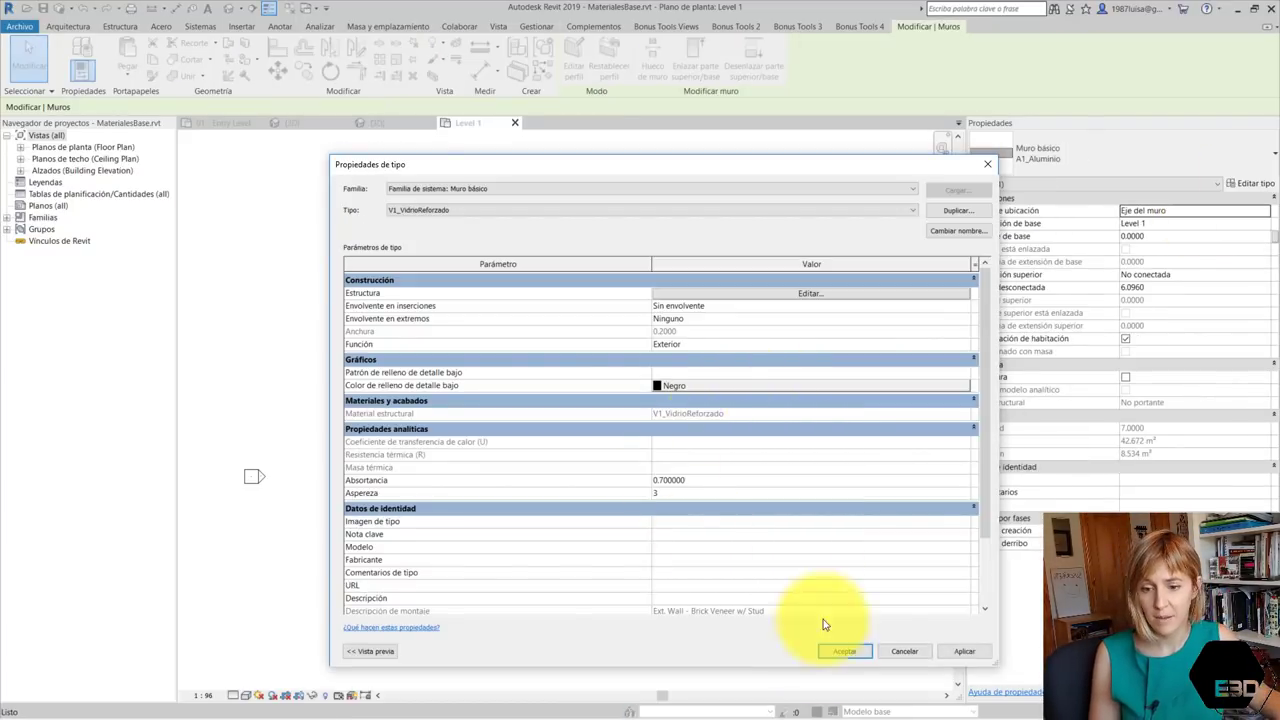
Confirm V1_VidrioReforzado on the fourth box's wall and floor, then recentre the plan
{"action": "left_click", "coordinate": [868, 656]}
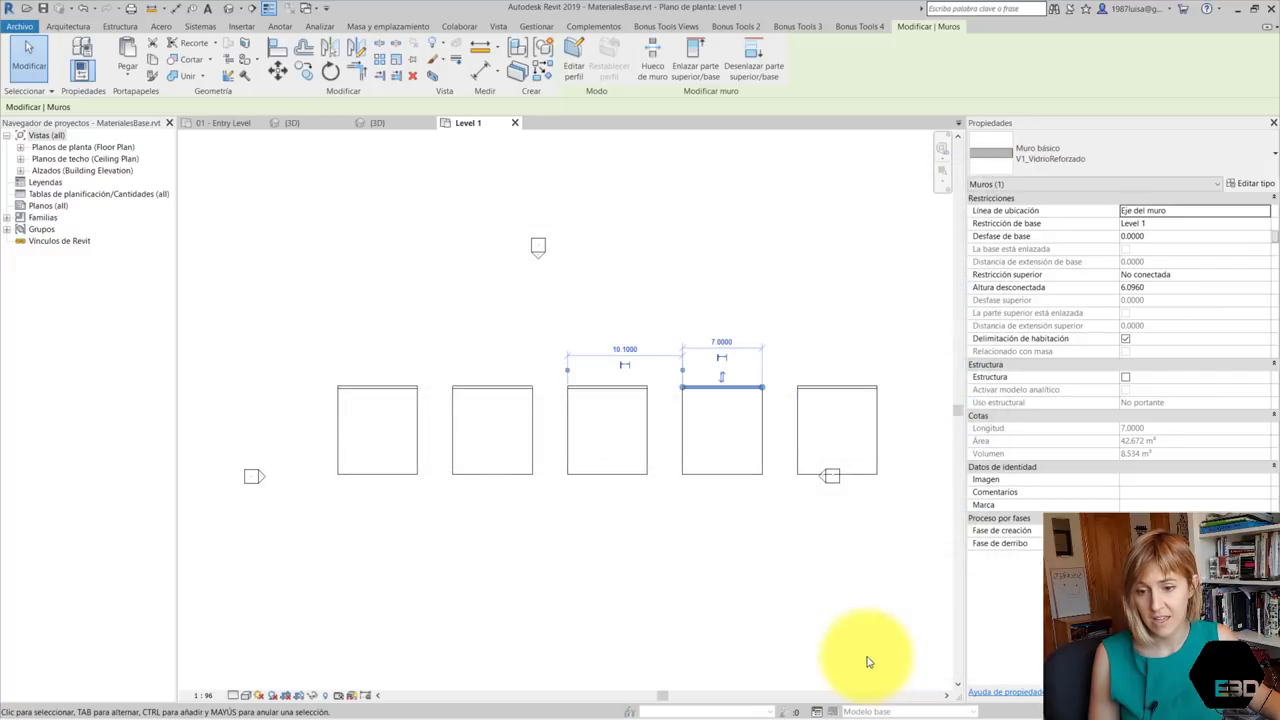
{"action": "left_click", "coordinate": [731, 566]}
{"action": "left_click", "coordinate": [720, 476]}
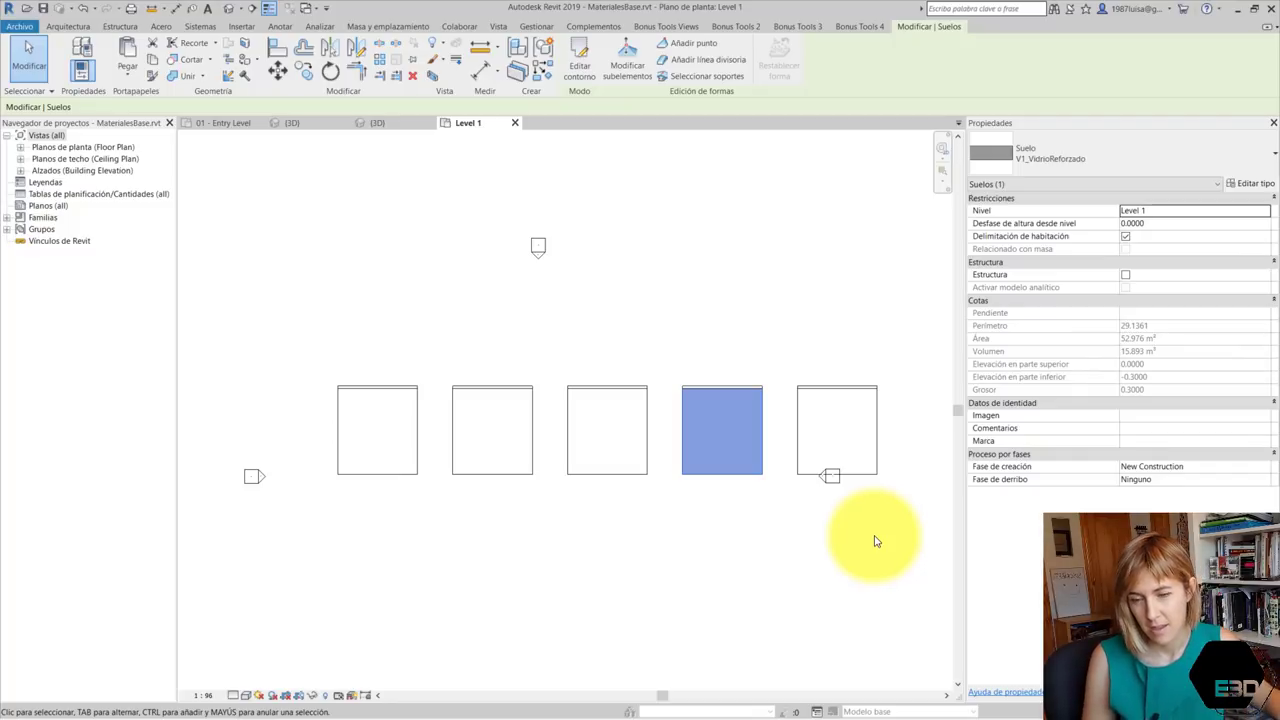
{"action": "left_click", "coordinate": [737, 580]}
{"action": "middle_click_drag", "start_coordinate": [729, 438], "coordinate": [670, 403]}
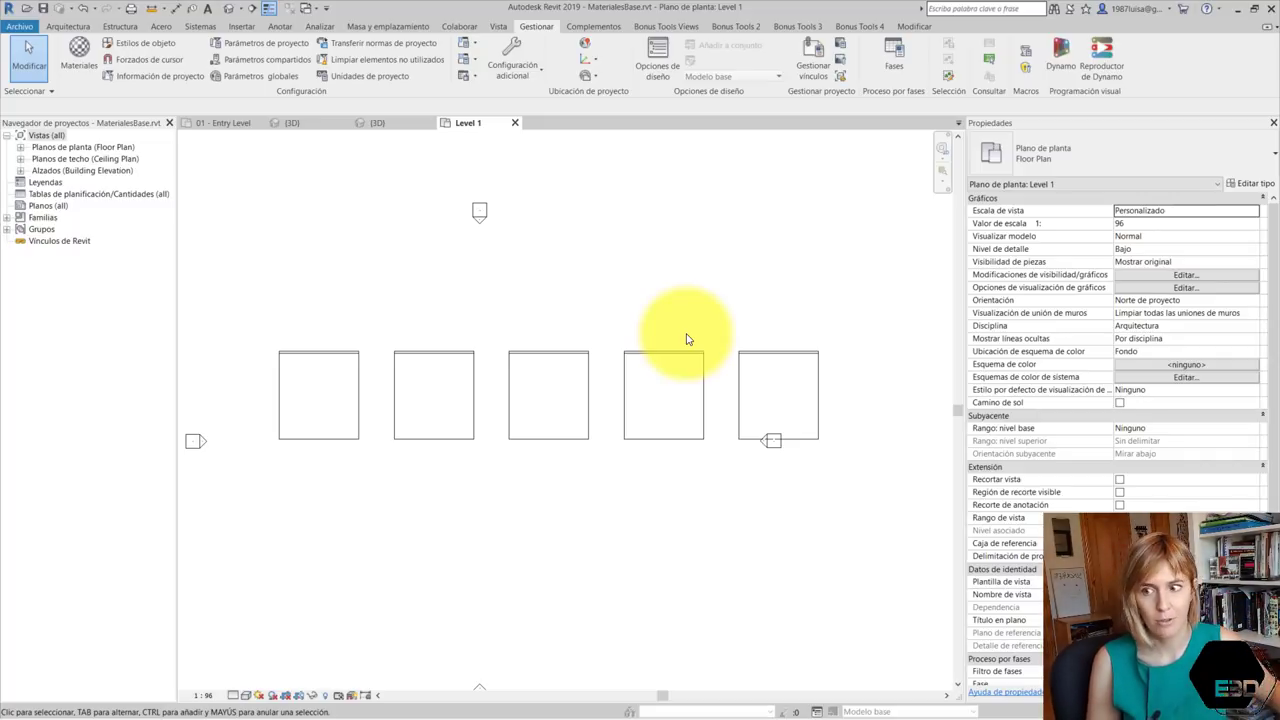
Switch Level 1 to the Colores coherentes visual style and open the Materials browser
{"action": "scroll", "coordinate": [185, 340], "scroll_direction": "up", "scroll_amount": 1}
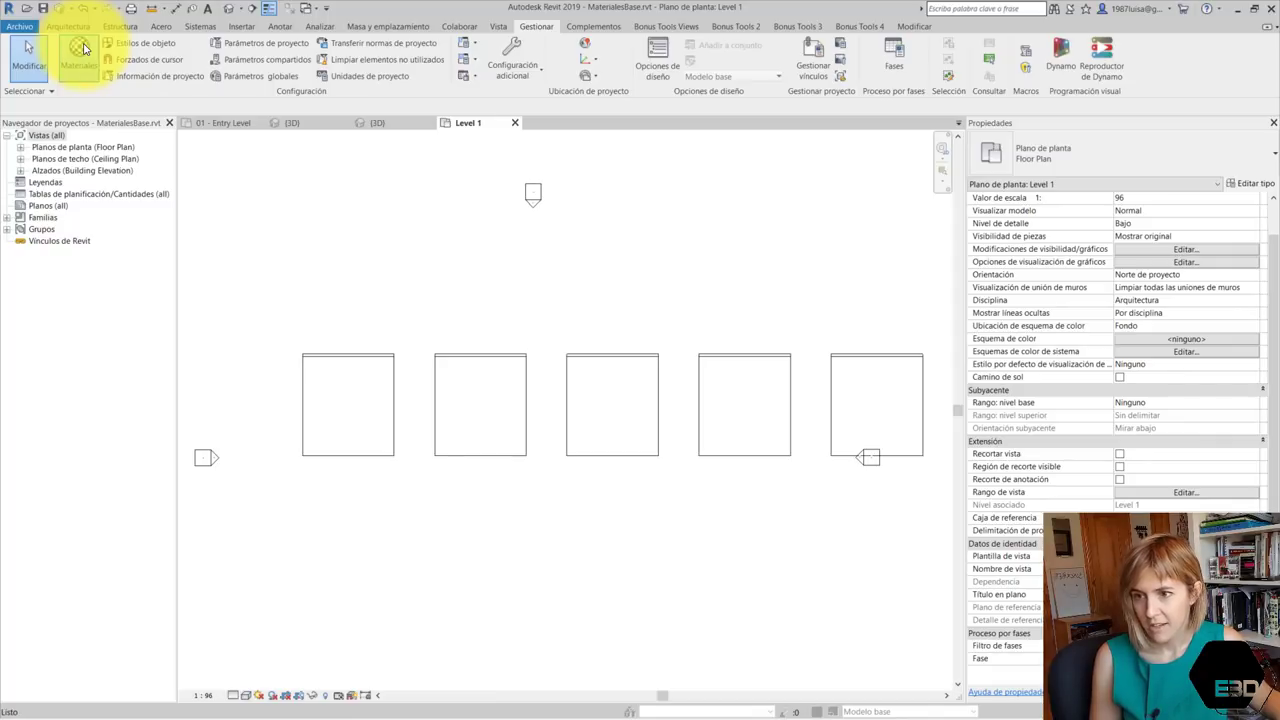
{"action": "left_click", "coordinate": [80, 48]}
{"action": "left_click", "coordinate": [945, 162]}
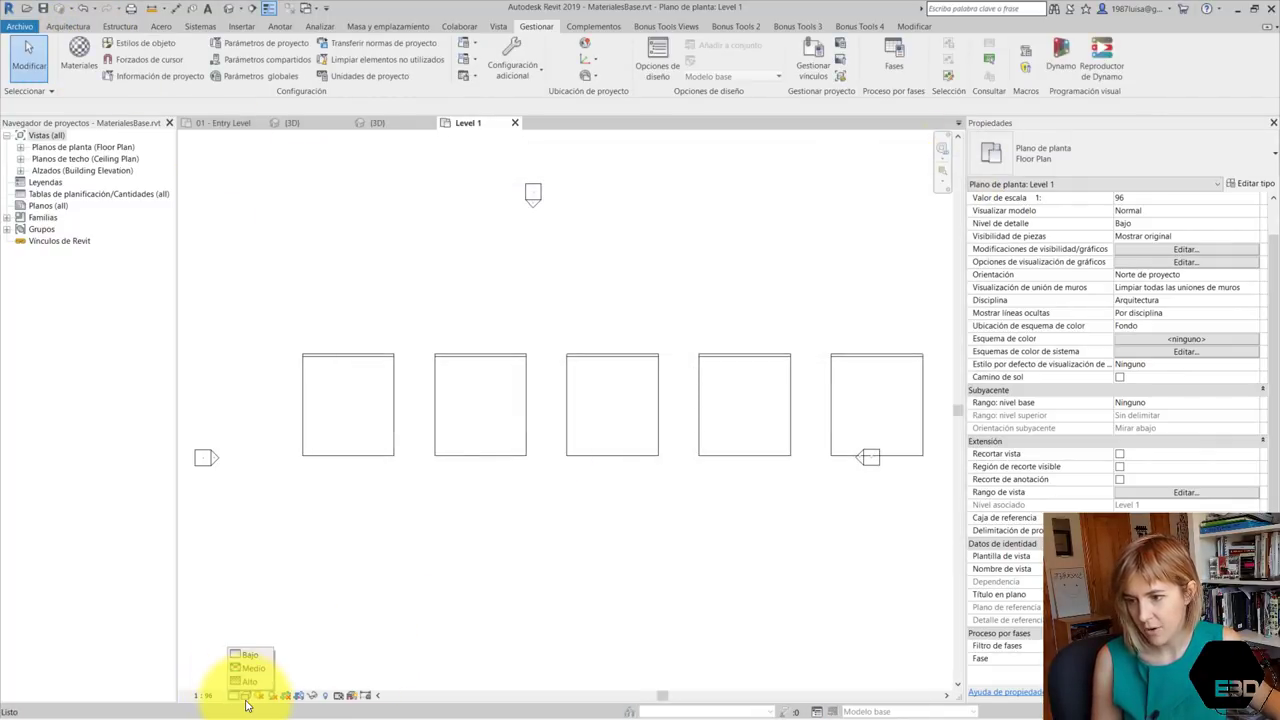
{"action": "left_click", "coordinate": [246, 695]}
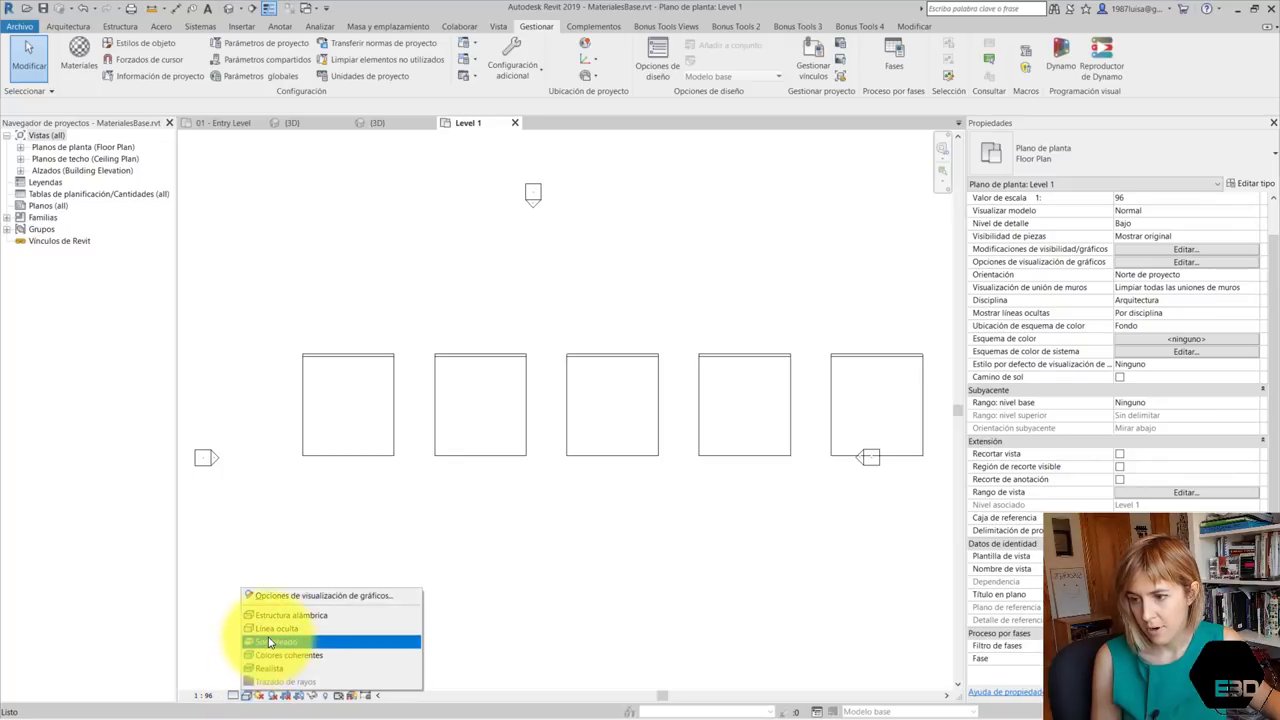
{"action": "left_click", "coordinate": [265, 655]}
{"action": "scroll", "coordinate": [615, 375], "scroll_direction": "up", "scroll_amount": 1}
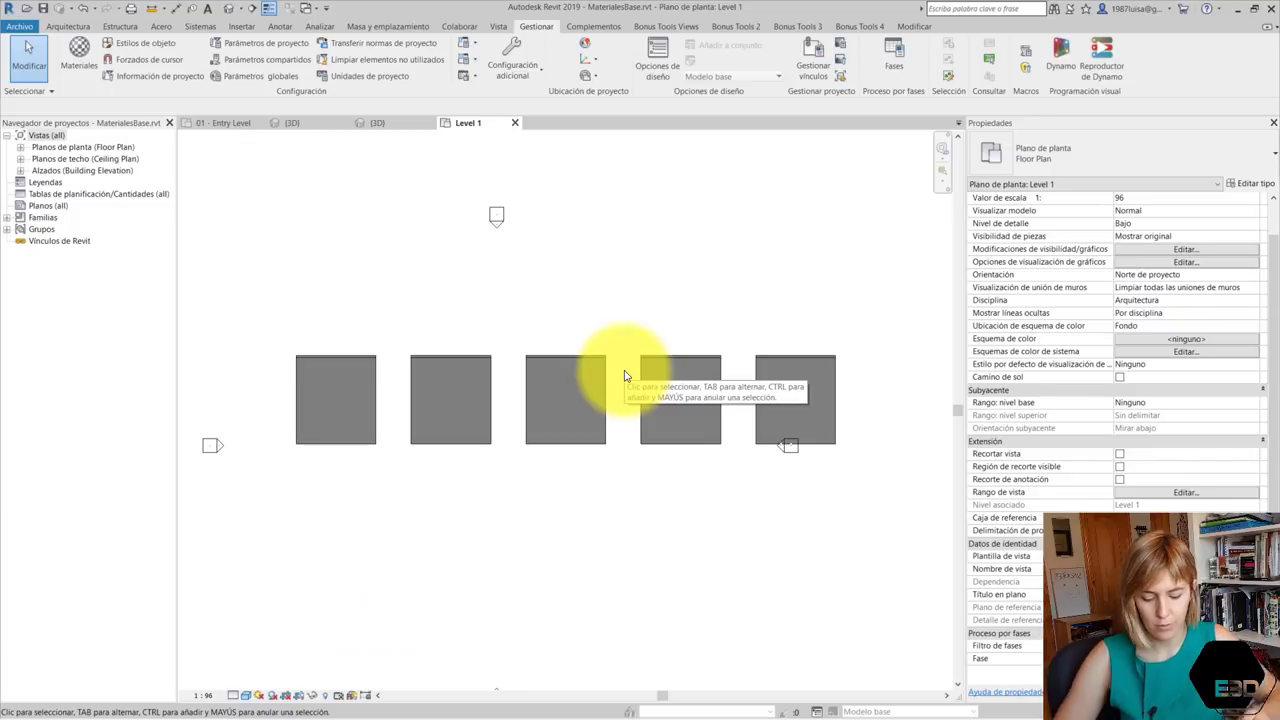
{"action": "left_click", "coordinate": [90, 67]}
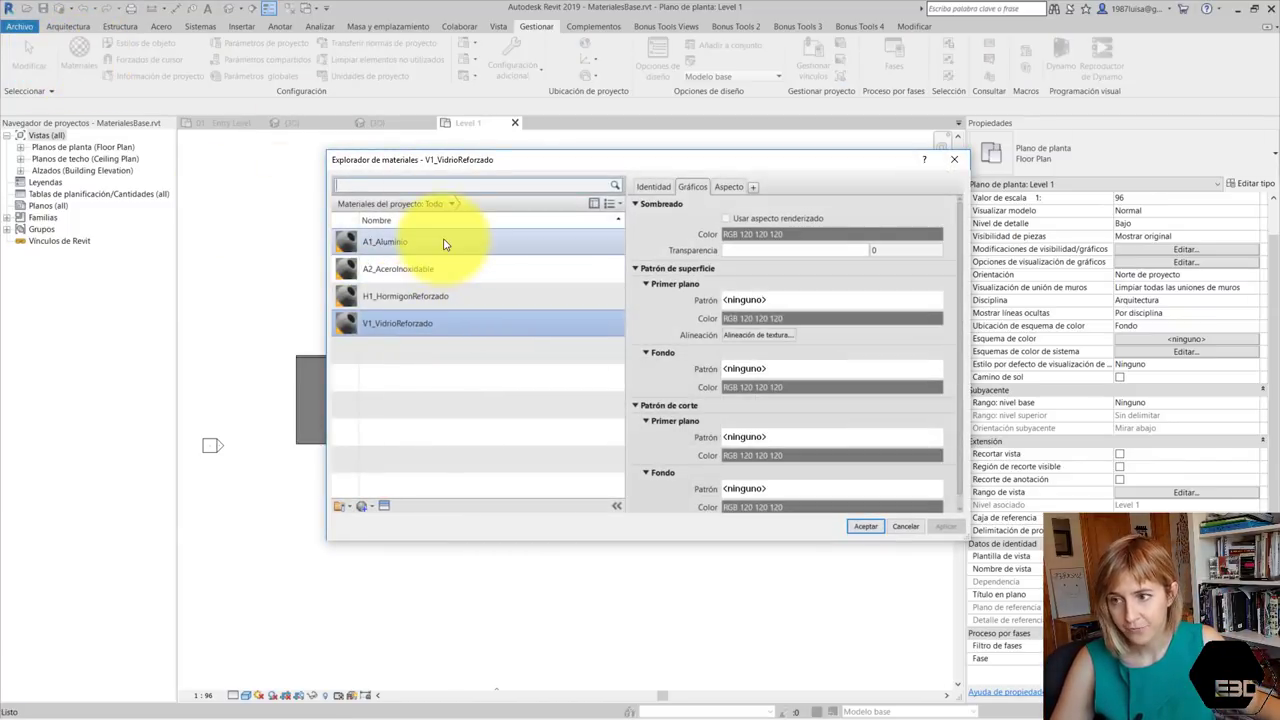
Set A1_Aluminio's surface foreground to <Relleno uniforme> in RGB 202 202 202 and accept
{"action": "left_click", "coordinate": [450, 243]}
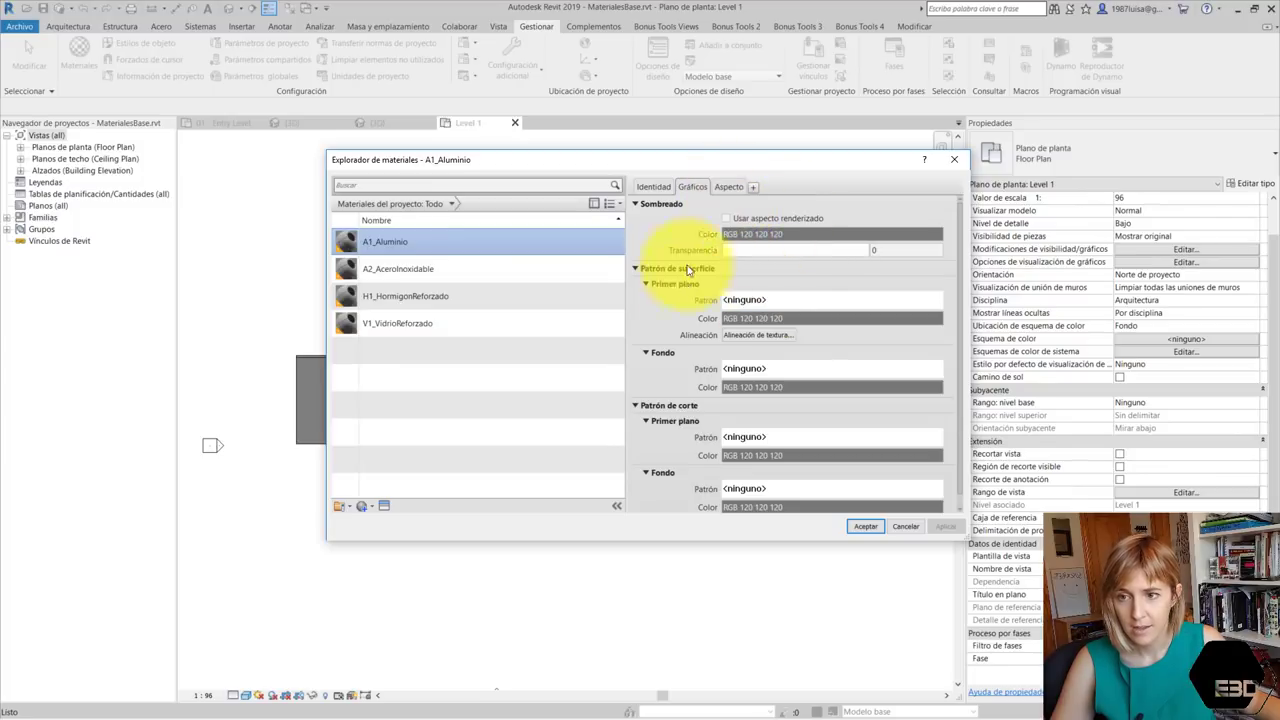
{"action": "left_click", "coordinate": [730, 320]}
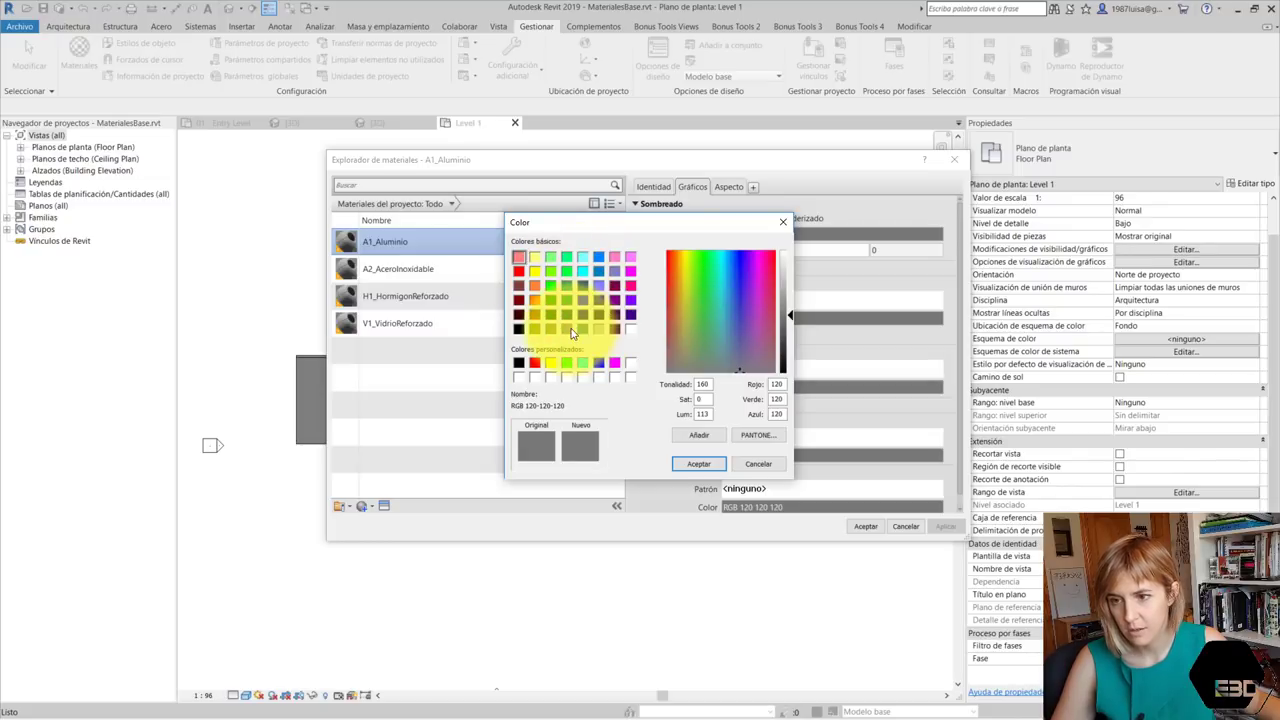
{"action": "left_click_drag", "start_coordinate": [790, 312], "coordinate": [790, 274]}
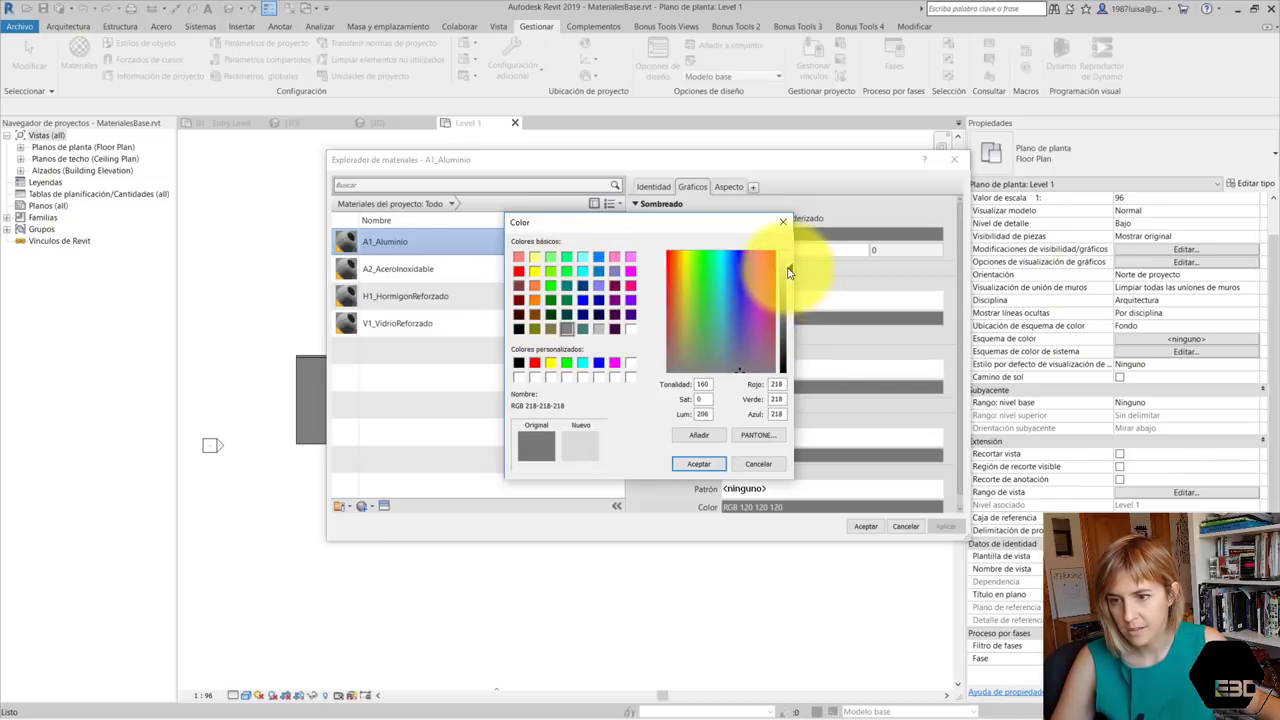
{"action": "left_click", "coordinate": [697, 466]}
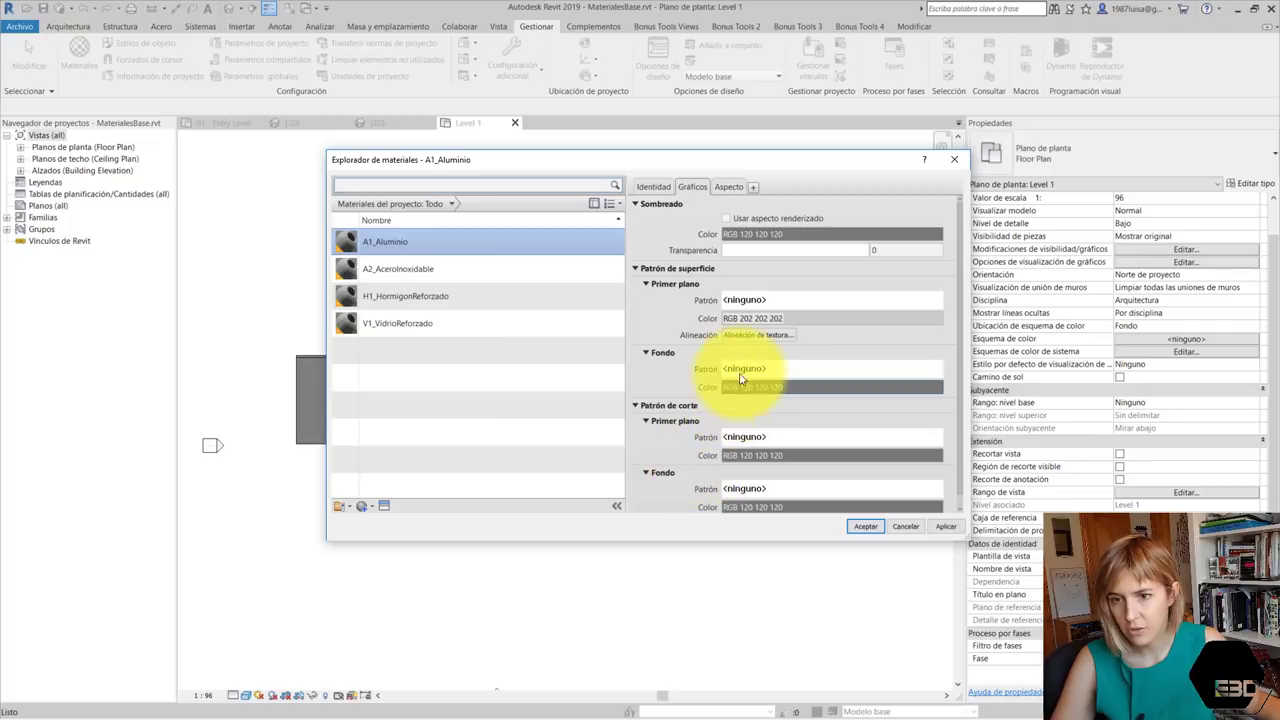
{"action": "left_click", "coordinate": [742, 303]}
{"action": "left_click", "coordinate": [715, 322]}
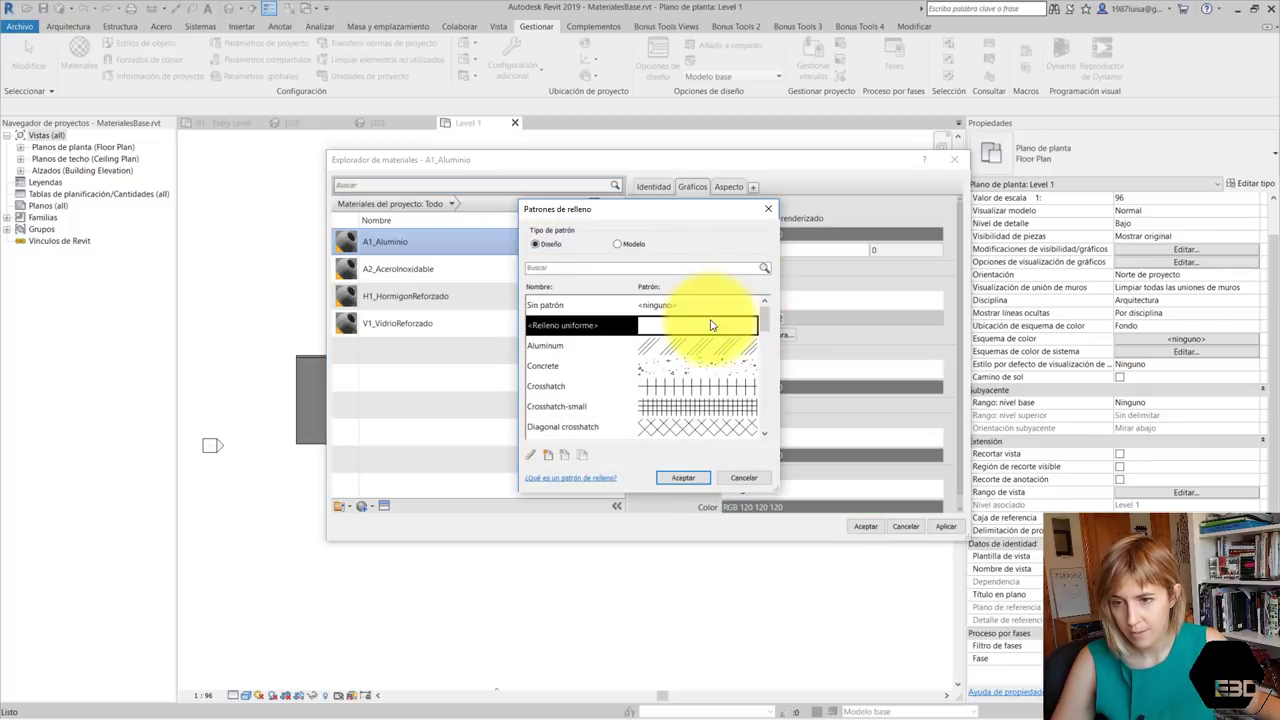
{"action": "left_click", "coordinate": [684, 478]}
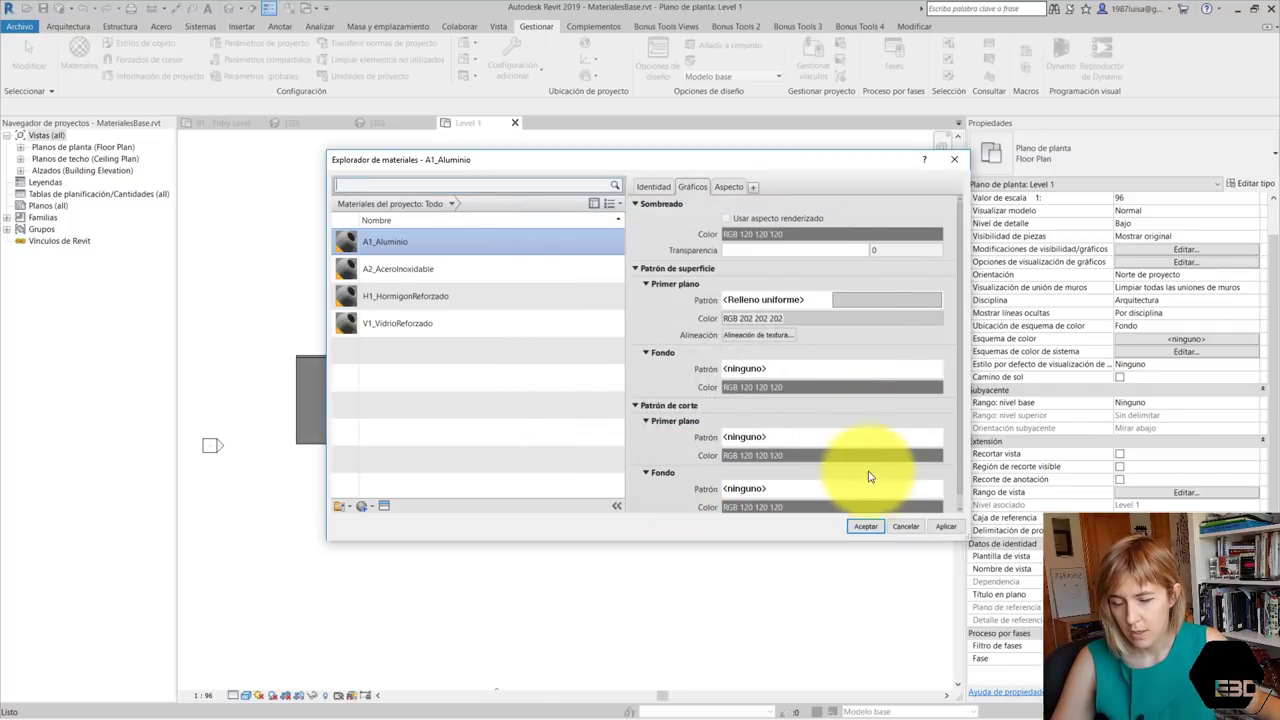
{"action": "left_click", "coordinate": [865, 526]}
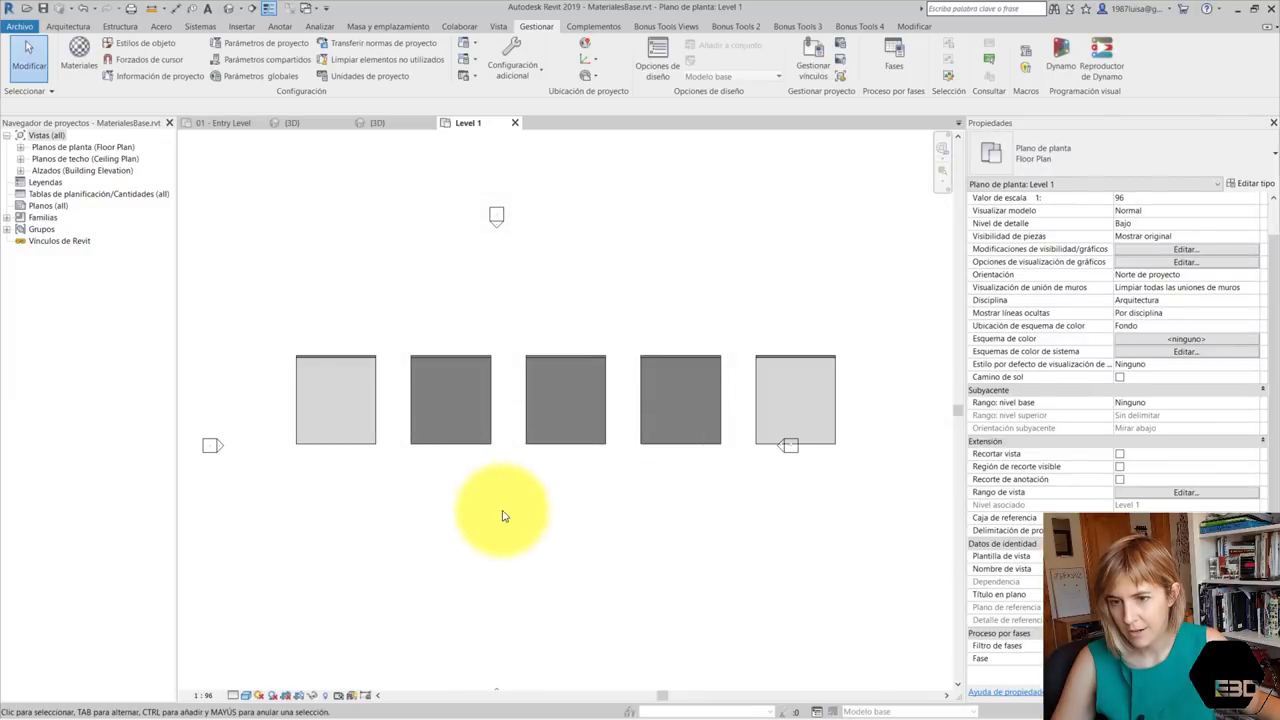
{"action": "scroll", "coordinate": [359, 419], "scroll_direction": "down", "scroll_amount": 1}
{"action": "scroll", "coordinate": [300, 390], "scroll_direction": "up", "scroll_amount": 2}
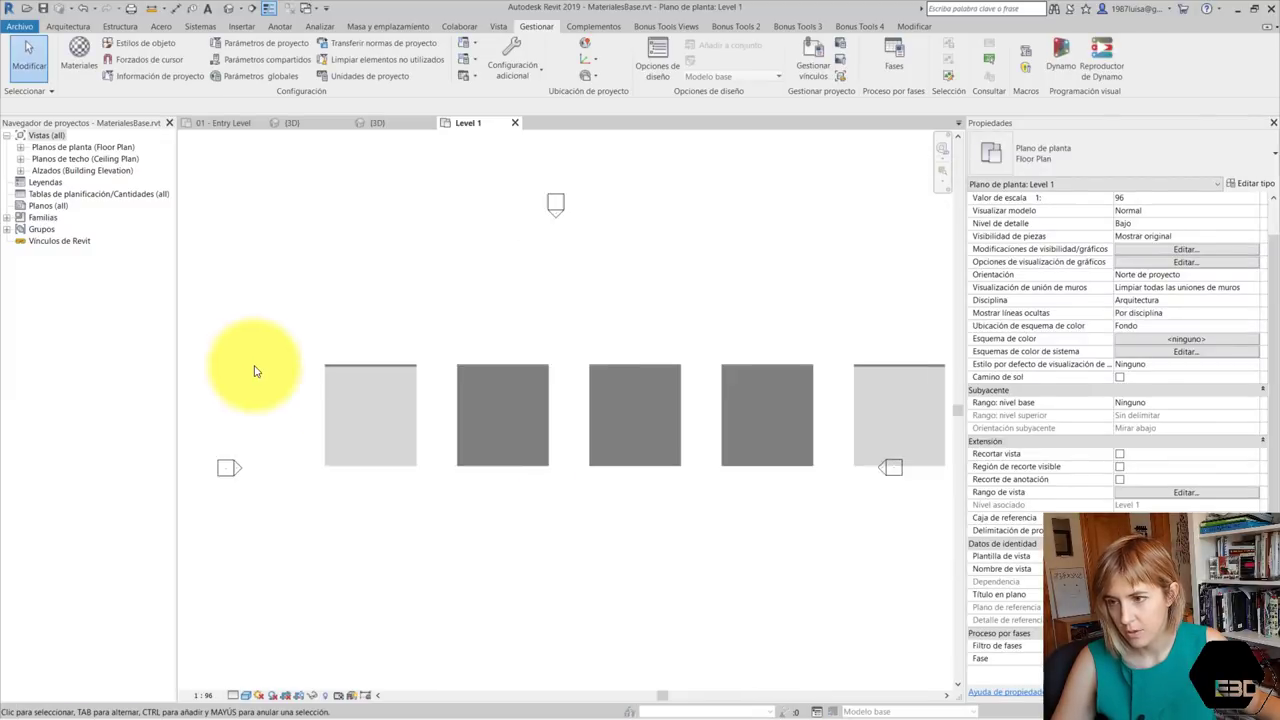
Select the first block's floor and top wall, then clear the selection
{"action": "left_click", "coordinate": [340, 382]}
{"action": "left_click", "coordinate": [356, 372]}
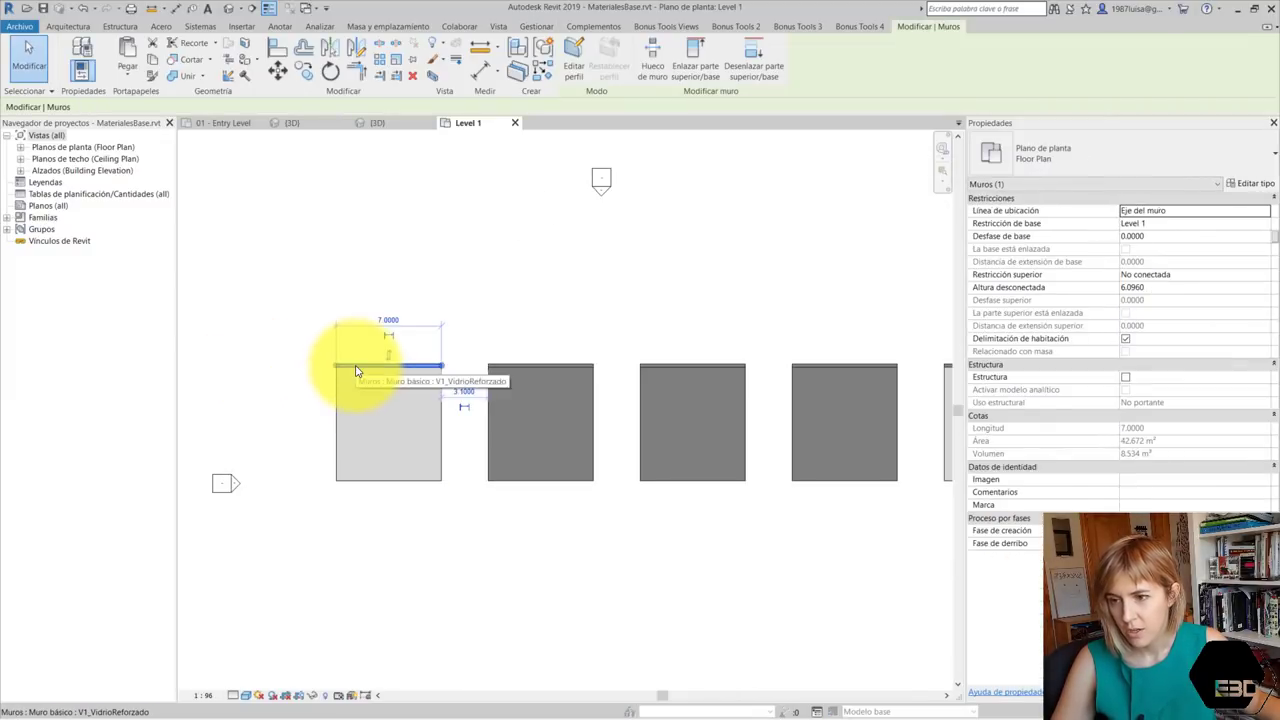
{"action": "left_click", "coordinate": [233, 411]}
{"action": "scroll", "coordinate": [233, 411], "scroll_direction": "up", "scroll_amount": 1}
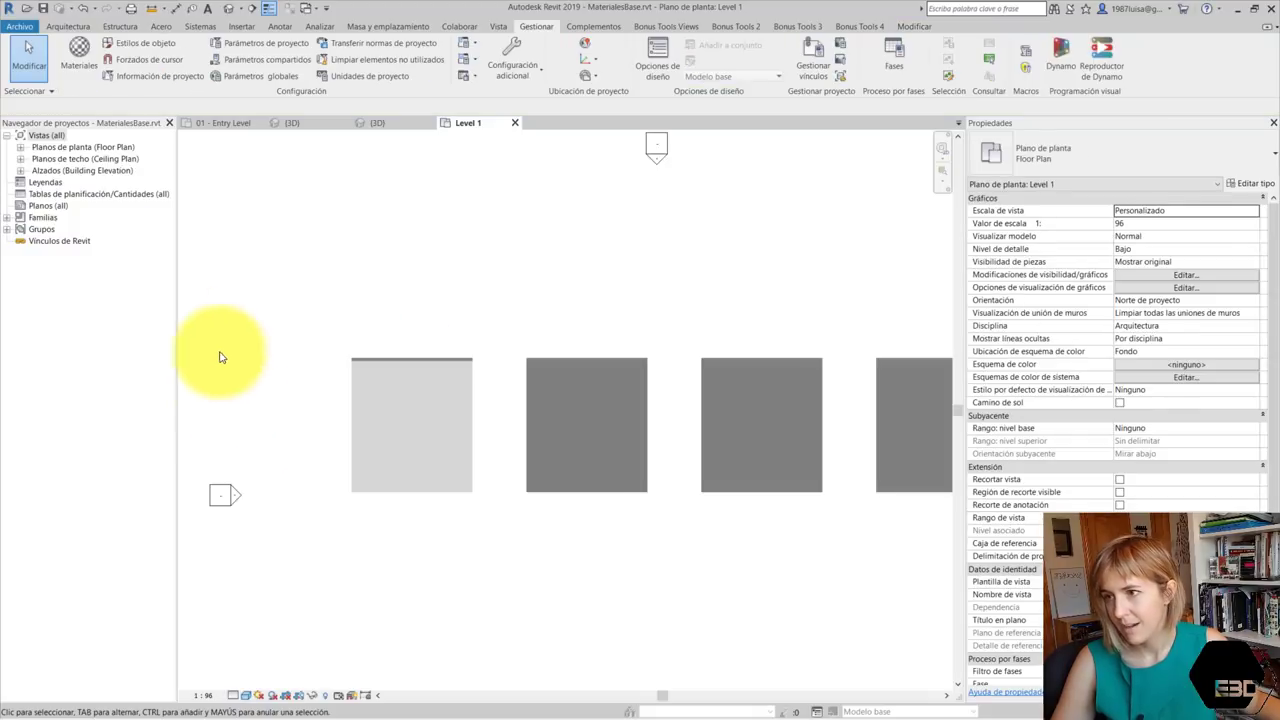
Set A1_Aluminio's cut pattern to the Aluminum hatch in near-black RGB 2 2 2
{"action": "left_click", "coordinate": [78, 64]}
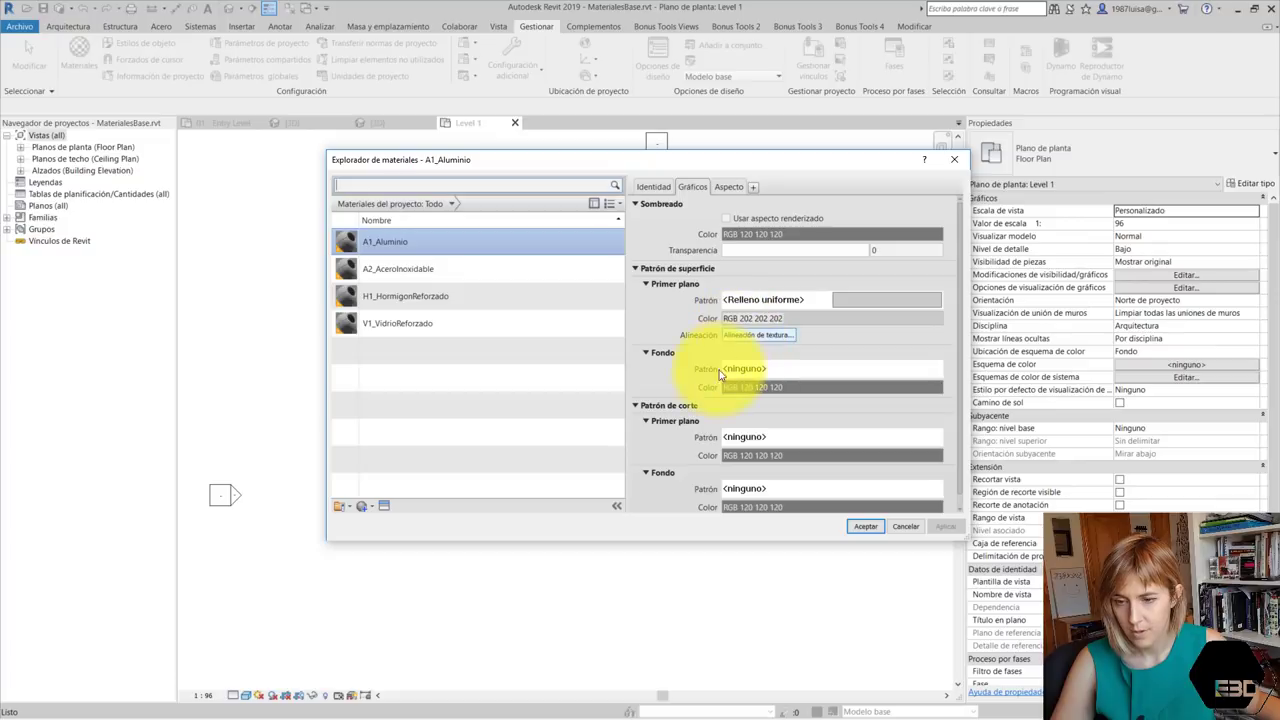
{"action": "scroll", "coordinate": [737, 411], "scroll_direction": "down", "scroll_amount": 1}
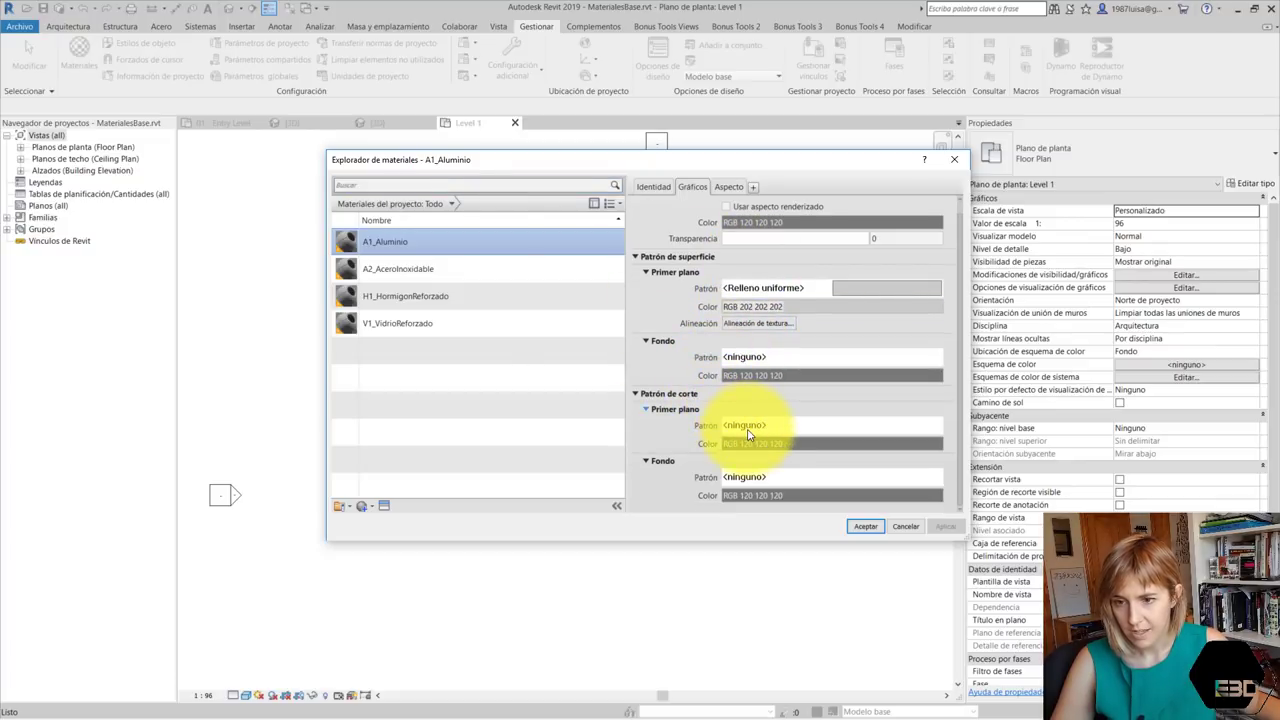
{"action": "left_click", "coordinate": [747, 429]}
{"action": "left_click", "coordinate": [580, 345]}
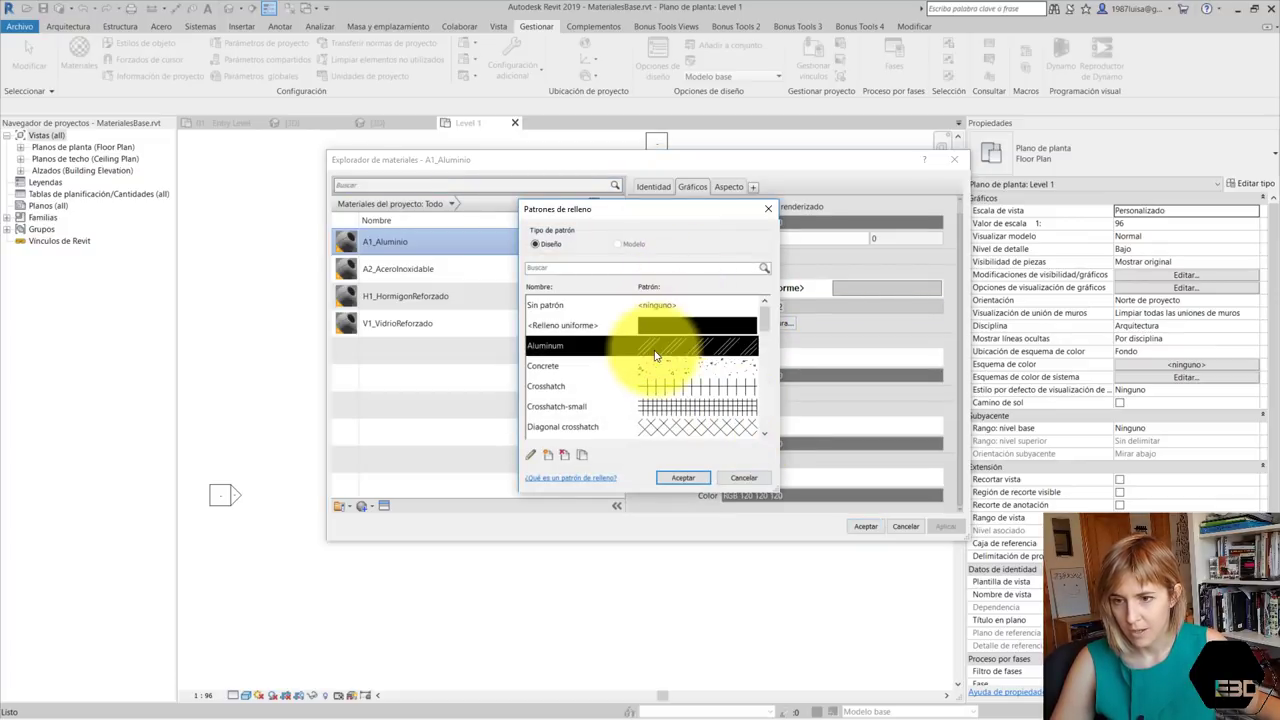
{"action": "left_click", "coordinate": [683, 479]}
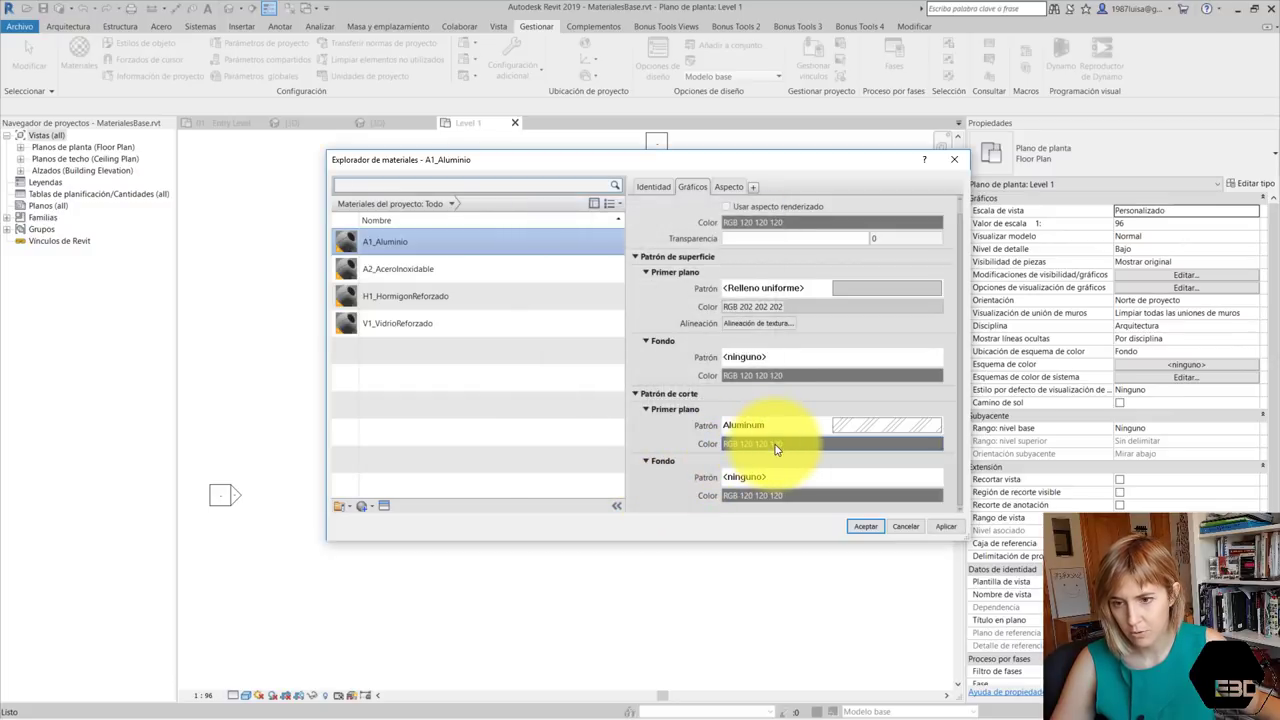
{"action": "left_click", "coordinate": [772, 447]}
{"action": "left_click_drag", "start_coordinate": [786, 318], "coordinate": [741, 470]}
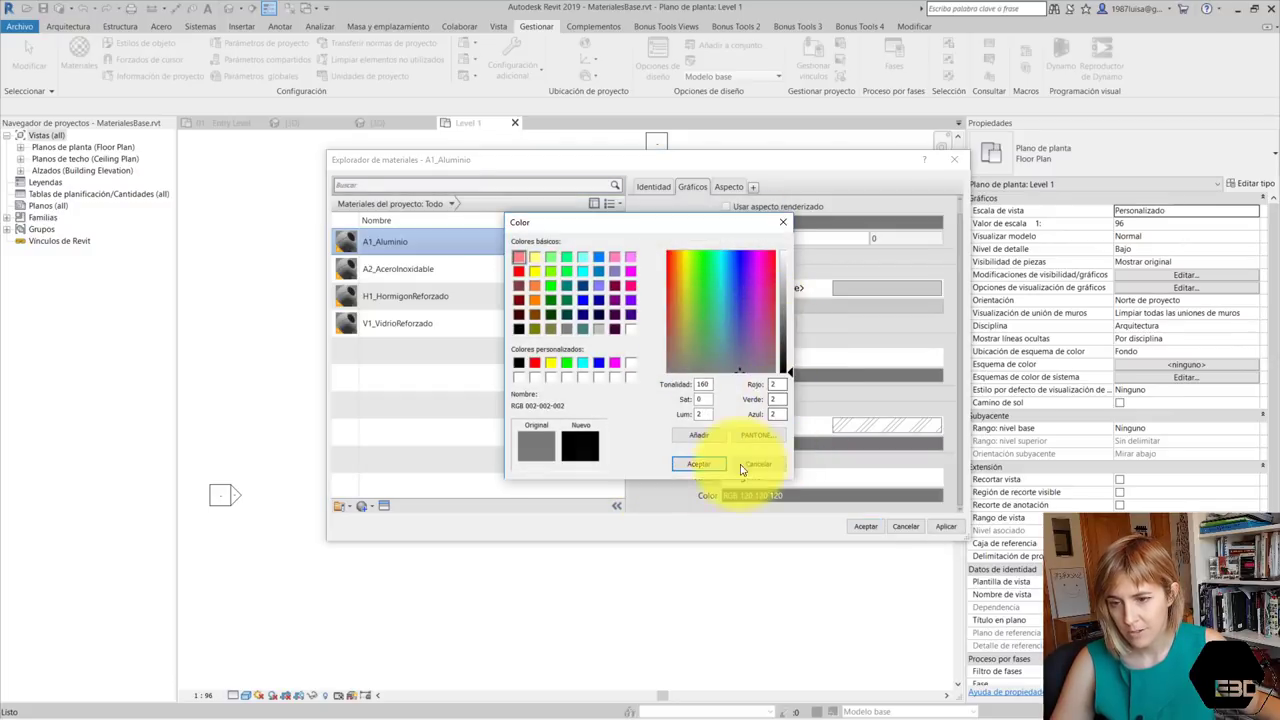
{"action": "left_click", "coordinate": [709, 467]}
Accept the material changes and select the top walls of the left, middle and right blocks
{"action": "left_click", "coordinate": [865, 526]}
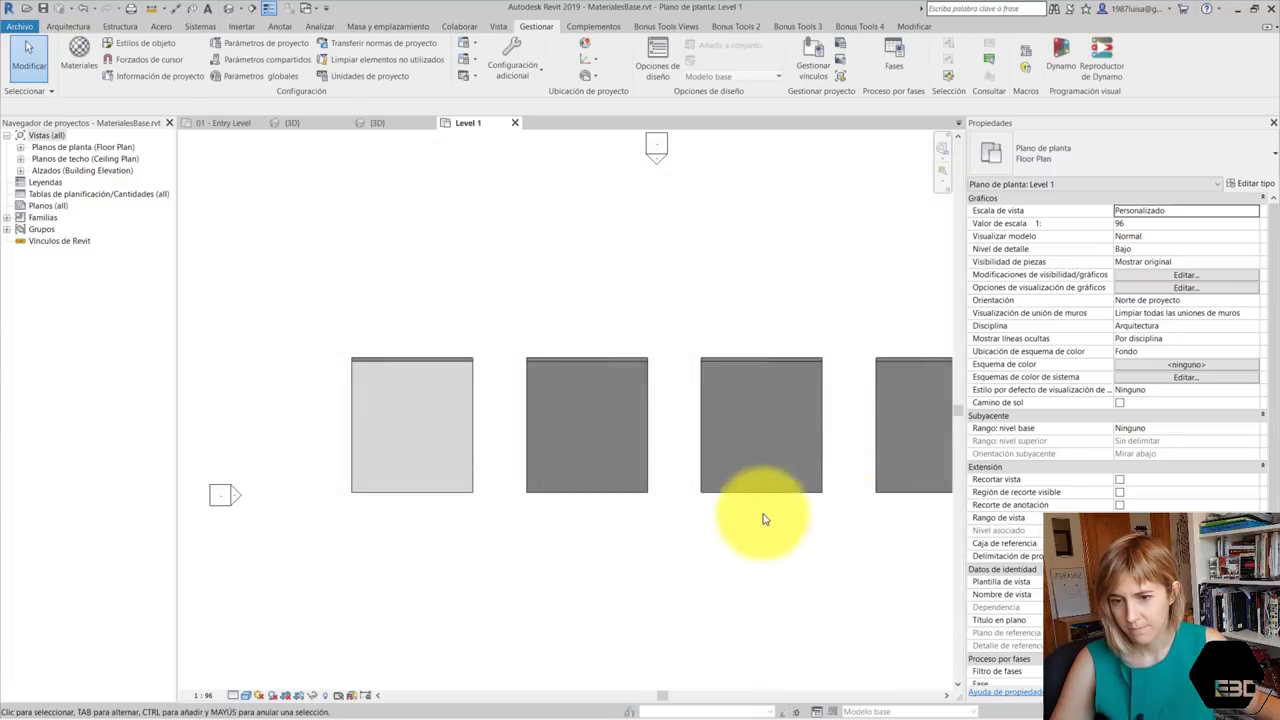
{"action": "scroll", "coordinate": [350, 450], "scroll_direction": "up", "scroll_amount": 2}
{"action": "scroll", "coordinate": [320, 340], "scroll_direction": "up", "scroll_amount": 3}
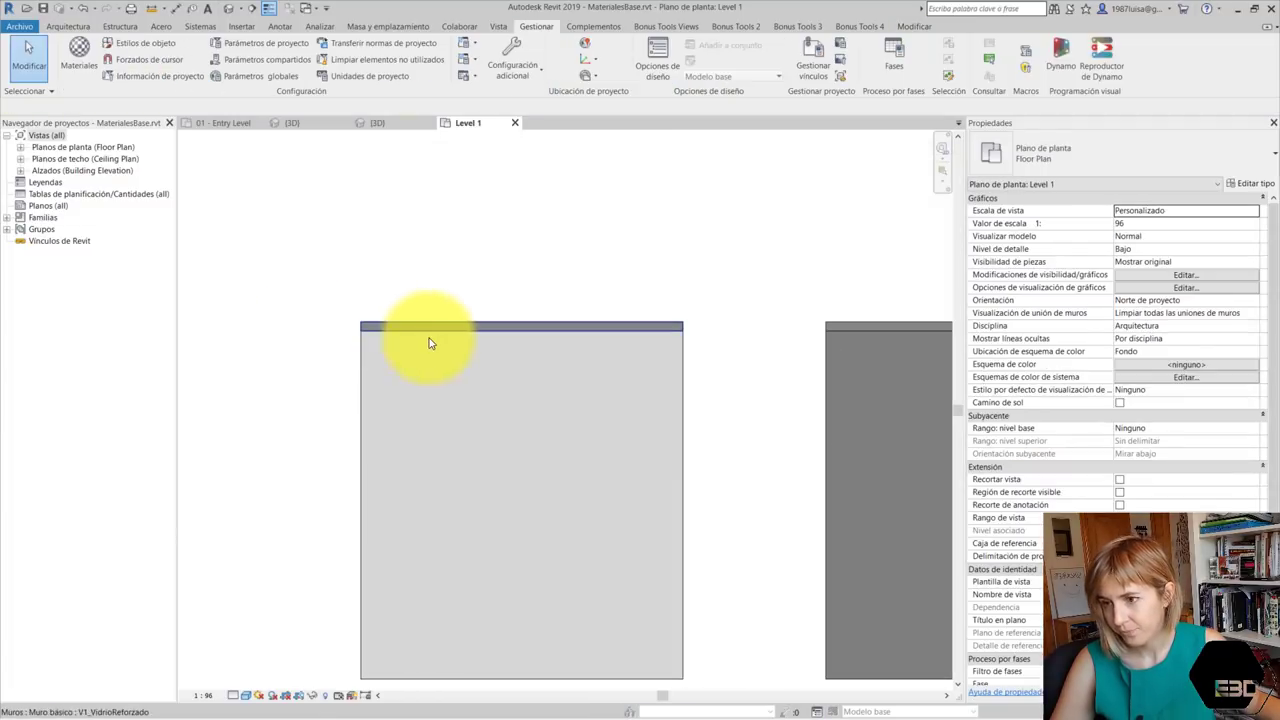
{"action": "left_click", "coordinate": [440, 327]}
{"action": "scroll", "coordinate": [420, 318], "scroll_direction": "down", "scroll_amount": 2}
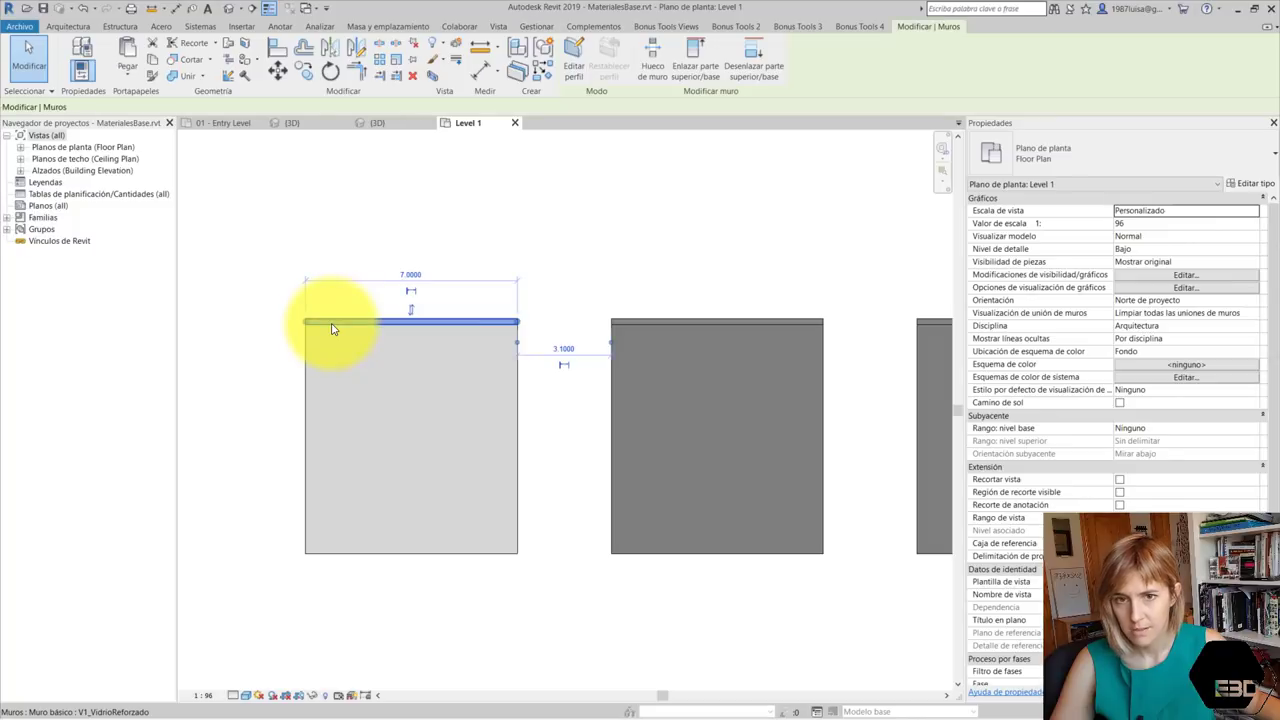
{"action": "left_click", "coordinate": [628, 320]}
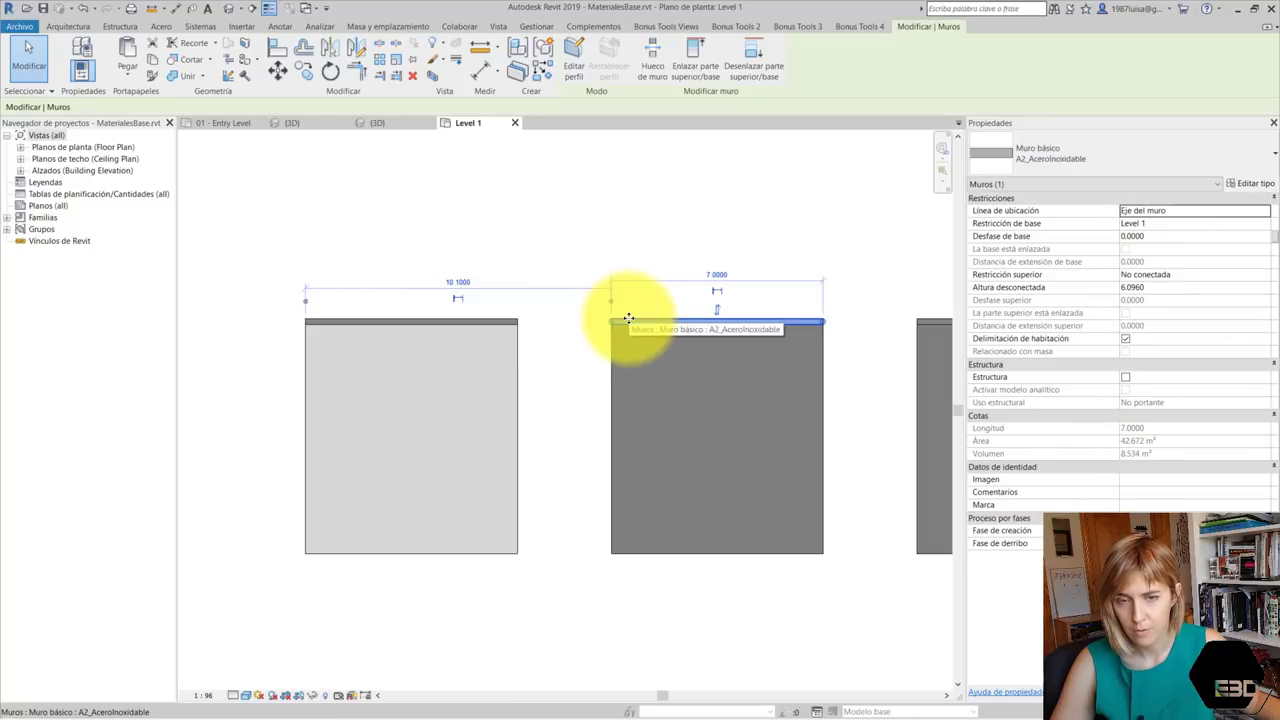
{"action": "scroll", "coordinate": [580, 250], "scroll_direction": "down", "scroll_amount": 1}
{"action": "left_click", "coordinate": [823, 310]}
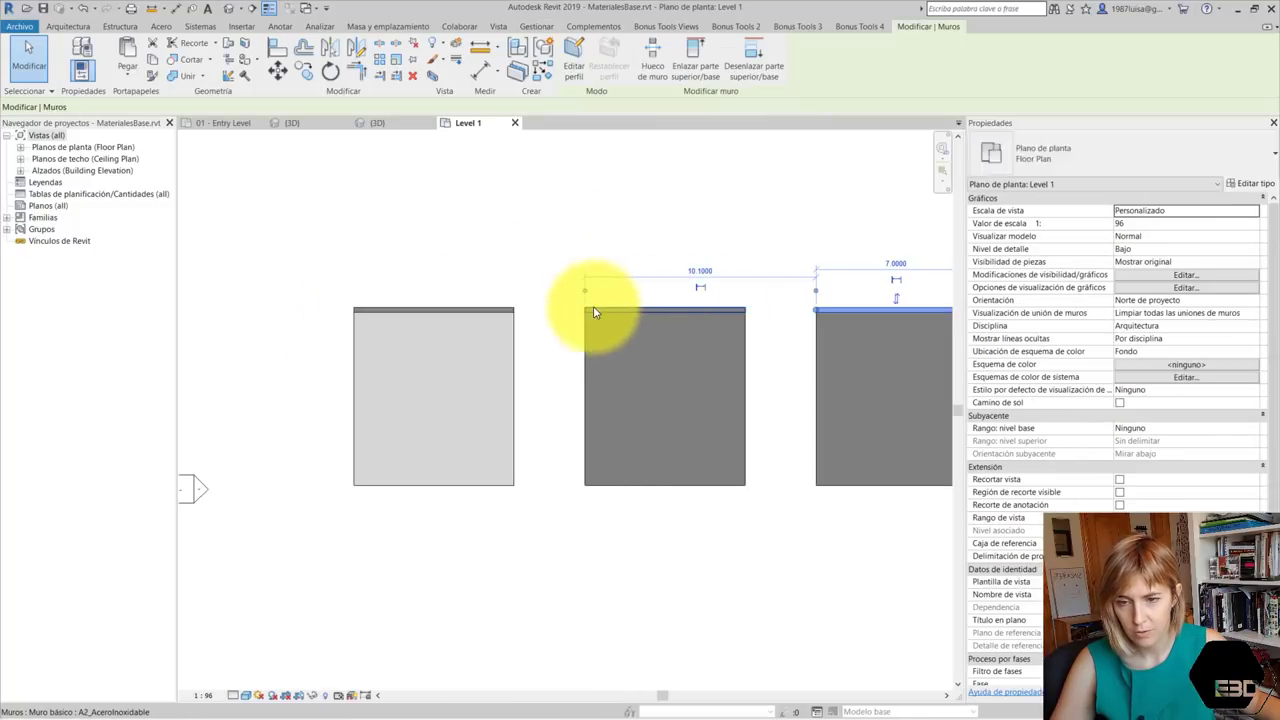
{"action": "left_click", "coordinate": [1014, 389]}
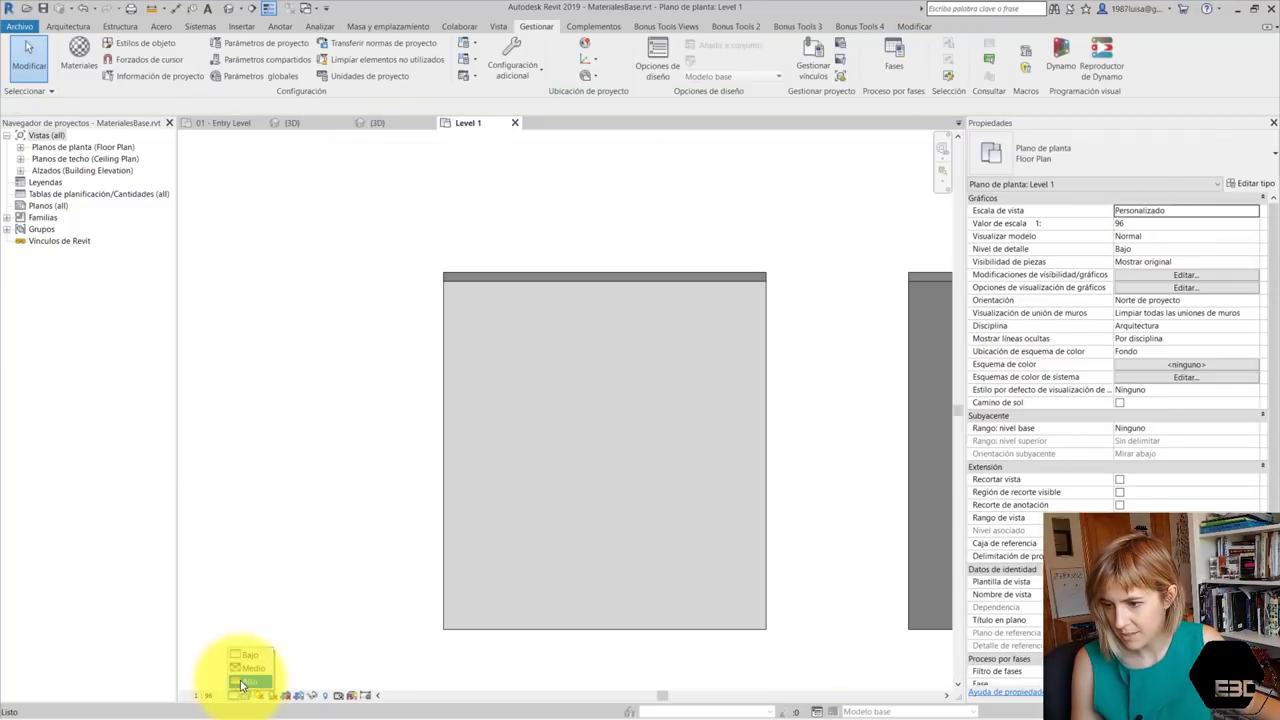
Set Level 1's detail level to Alto to reveal the aluminium cut hatch
{"action": "left_click", "coordinate": [240, 684]}
{"action": "scroll", "coordinate": [586, 263], "scroll_direction": "up", "scroll_amount": 1}
{"action": "scroll", "coordinate": [540, 268], "scroll_direction": "up", "scroll_amount": 2}
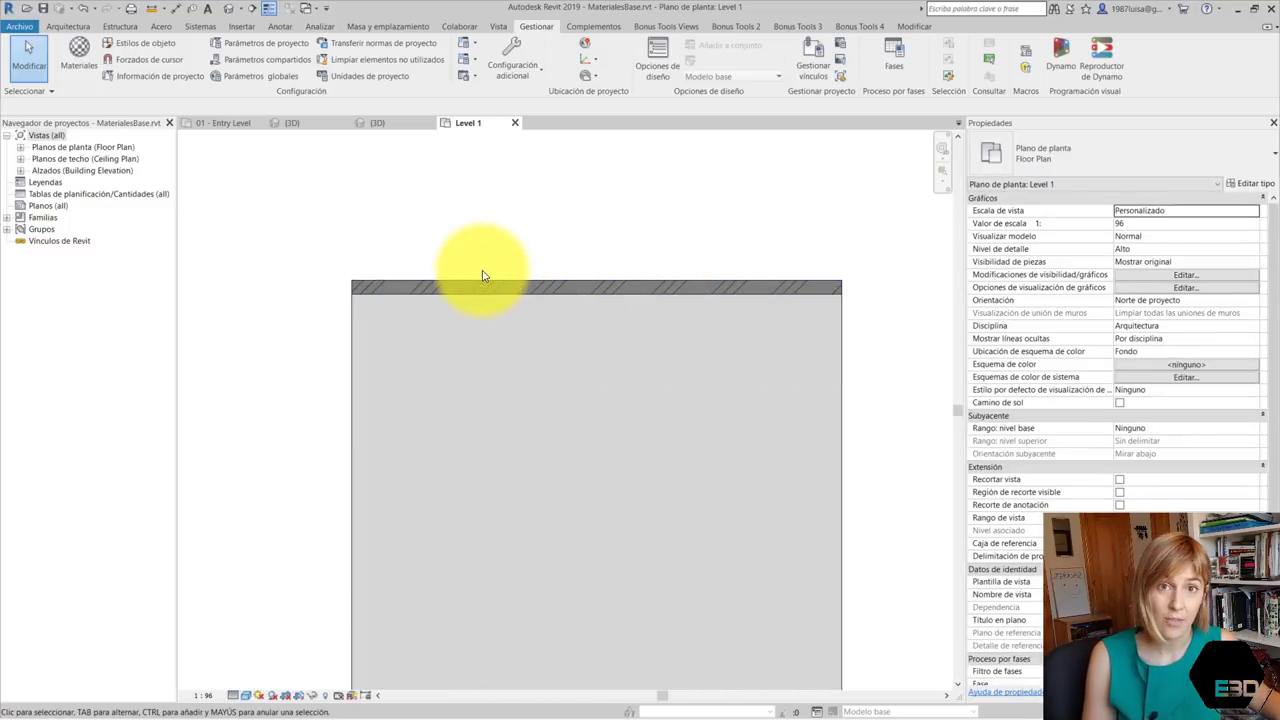
{"action": "scroll", "coordinate": [371, 271], "scroll_direction": "down", "scroll_amount": 3}
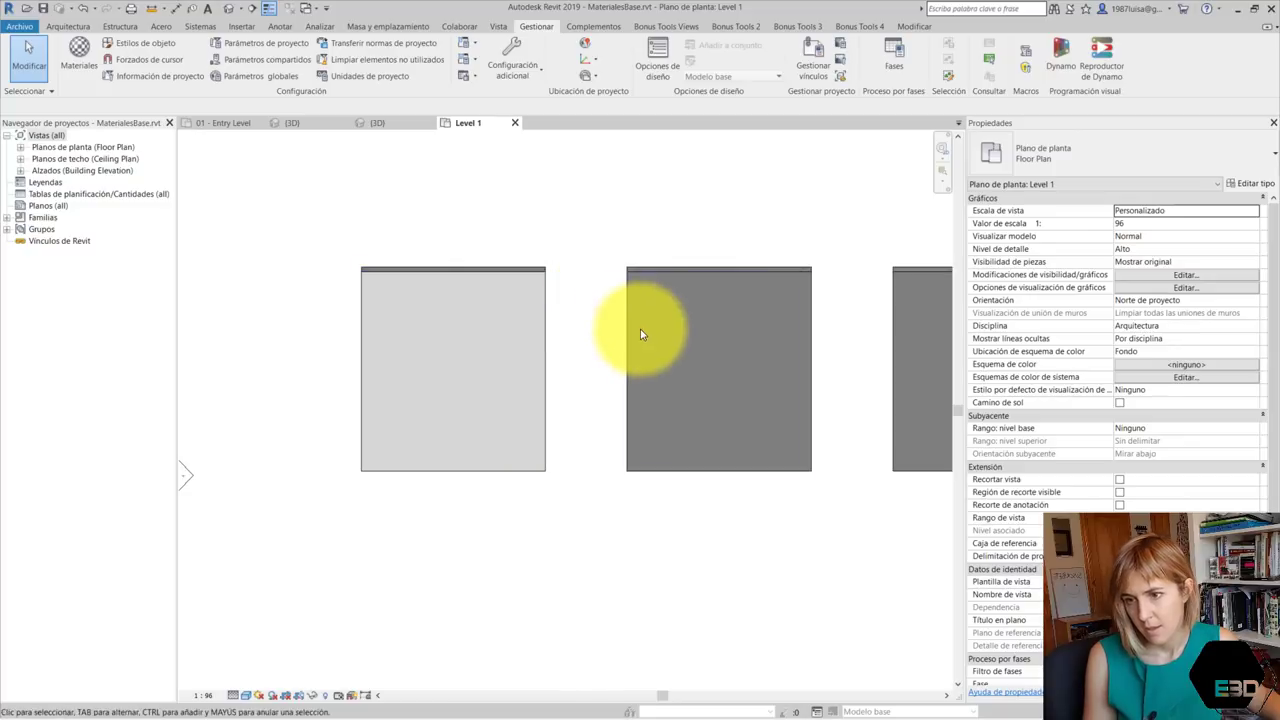
Replace A1_Aluminio's appearance asset with Aluminio - Bruñido lineal and expand its relief pattern
{"action": "left_click", "coordinate": [79, 52]}
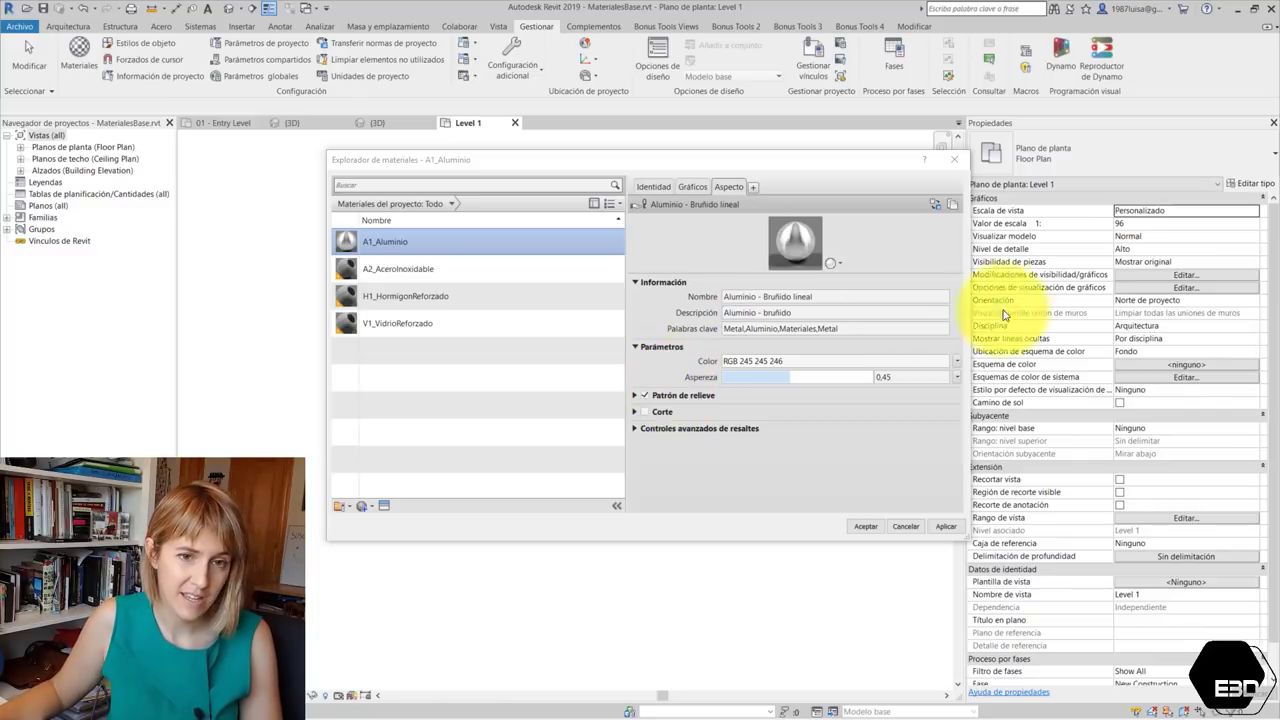
{"action": "left_click", "coordinate": [936, 207]}
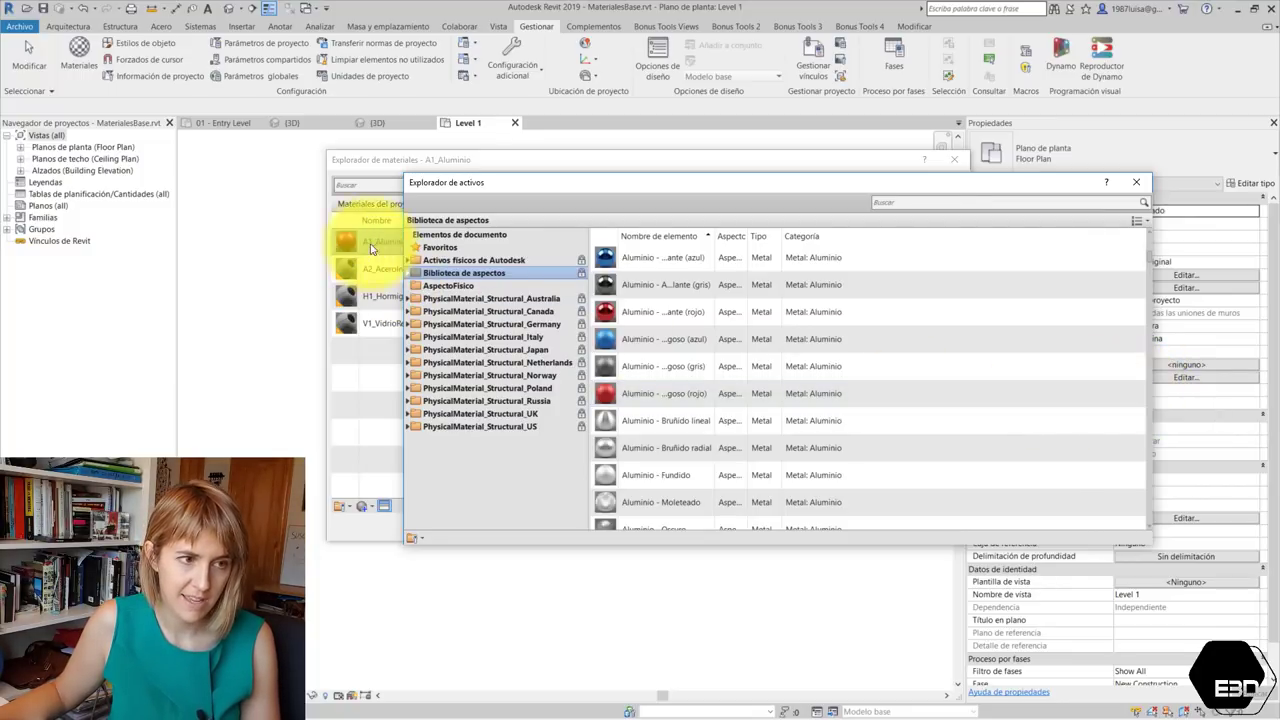
{"action": "left_click", "coordinate": [1137, 421]}
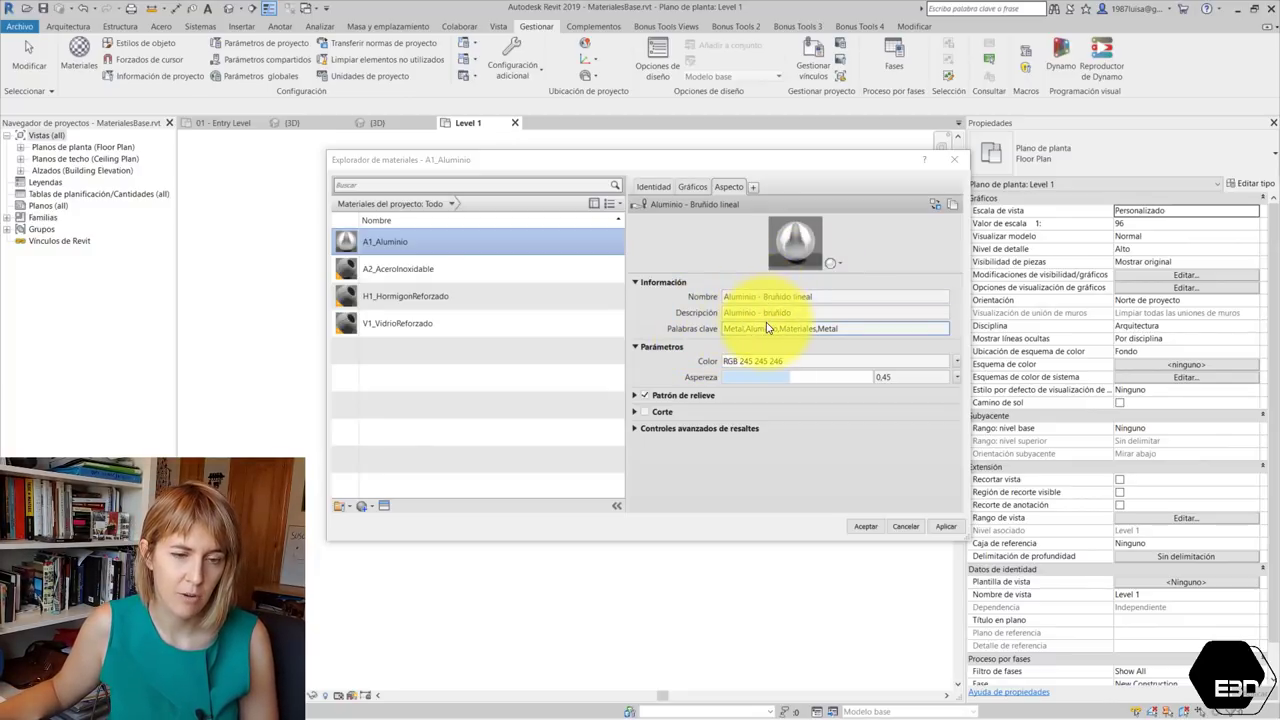
{"action": "left_click", "coordinate": [634, 395]}
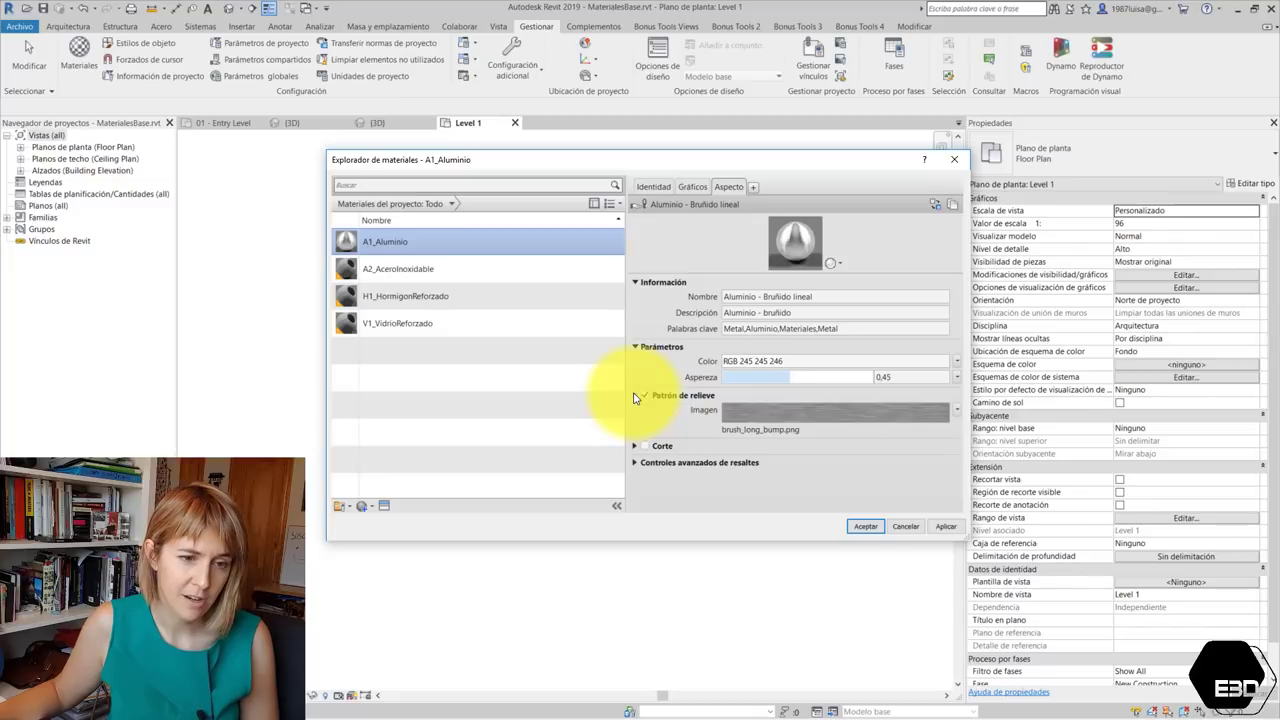
{"action": "mouse_move", "coordinate": [835, 411]}
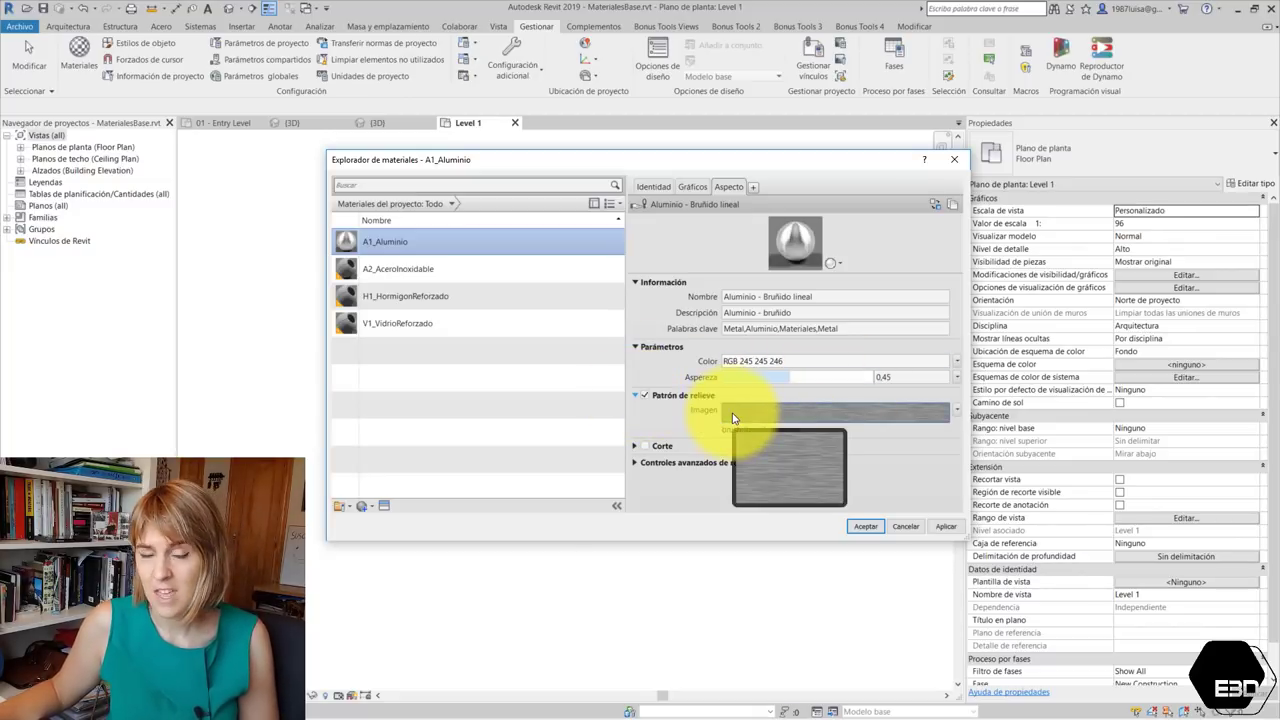
{"action": "left_click", "coordinate": [756, 189]}
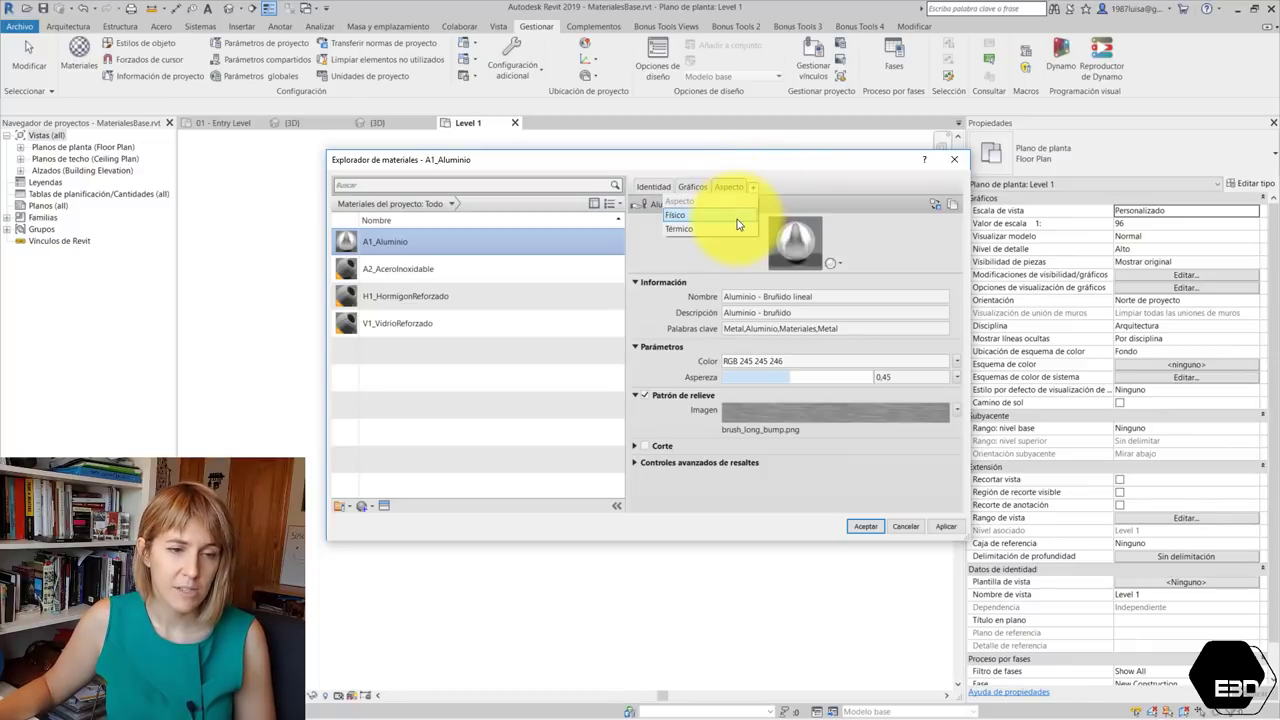
Add the Aleación de aluminio 1100-H18 physical asset to A1_Aluminio
{"action": "left_click", "coordinate": [729, 218]}
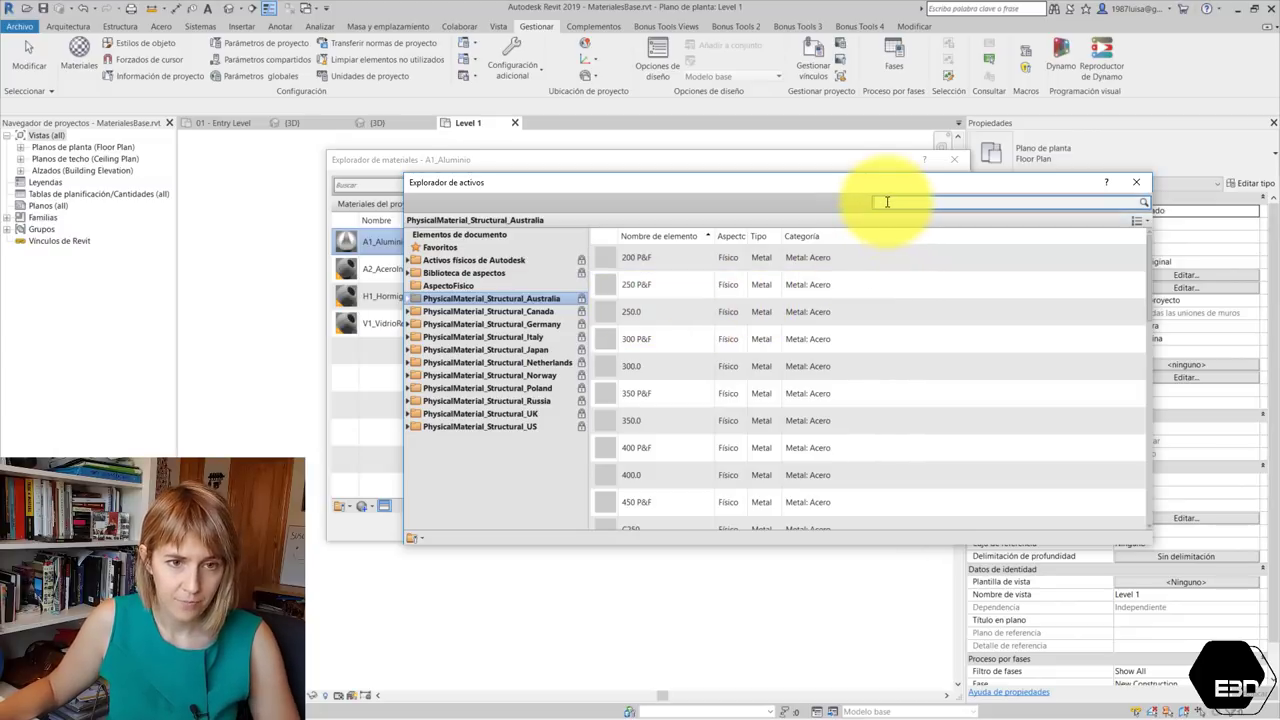
{"action": "scroll", "coordinate": [1134, 271], "scroll_direction": "down", "scroll_amount": 3}
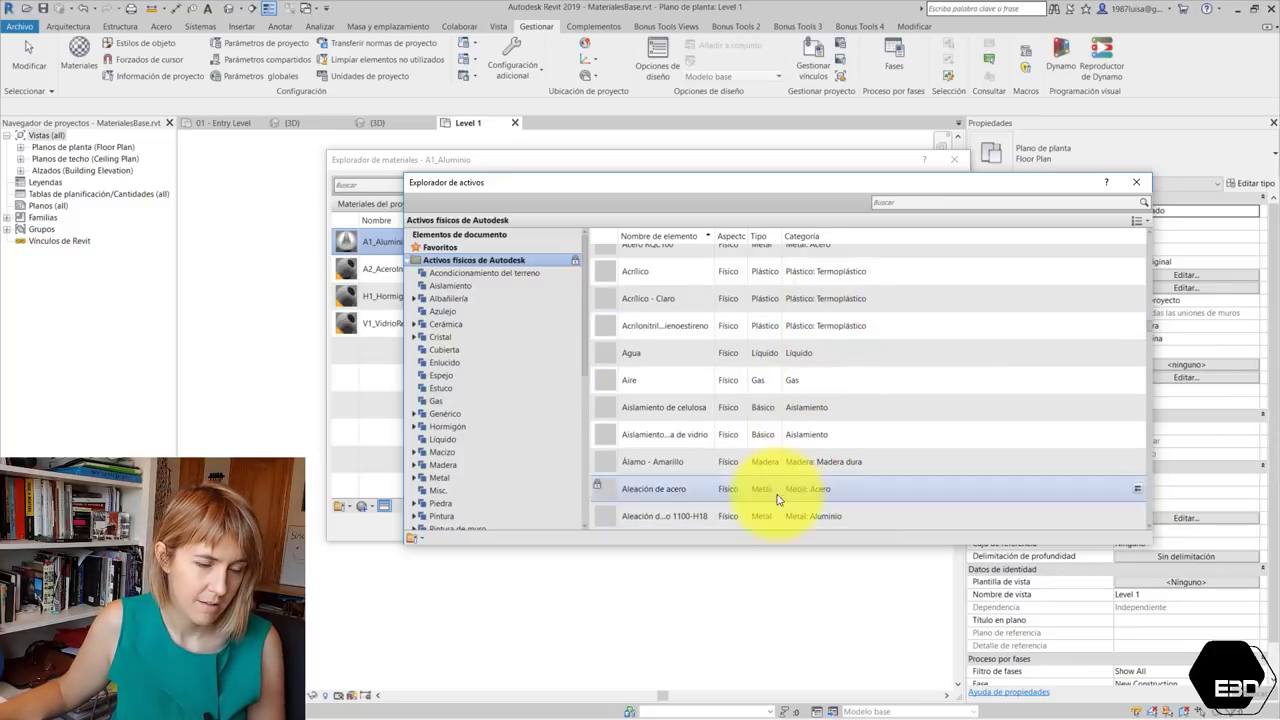
{"action": "scroll", "coordinate": [995, 380], "scroll_direction": "up", "scroll_amount": 1}
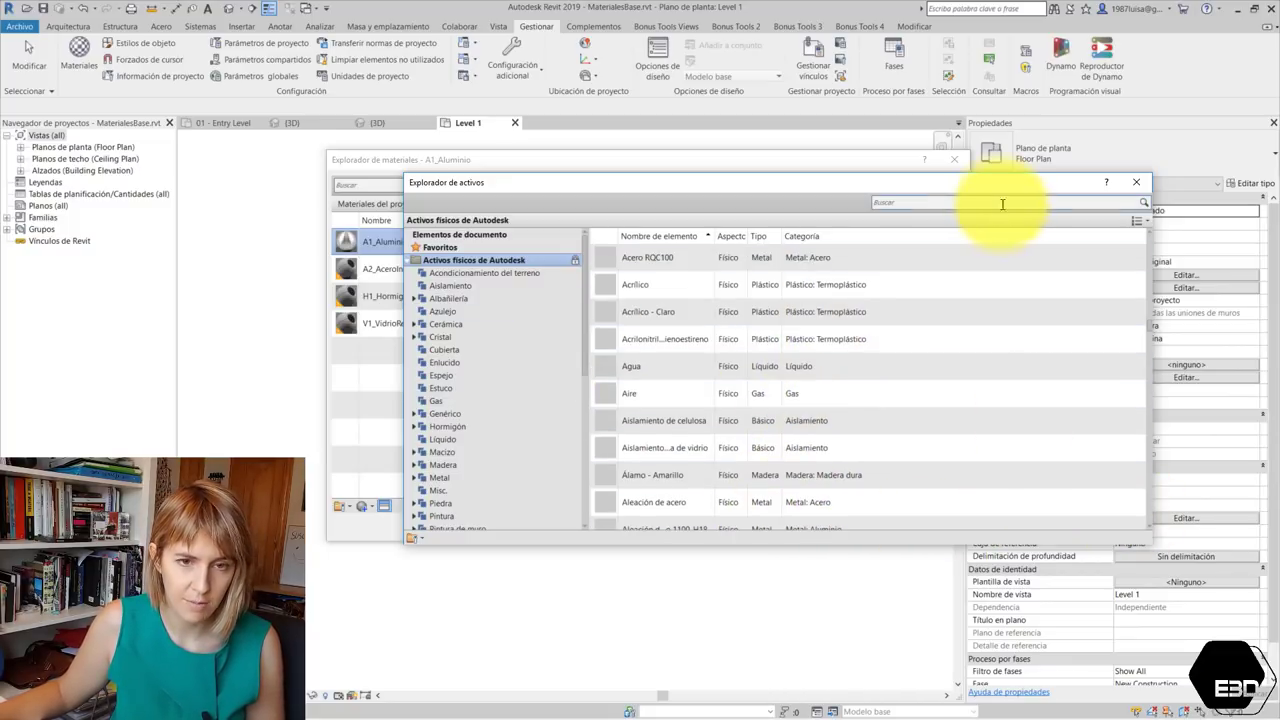
{"action": "left_click_drag", "start_coordinate": [987, 196], "coordinate": [957, 492]}
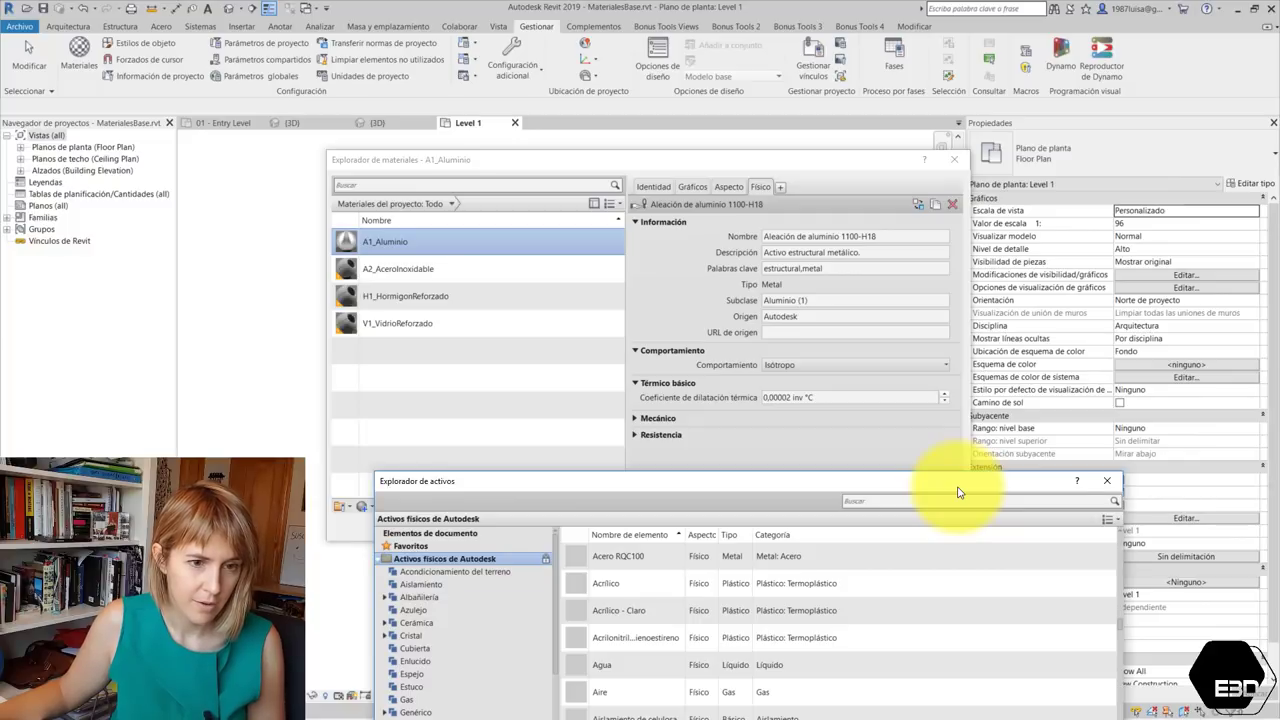
{"action": "key", "text": "Escape"}
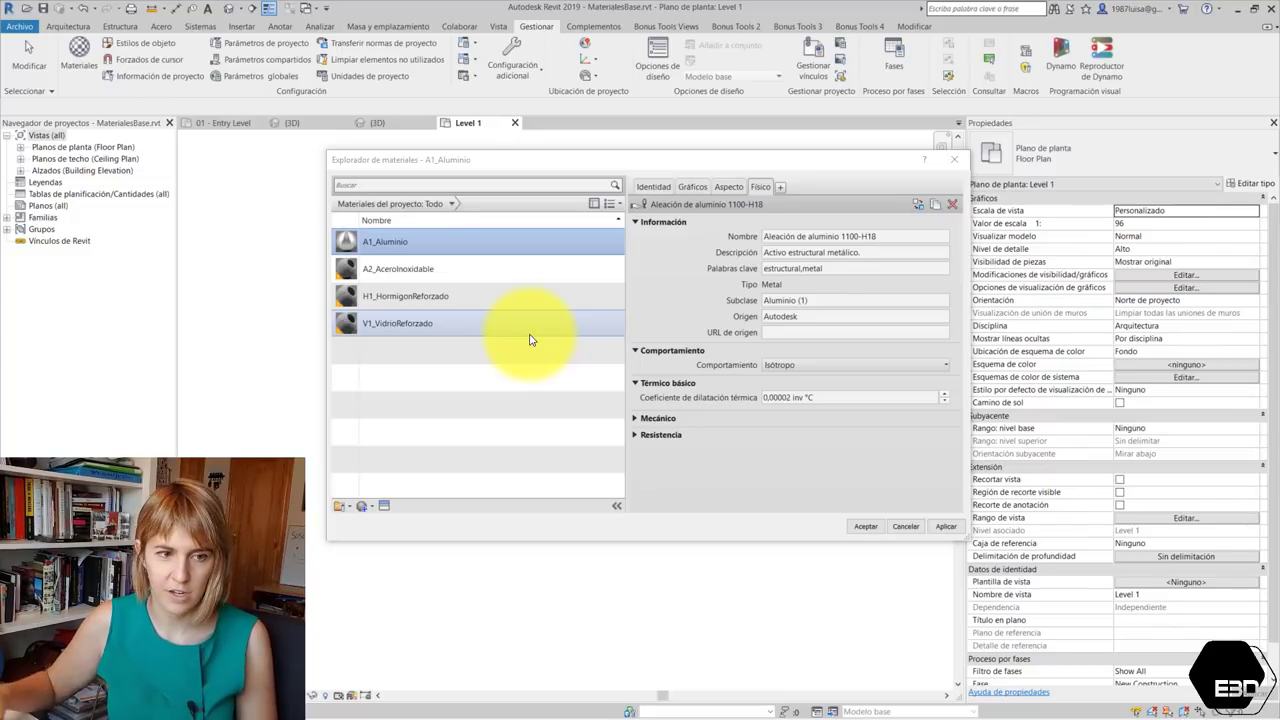
Expand the Mecánico and Resistencia sections and check the Comportamiento options
{"action": "left_click", "coordinate": [641, 418]}
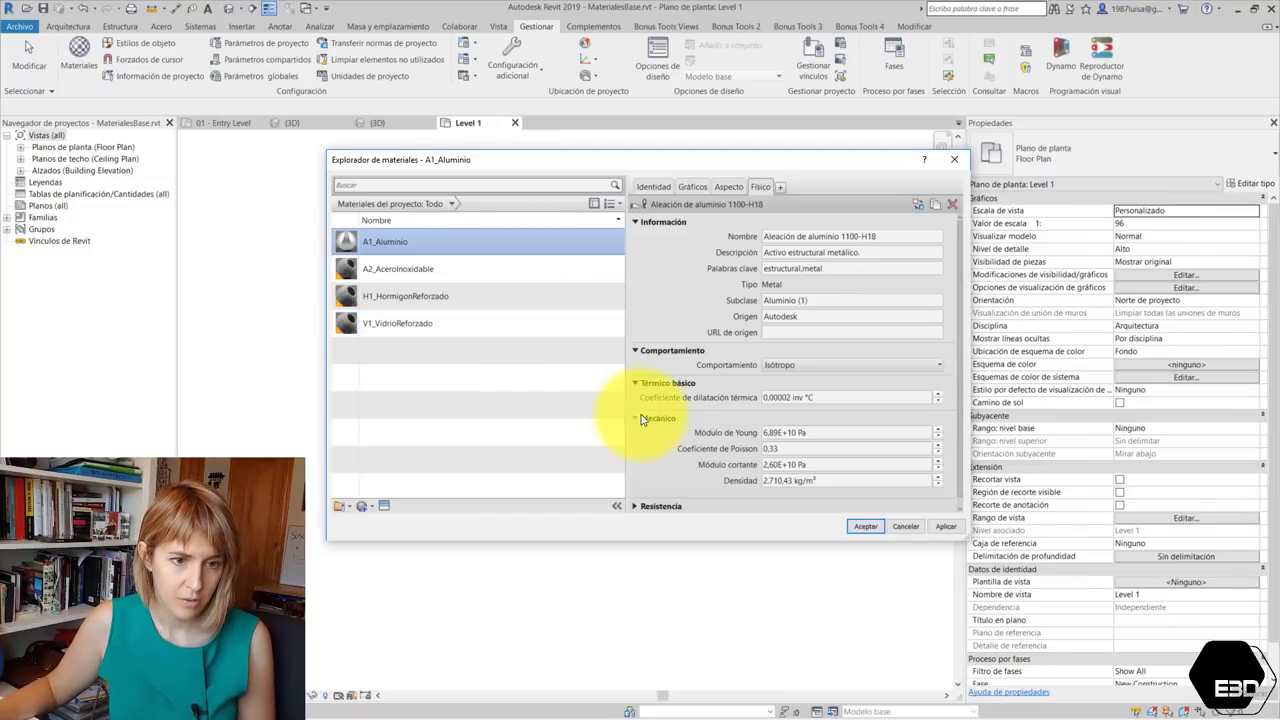
{"action": "scroll", "coordinate": [641, 420], "scroll_direction": "down", "scroll_amount": 1}
{"action": "left_click", "coordinate": [647, 498]}
{"action": "type", "text": "0,35"}
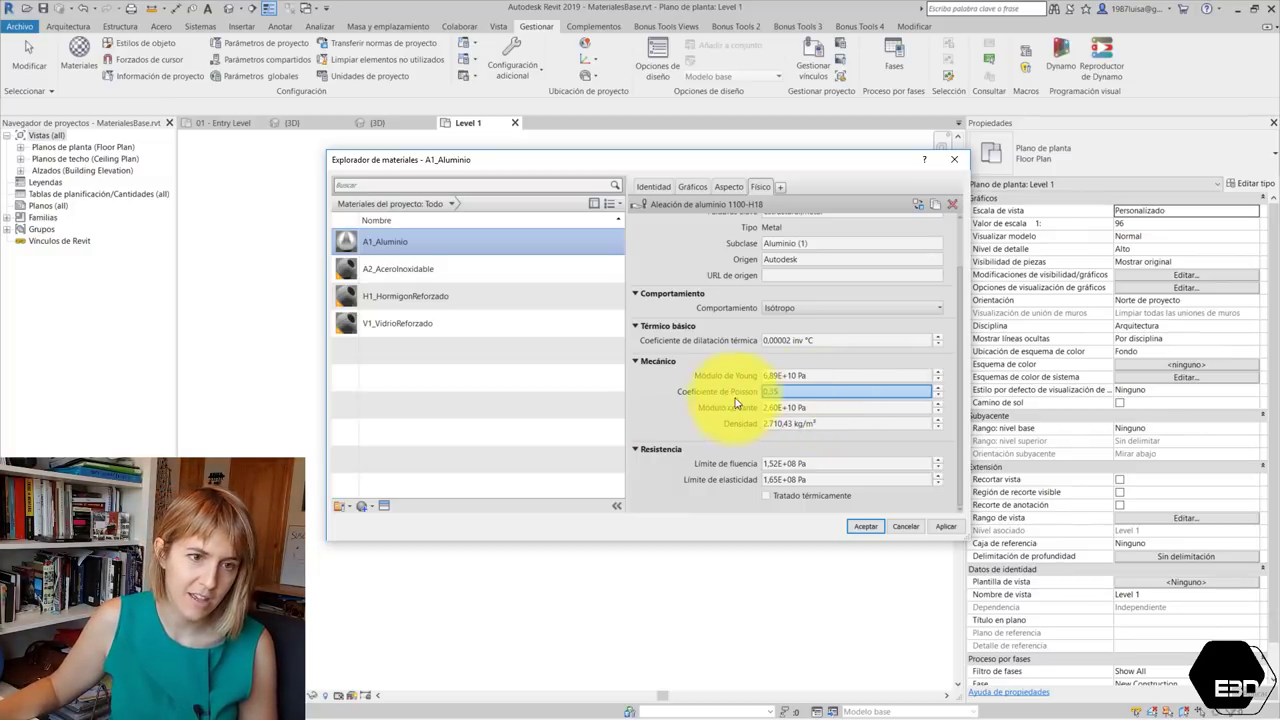
{"action": "scroll", "coordinate": [714, 408], "scroll_direction": "up", "scroll_amount": 2}
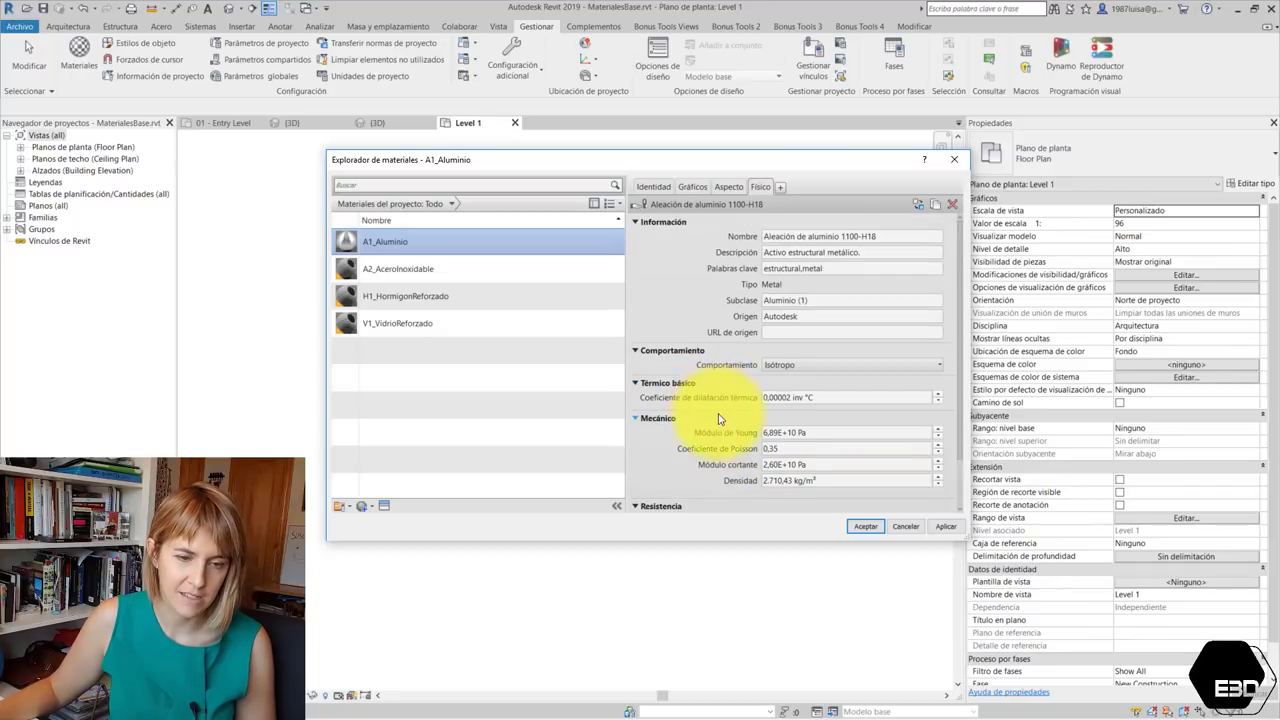
{"action": "scroll", "coordinate": [718, 418], "scroll_direction": "down", "scroll_amount": 1}
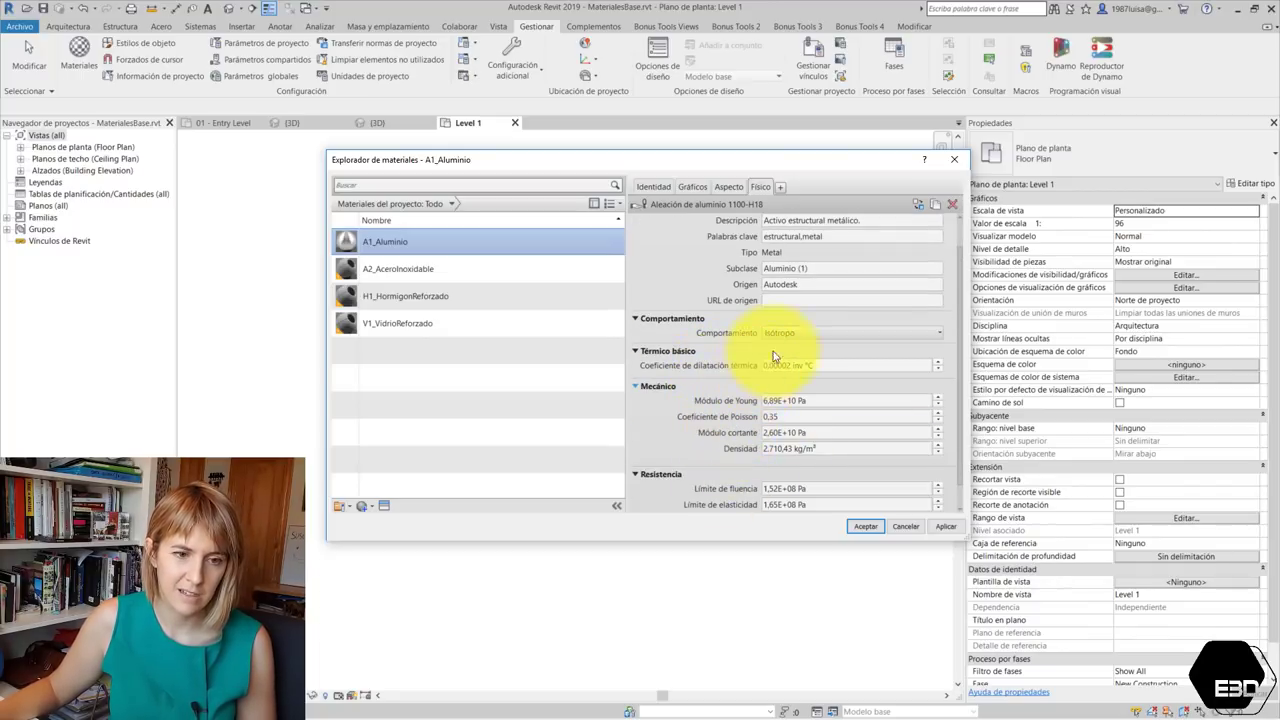
{"action": "left_click", "coordinate": [800, 335]}
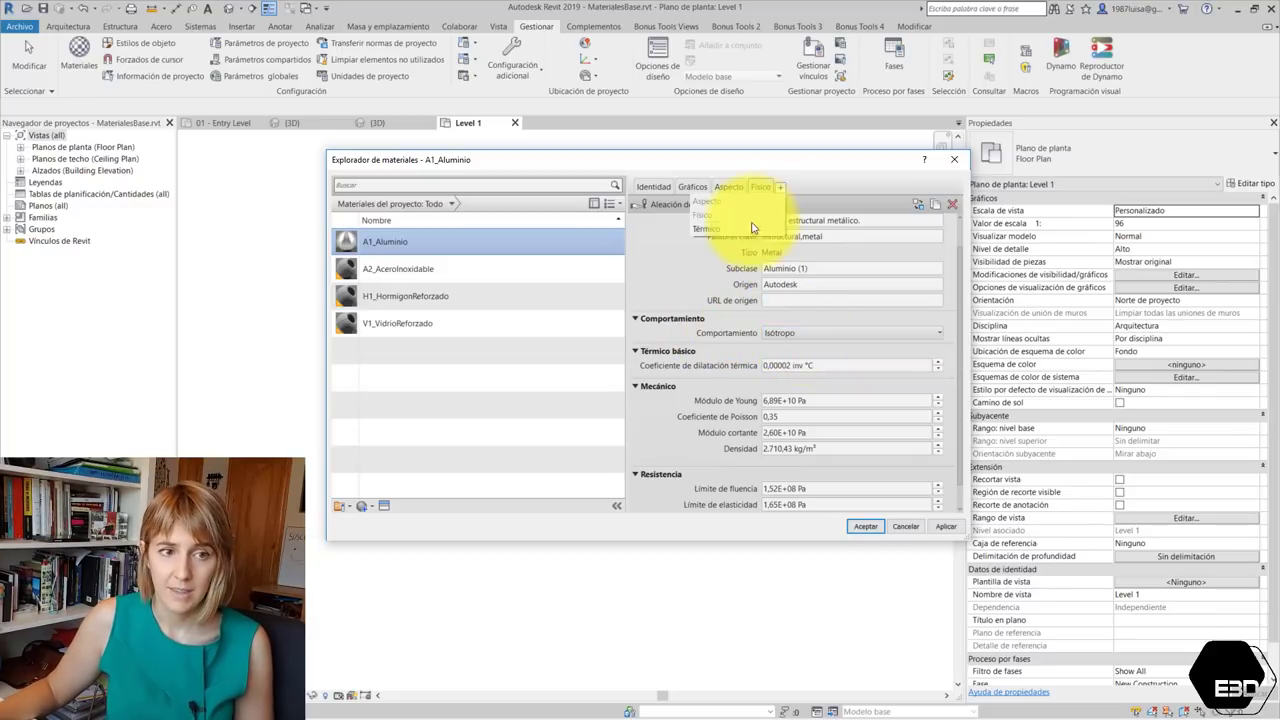
Add the Aluminio 1100-H18 thermal asset (emissivity 0,20) to A1_Aluminio and click Aceptar
{"action": "left_click", "coordinate": [780, 187]}
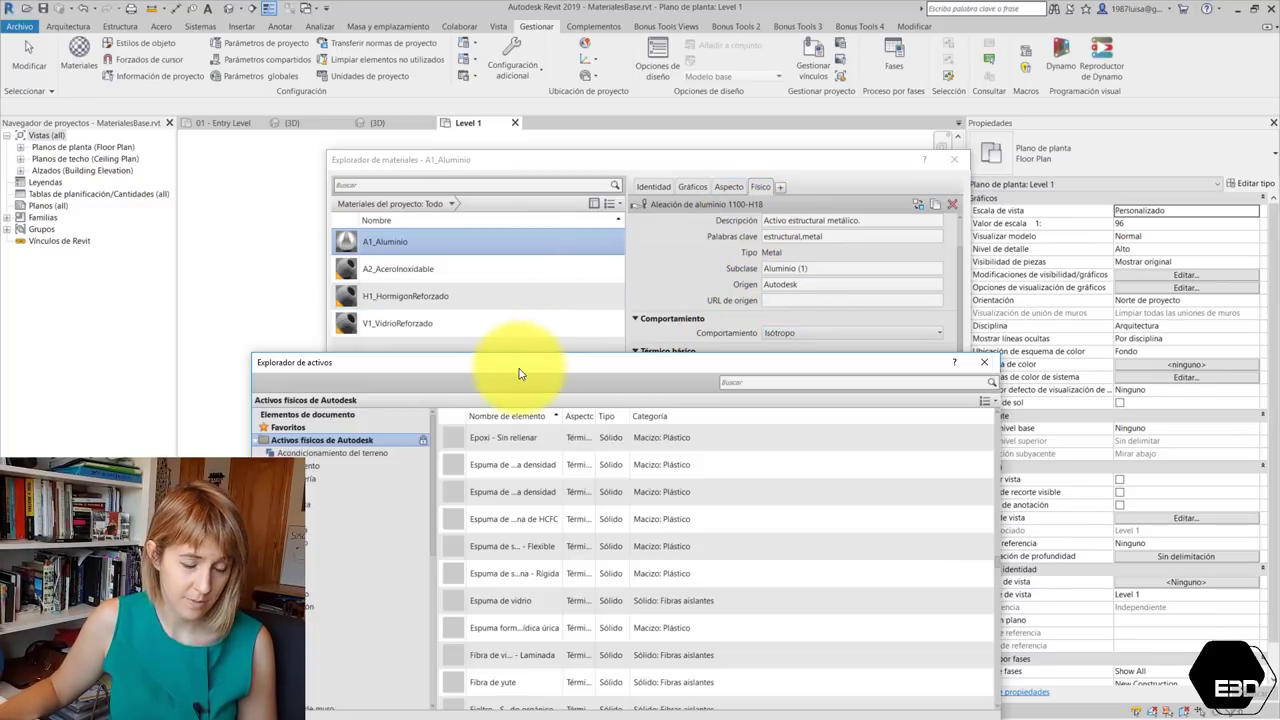
{"action": "left_click_drag", "start_coordinate": [520, 366], "coordinate": [651, 175]}
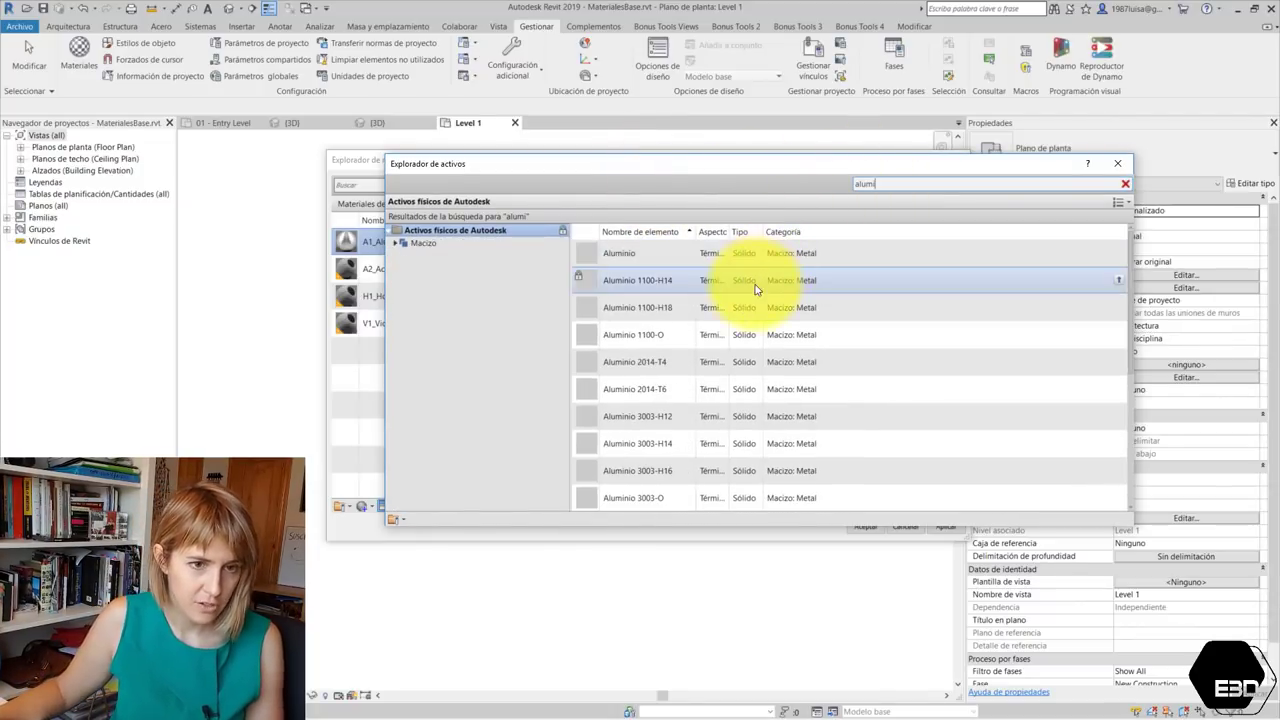
{"action": "scroll", "coordinate": [693, 354], "scroll_direction": "down", "scroll_amount": 2}
{"action": "scroll", "coordinate": [693, 354], "scroll_direction": "down", "scroll_amount": 1}
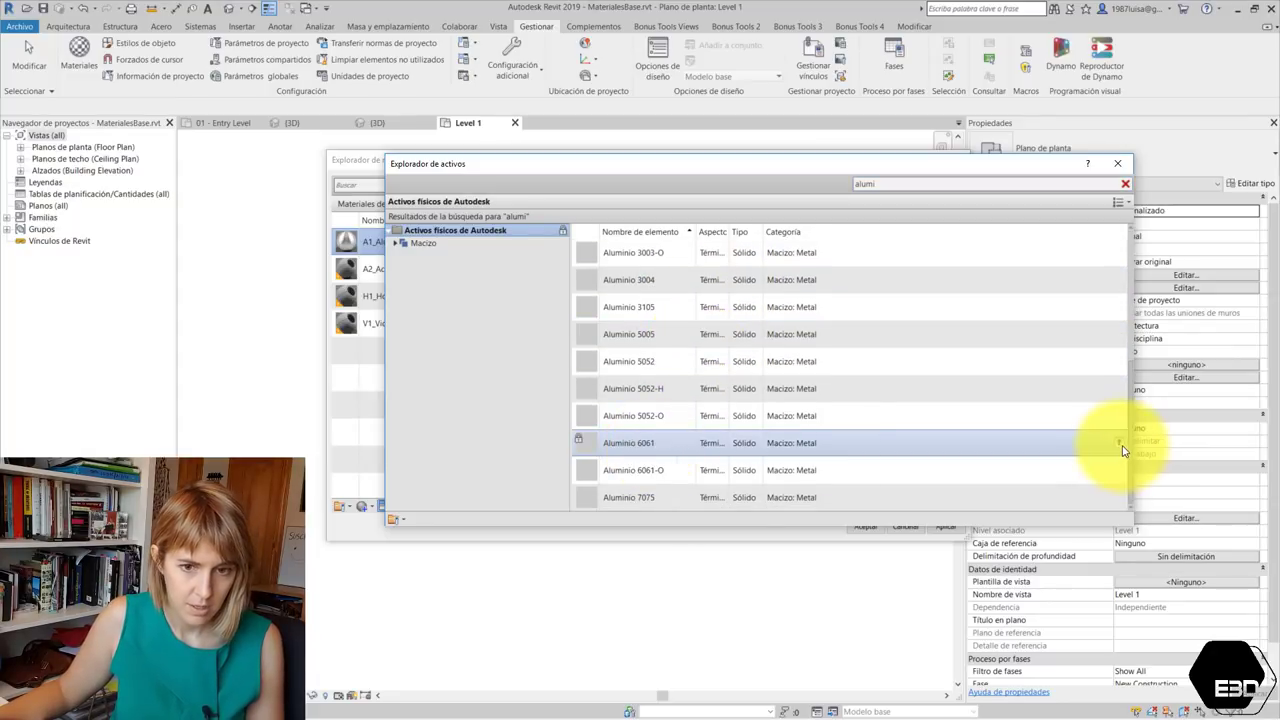
{"action": "left_click", "coordinate": [1119, 442]}
{"action": "key", "text": "Escape"}
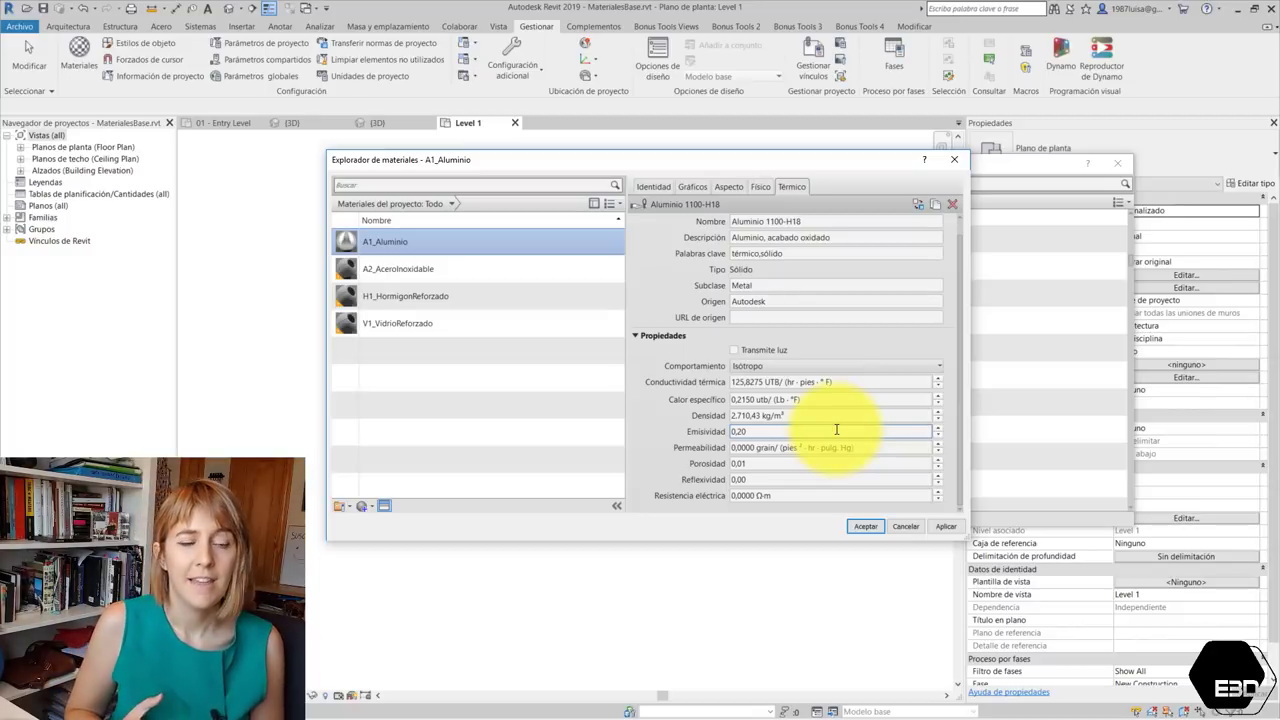
{"action": "left_click", "coordinate": [866, 528]}
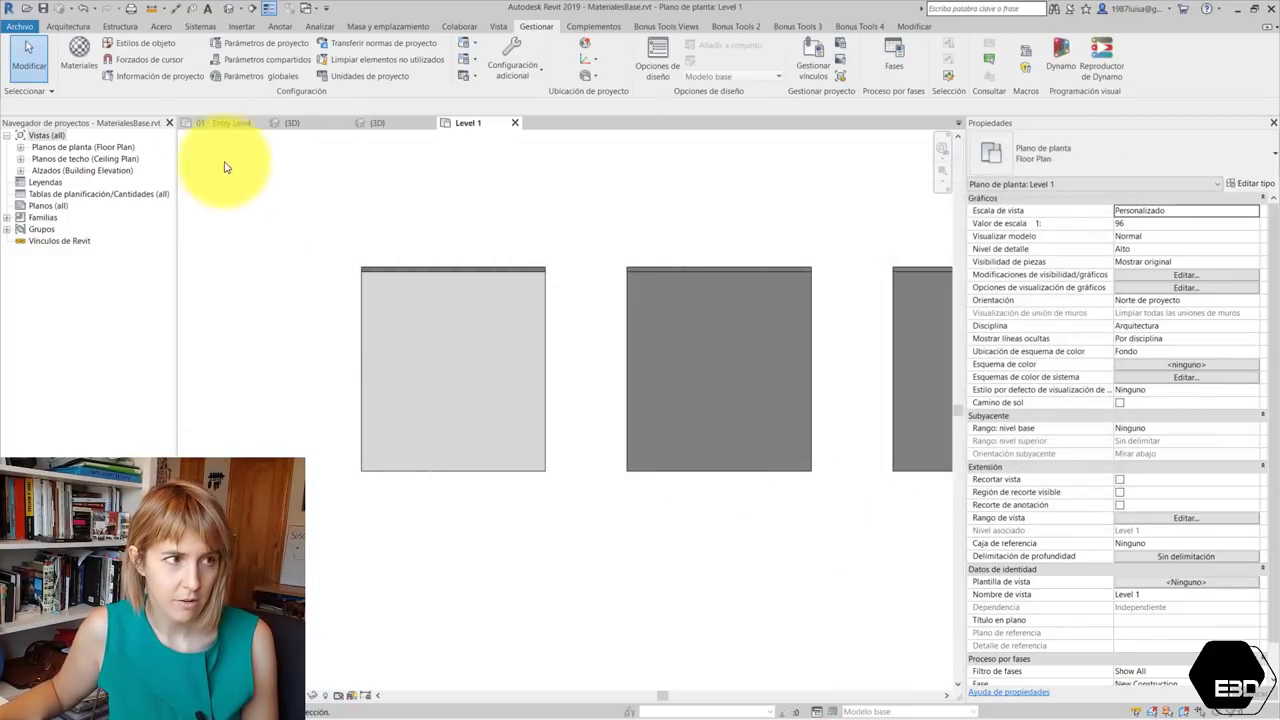
Switch to CR7_PlantaTipo's 3D view and transfer standards with only Materiales checked
{"action": "left_click", "coordinate": [308, 9]}
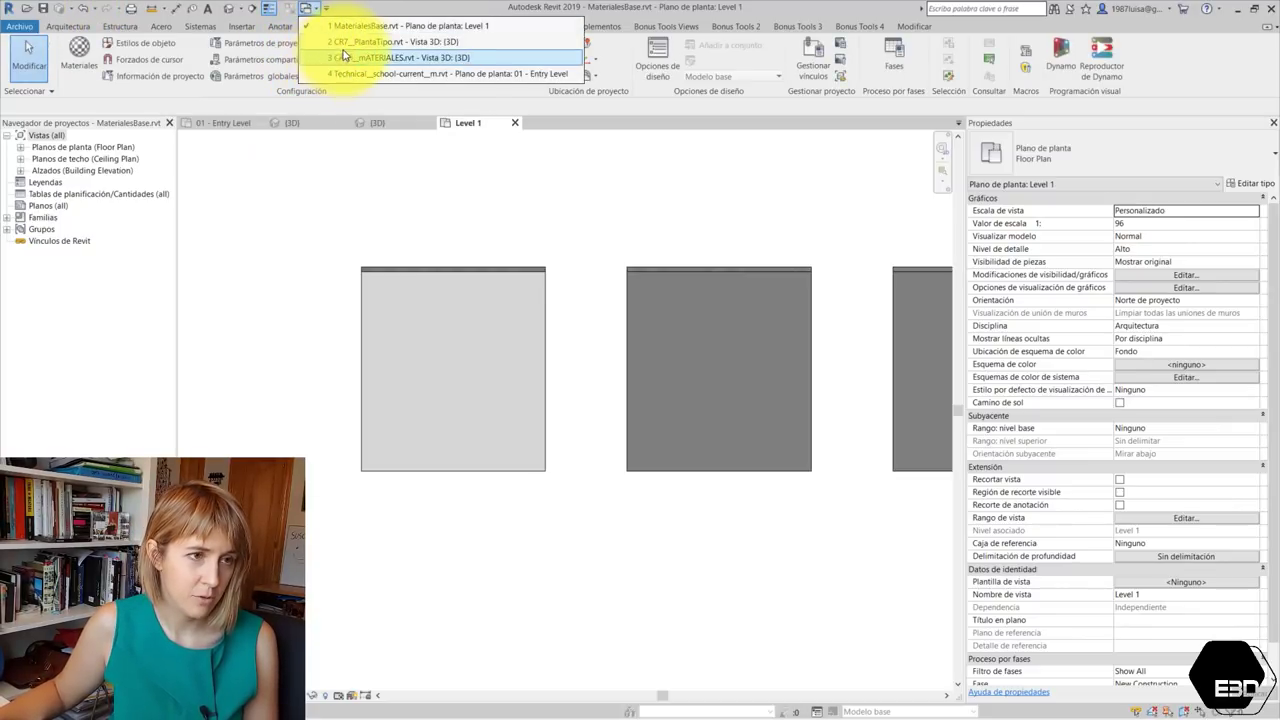
{"action": "left_click", "coordinate": [345, 42]}
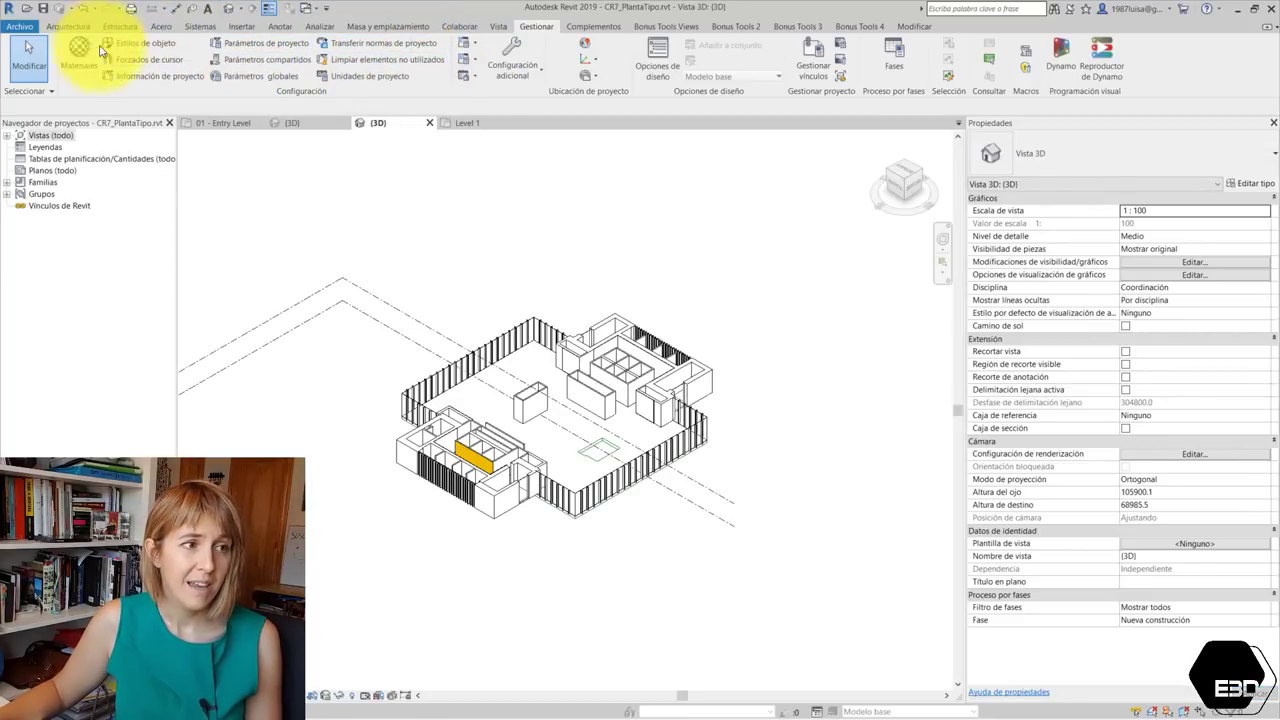
{"action": "left_click", "coordinate": [364, 50]}
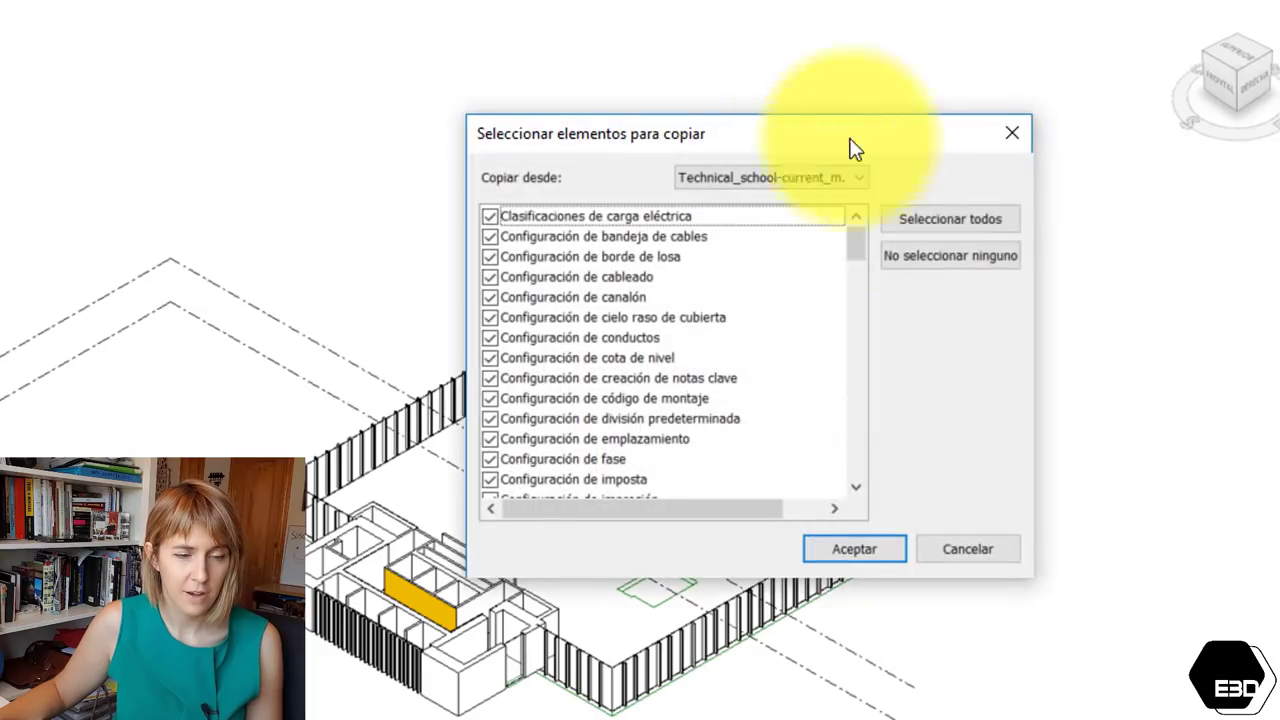
{"action": "left_click", "coordinate": [888, 255]}
{"action": "scroll", "coordinate": [836, 338], "scroll_direction": "up", "scroll_amount": 2}
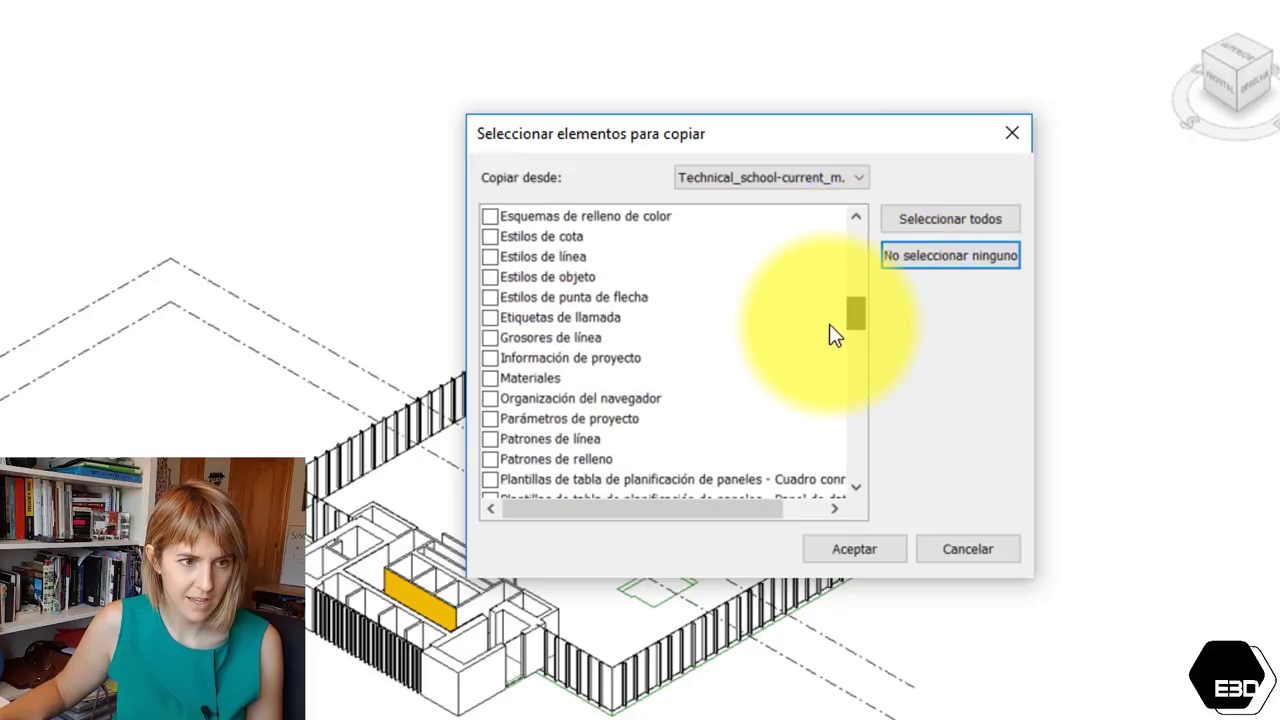
{"action": "left_click", "coordinate": [489, 374]}
{"action": "left_click", "coordinate": [866, 549]}
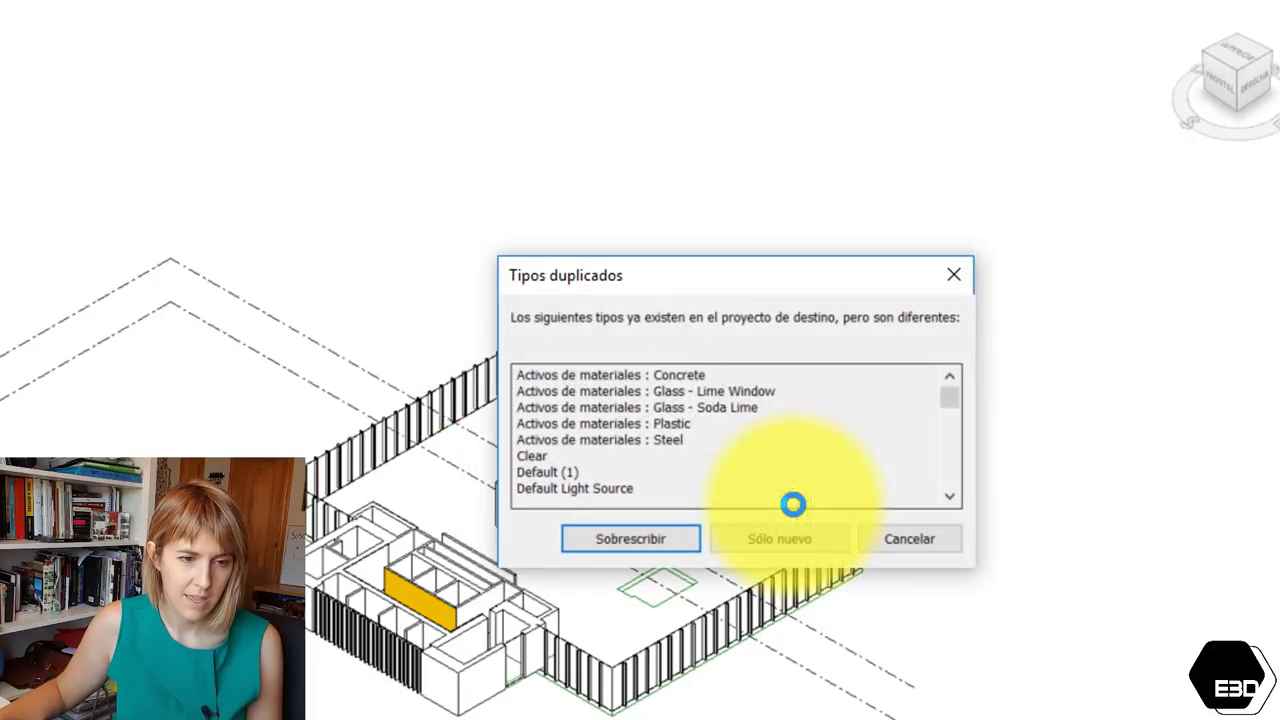
Review the duplicate material types list and choose Sobrescribir to overwrite them
{"action": "scroll", "coordinate": [603, 437], "scroll_direction": "down", "scroll_amount": 1}
{"action": "scroll", "coordinate": [604, 437], "scroll_direction": "down", "scroll_amount": 3}
{"action": "scroll", "coordinate": [604, 437], "scroll_direction": "up", "scroll_amount": 2}
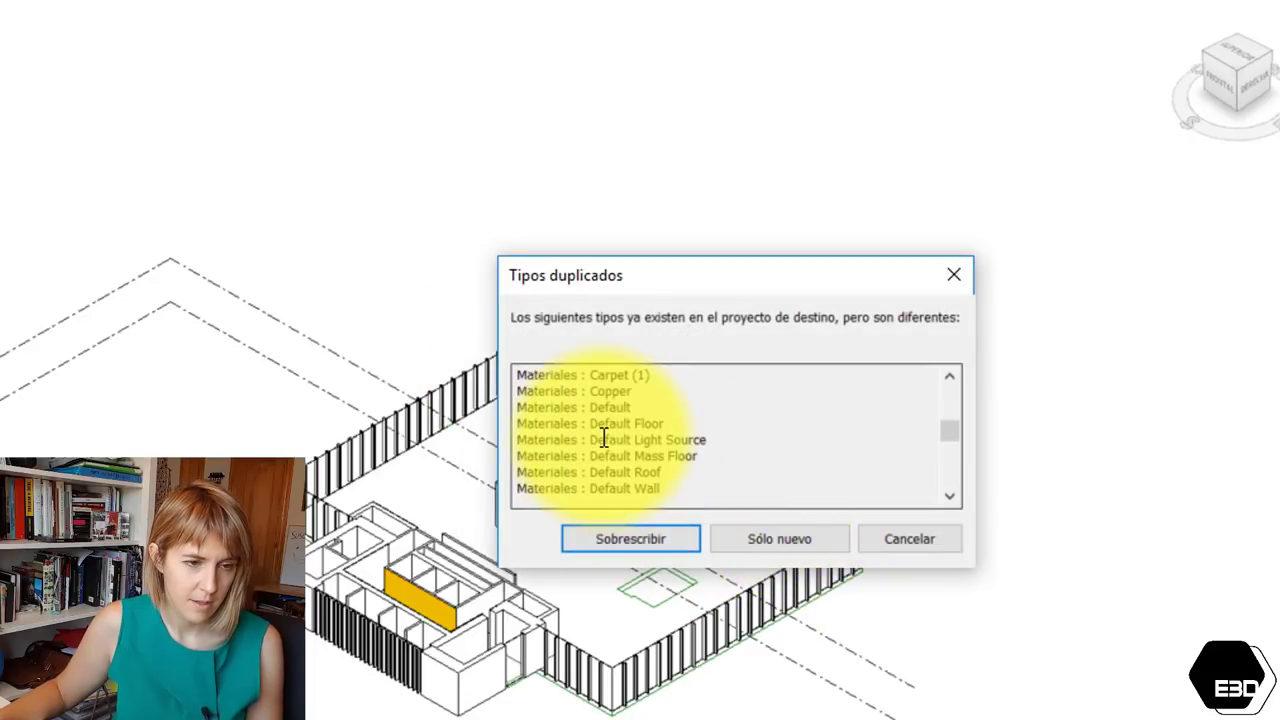
{"action": "scroll", "coordinate": [604, 437], "scroll_direction": "up", "scroll_amount": 2}
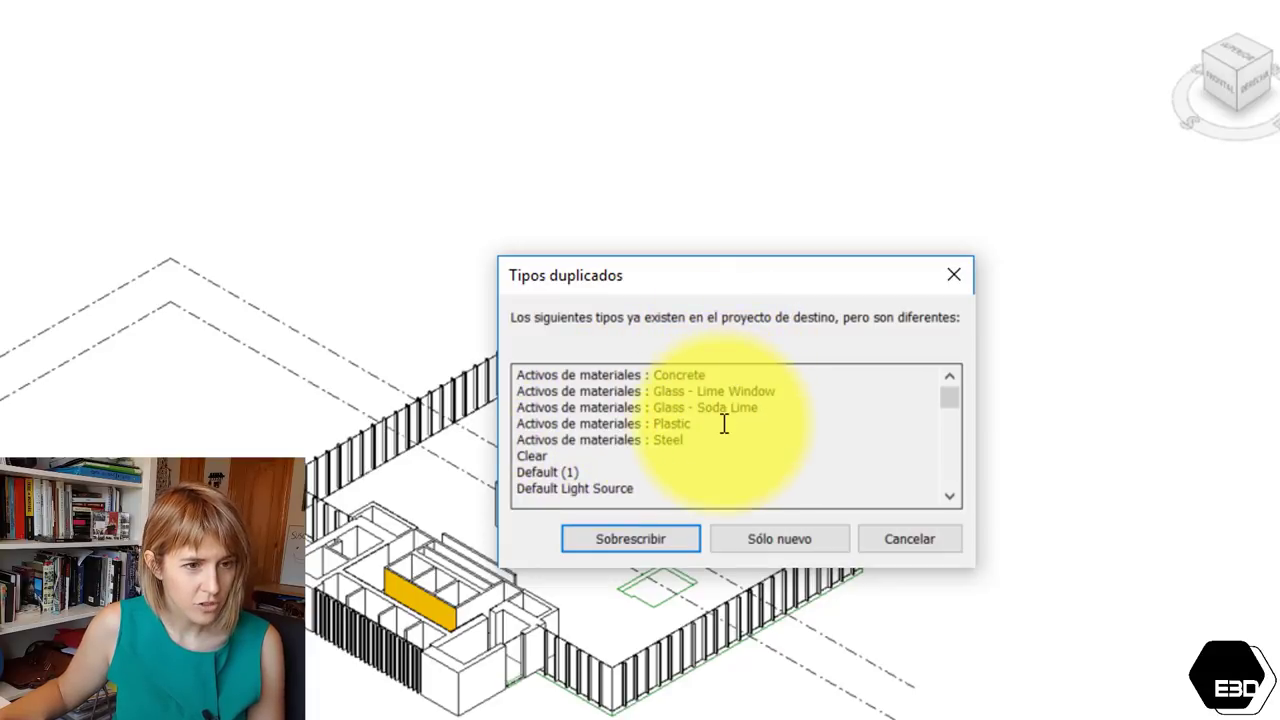
{"action": "scroll", "coordinate": [723, 423], "scroll_direction": "down", "scroll_amount": 3}
{"action": "scroll", "coordinate": [724, 423], "scroll_direction": "down", "scroll_amount": 3}
{"action": "scroll", "coordinate": [724, 423], "scroll_direction": "down", "scroll_amount": 2}
{"action": "scroll", "coordinate": [724, 423], "scroll_direction": "down", "scroll_amount": 3}
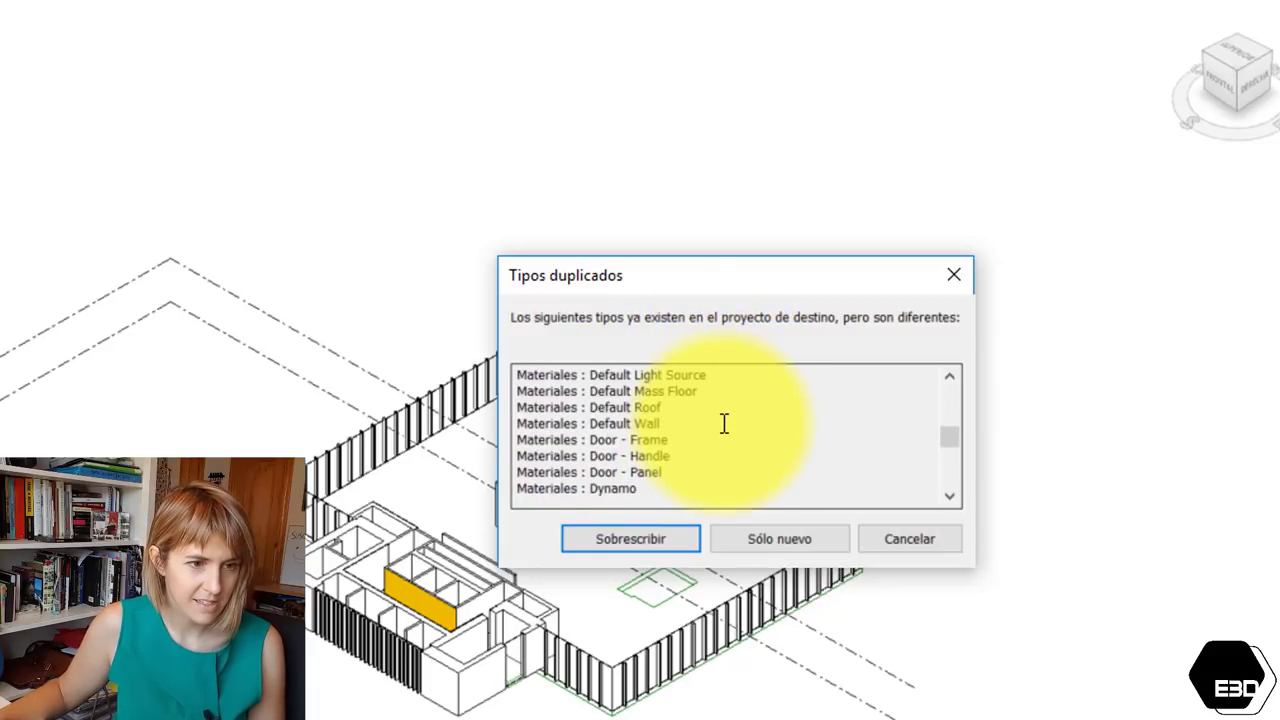
{"action": "scroll", "coordinate": [724, 423], "scroll_direction": "down", "scroll_amount": 3}
{"action": "scroll", "coordinate": [724, 423], "scroll_direction": "down", "scroll_amount": 3}
{"action": "scroll", "coordinate": [724, 423], "scroll_direction": "down", "scroll_amount": 1}
{"action": "scroll", "coordinate": [724, 423], "scroll_direction": "up", "scroll_amount": 1}
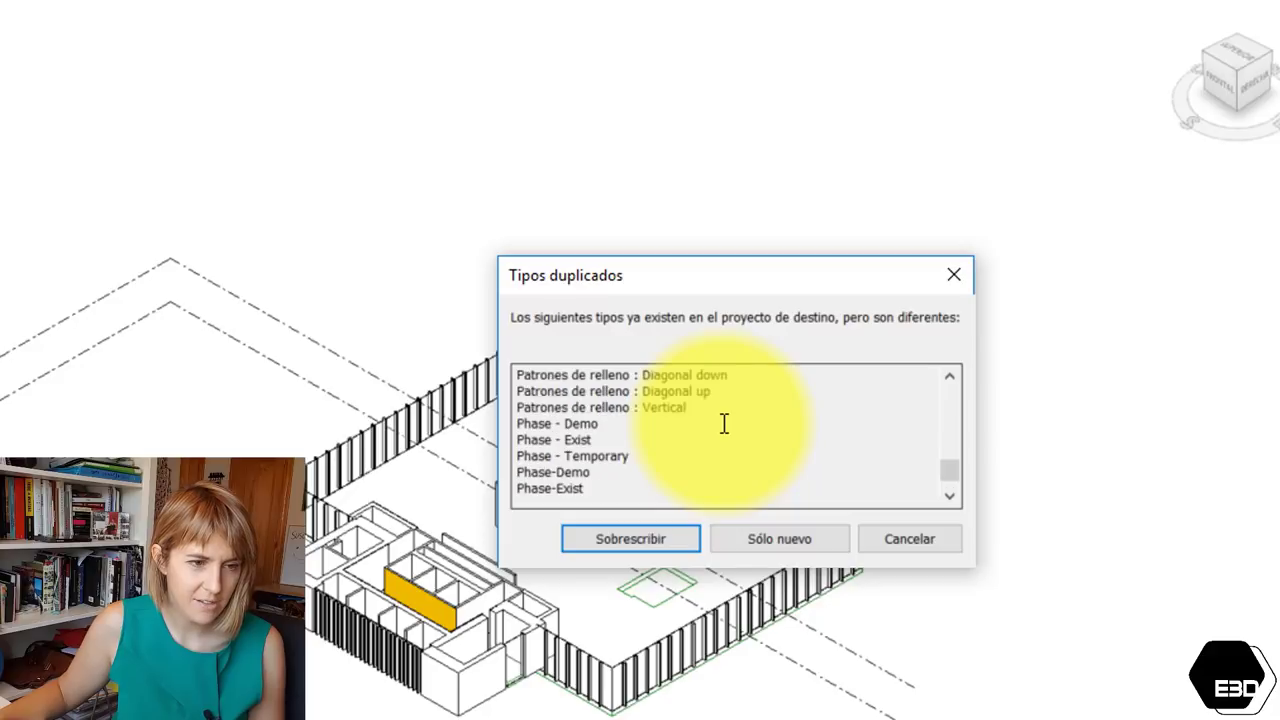
{"action": "scroll", "coordinate": [724, 423], "scroll_direction": "up", "scroll_amount": 2}
{"action": "scroll", "coordinate": [724, 423], "scroll_direction": "up", "scroll_amount": 3}
{"action": "scroll", "coordinate": [724, 423], "scroll_direction": "up", "scroll_amount": 3}
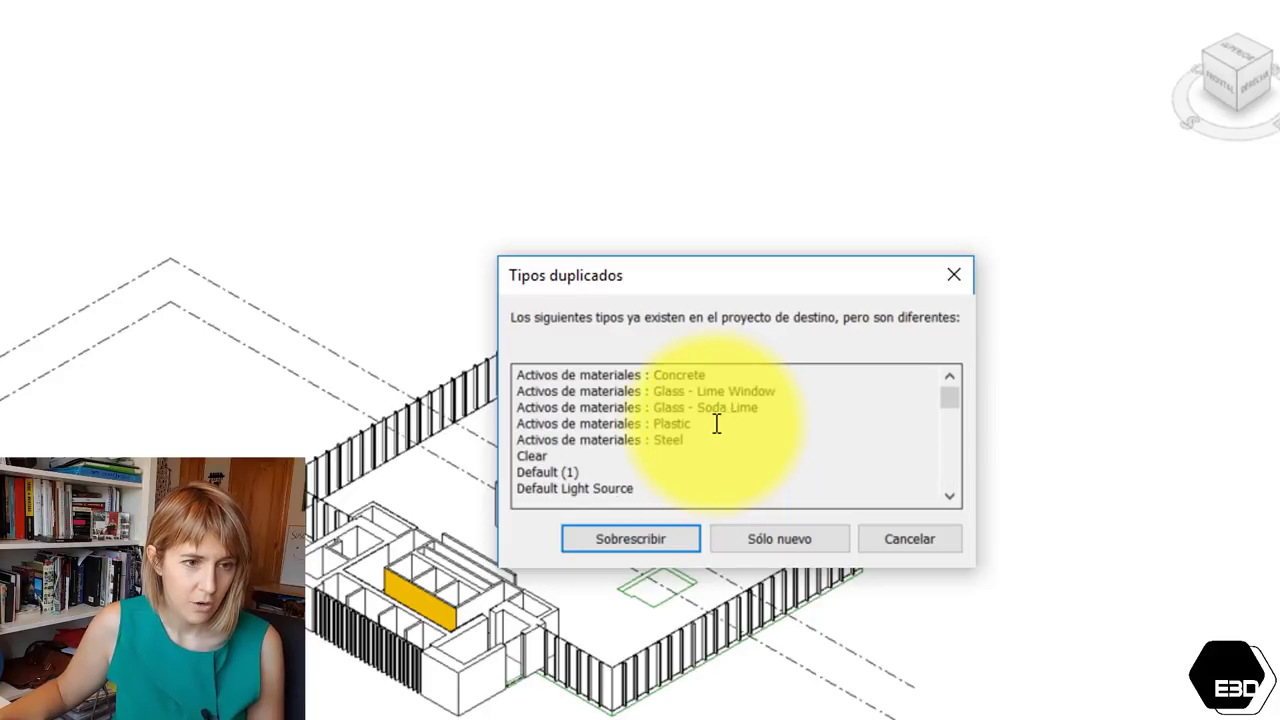
{"action": "scroll", "coordinate": [716, 423], "scroll_direction": "down", "scroll_amount": 3}
{"action": "scroll", "coordinate": [714, 423], "scroll_direction": "down", "scroll_amount": 3}
{"action": "scroll", "coordinate": [712, 424], "scroll_direction": "down", "scroll_amount": 3}
{"action": "scroll", "coordinate": [710, 424], "scroll_direction": "down", "scroll_amount": 2}
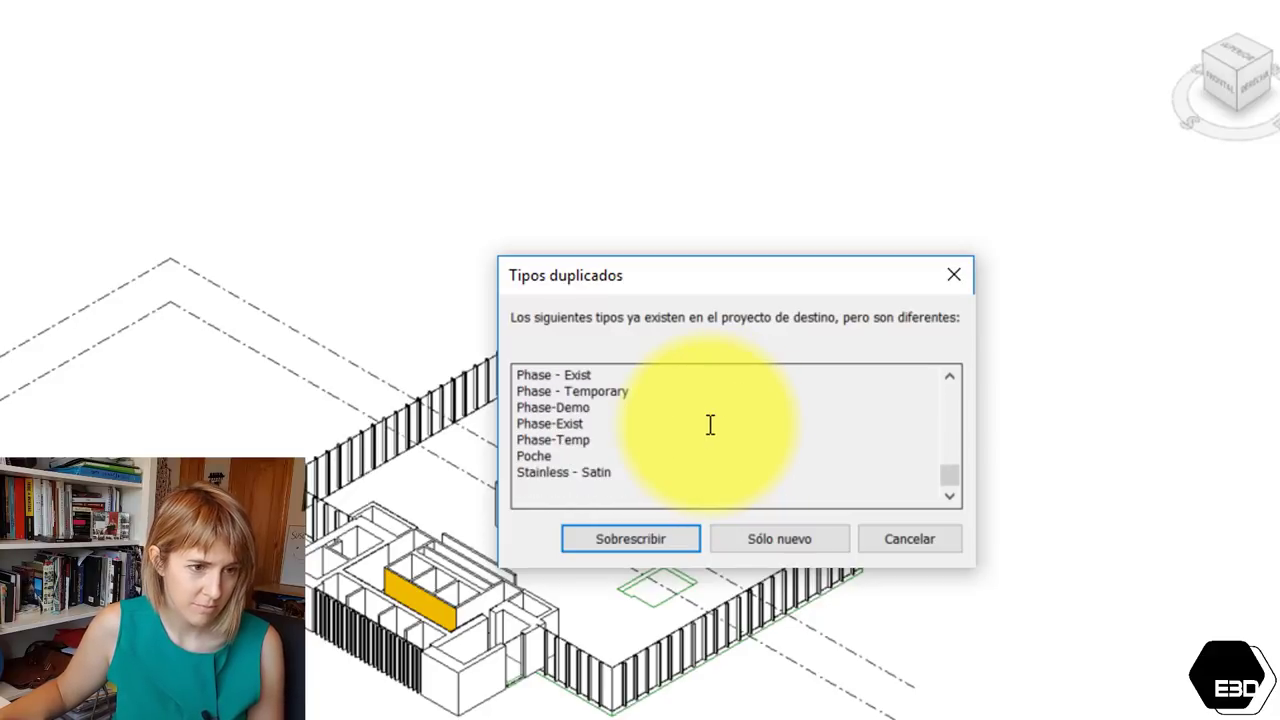
{"action": "left_click", "coordinate": [633, 539]}
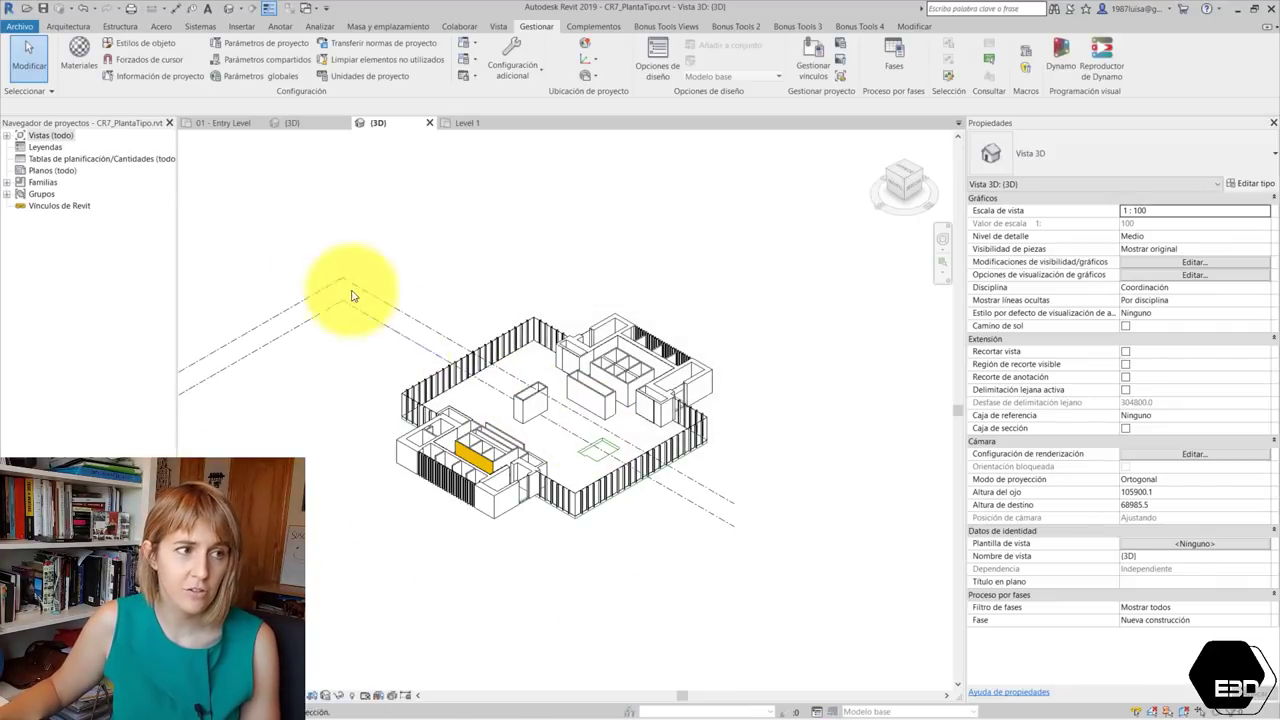
{"action": "left_click", "coordinate": [81, 67]}
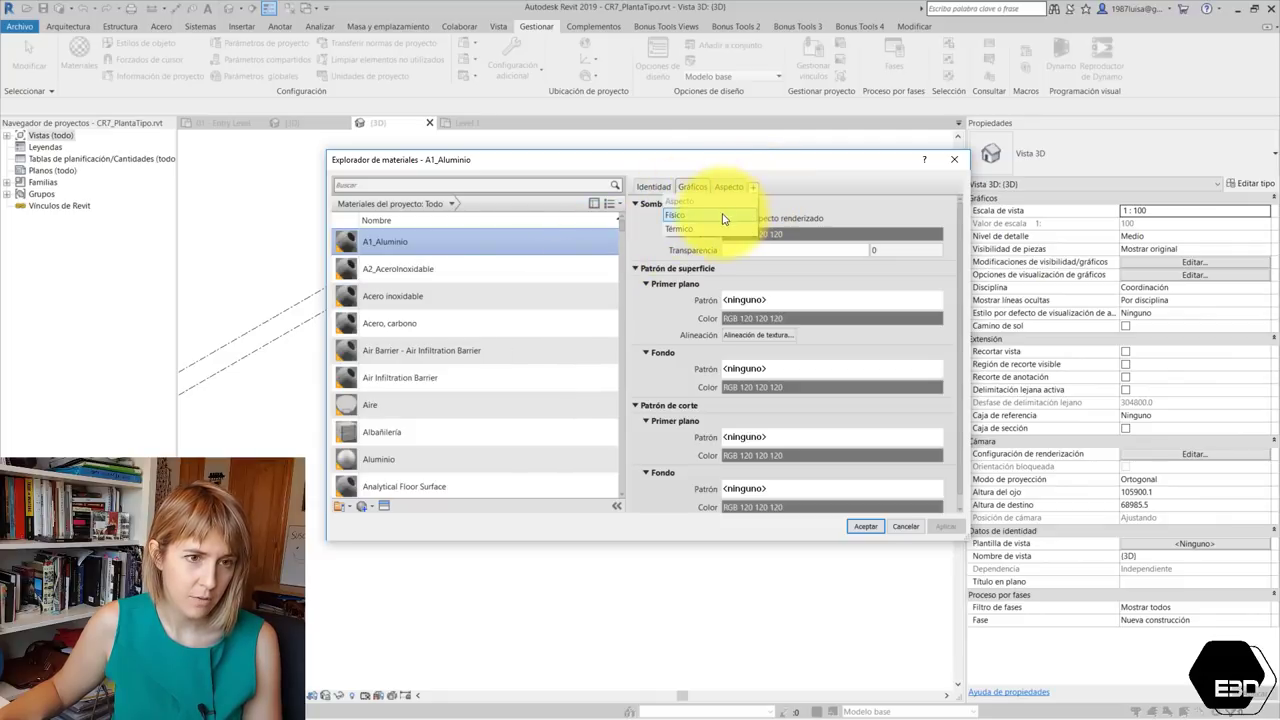
{"action": "left_click", "coordinate": [724, 218]}
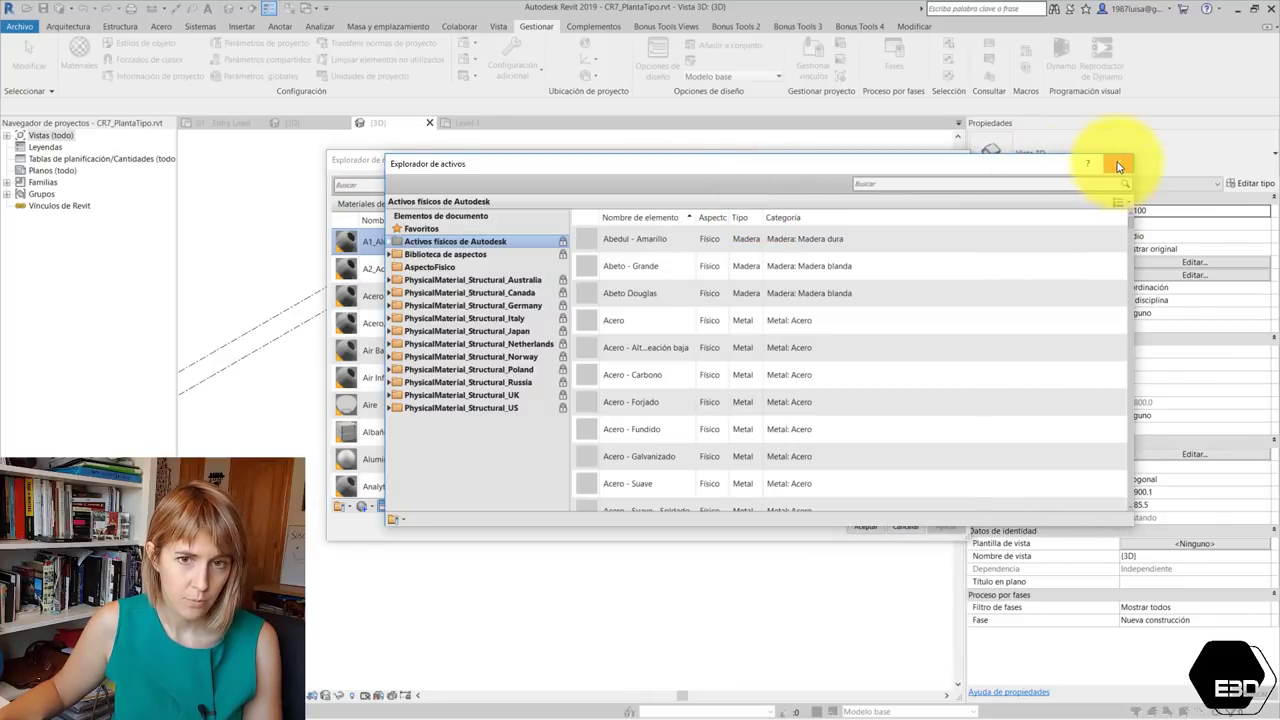
{"action": "left_click", "coordinate": [1118, 164]}
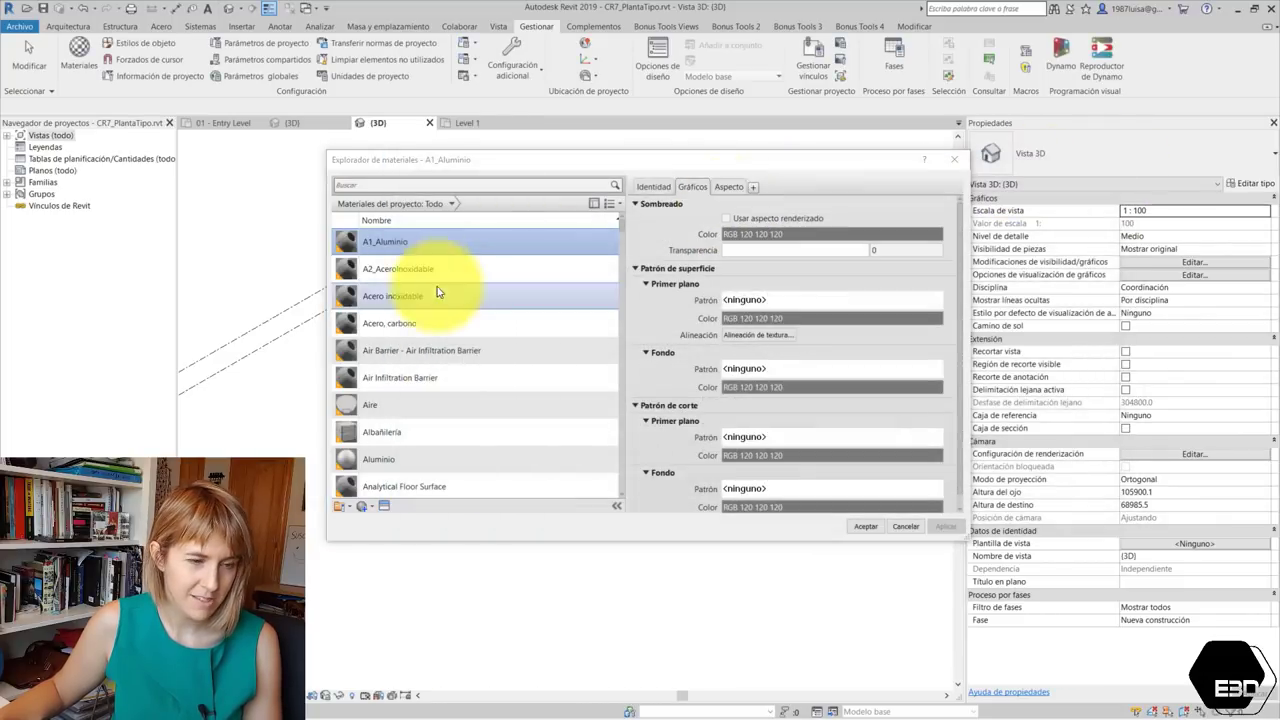
{"action": "left_click", "coordinate": [899, 531]}
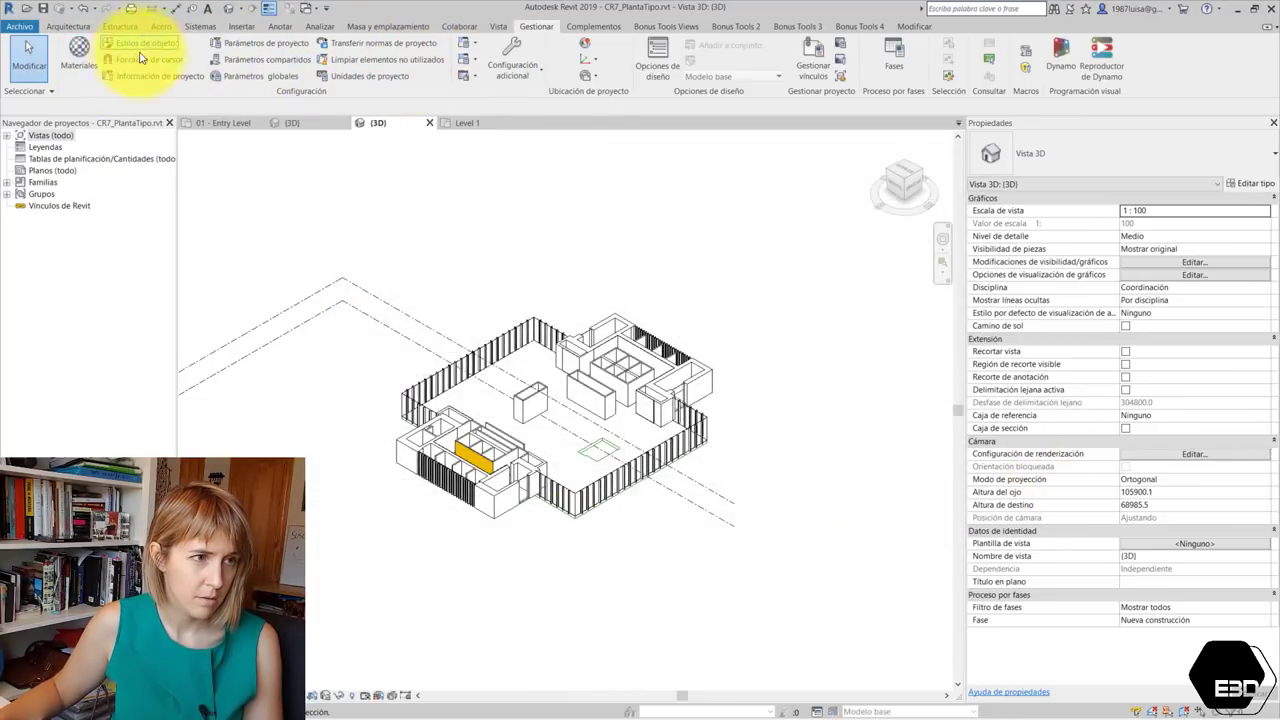
Cancel a trial transfer from MaterialesBase.rvt and undo the three earlier project standards transfers
{"action": "left_click", "coordinate": [377, 44]}
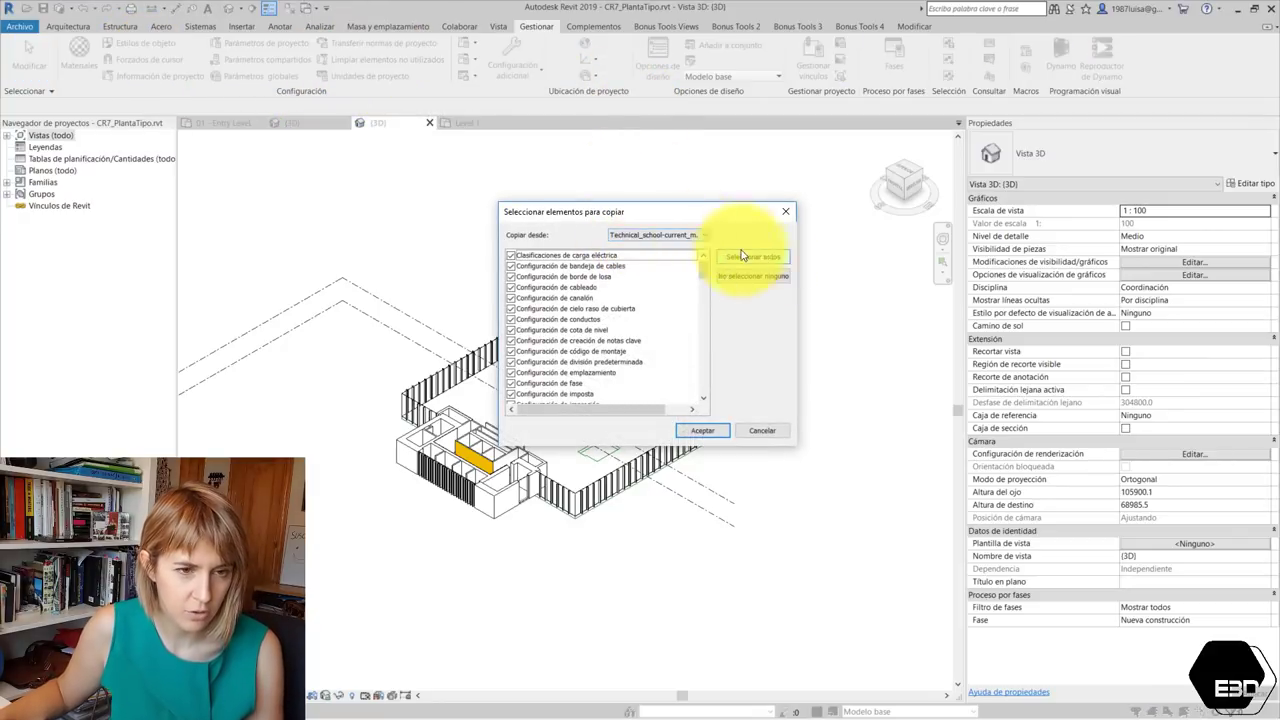
{"action": "left_click", "coordinate": [700, 234]}
{"action": "left_click", "coordinate": [676, 257]}
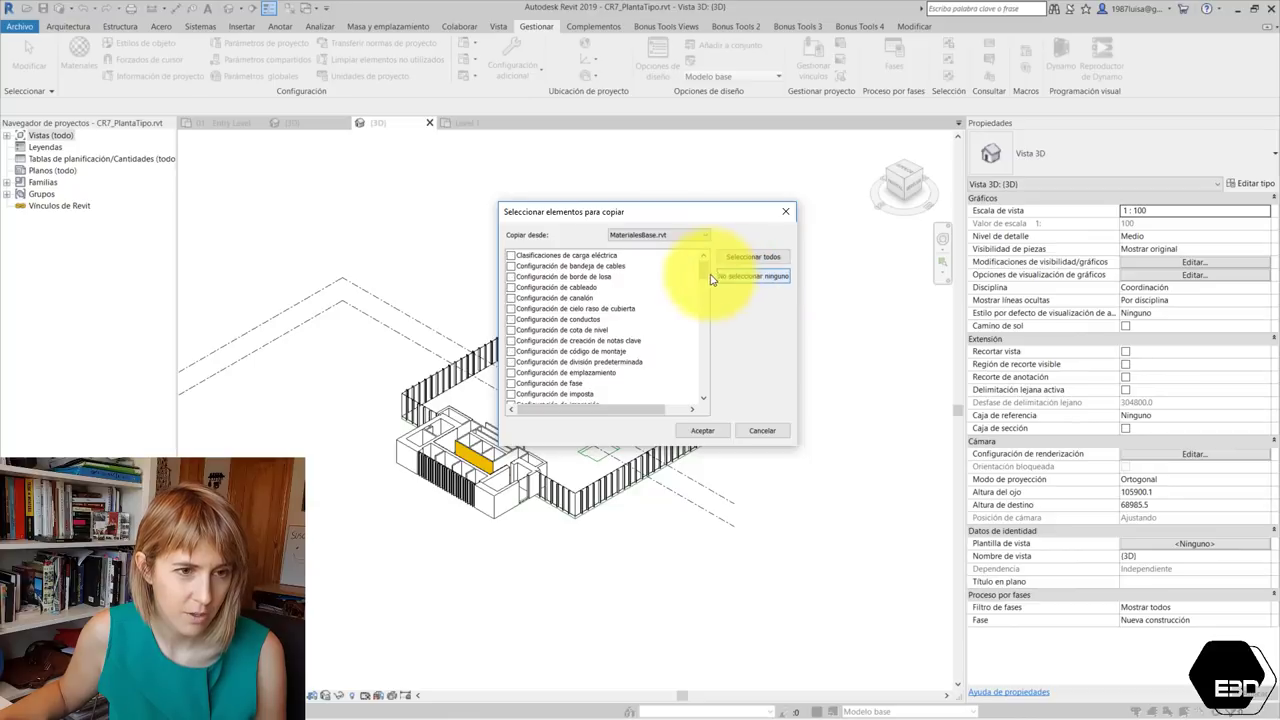
{"action": "left_click_drag", "start_coordinate": [707, 274], "coordinate": [697, 396]}
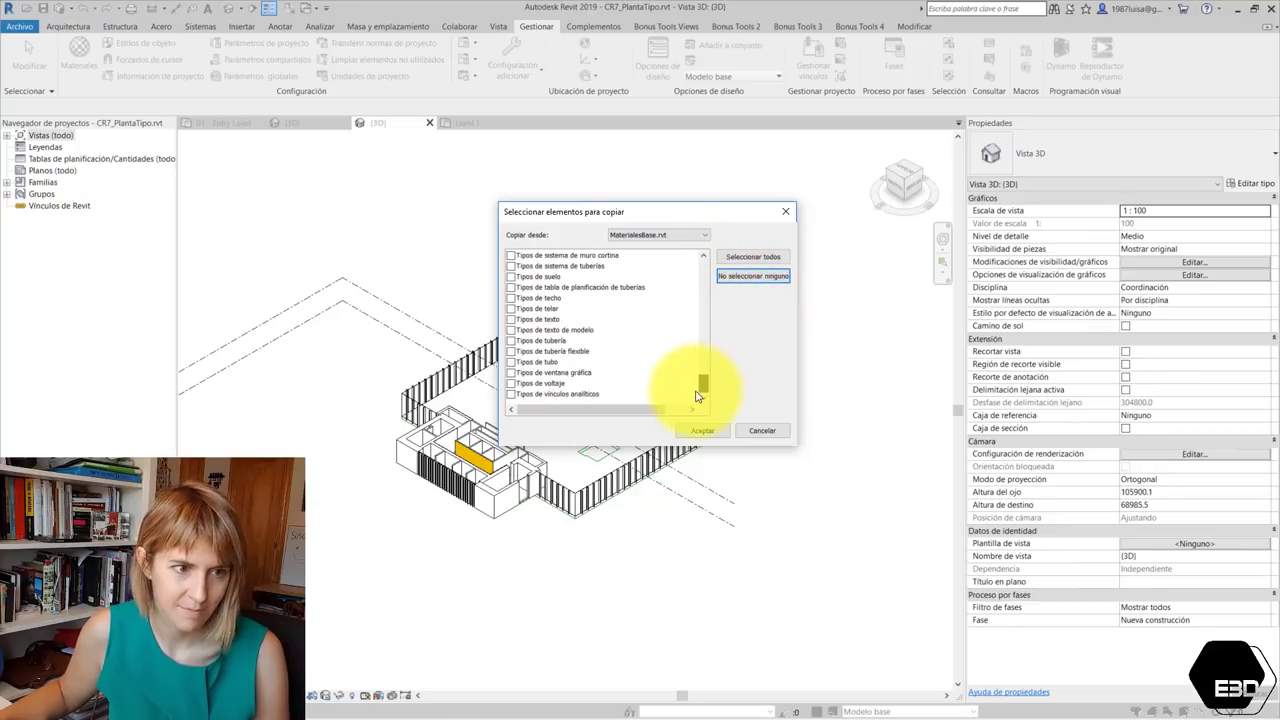
{"action": "left_click", "coordinate": [762, 430]}
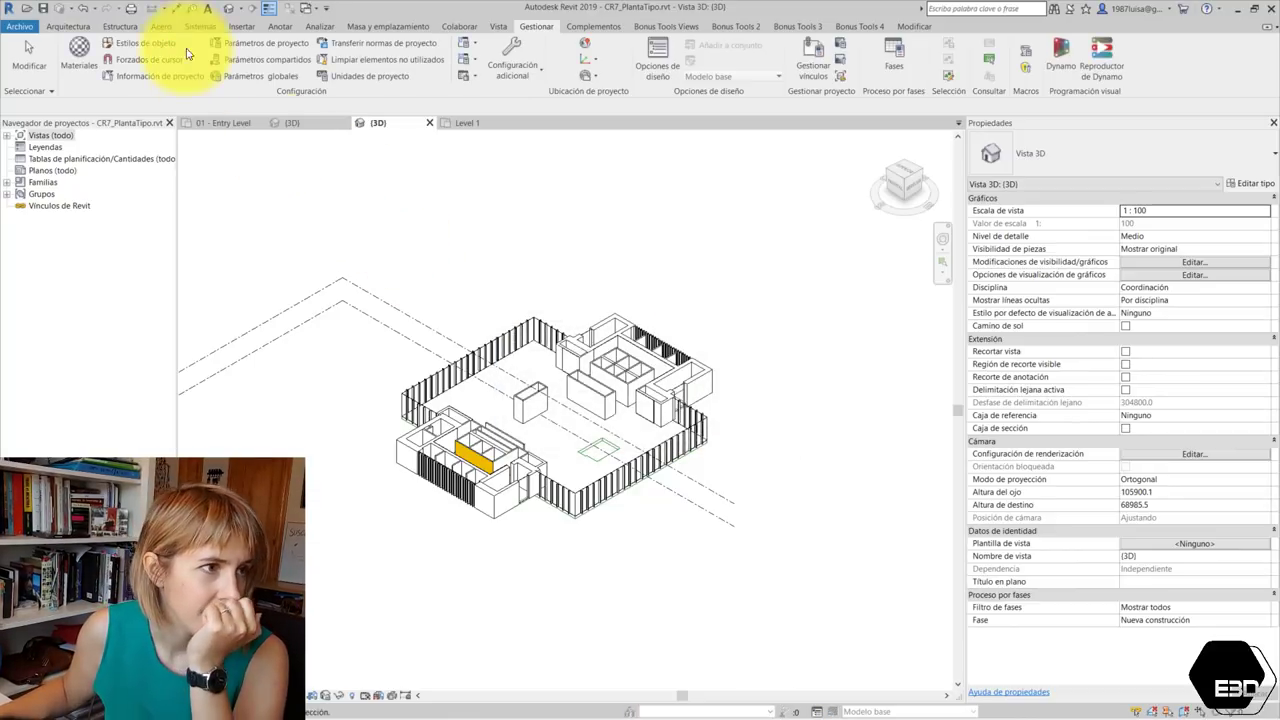
{"action": "left_click", "coordinate": [99, 9]}
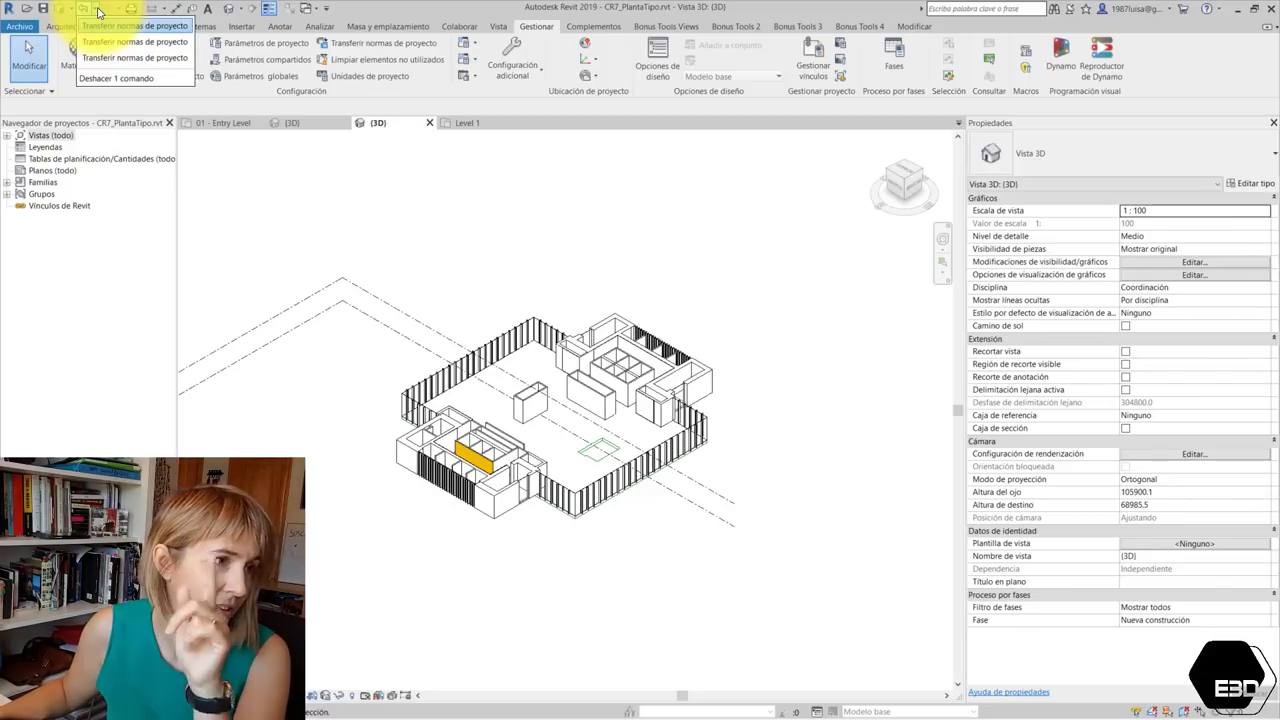
{"action": "left_click", "coordinate": [96, 64]}
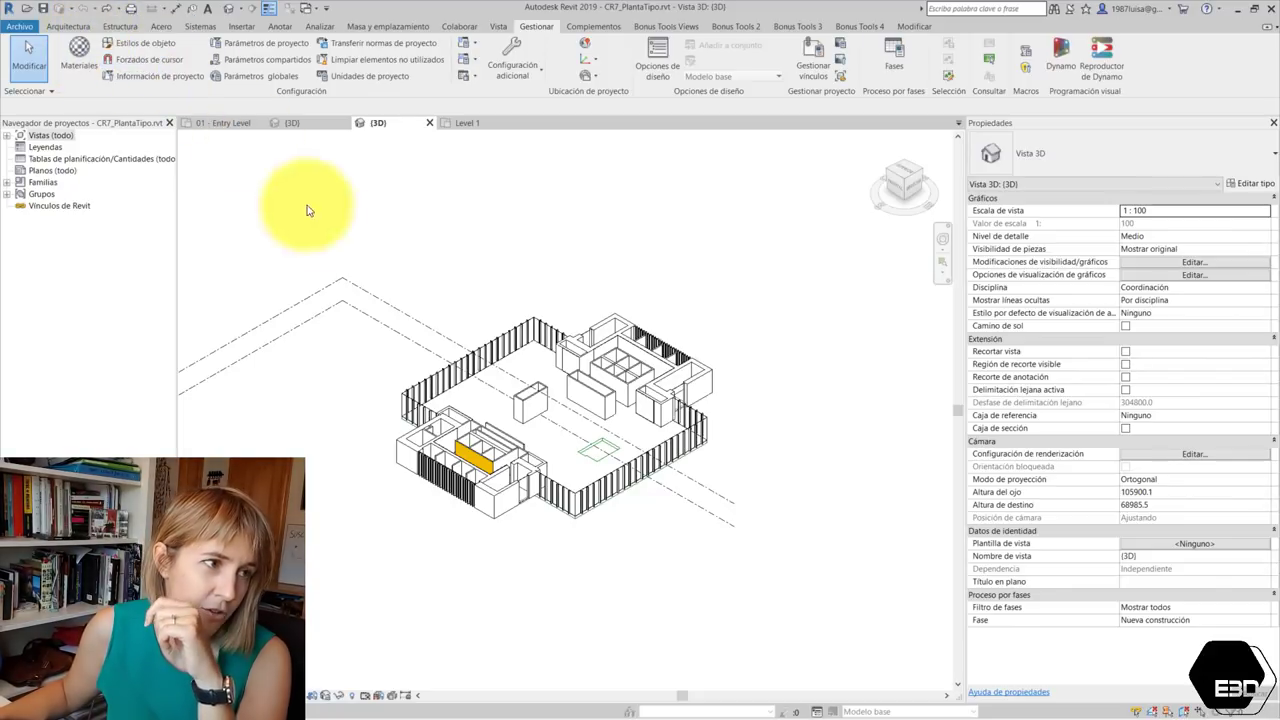
Transfer only Materiales from MaterialesBase.rvt into CR7_PlantaTipo
{"action": "left_click", "coordinate": [357, 43]}
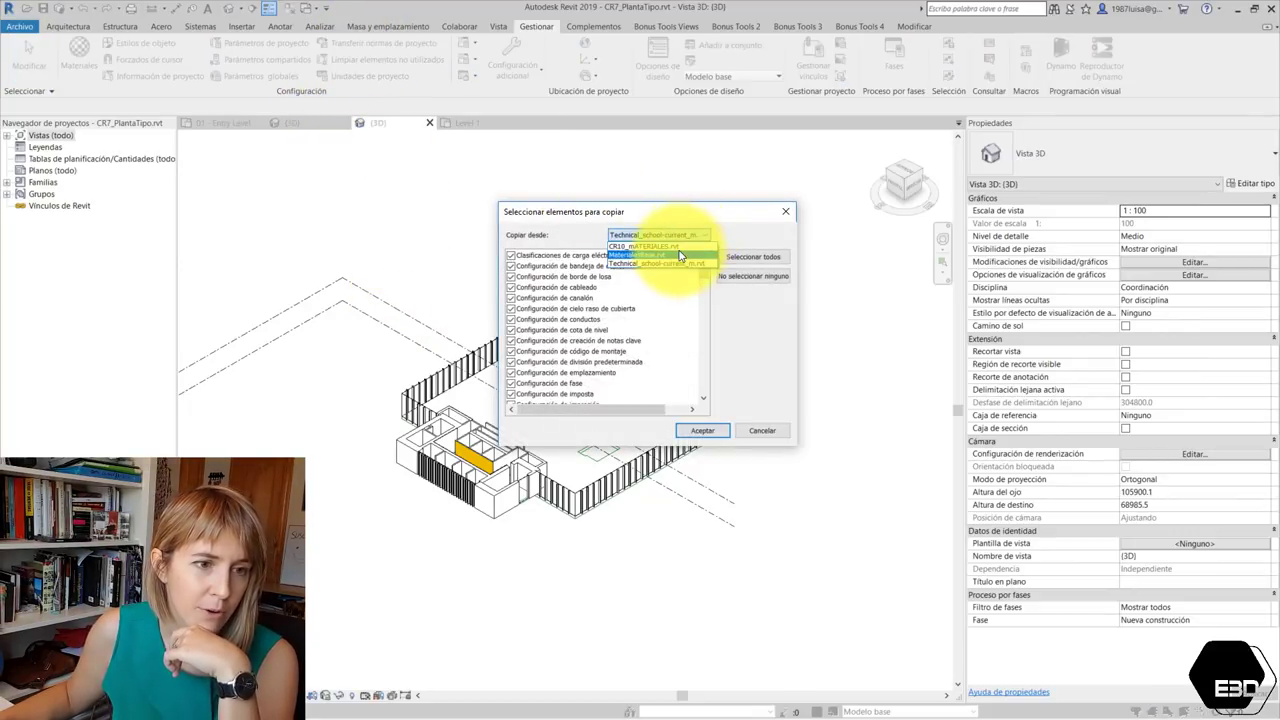
{"action": "left_click", "coordinate": [680, 256]}
{"action": "left_click", "coordinate": [755, 277]}
{"action": "mouse_move", "coordinate": [701, 280]}
{"action": "left_mouse_down"}
{"action": "mouse_move", "coordinate": [700, 400]}
{"action": "mouse_move", "coordinate": [690, 312]}
{"action": "left_mouse_up"}
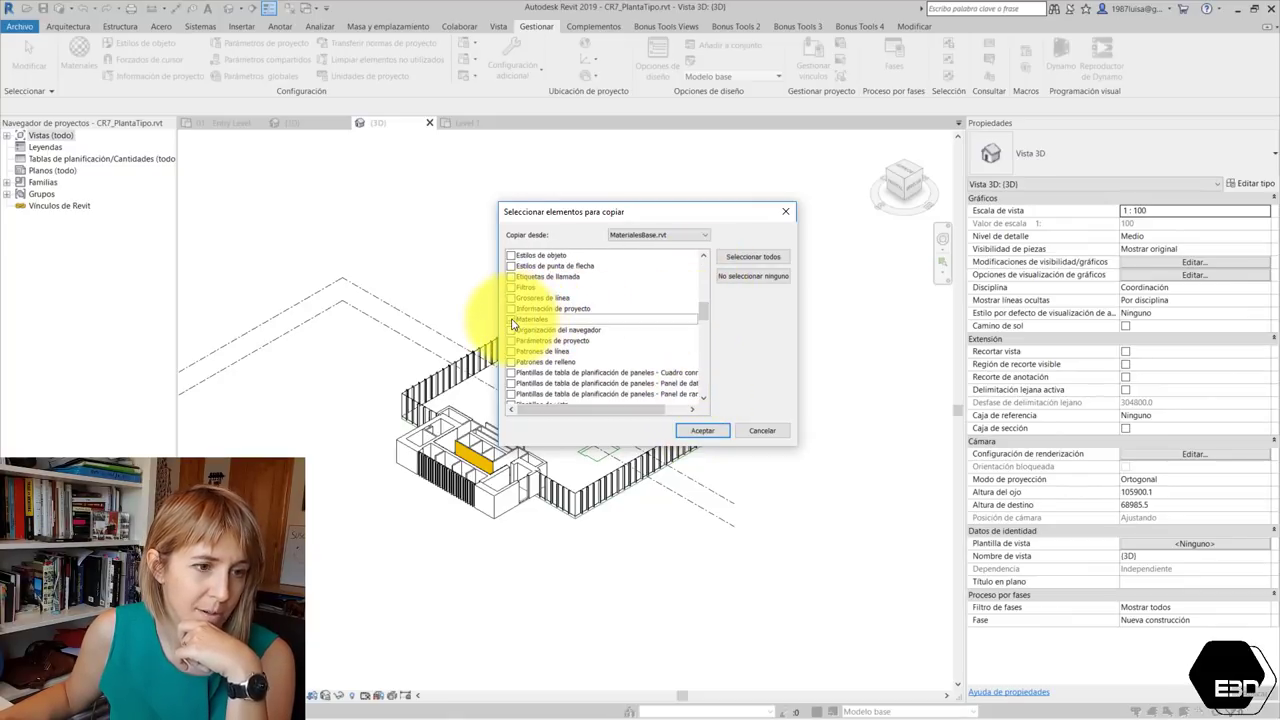
{"action": "left_click", "coordinate": [702, 430]}
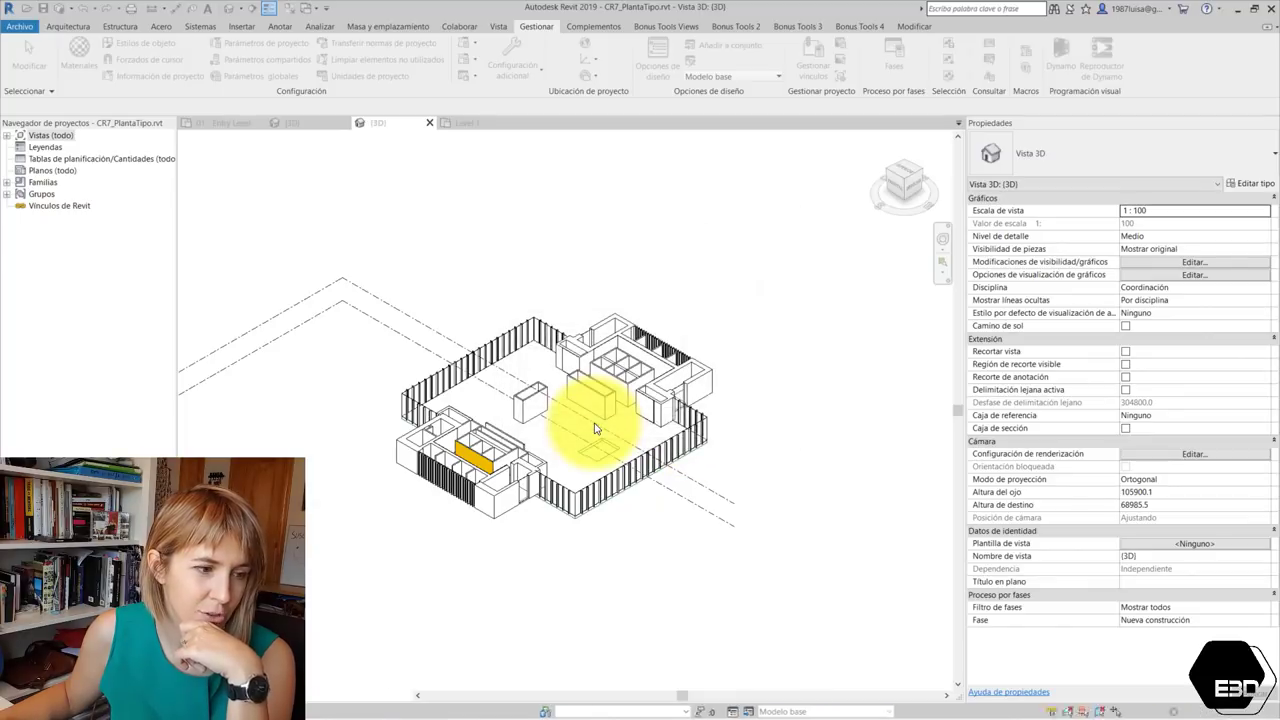
{"action": "left_click", "coordinate": [48, 6]}
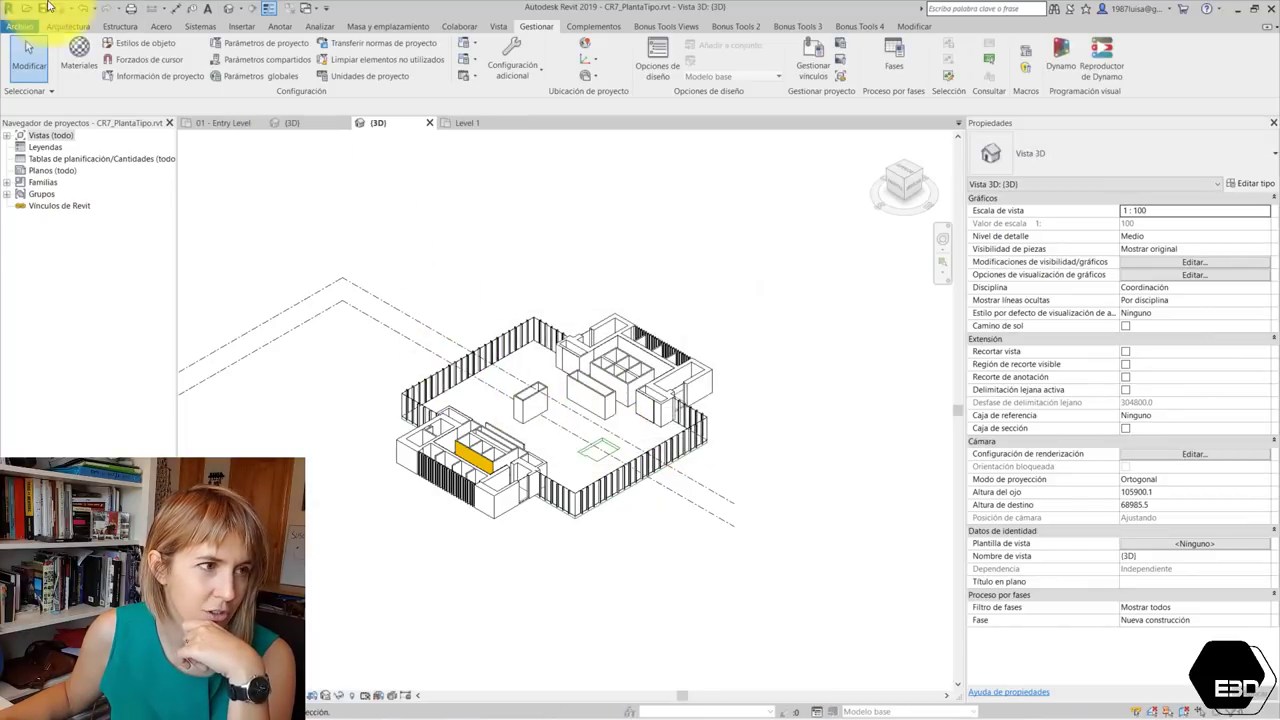
{"action": "left_click", "coordinate": [86, 66]}
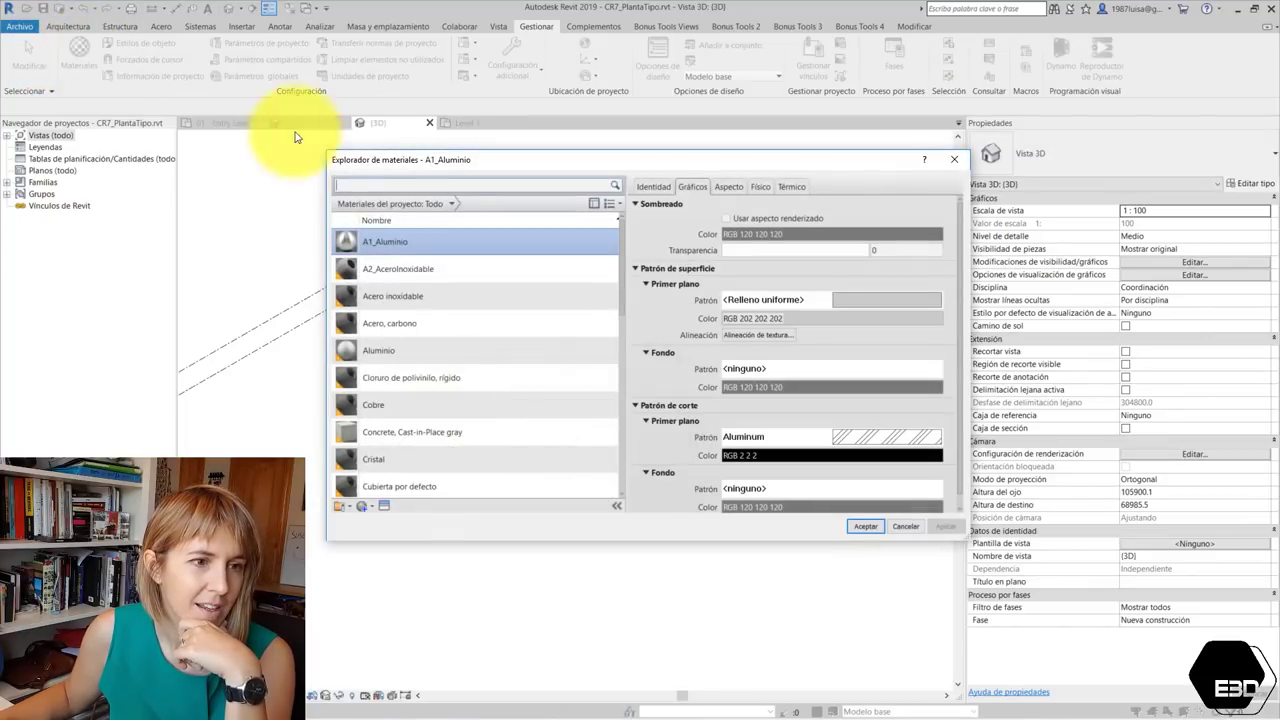
{"action": "left_click", "coordinate": [729, 186]}
{"action": "left_click", "coordinate": [760, 190]}
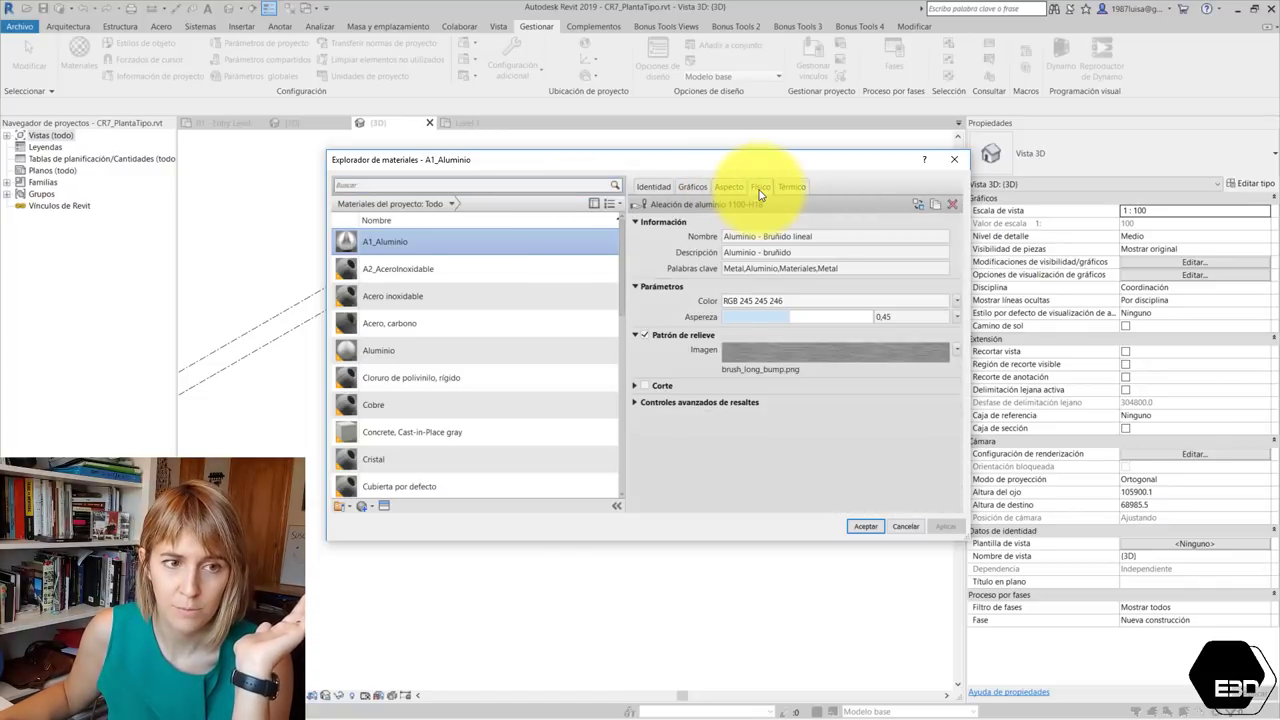
{"action": "left_click", "coordinate": [792, 188]}
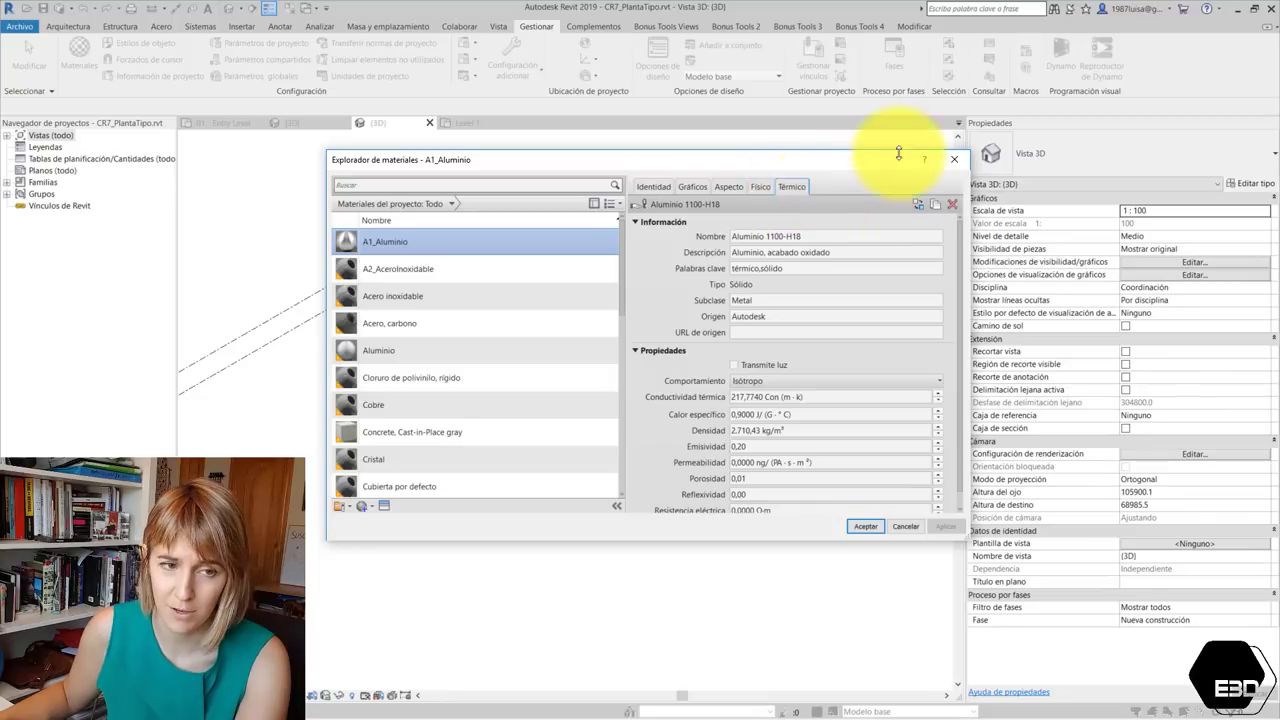
{"action": "left_click", "coordinate": [953, 159]}
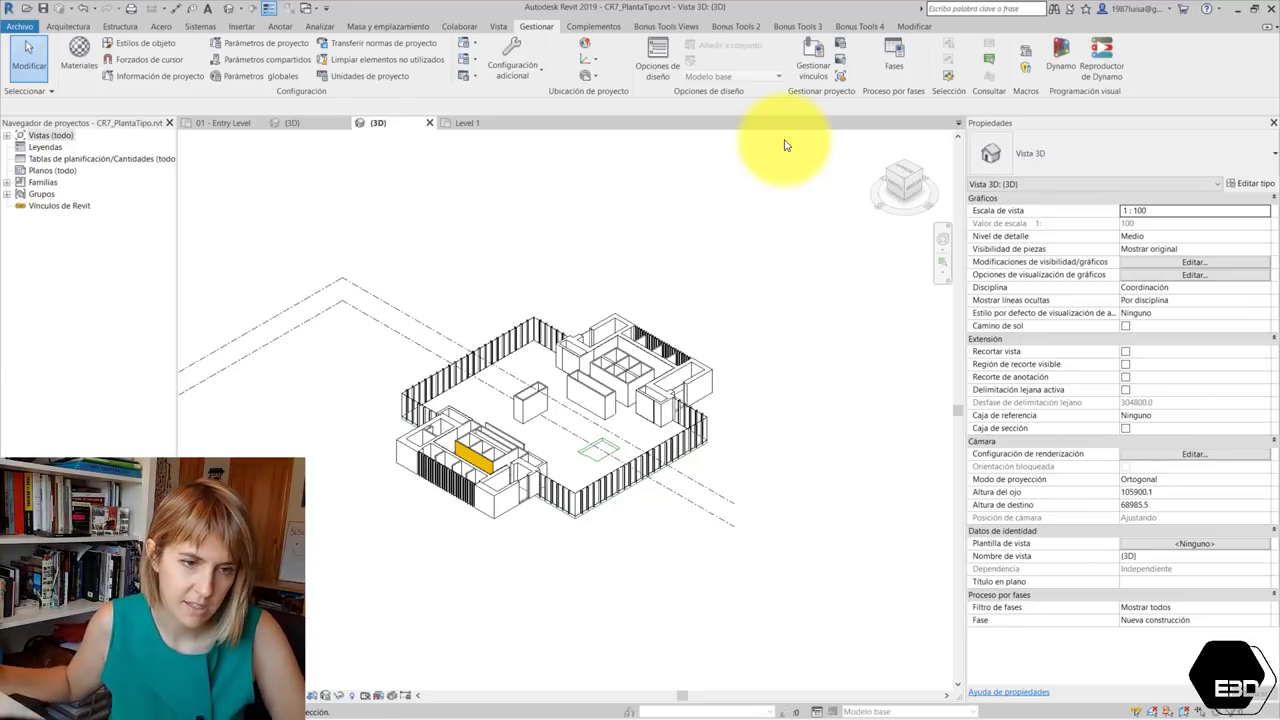
Select the exterior wall and set its type's structural core thickness to 1100
{"action": "scroll", "coordinate": [486, 457], "scroll_direction": "up", "scroll_amount": 3}
{"action": "scroll", "coordinate": [503, 455], "scroll_direction": "up", "scroll_amount": 1}
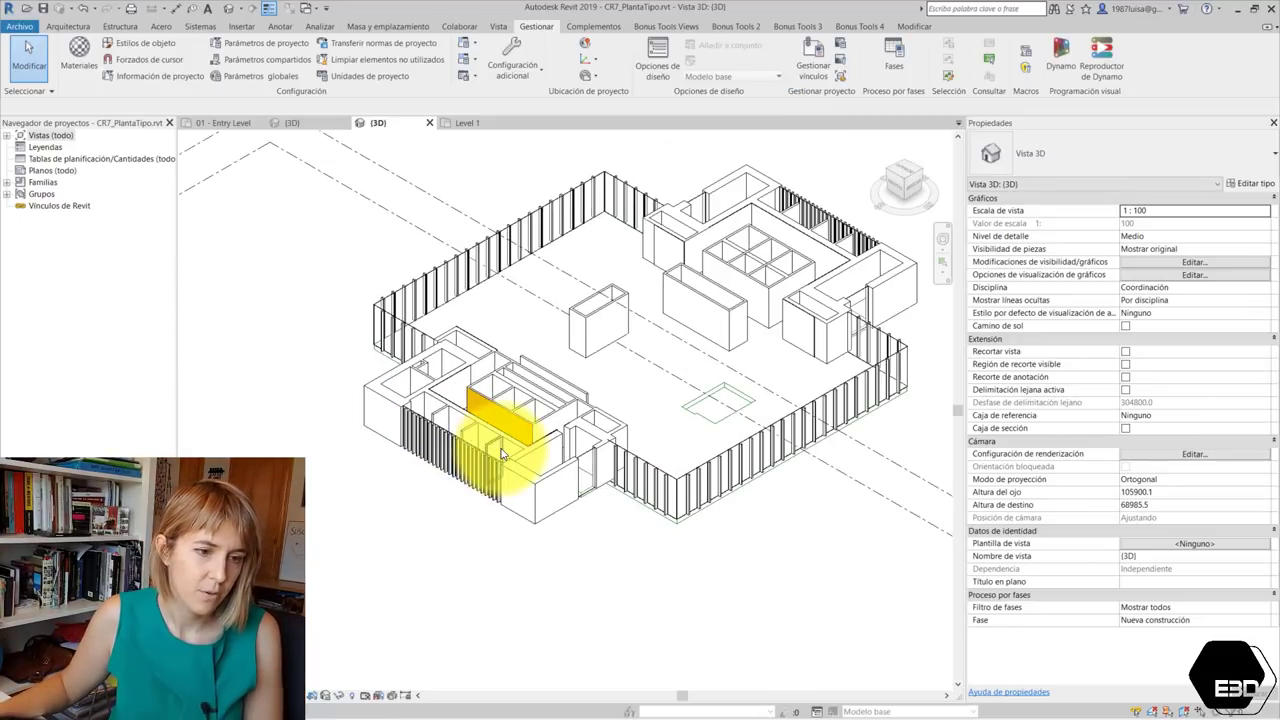
{"action": "scroll", "coordinate": [503, 455], "scroll_direction": "up", "scroll_amount": 2}
{"action": "left_click", "coordinate": [514, 478]}
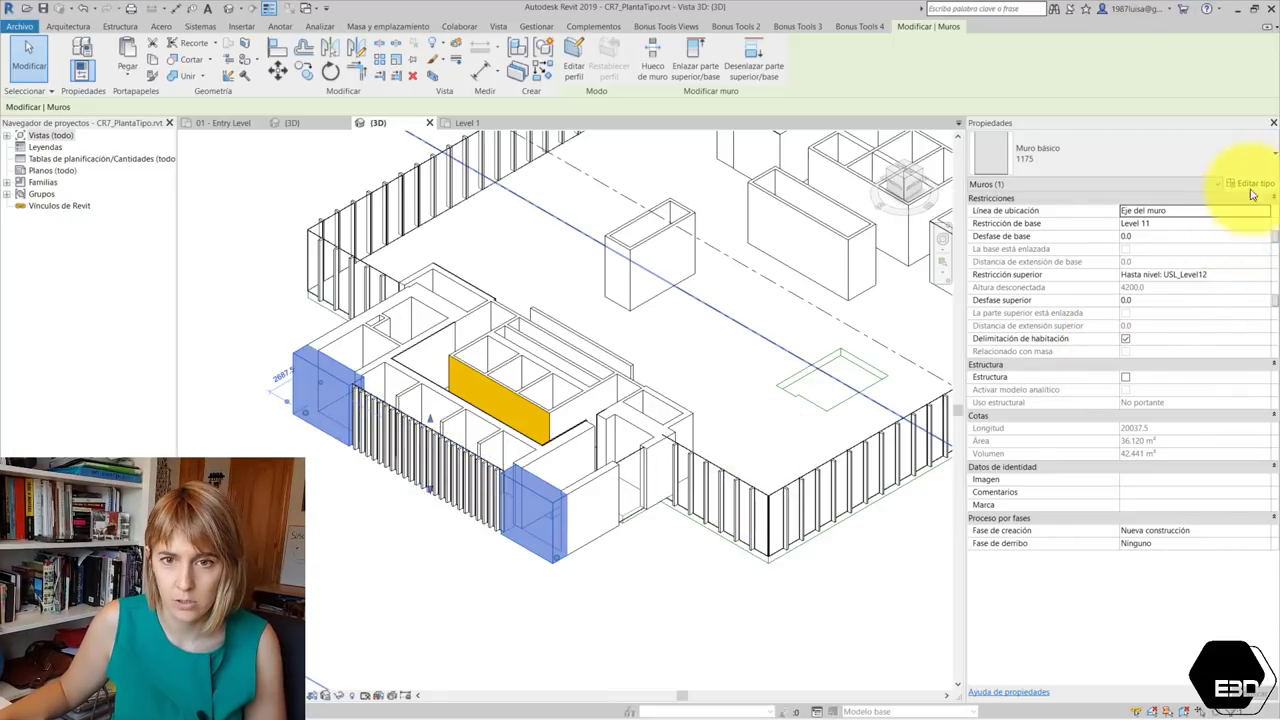
{"action": "left_click", "coordinate": [1256, 185]}
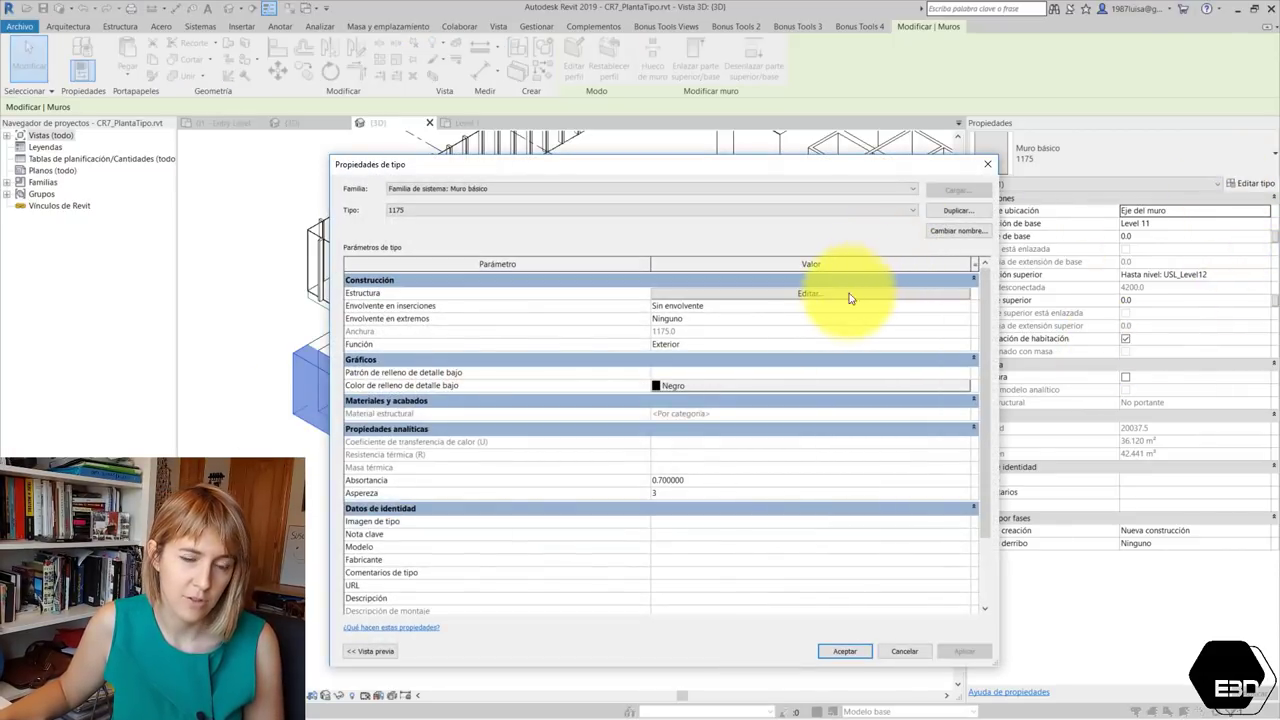
{"action": "left_click", "coordinate": [850, 296]}
{"action": "left_click", "coordinate": [633, 292]}
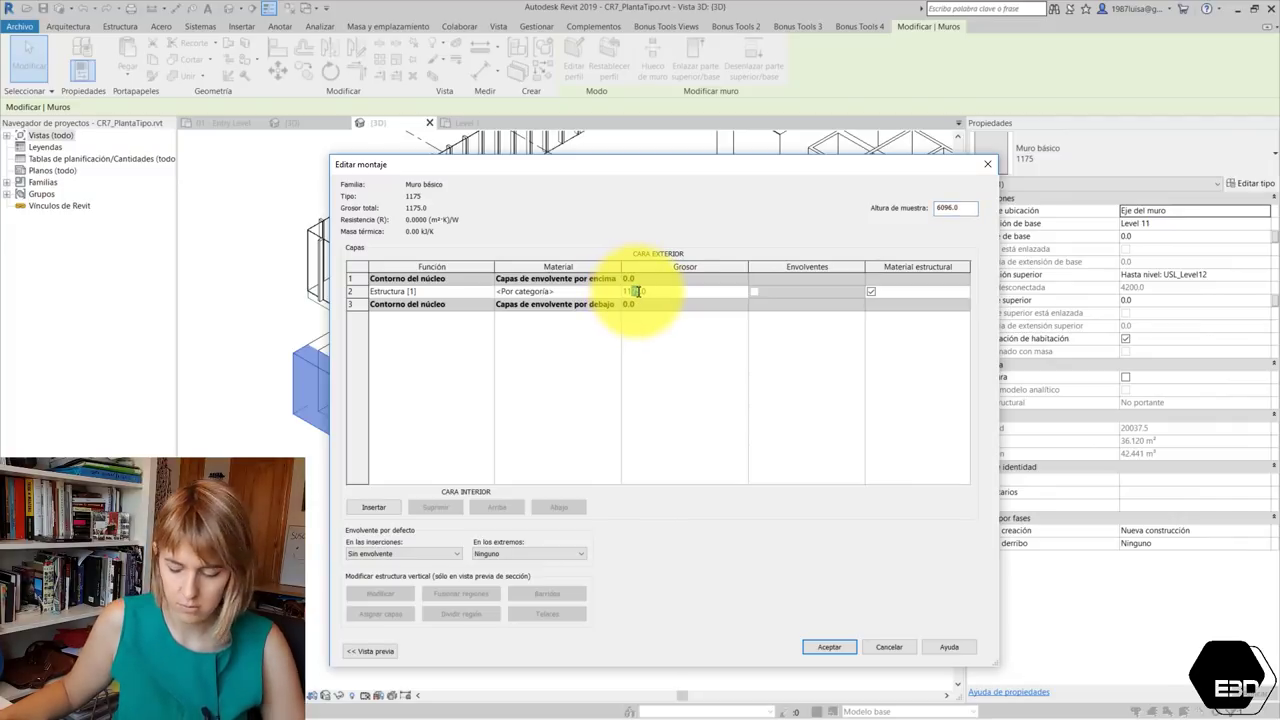
Add a 75-thick A1_Aluminio Acabado 1 layer on the exterior side and apply it
{"action": "left_click", "coordinate": [380, 507]}
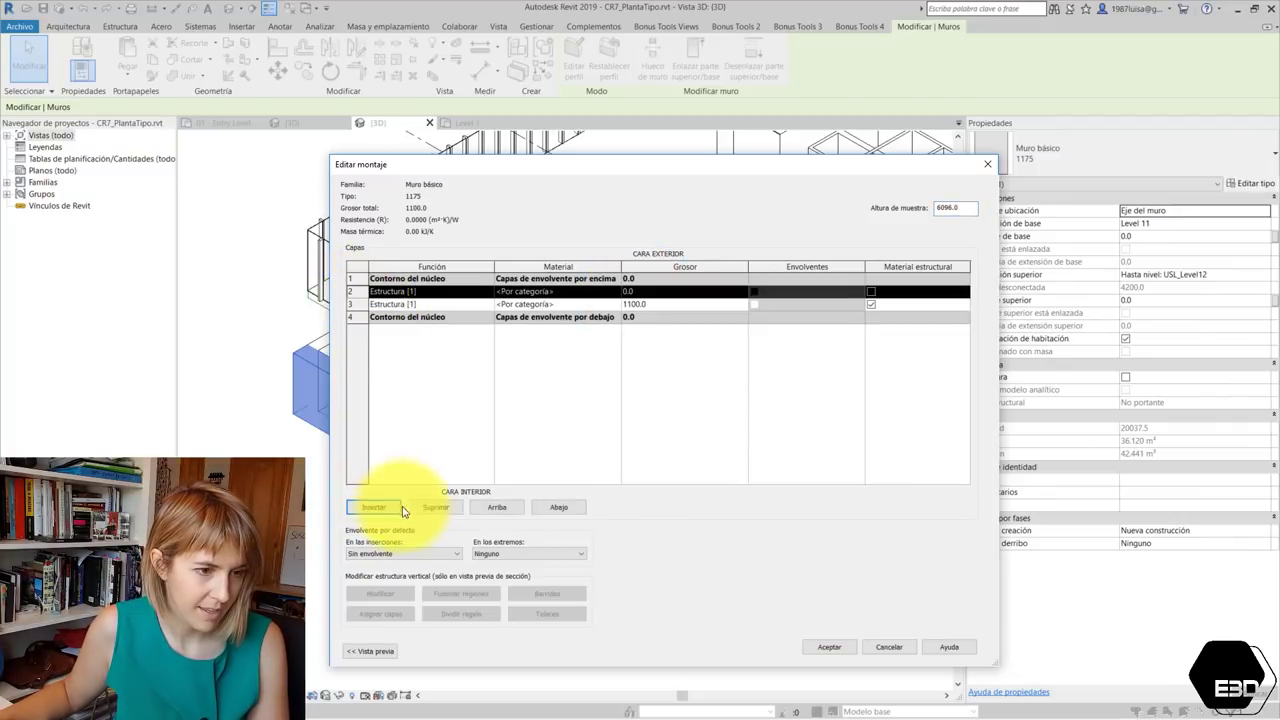
{"action": "left_click", "coordinate": [497, 507]}
{"action": "left_click", "coordinate": [658, 280]}
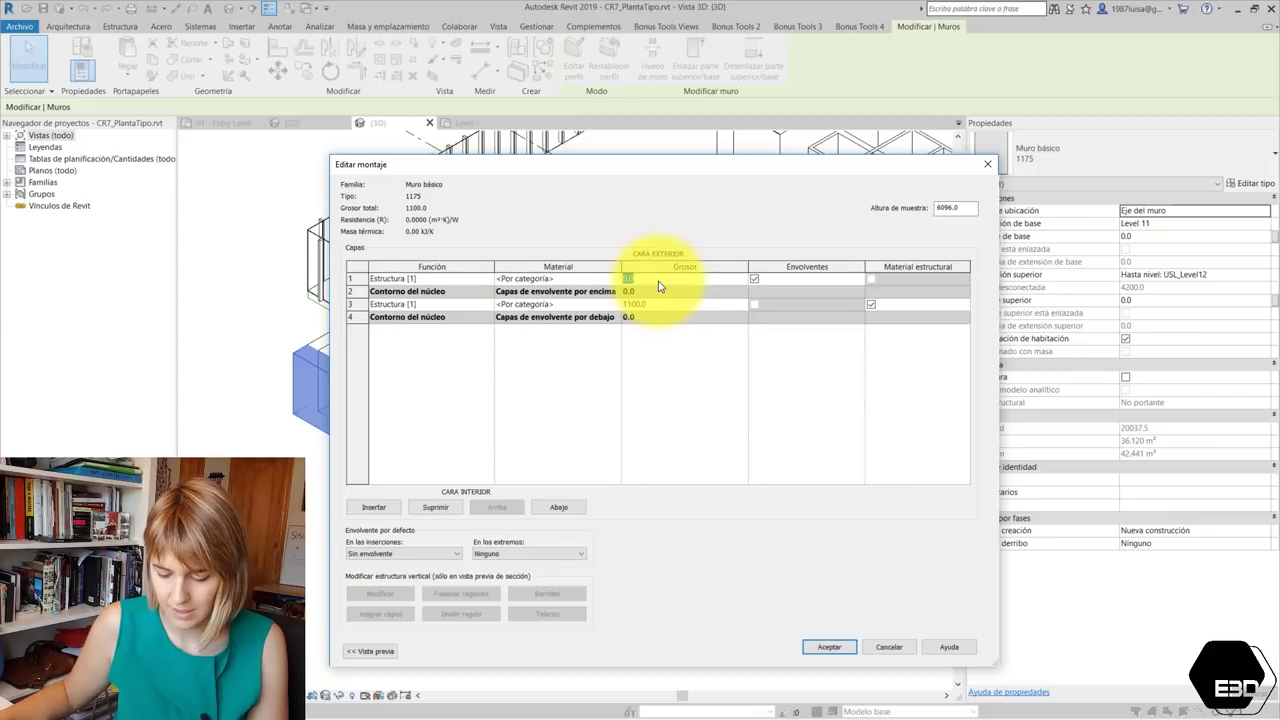
{"action": "type", "text": "75"}
{"action": "left_click", "coordinate": [592, 280]}
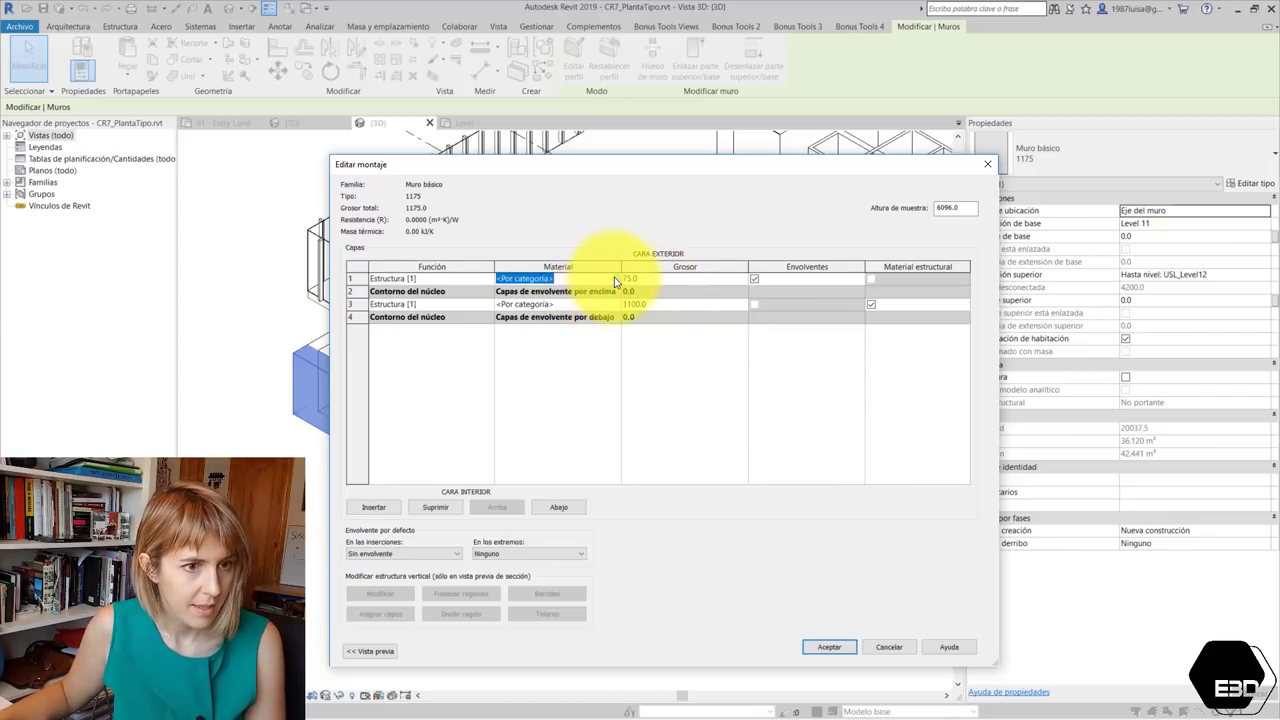
{"action": "left_click", "coordinate": [615, 279]}
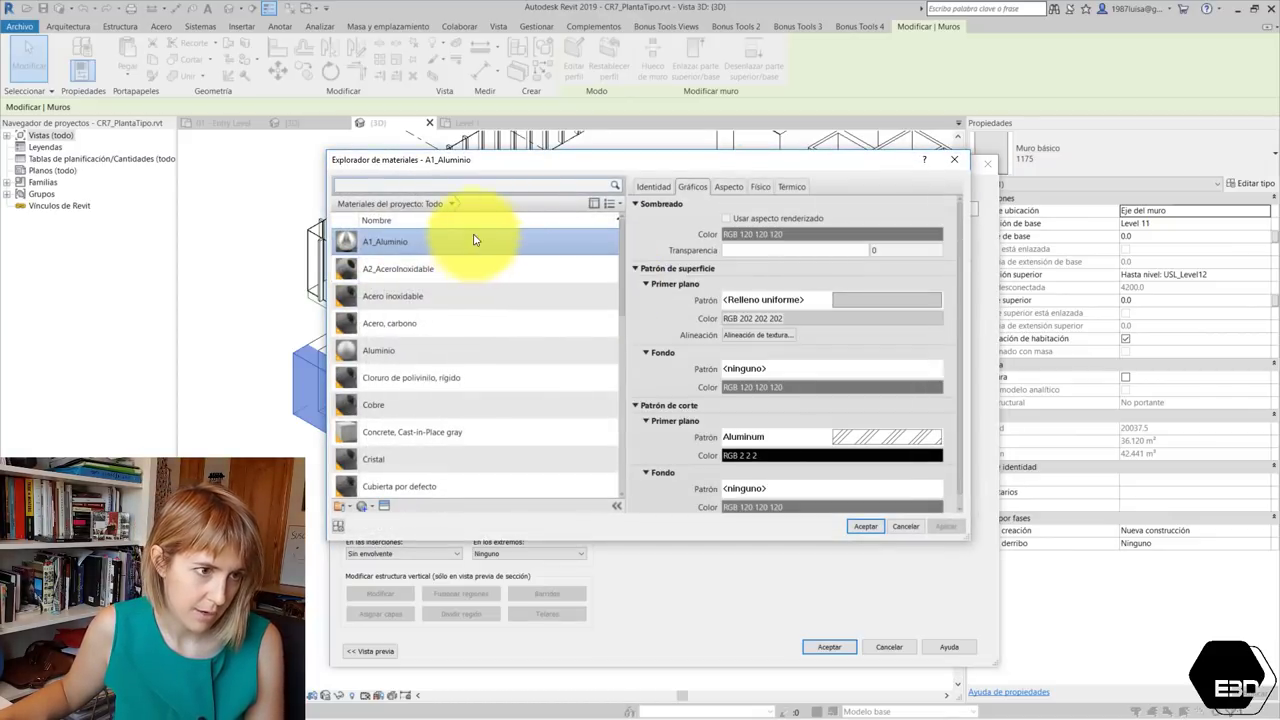
{"action": "left_click", "coordinate": [866, 526]}
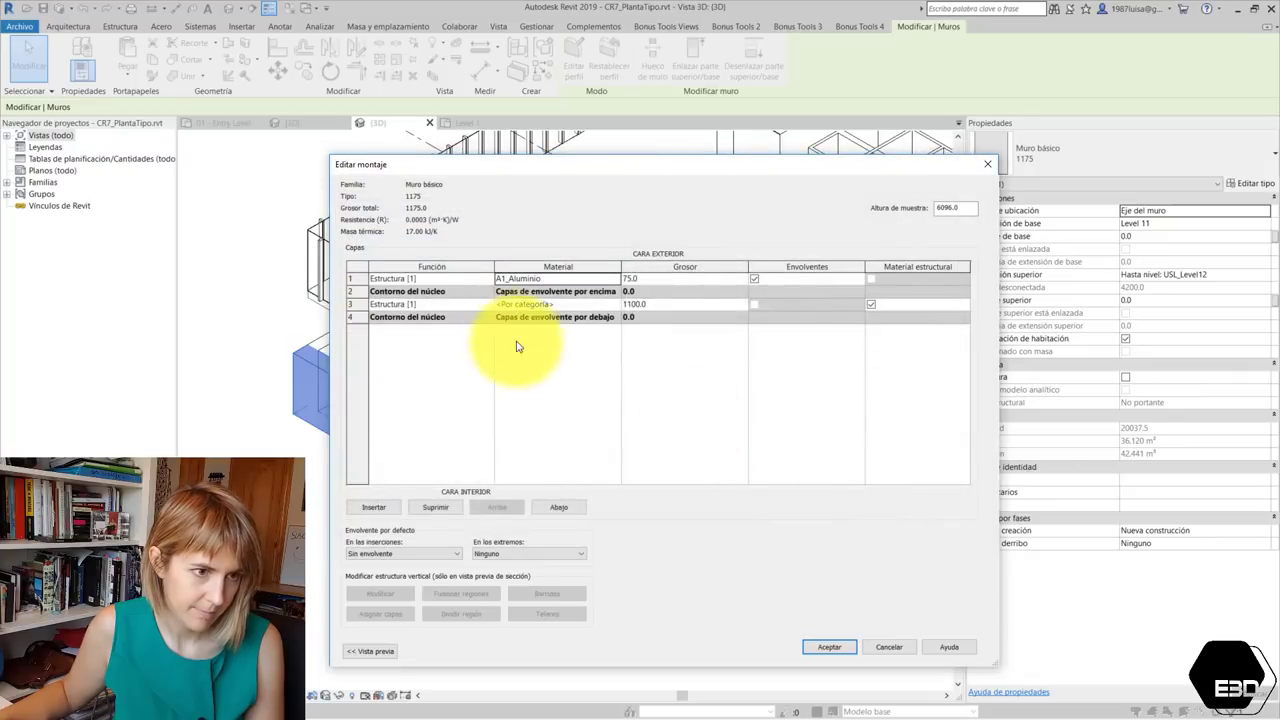
{"action": "left_click", "coordinate": [489, 280]}
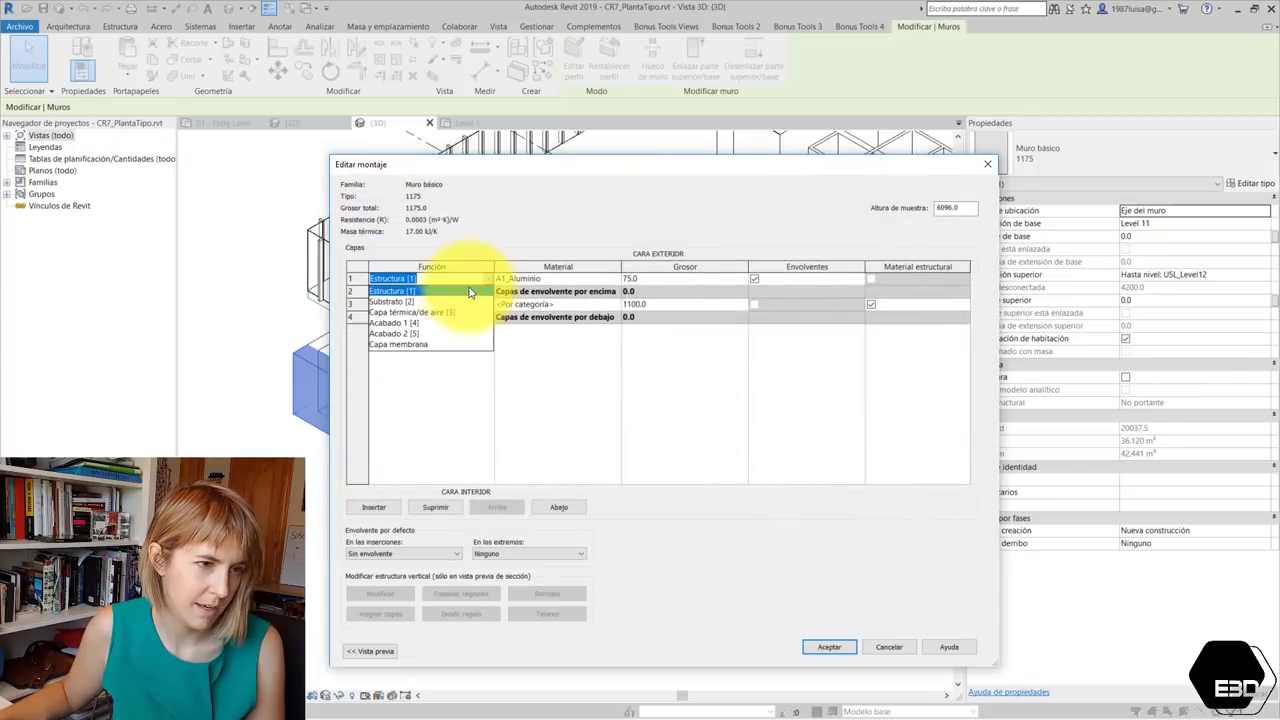
{"action": "left_click", "coordinate": [417, 326]}
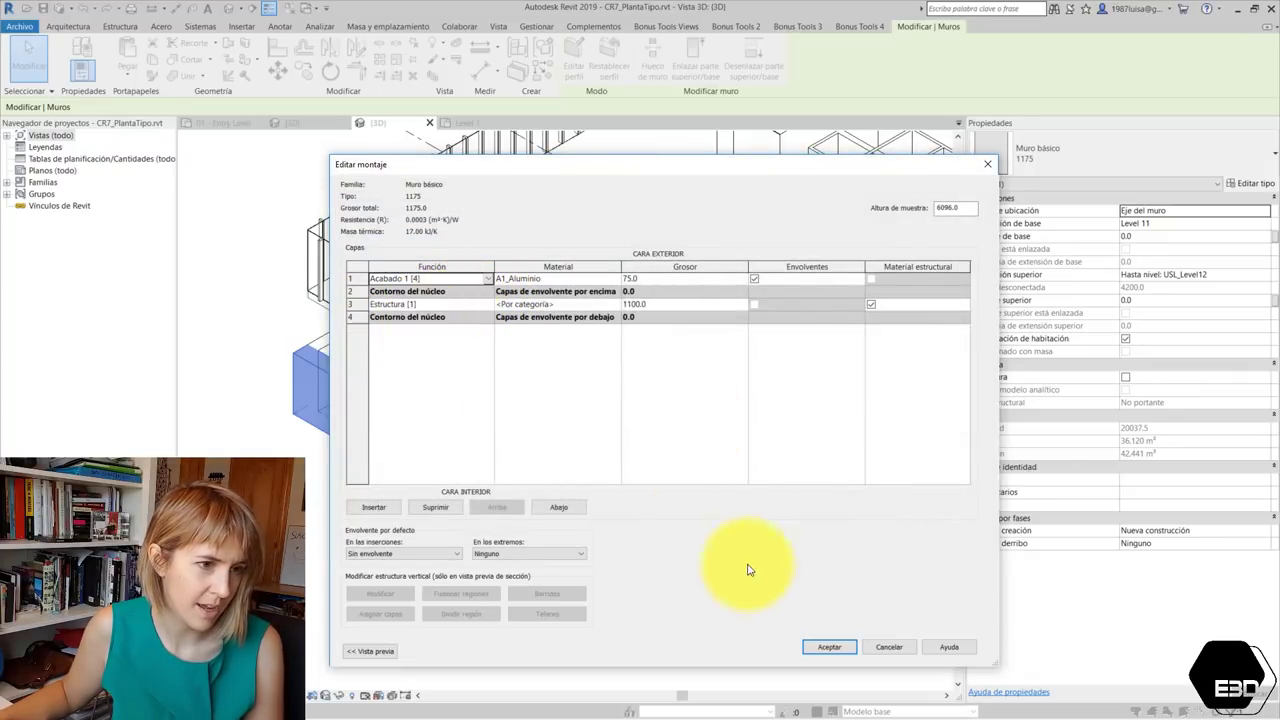
{"action": "left_click", "coordinate": [820, 648]}
{"action": "left_click", "coordinate": [828, 649]}
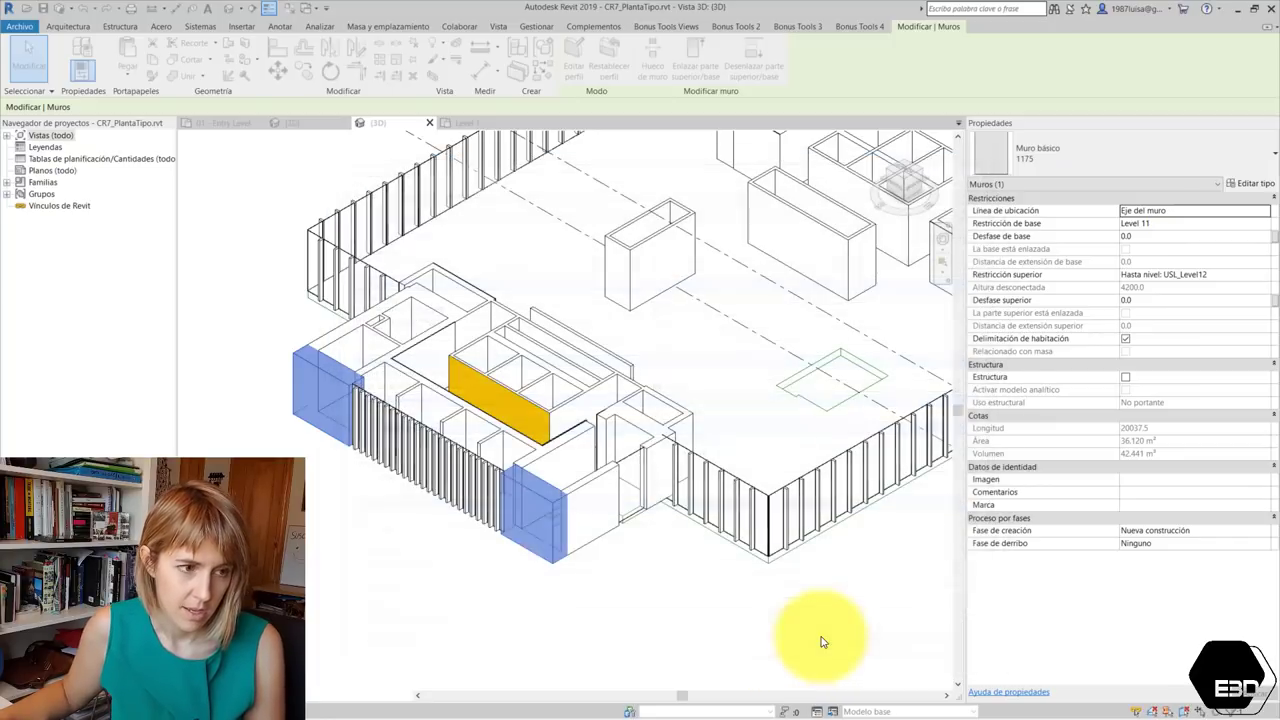
{"action": "left_click", "coordinate": [630, 622]}
Orbit the 3D model, then switch to the MaterialesBase.rvt - Level 1 plan view
{"action": "scroll", "coordinate": [506, 555], "scroll_direction": "down", "scroll_amount": 3}
{"action": "scroll", "coordinate": [367, 467], "scroll_direction": "up", "scroll_amount": 4}
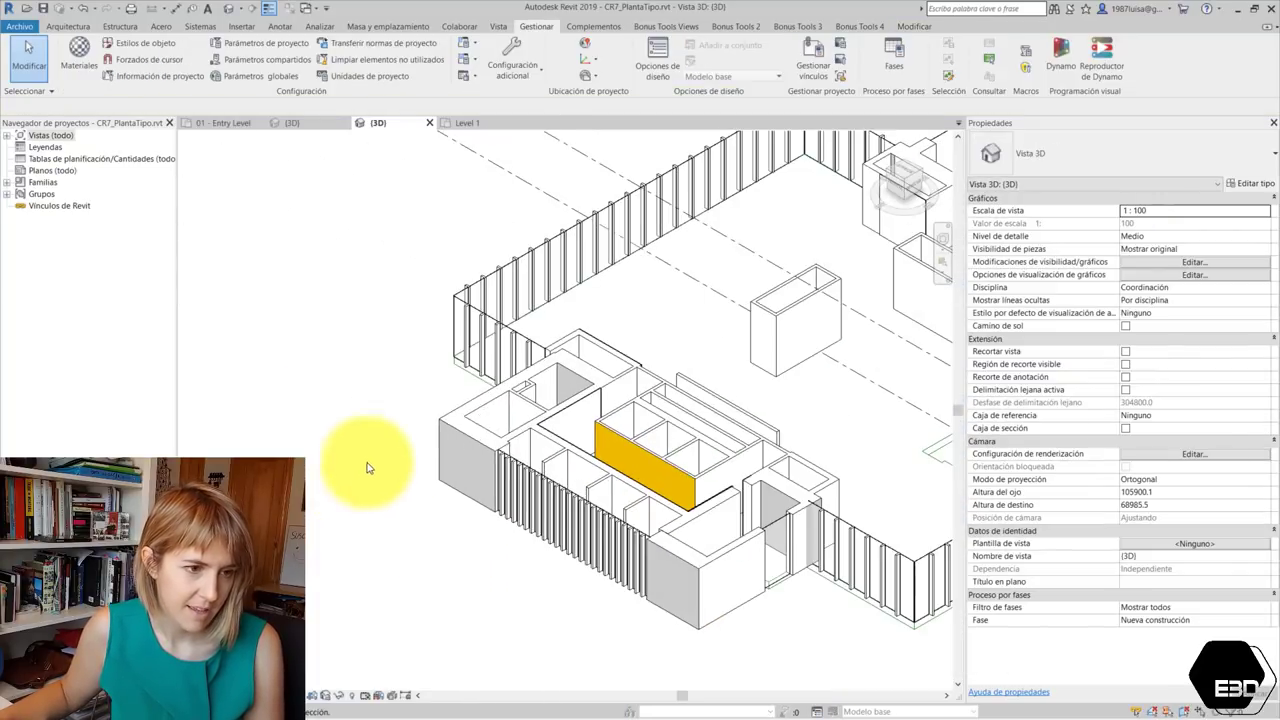
{"action": "scroll", "coordinate": [528, 457], "scroll_direction": "down", "scroll_amount": 3}
{"action": "mouse_move", "coordinate": [686, 586]}
{"action": "middle_mouse_down", "text": "shift"}
{"action": "mouse_move", "coordinate": [543, 523]}
{"action": "mouse_move", "coordinate": [677, 523]}
{"action": "middle_mouse_up", "text": "shift"}
{"action": "scroll", "coordinate": [678, 500], "scroll_direction": "up", "scroll_amount": 3}
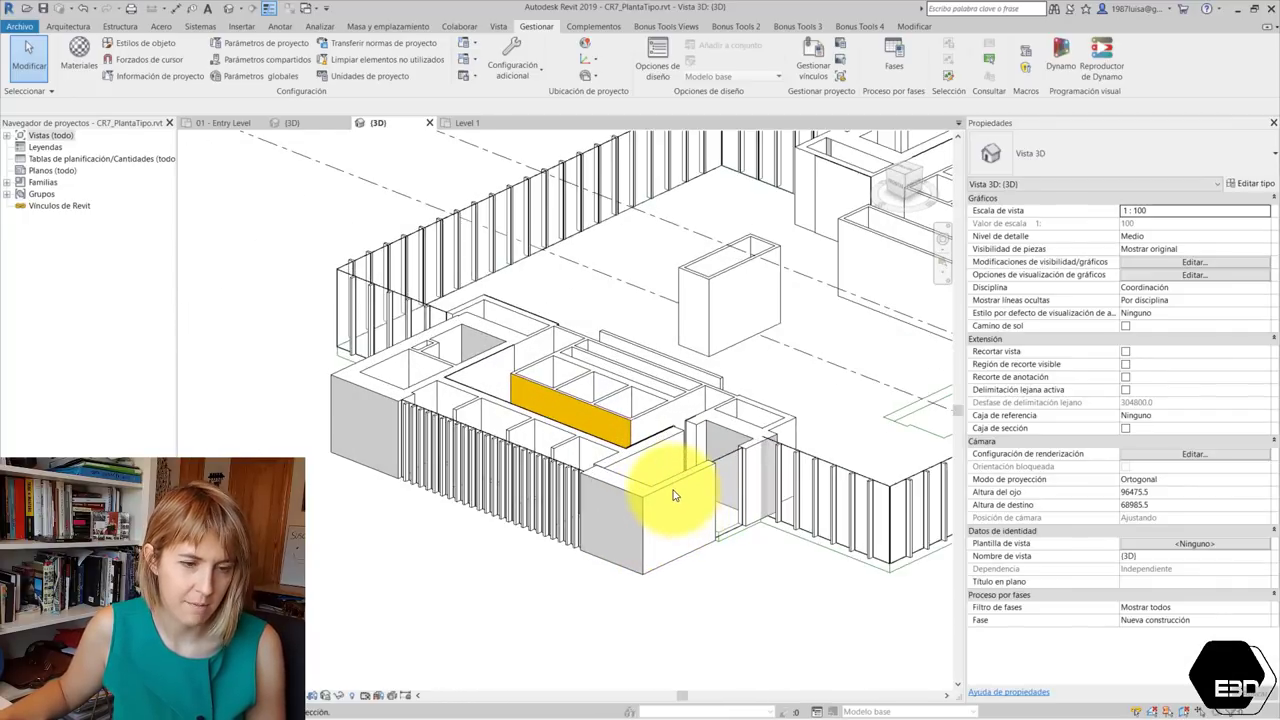
{"action": "left_click", "coordinate": [306, 8]}
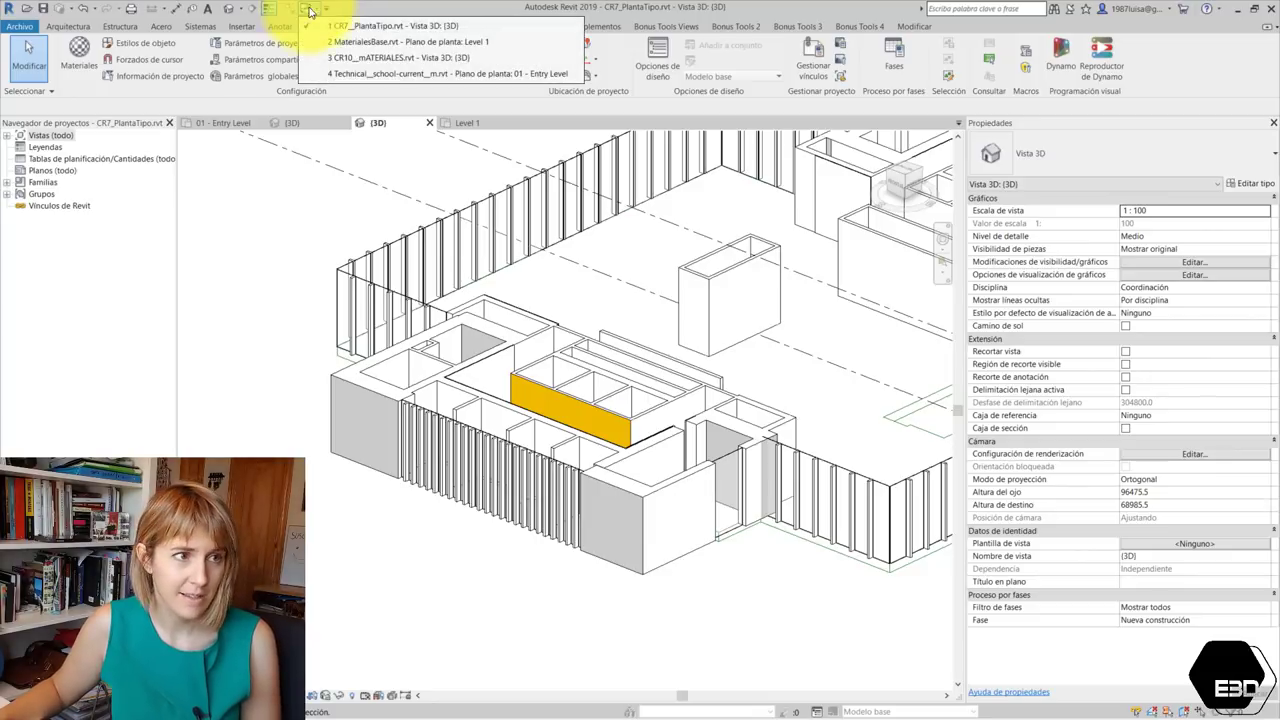
{"action": "left_click", "coordinate": [392, 48]}
{"action": "scroll", "coordinate": [323, 371], "scroll_direction": "down", "scroll_amount": 3}
{"action": "scroll", "coordinate": [371, 374], "scroll_direction": "down", "scroll_amount": 1}
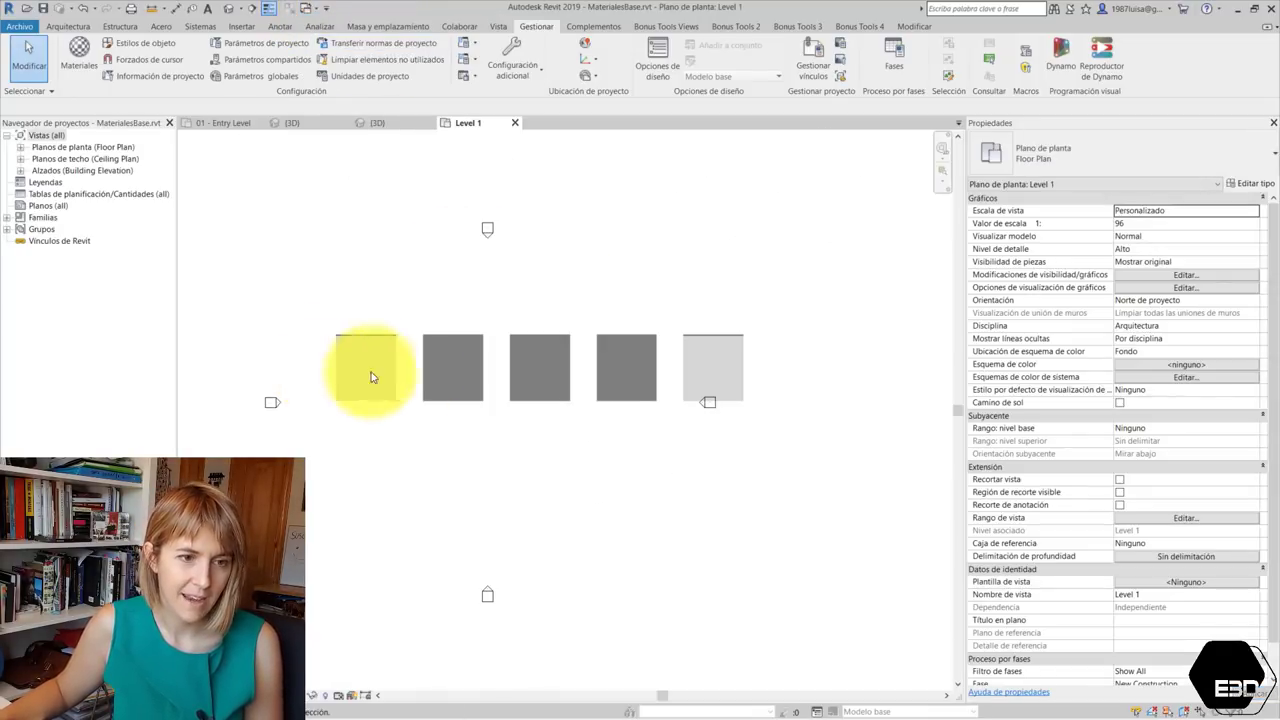
{"action": "scroll", "coordinate": [508, 382], "scroll_direction": "up", "scroll_amount": 3}
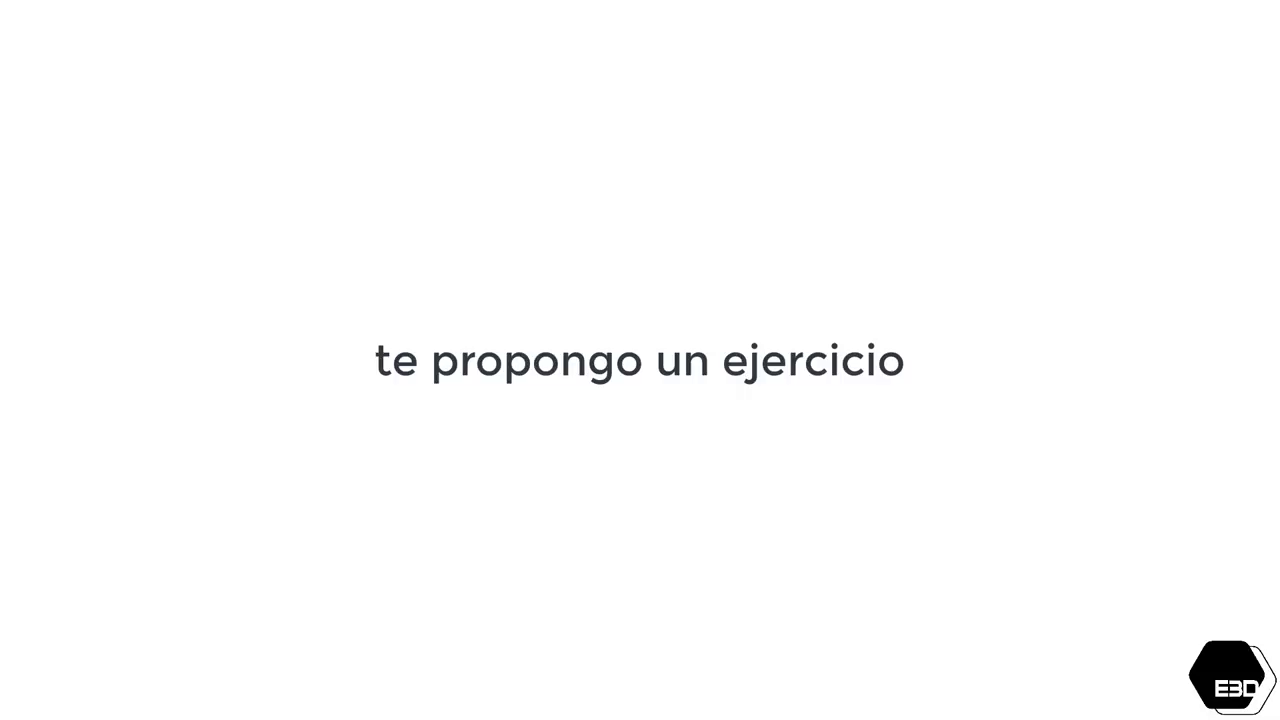